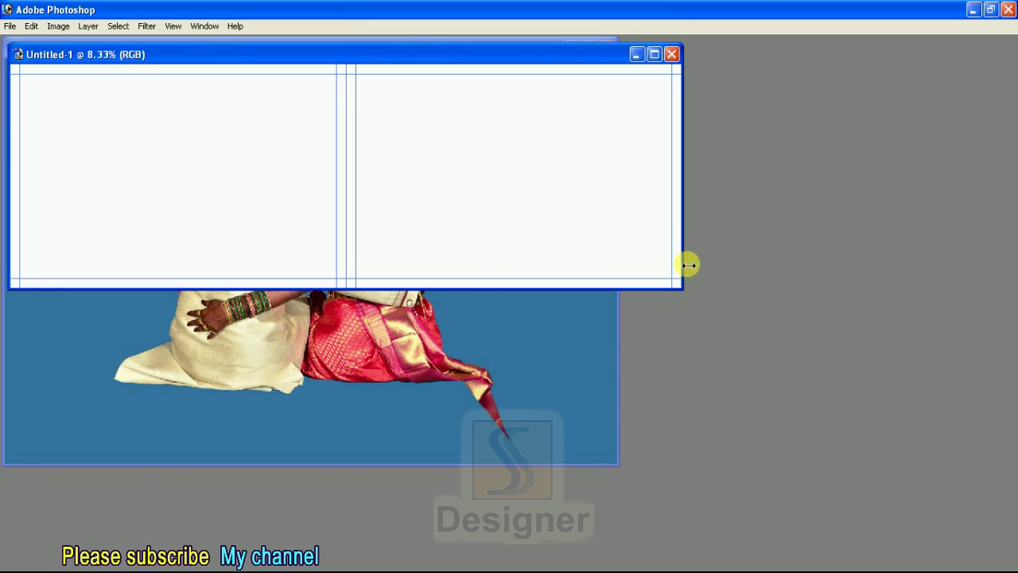
# - Fit Untitled-1 to the window and verify it is 36 × 12 inches at 300 ppi
pyautogui.hotkey('ctrl', '0')
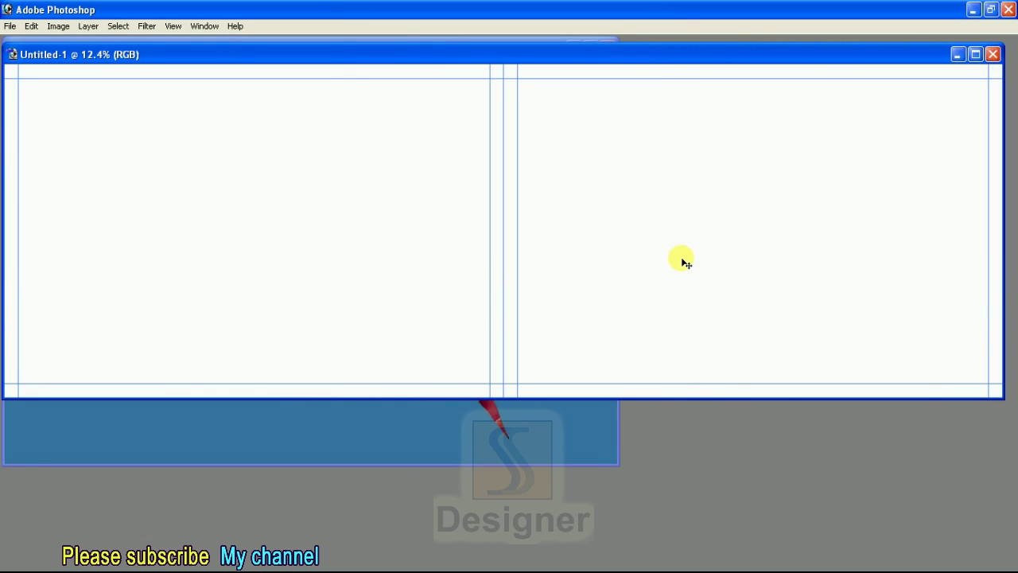
pyautogui.hotkey('ctrl', 'alt', 'i')
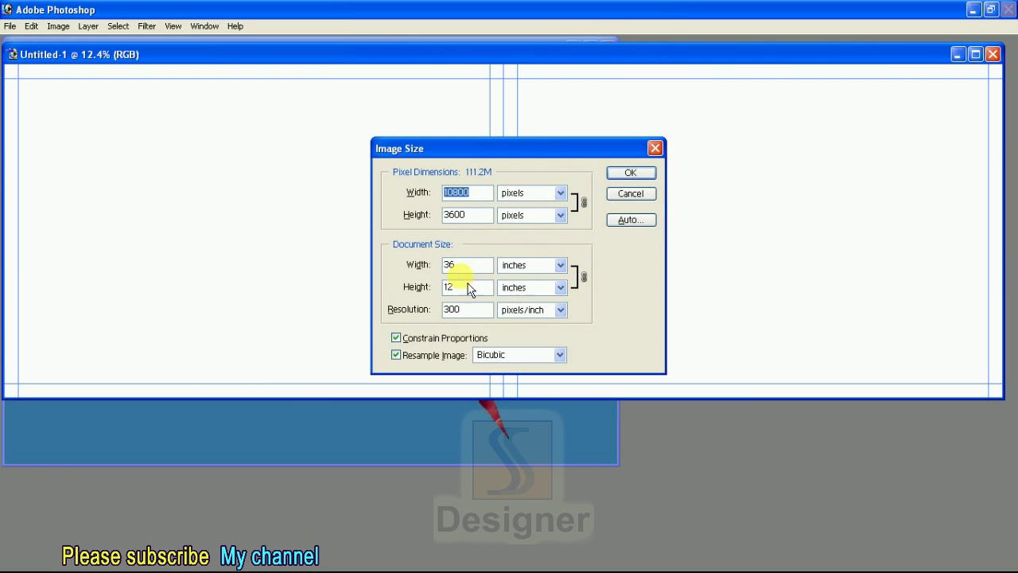
pyautogui.press('Return')
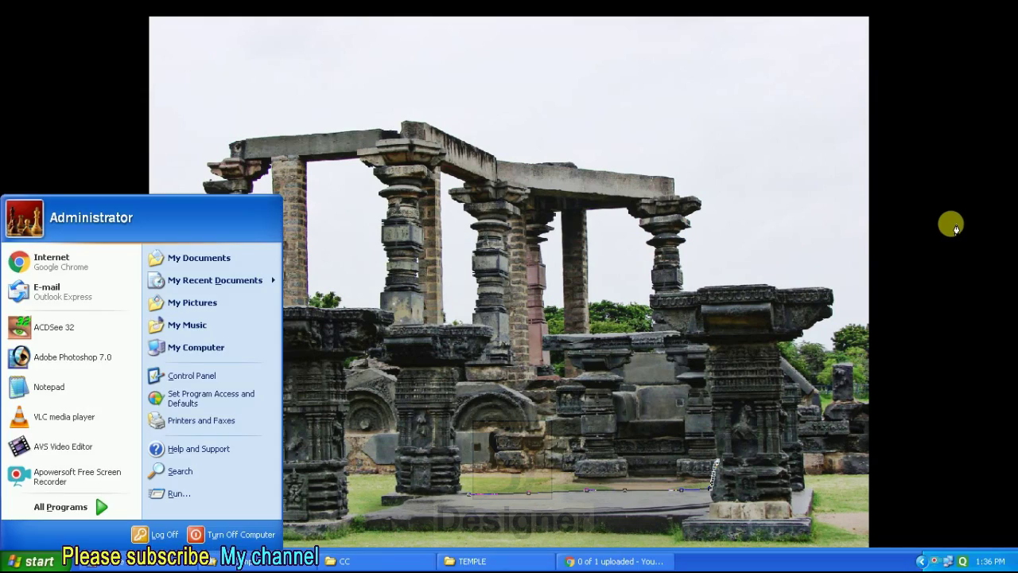
# - Zoom in and trace the front pillar edges with the Magnetic Lasso
pyautogui.rightClick(776, 322)
pyautogui.click(835, 357)
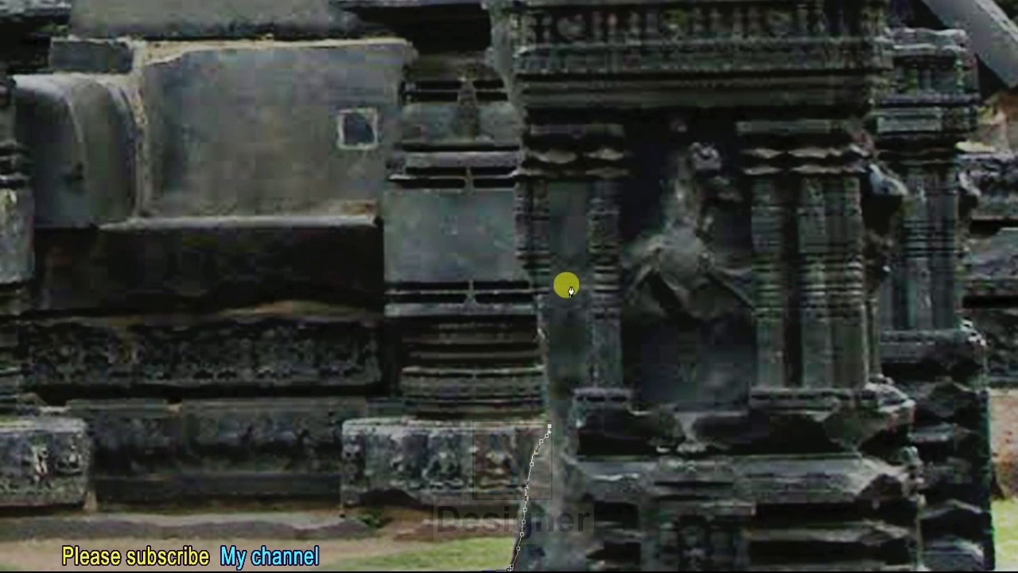
pyautogui.hotkey('ctrl', '+')
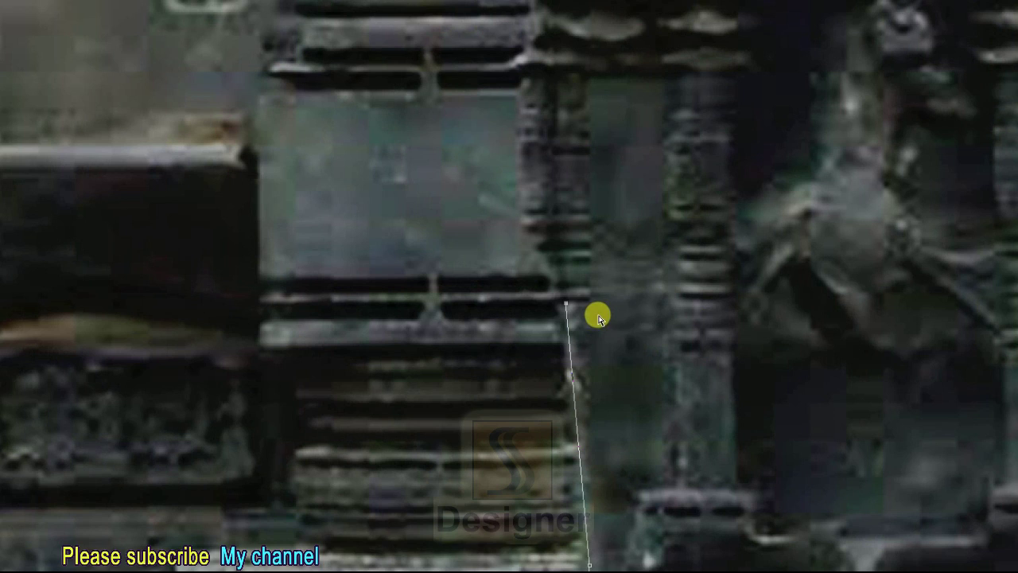
pyautogui.hotkey('ctrl', '+')
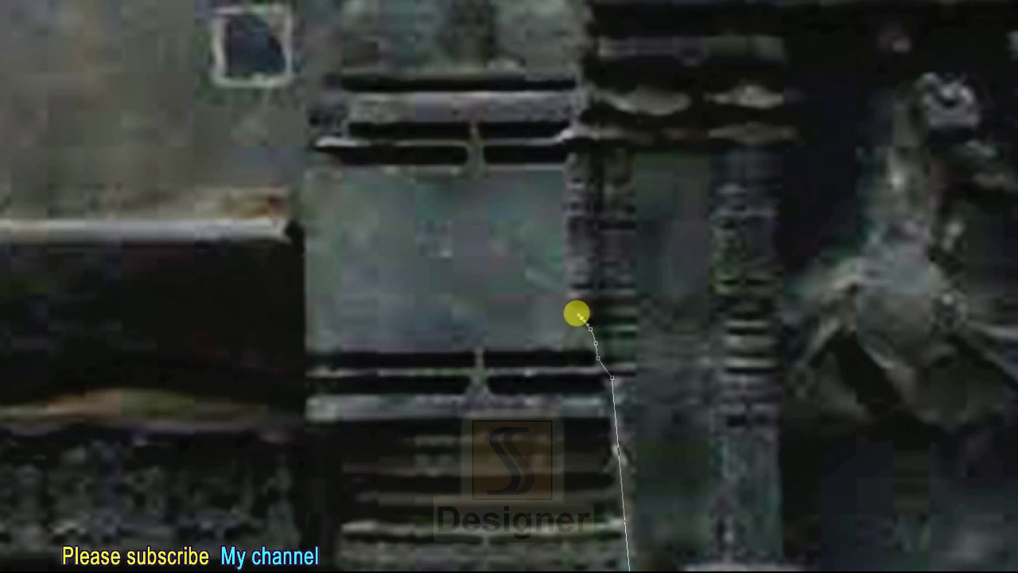
pyautogui.moveTo(563, 238); pyautogui.dragTo(584, 408)
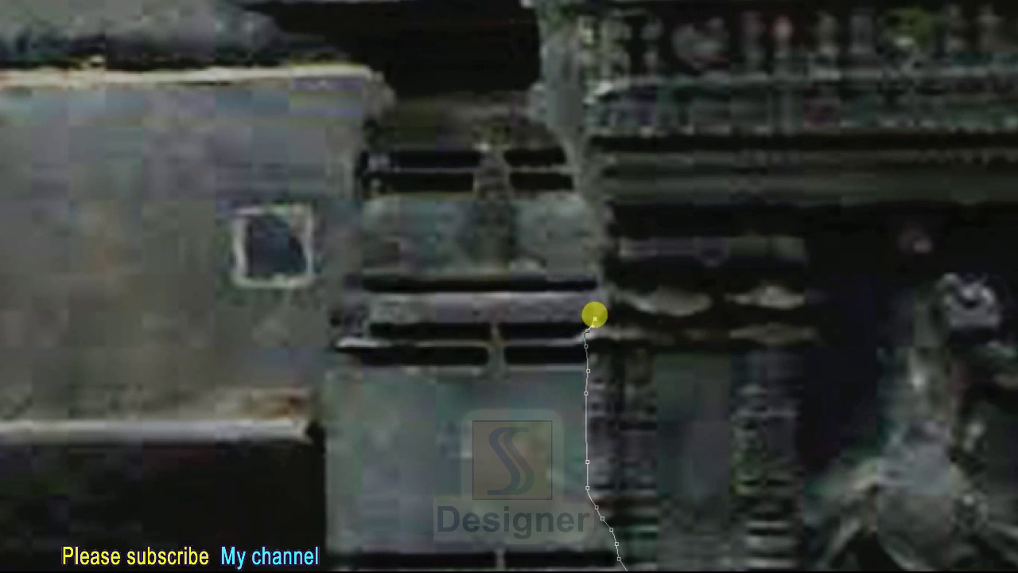
pyautogui.moveTo(600, 266); pyautogui.dragTo(605, 410)
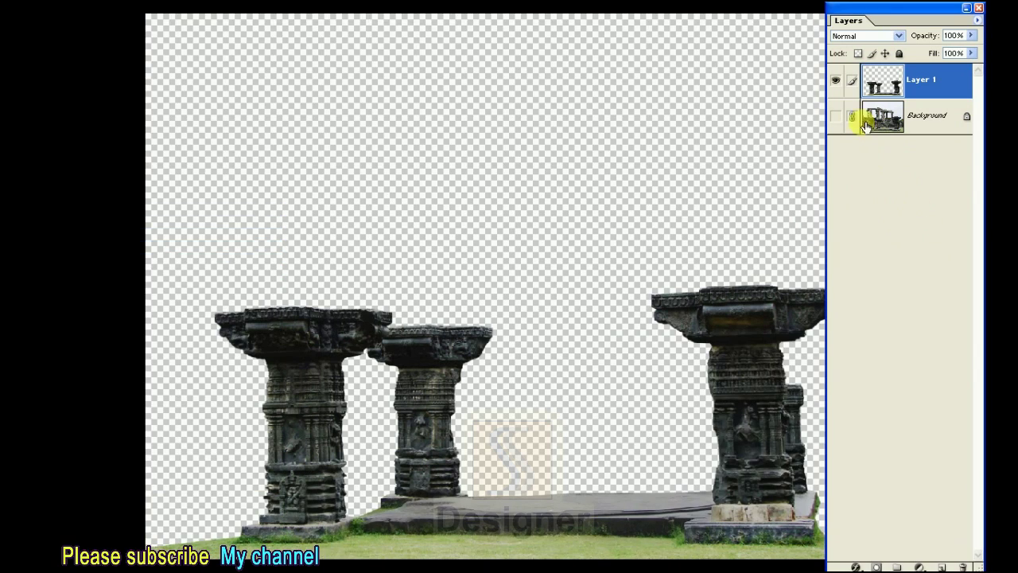
# - Toggle the Background's visibility to inspect the pillar cutout layer
pyautogui.click(836, 116)
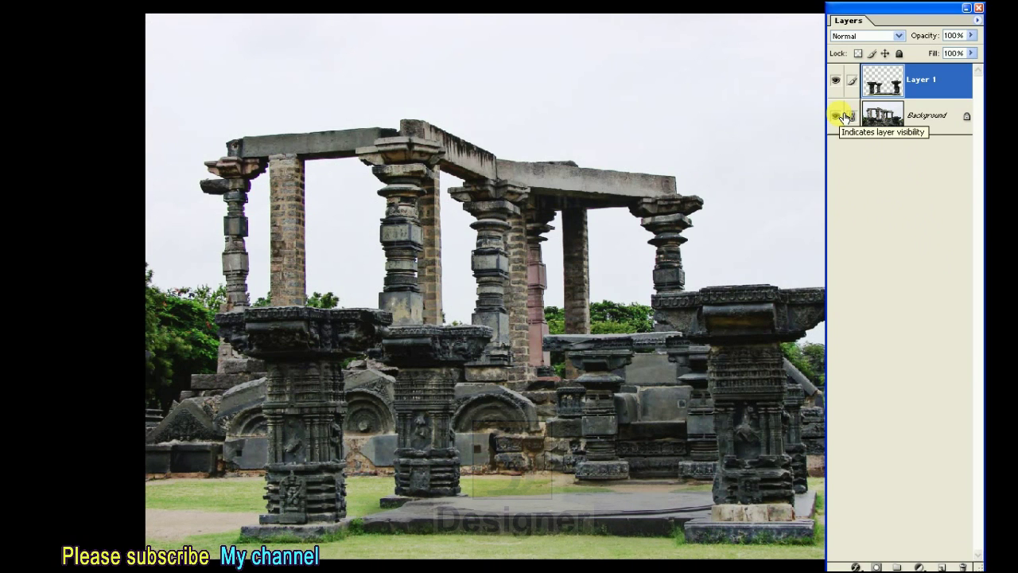
pyautogui.click(839, 116)
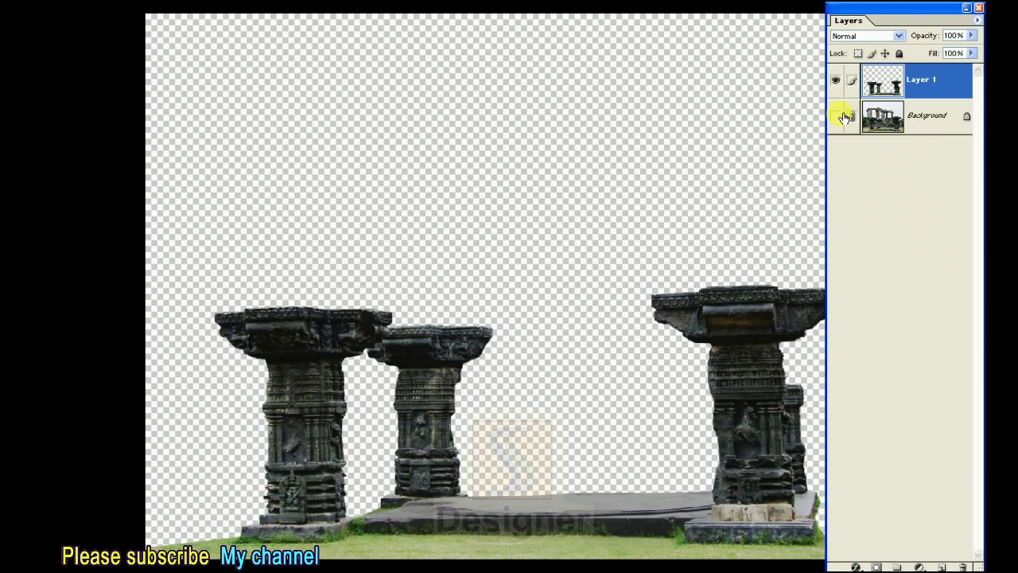
pyautogui.click(836, 116)
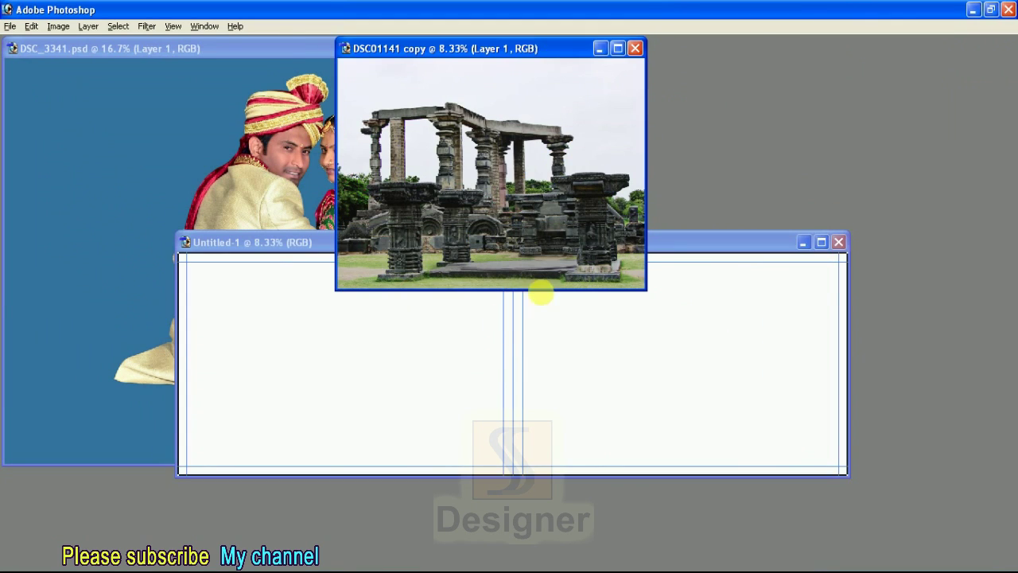
# - Drag the temple layers onto the spread's left page and hide the full temple photo
pyautogui.moveTo(540, 293); pyautogui.dragTo(423, 378)
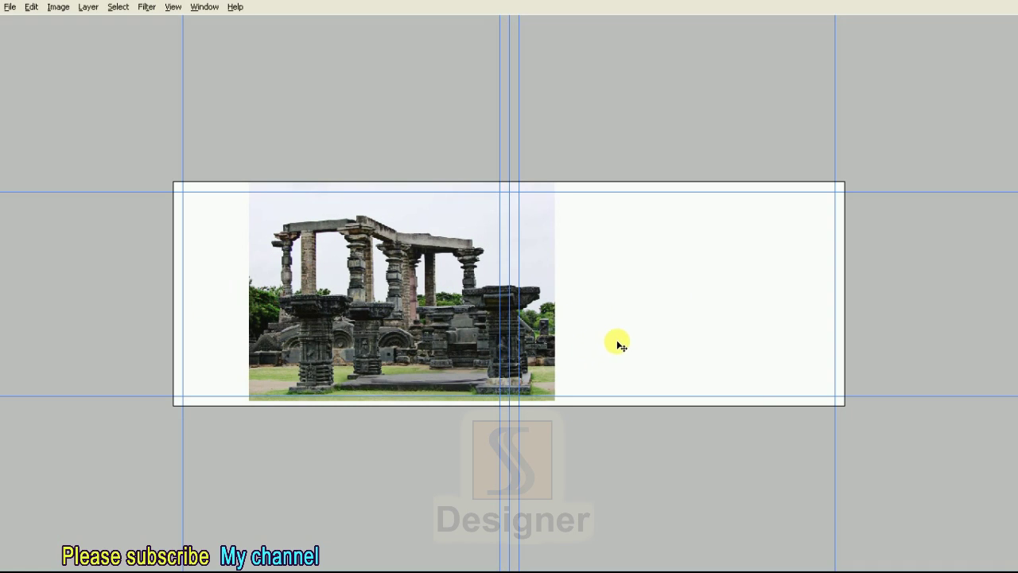
pyautogui.hotkey('ctrl', '0')
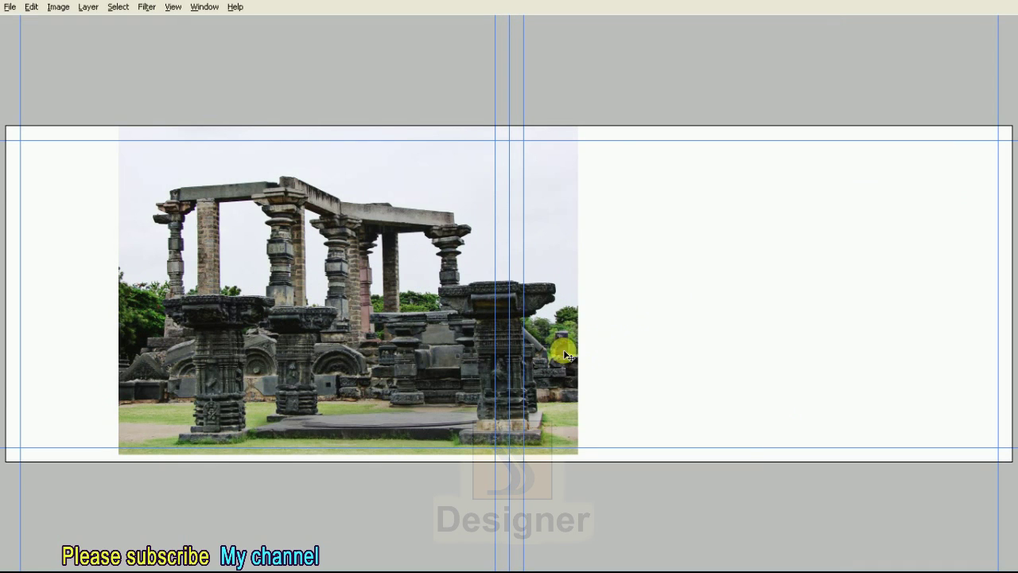
pyautogui.moveTo(401, 372)
pyautogui.mouseDown()
pyautogui.moveTo(391, 362)
pyautogui.moveTo(361, 383)
pyautogui.mouseUp()
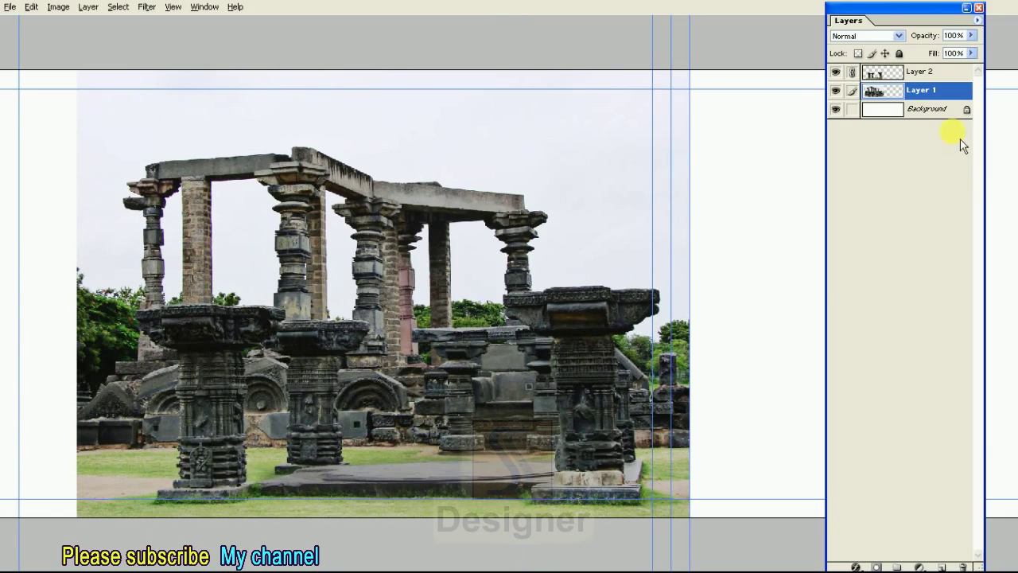
pyautogui.click(837, 91)
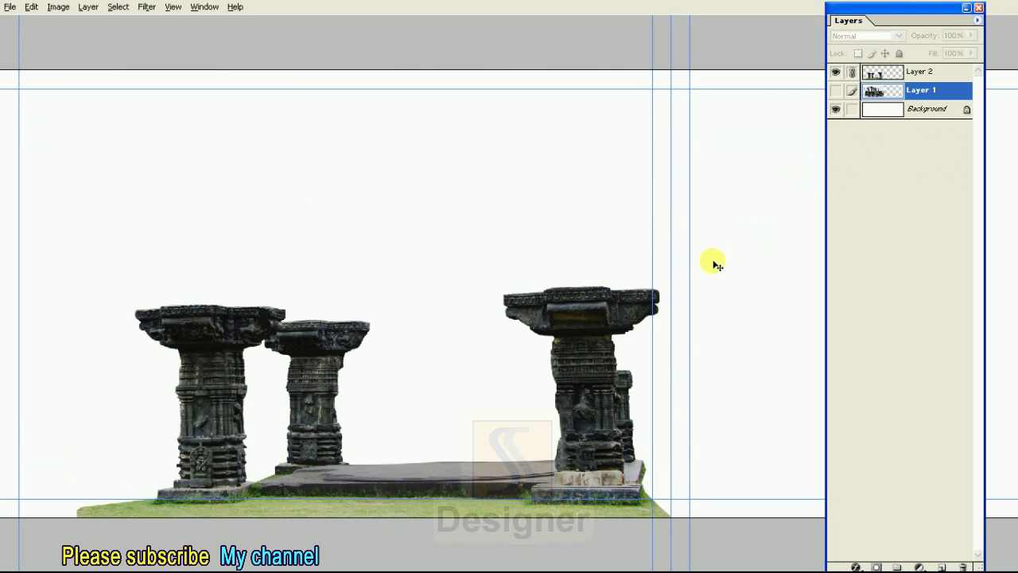
pyautogui.press('F7')
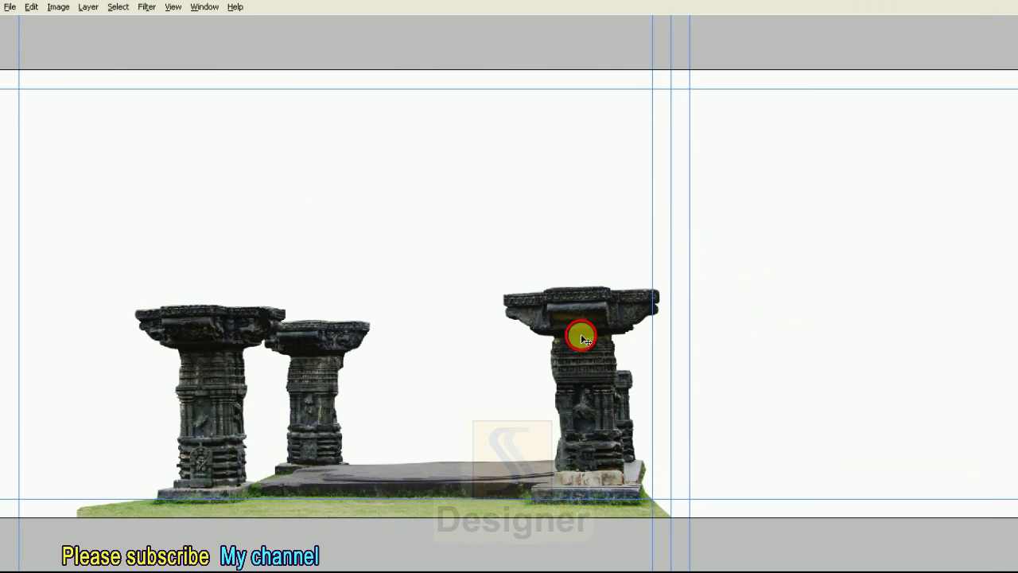
# - Shift the pillars left and enlarge them toward the top corners with Free Transform
pyautogui.moveTo(582, 338); pyautogui.dragTo(573, 334)
pyautogui.hotkey('ctrl', 't')
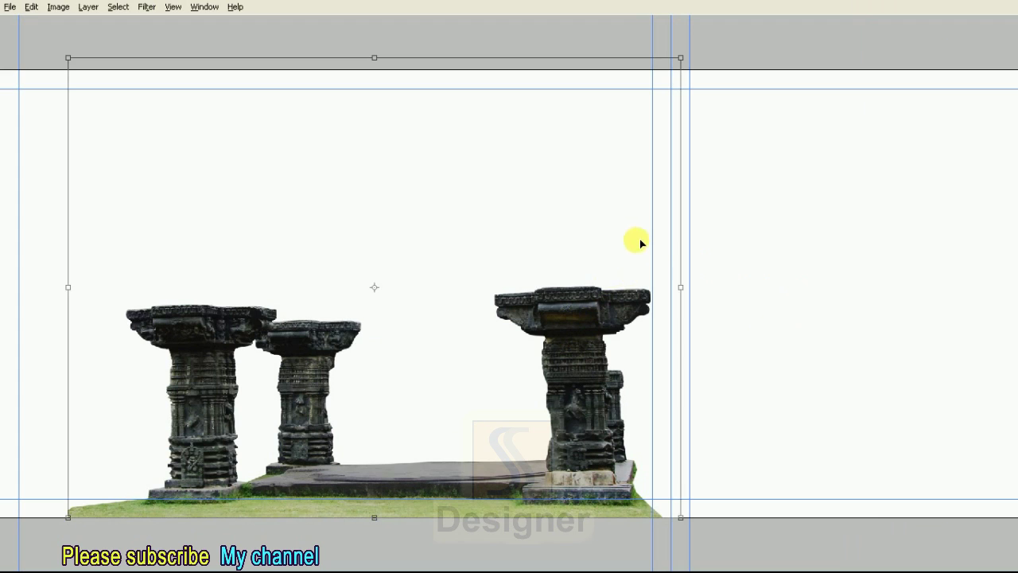
pyautogui.hotkey('ctrl', '-')
pyautogui.moveTo(319, 125); pyautogui.dragTo(321, 97)
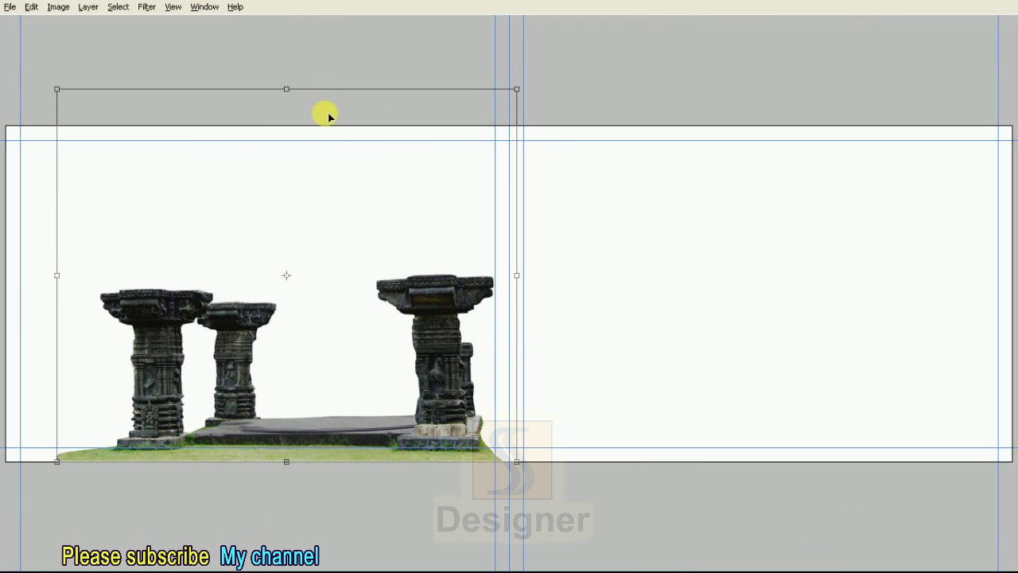
pyautogui.hotkey('ctrl', '-')
pyautogui.moveTo(208, 159); pyautogui.dragTo(154, 124)
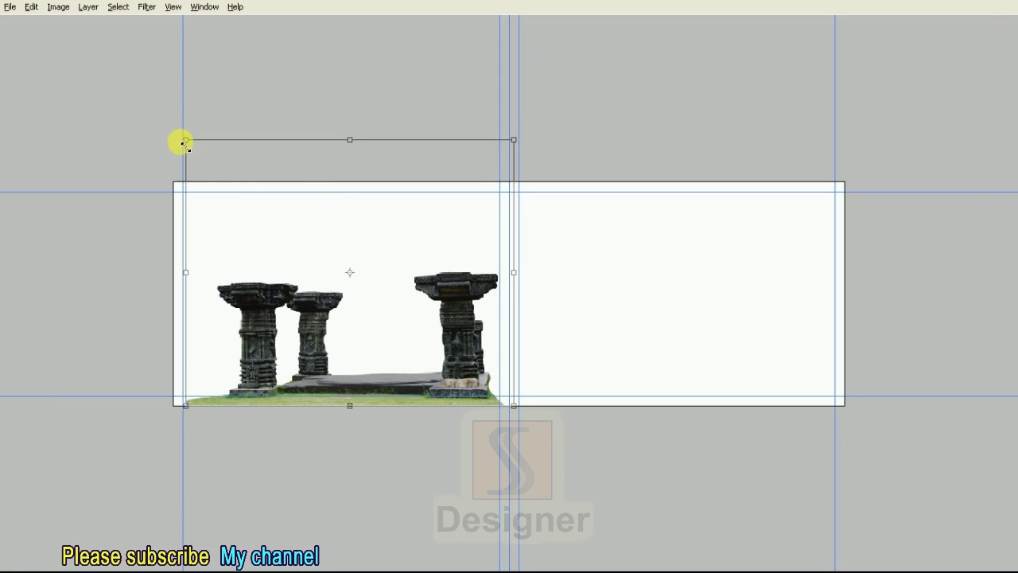
pyautogui.moveTo(154, 125); pyautogui.dragTo(151, 112)
pyautogui.moveTo(514, 110); pyautogui.dragTo(521, 104)
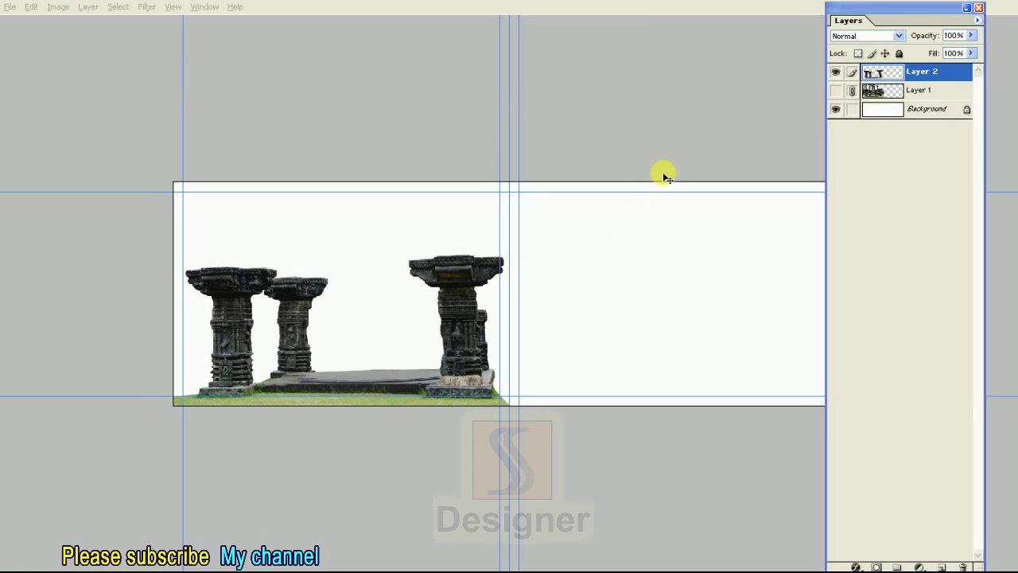
pyautogui.moveTo(448, 334); pyautogui.dragTo(434, 318)
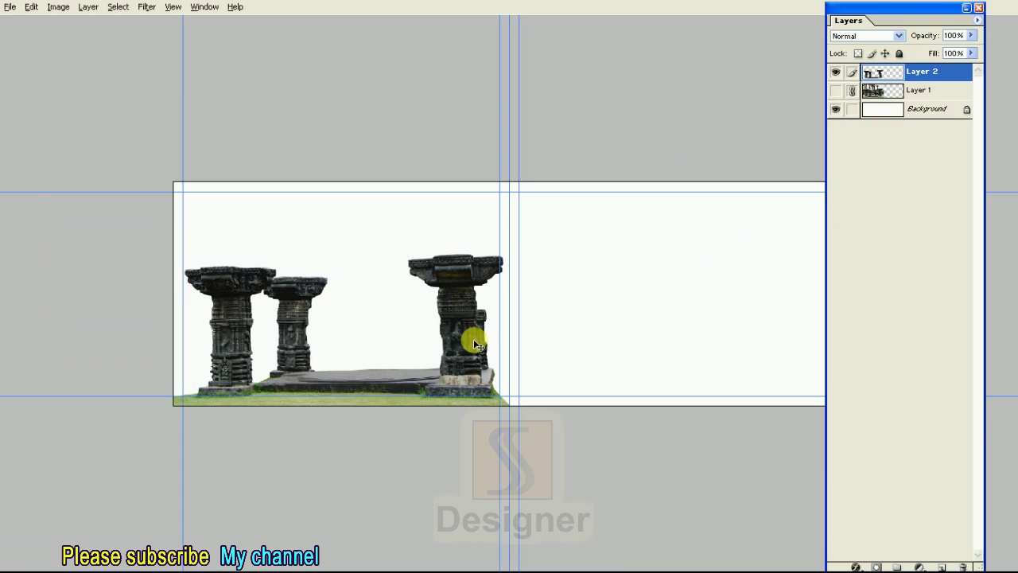
# - Enlarge the pillars further toward the centre fold and tilt them slightly clockwise
pyautogui.hotkey('ctrl', 't')
pyautogui.moveTo(147, 103); pyautogui.dragTo(105, 69)
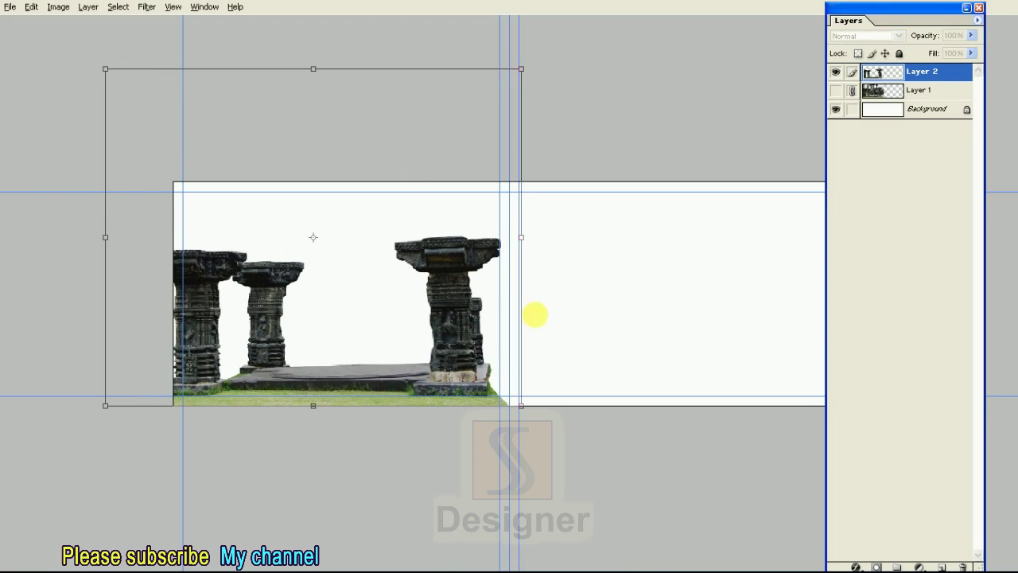
pyautogui.moveTo(525, 408); pyautogui.dragTo(545, 420)
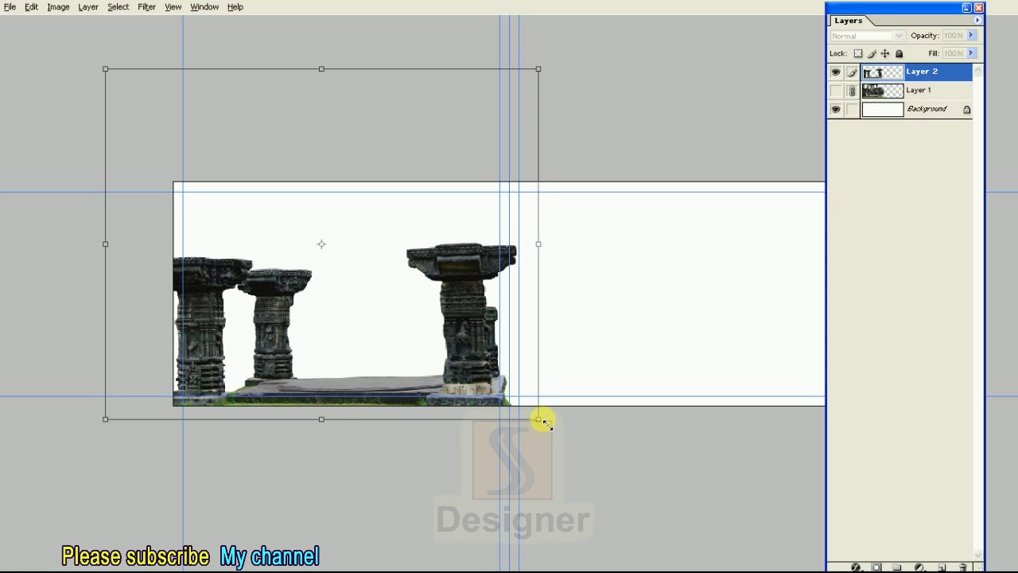
pyautogui.moveTo(543, 412); pyautogui.dragTo(536, 406)
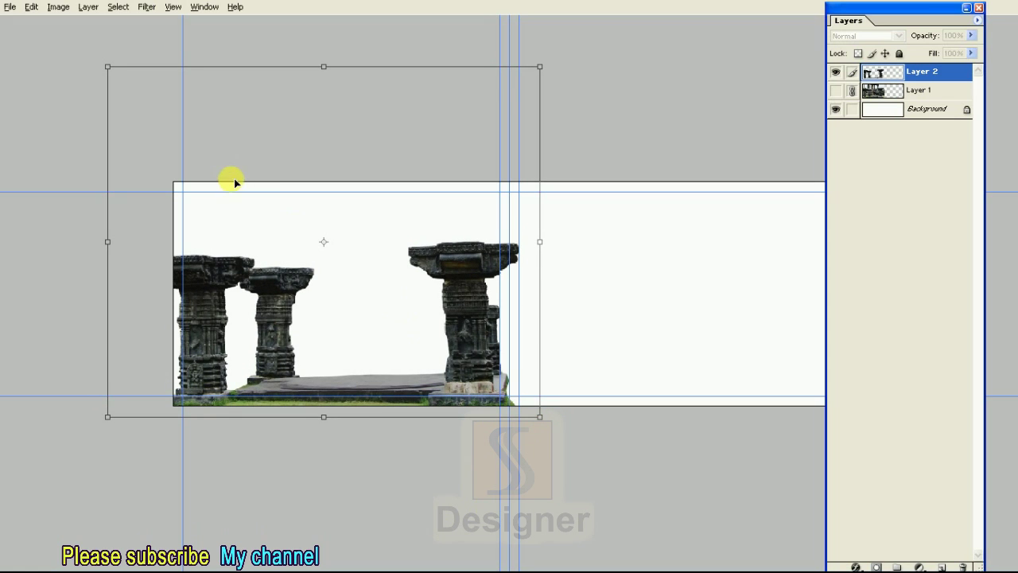
pyautogui.moveTo(108, 68); pyautogui.dragTo(97, 57)
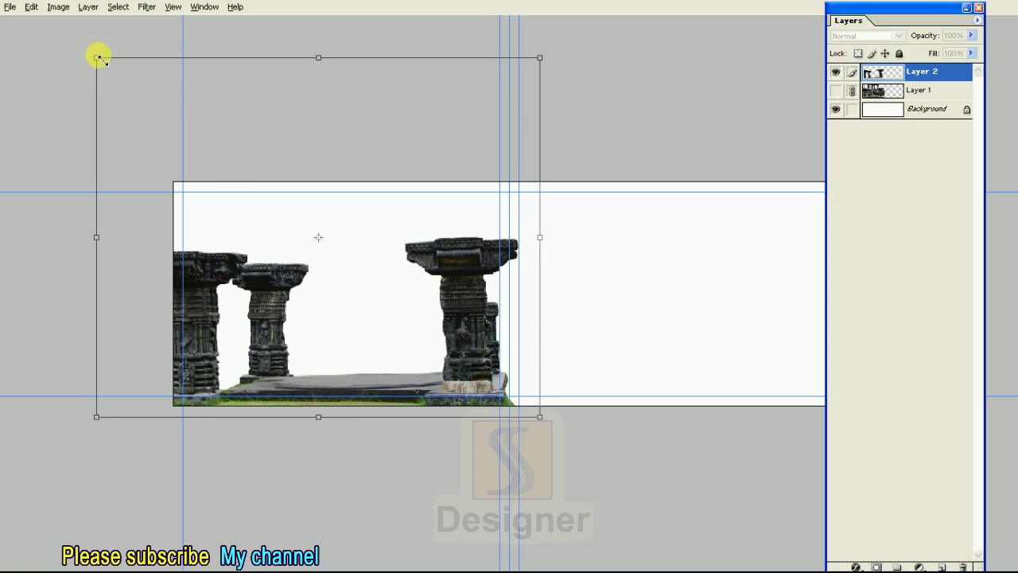
pyautogui.moveTo(610, 91); pyautogui.dragTo(618, 93)
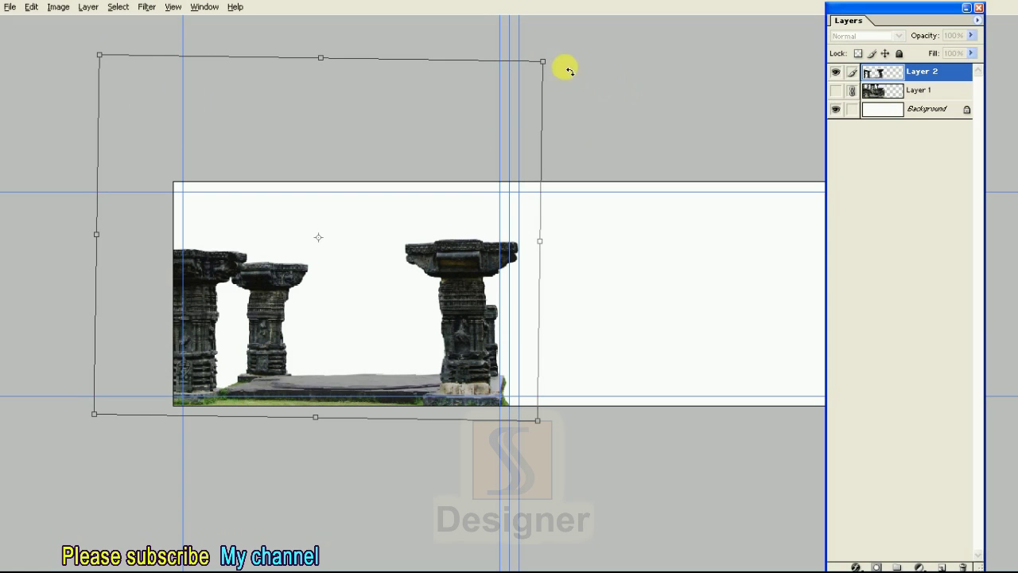
pyautogui.moveTo(554, 61); pyautogui.dragTo(551, 80)
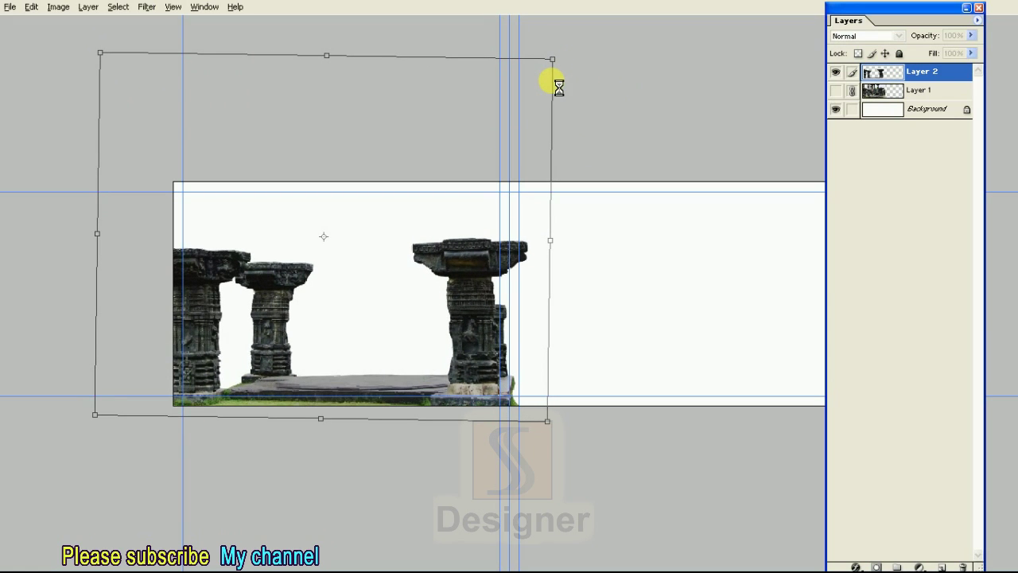
pyautogui.press('F7')
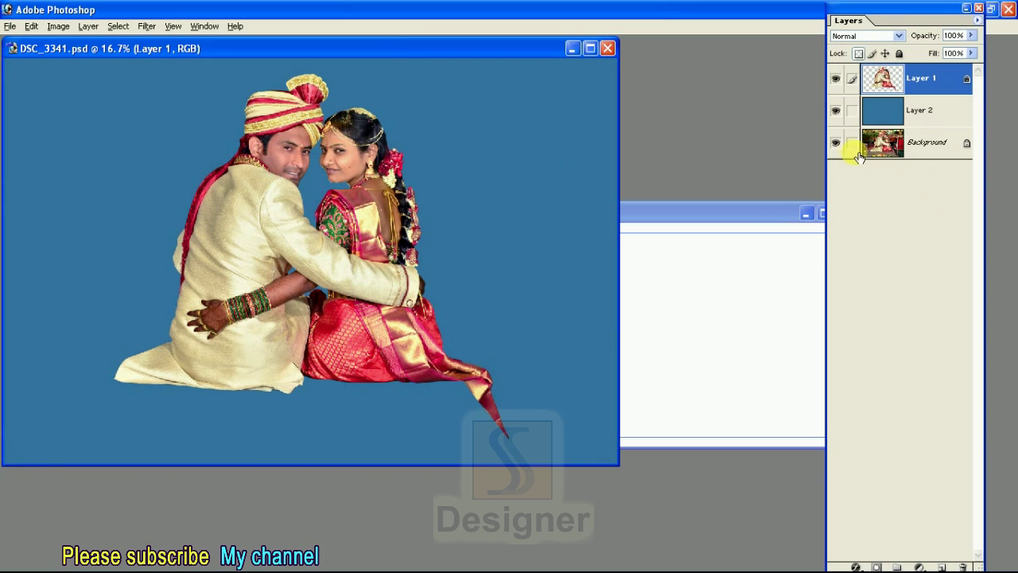
# - Hide the blue backdrop and drag the couple photo into the album spread
pyautogui.click(835, 110)
pyautogui.press('F7')
pyautogui.hotkey('ctrl', '-')
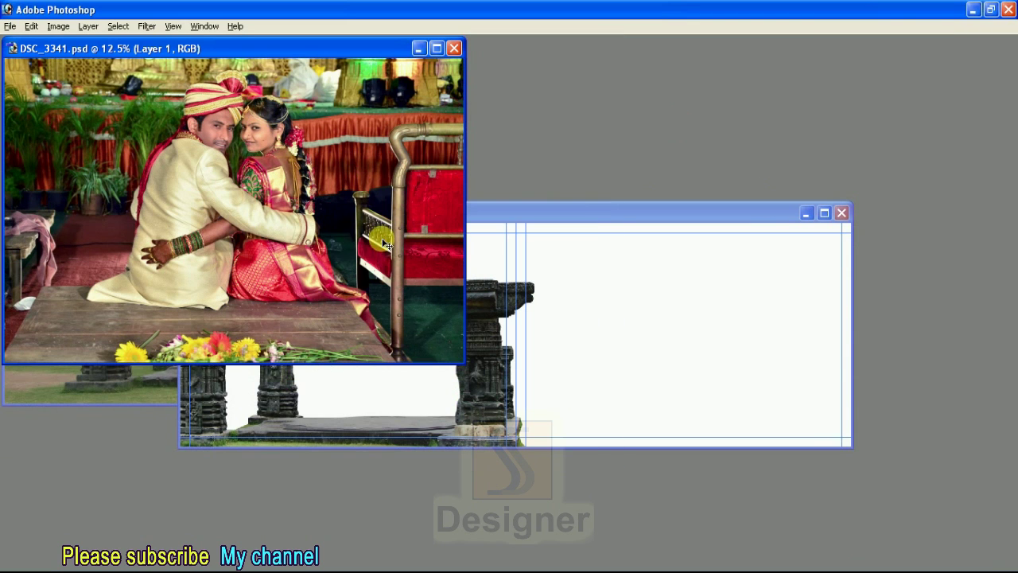
pyautogui.moveTo(288, 233); pyautogui.dragTo(386, 400)
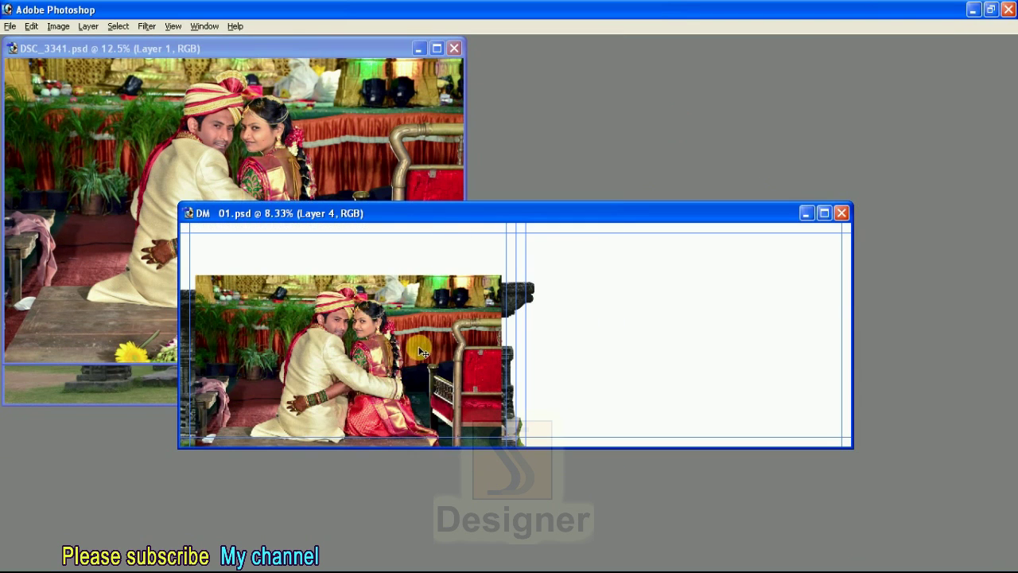
pyautogui.press('f')
pyautogui.press('f')
pyautogui.hotkey('ctrl', '+')
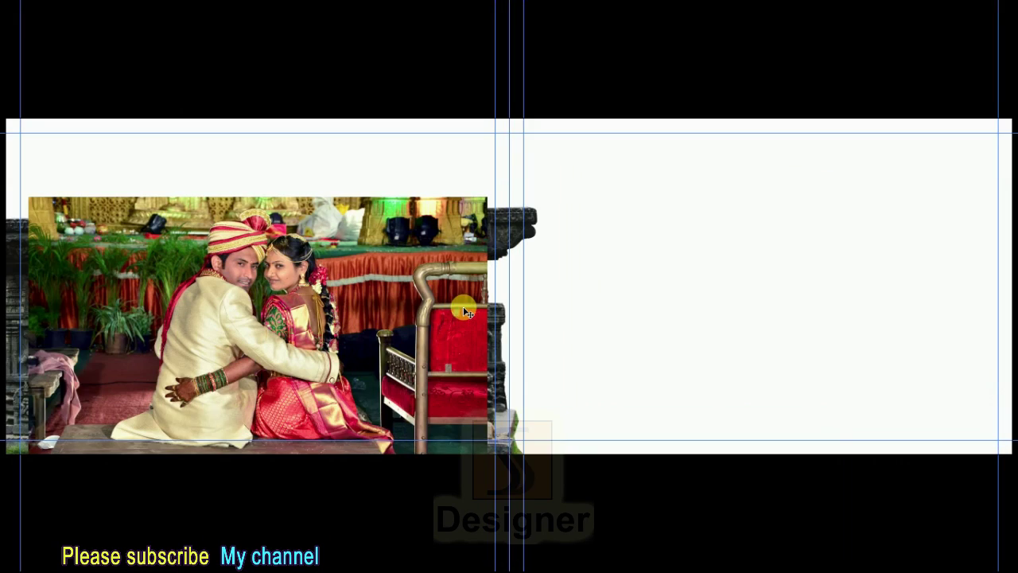
pyautogui.hotkey('ctrl', '+')
pyautogui.hscroll(-5, 487, 318)
# - Hide the couple's original photo layer and move the cutout couple up and right
pyautogui.moveTo(498, 313); pyautogui.dragTo(508, 295)
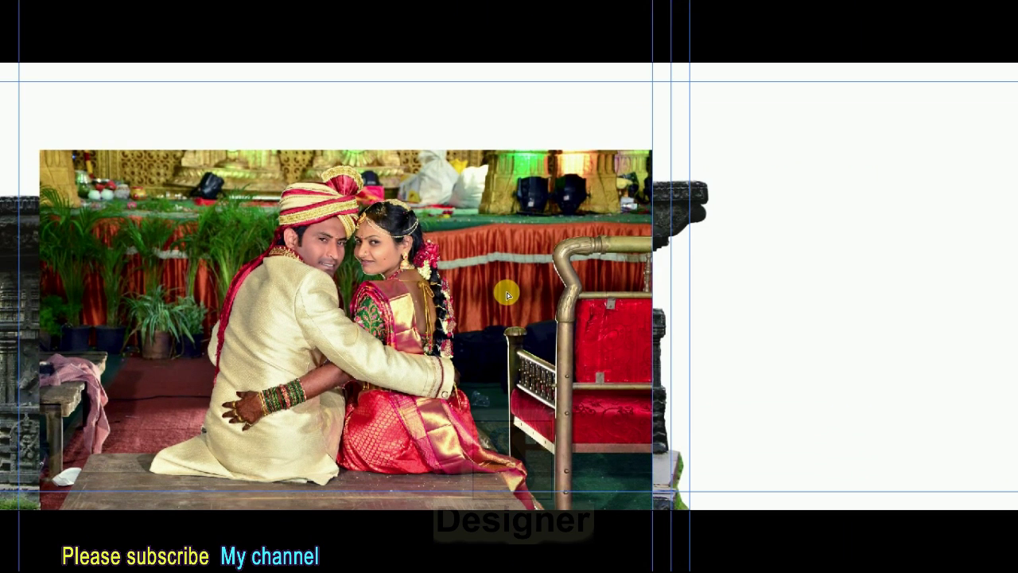
pyautogui.press('F7')
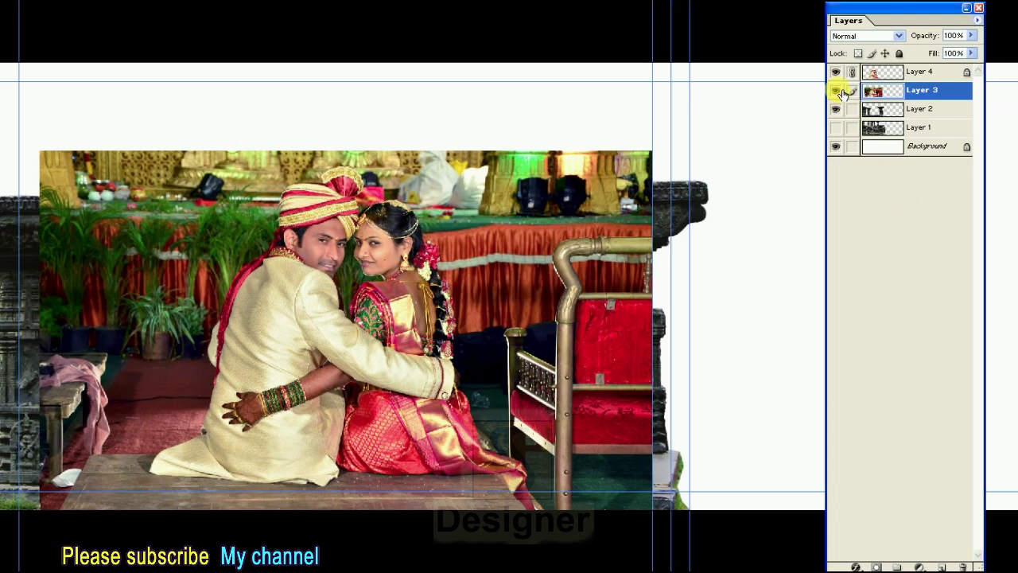
pyautogui.click(836, 89)
pyautogui.press('F7')
pyautogui.moveTo(429, 350); pyautogui.dragTo(455, 340)
# - Scale the couple down and seat it on the plinth between the pillars
pyautogui.hotkey('ctrl', 't')
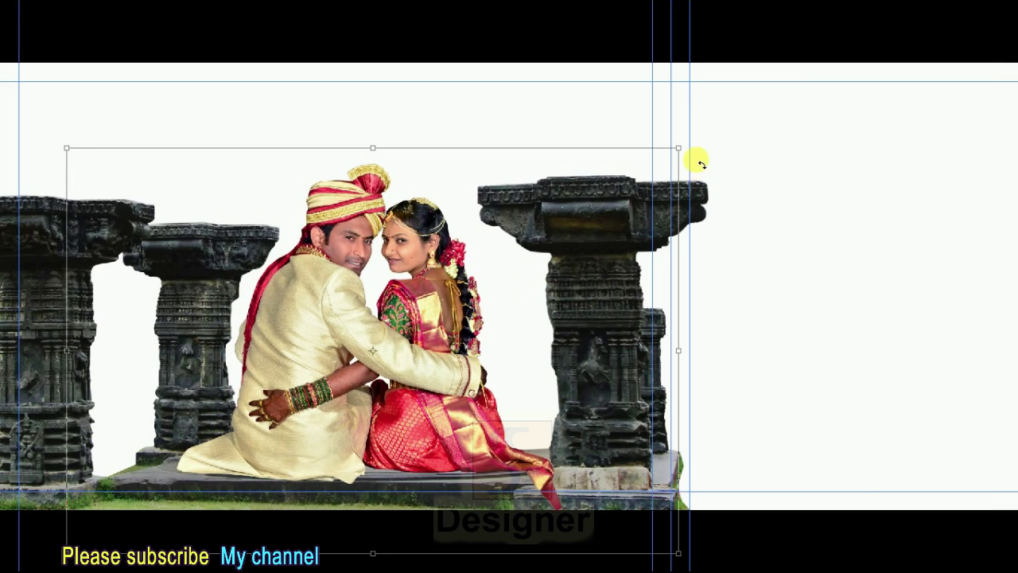
pyautogui.moveTo(678, 148); pyautogui.dragTo(652, 185)
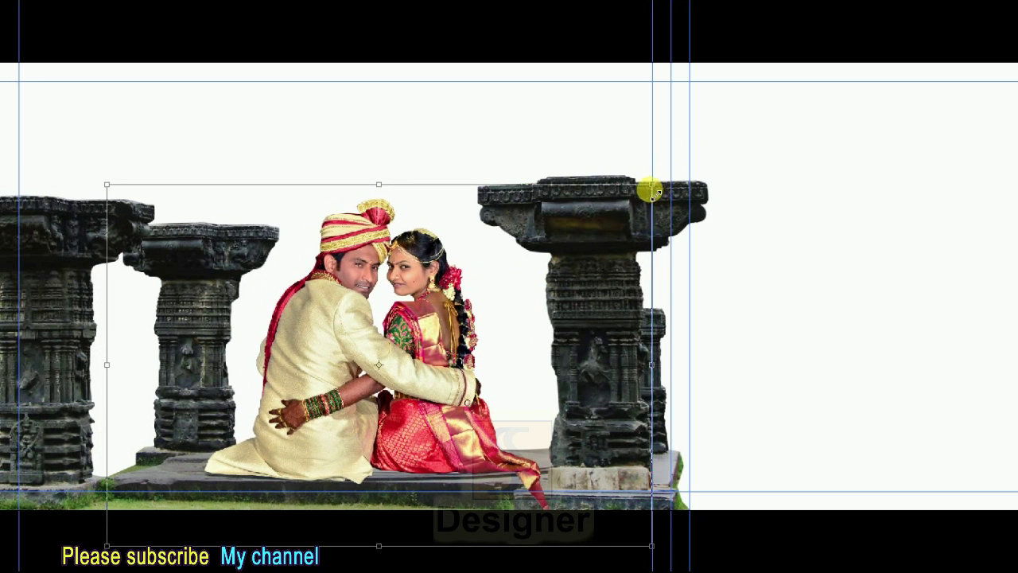
pyautogui.moveTo(650, 187); pyautogui.dragTo(627, 205)
pyautogui.moveTo(578, 232); pyautogui.dragTo(564, 259)
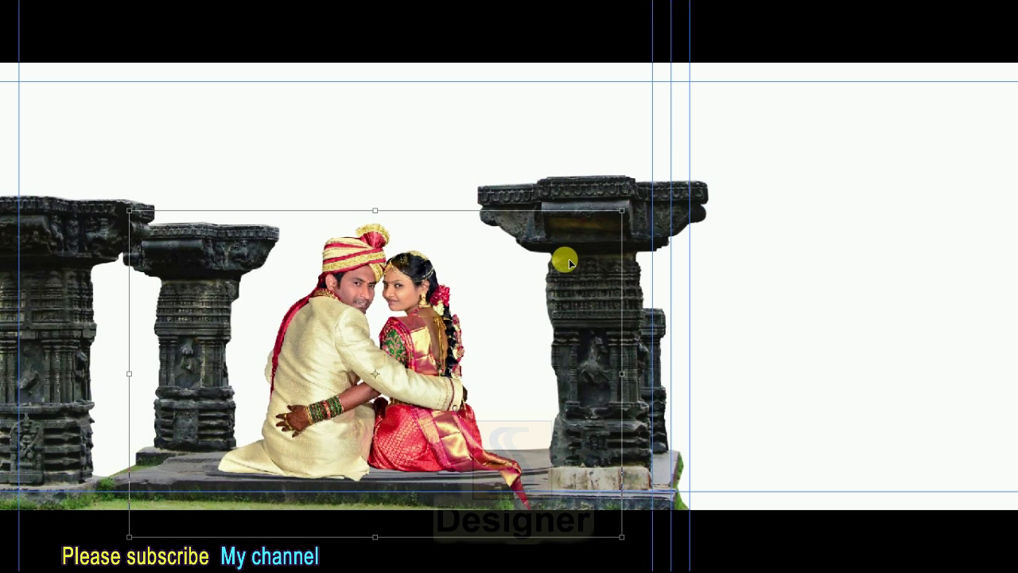
pyautogui.moveTo(626, 209); pyautogui.dragTo(619, 216)
pyautogui.press('super')
pyautogui.click(859, 4)
pyautogui.moveTo(619, 221); pyautogui.dragTo(614, 222)
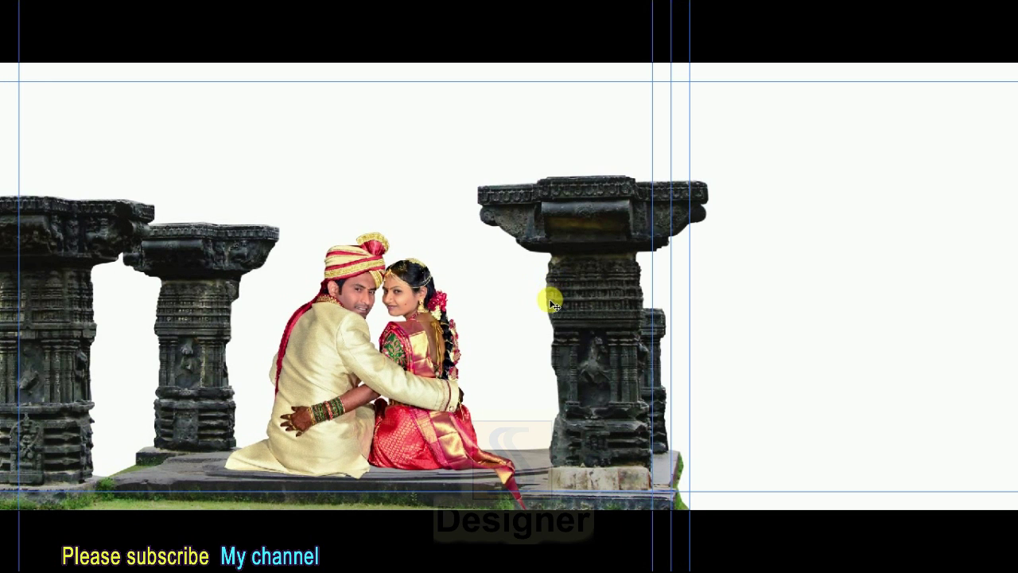
# - Apply a Levels adjustment with the midtone input lowered to 0.71
pyautogui.press('f')
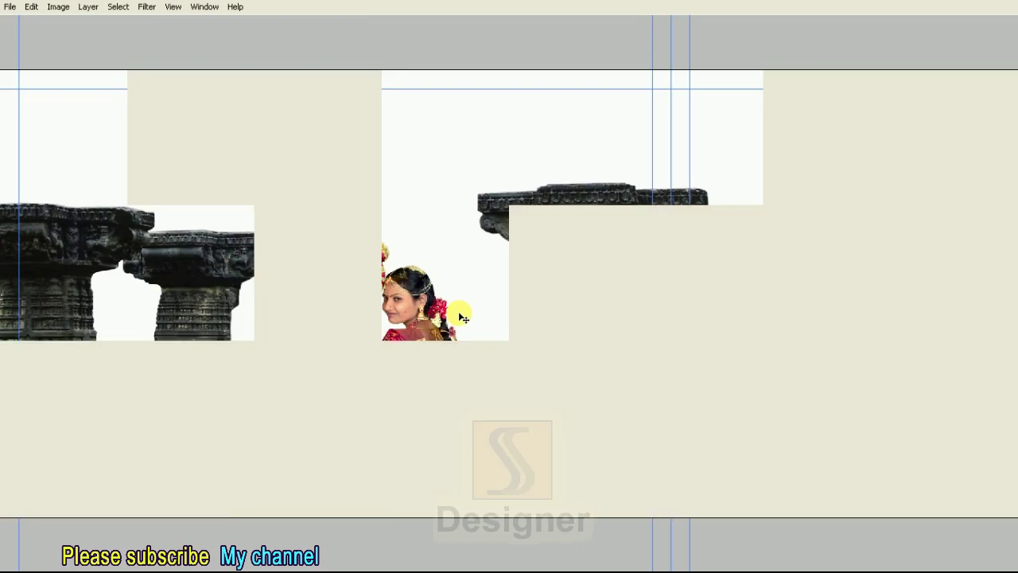
pyautogui.hotkey('ctrl', '0')
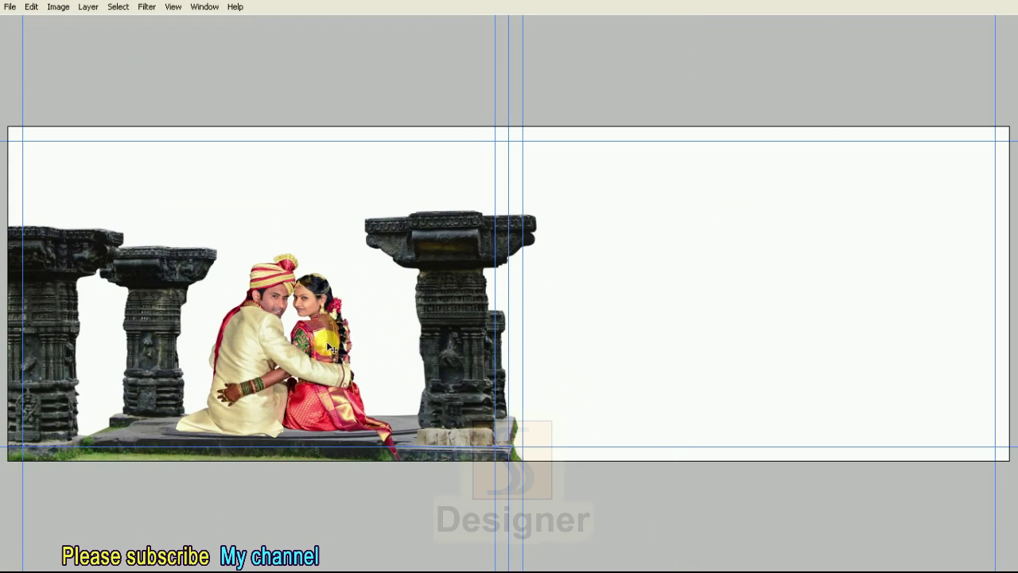
pyautogui.press('F7')
pyautogui.press('F7')
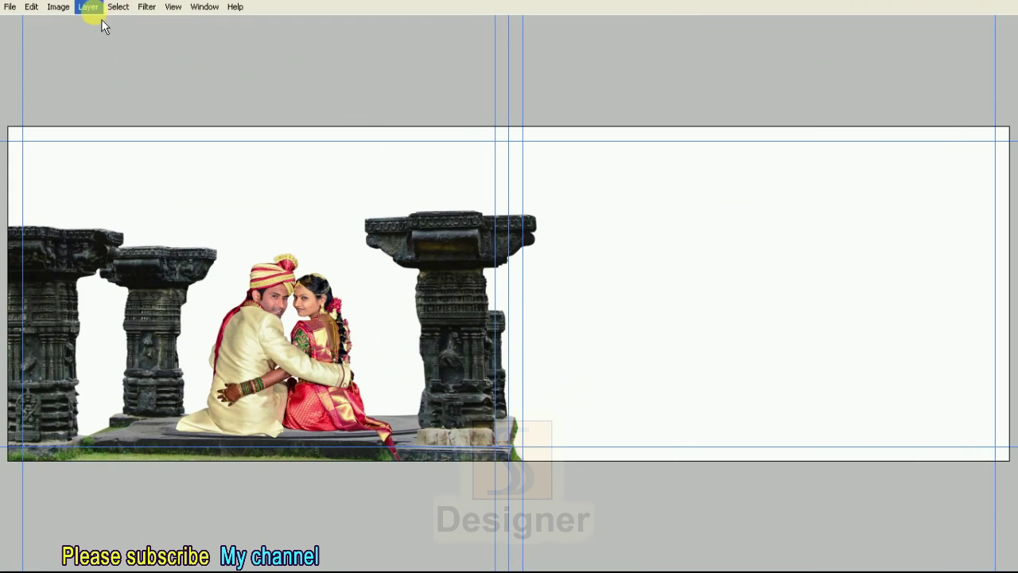
pyautogui.click(60, 7)
pyautogui.click(201, 47)
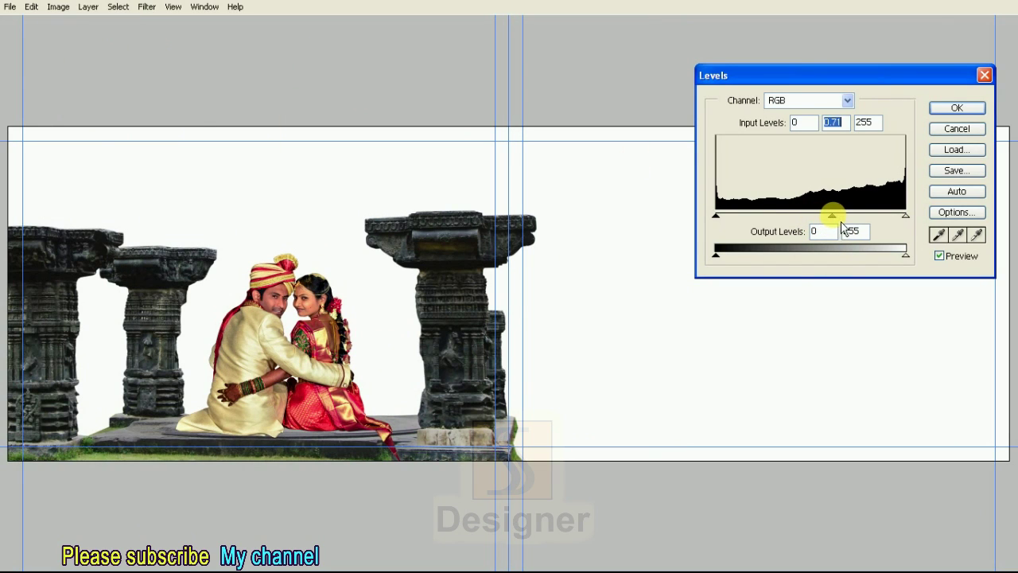
pyautogui.click(947, 109)
# - Toggle the couple layer's visibility to compare the darkened result
pyautogui.press('F7')
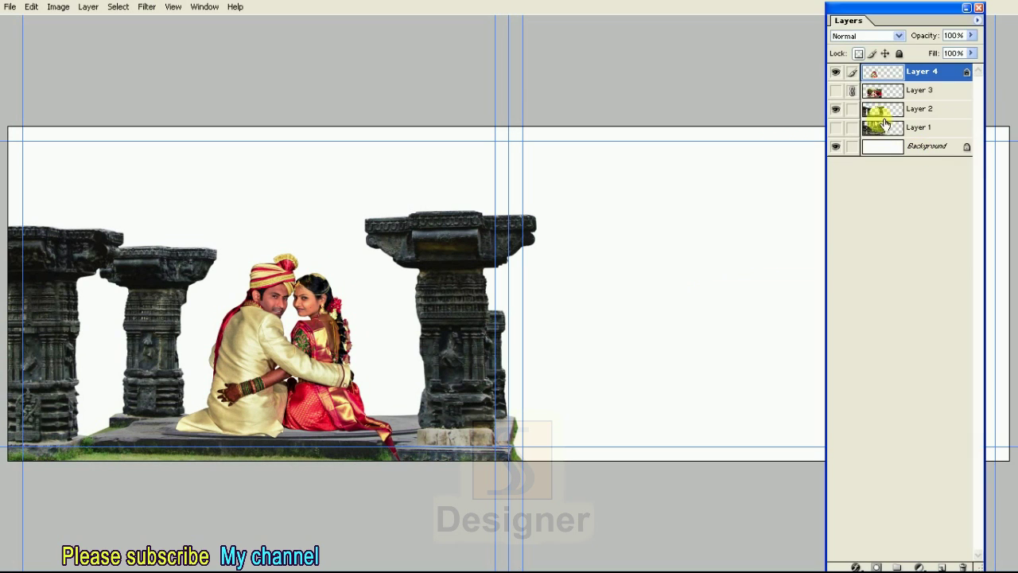
pyautogui.click(837, 73)
pyautogui.click(836, 73)
pyautogui.press('F7')
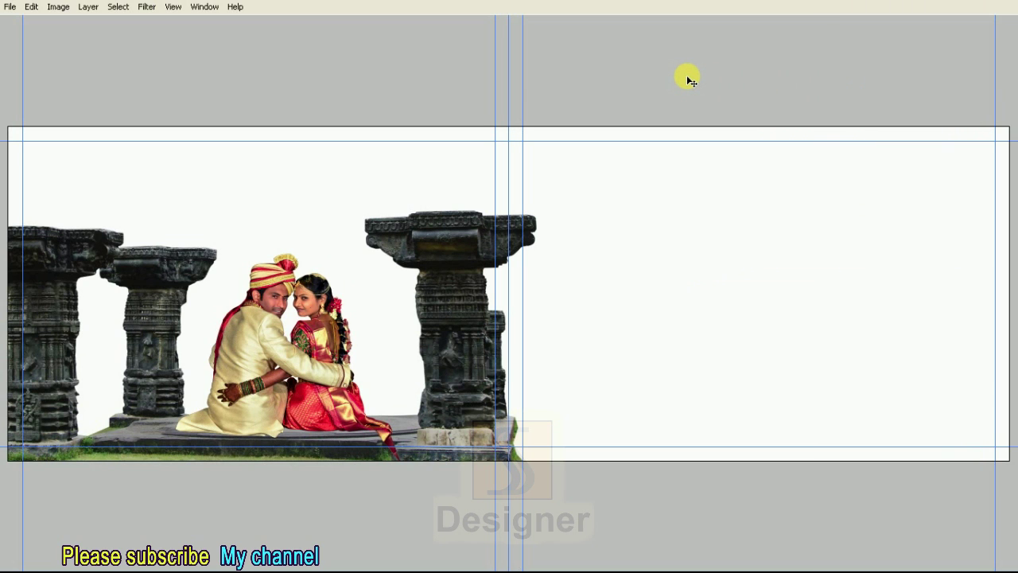
# - Drag the sunset sky photo into the spread as a new layer
pyautogui.press('f')
pyautogui.hotkey('ctrl', '-')
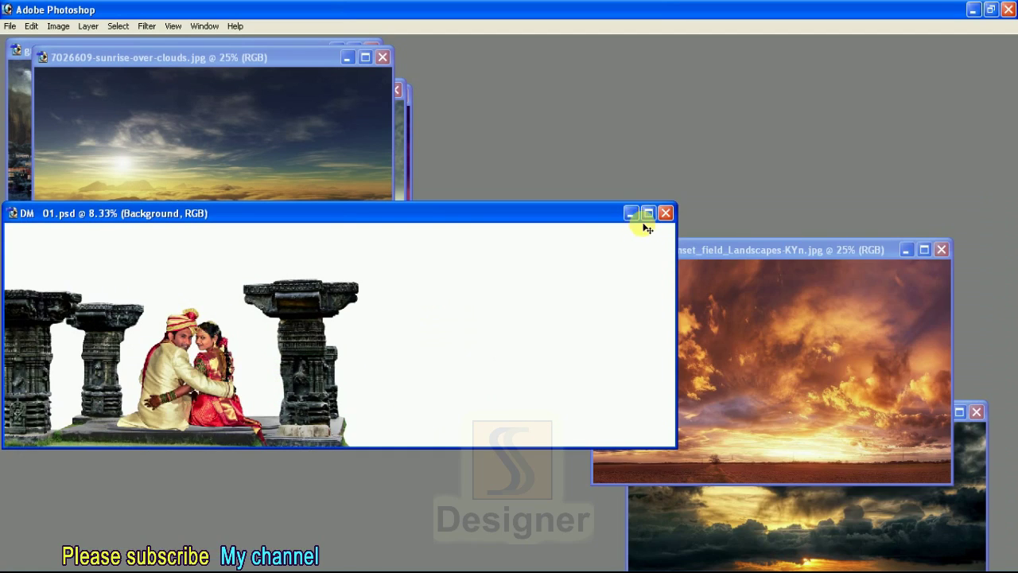
pyautogui.moveTo(619, 199); pyautogui.dragTo(658, 159)
pyautogui.moveTo(845, 334); pyautogui.dragTo(314, 253)
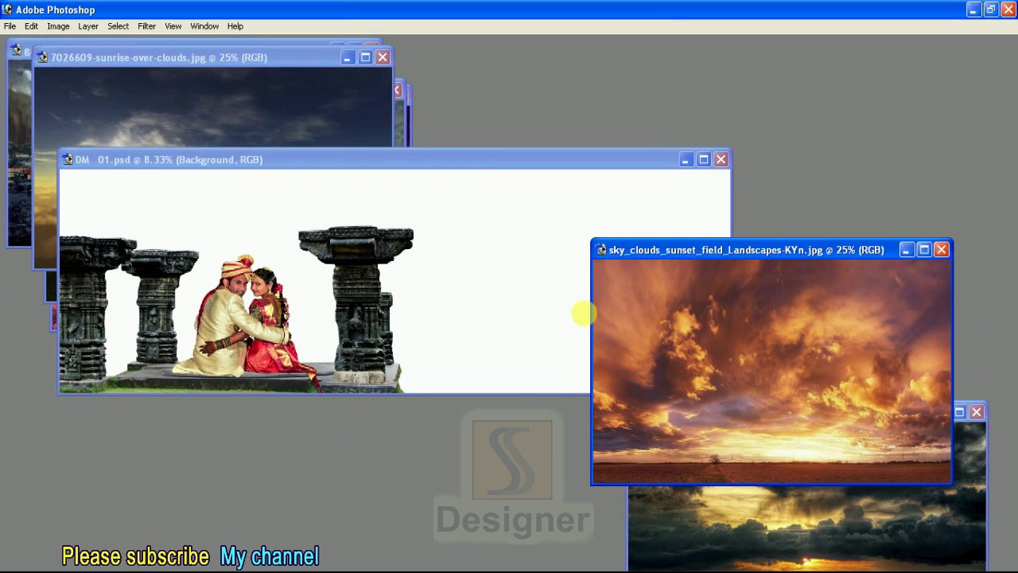
pyautogui.press('f')
pyautogui.press('f')
pyautogui.hotkey('ctrl', '+')
pyautogui.hotkey('ctrl', '+')
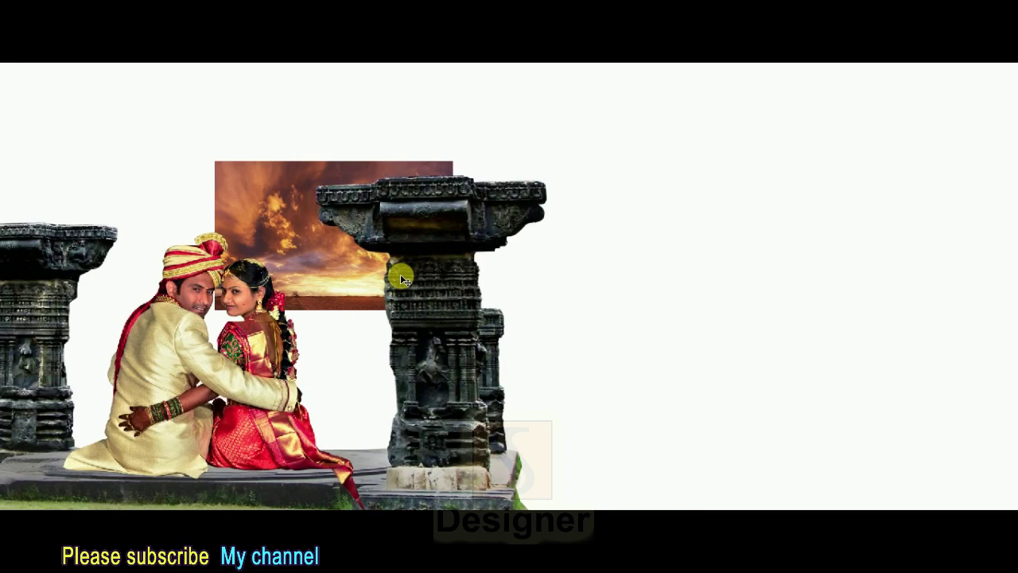
# - Enlarge the sky with Free Transform behind the couple and pillars
pyautogui.hotkey('ctrl', 't')
pyautogui.moveTo(618, 311); pyautogui.dragTo(784, 414)
pyautogui.moveTo(700, 363)
pyautogui.mouseDown()
pyautogui.moveTo(571, 398)
pyautogui.moveTo(574, 408)
pyautogui.mouseUp()
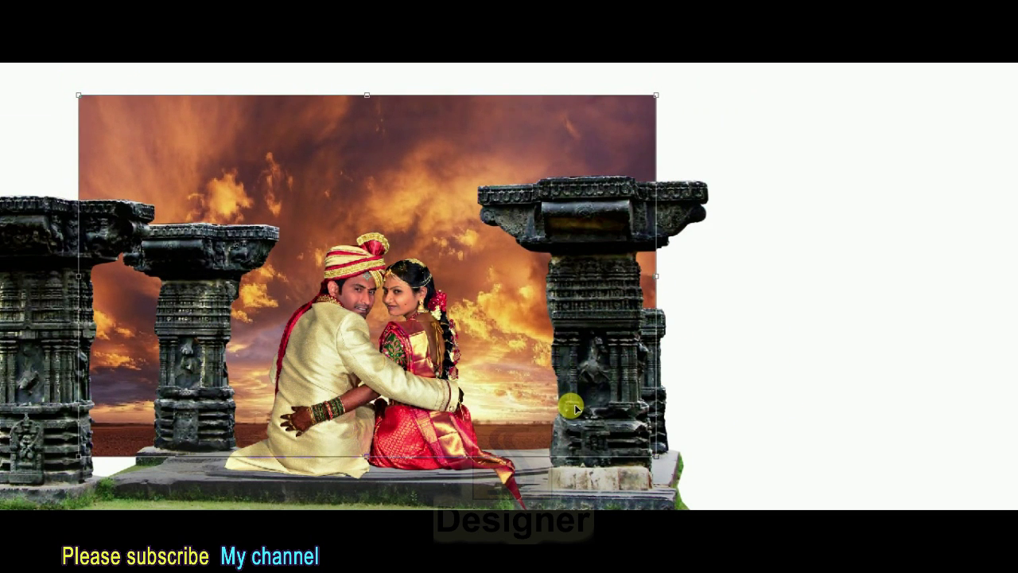
pyautogui.hotkey('ctrl', '-')
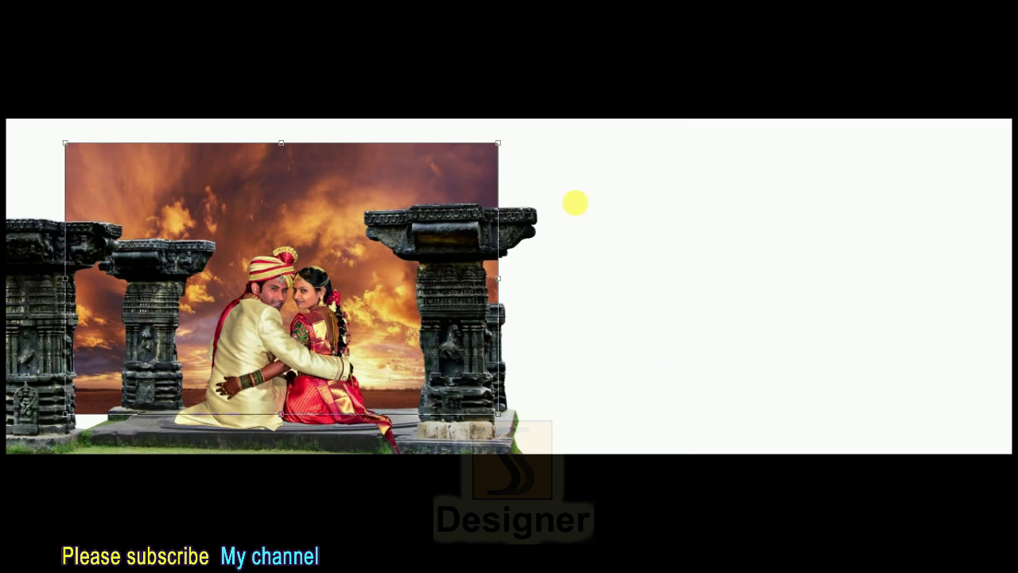
pyautogui.moveTo(497, 143); pyautogui.dragTo(546, 116)
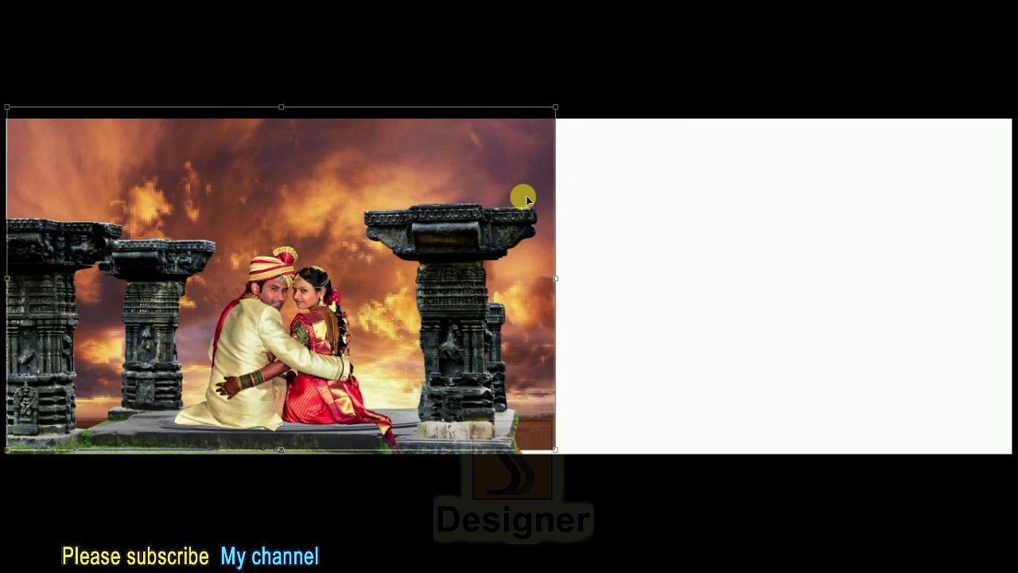
pyautogui.moveTo(509, 152); pyautogui.dragTo(495, 138)
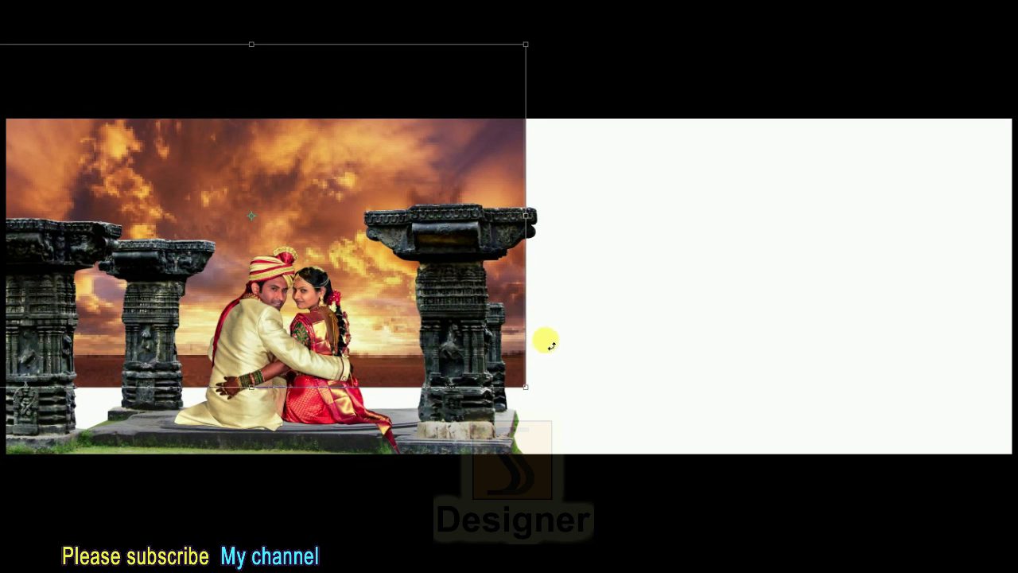
pyautogui.moveTo(526, 387)
pyautogui.mouseDown()
pyautogui.moveTo(570, 414)
pyautogui.moveTo(473, 284)
pyautogui.mouseUp()
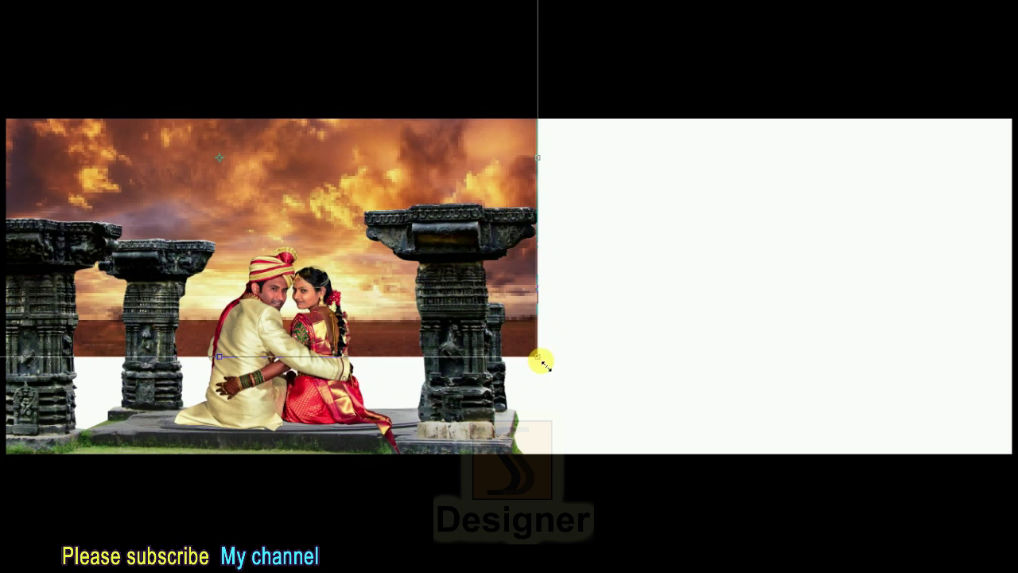
# - Stretch the sky to cover the lower edge up to the spread's centre, then commit
pyautogui.moveTo(538, 359); pyautogui.dragTo(549, 364)
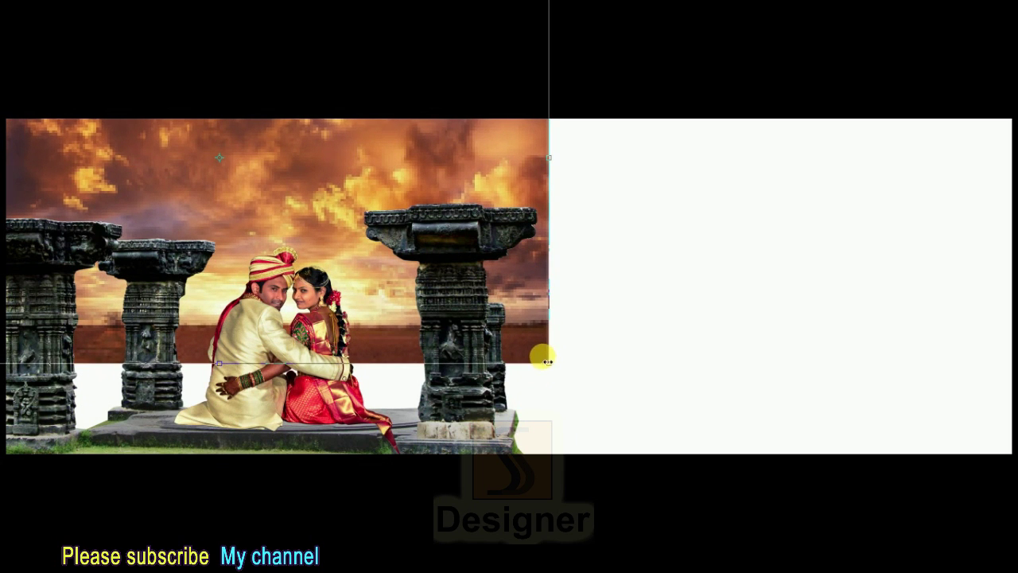
pyautogui.moveTo(514, 313); pyautogui.dragTo(515, 370)
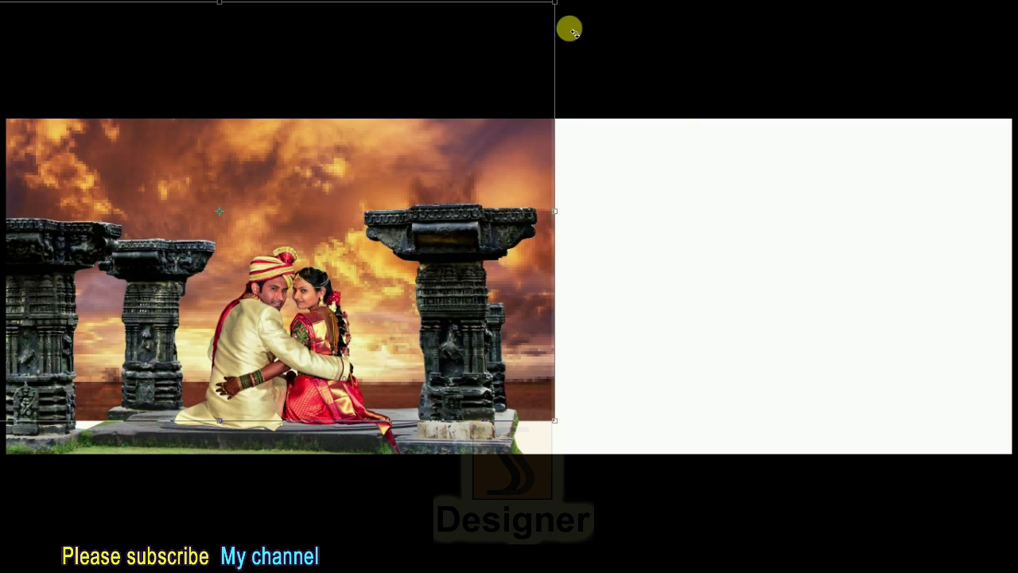
pyautogui.moveTo(557, 425); pyautogui.dragTo(561, 429)
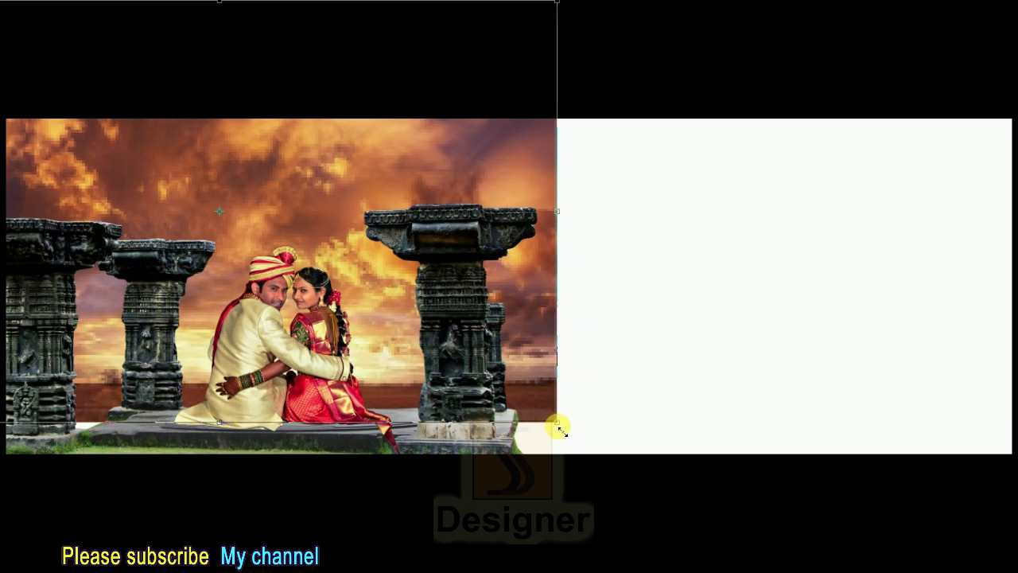
pyautogui.moveTo(561, 429)
pyautogui.mouseDown()
pyautogui.moveTo(614, 463)
pyautogui.moveTo(559, 387)
pyautogui.mouseUp()
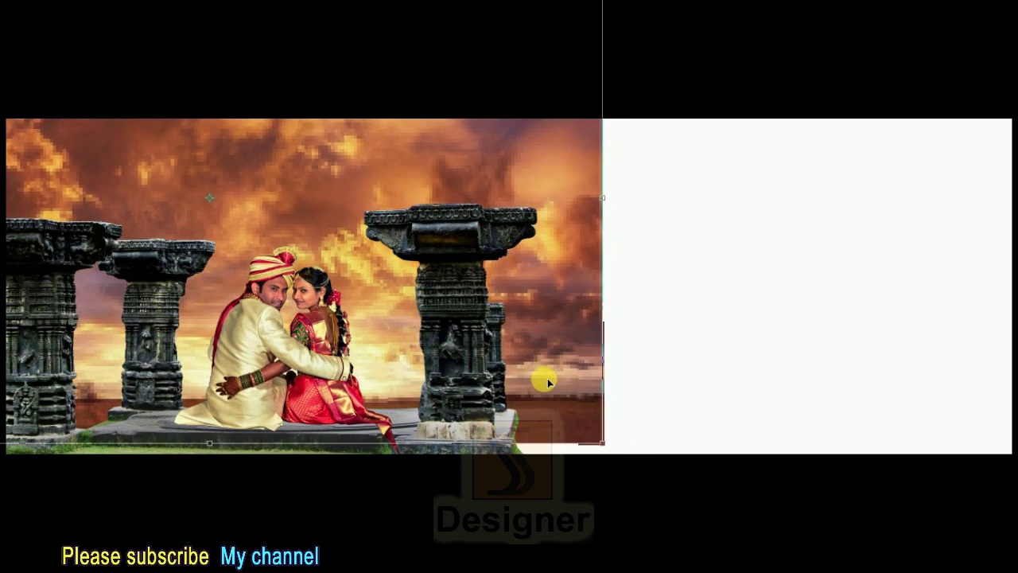
pyautogui.moveTo(595, 434)
pyautogui.mouseDown()
pyautogui.moveTo(612, 448)
pyautogui.moveTo(559, 390)
pyautogui.mouseUp()
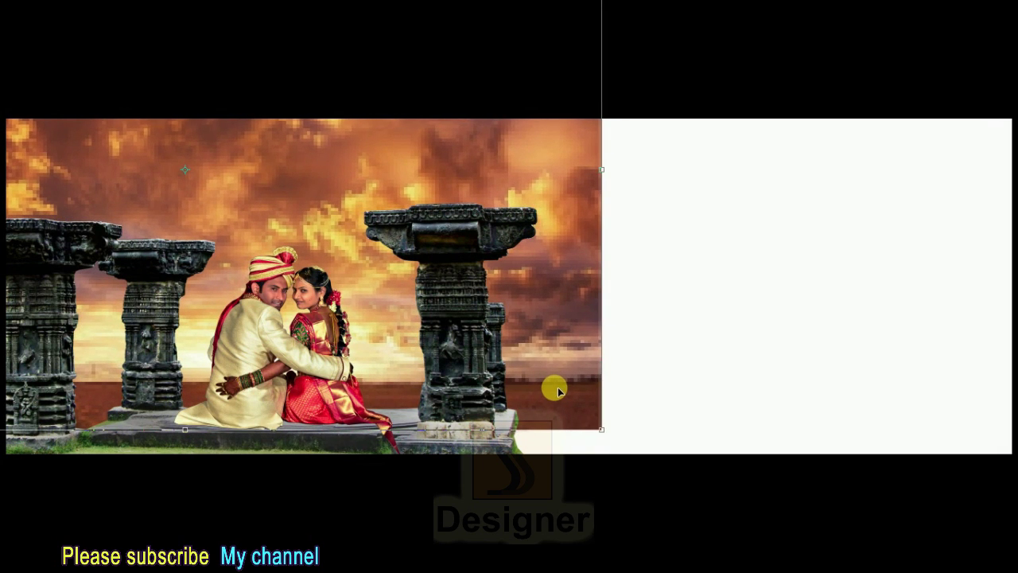
pyautogui.click(538, 353)
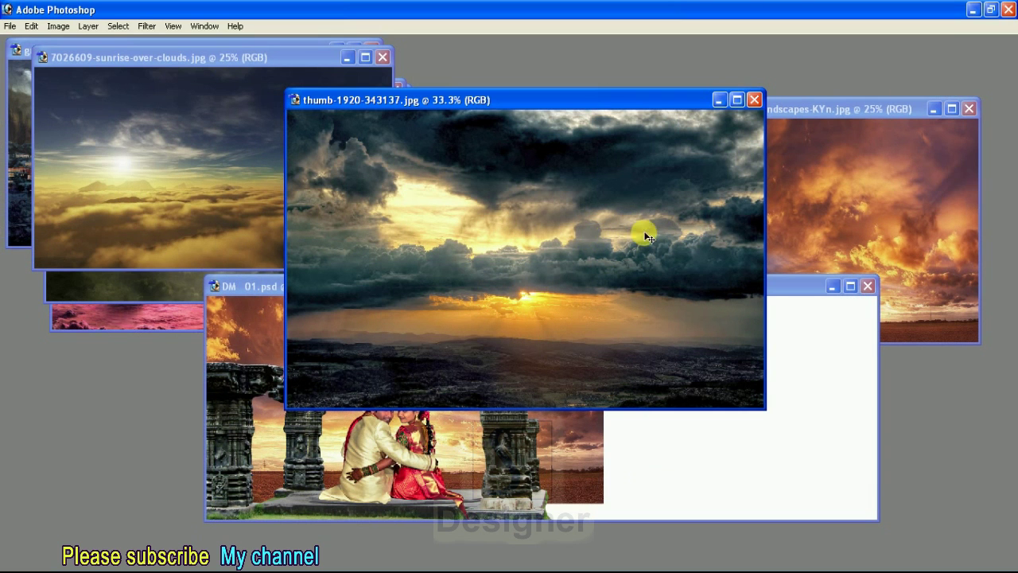
# - Drag the stormy cloud photo into the spread and move it left
pyautogui.moveTo(673, 230); pyautogui.dragTo(521, 394)
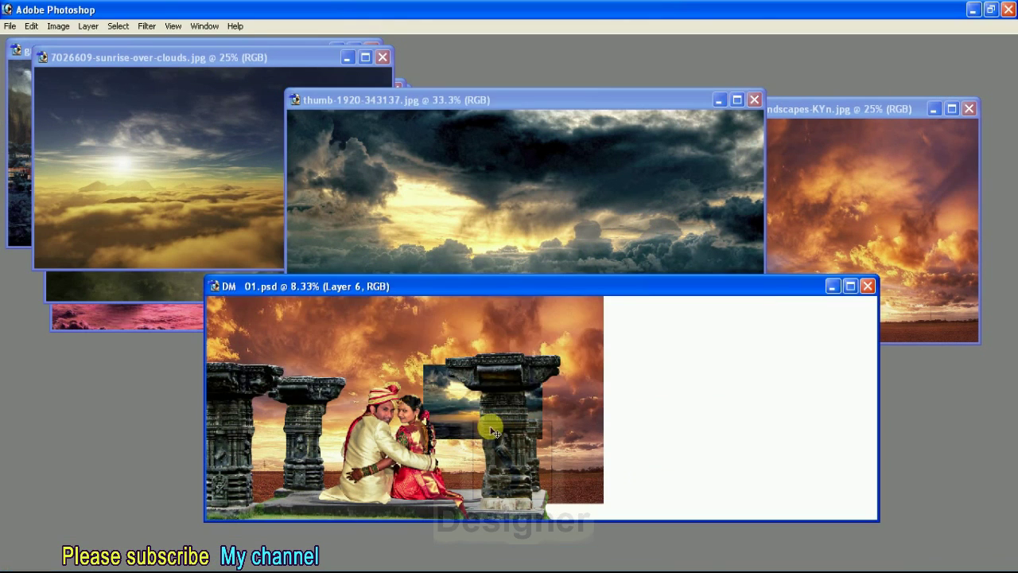
pyautogui.press('f')
pyautogui.hotkey('ctrl', '+')
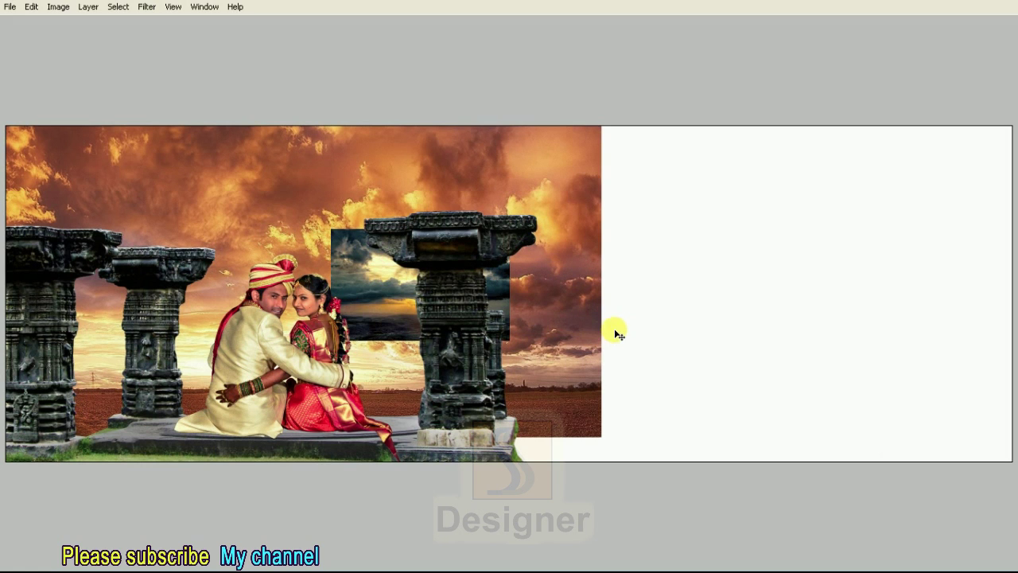
pyautogui.moveTo(380, 308); pyautogui.dragTo(295, 292)
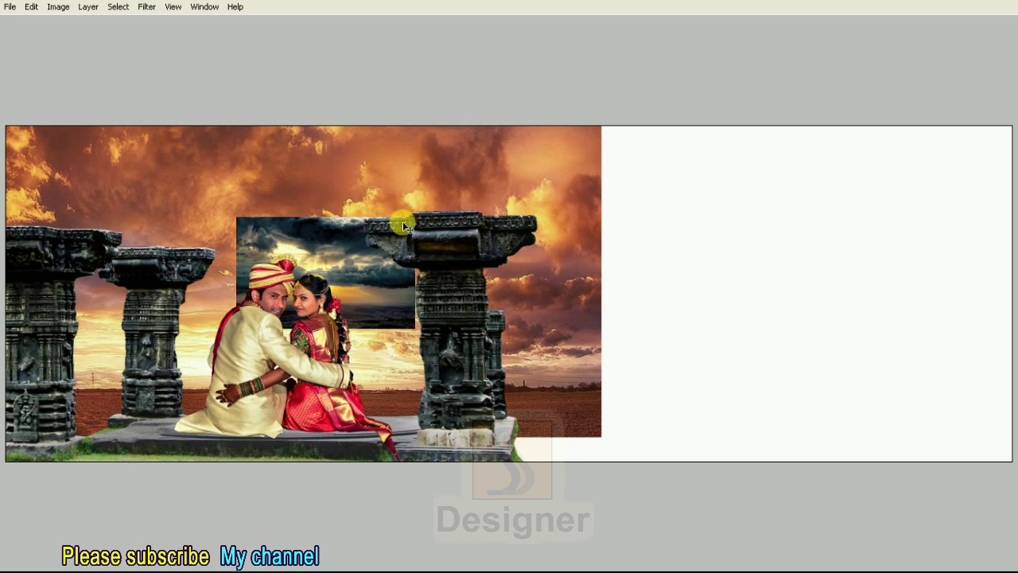
pyautogui.moveTo(370, 289); pyautogui.dragTo(347, 295)
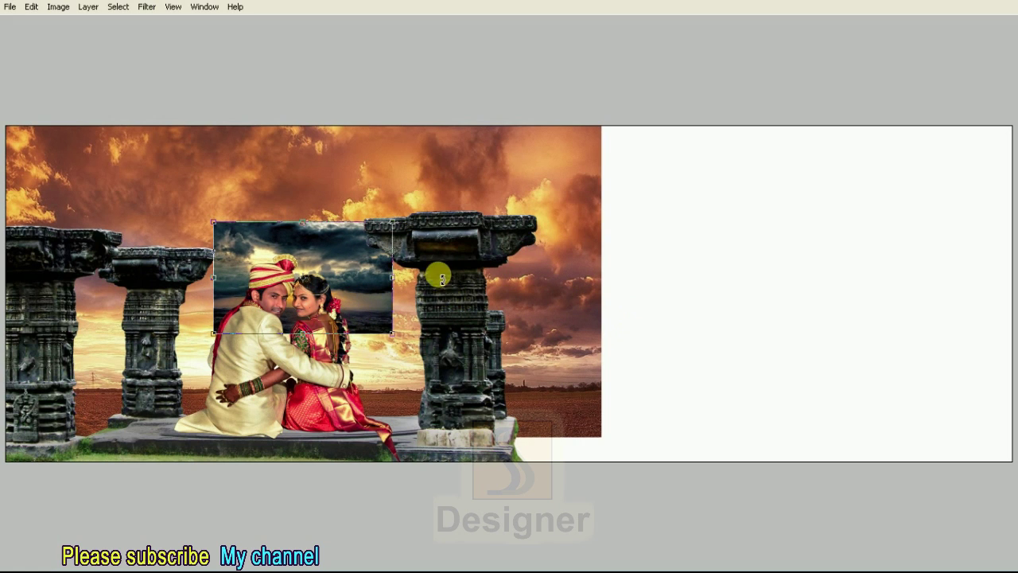
# - Enlarge the cloud photo behind the couple and nudge it into place
pyautogui.moveTo(398, 220)
pyautogui.mouseDown()
pyautogui.moveTo(573, 173)
pyautogui.moveTo(546, 136)
pyautogui.moveTo(596, 103)
pyautogui.moveTo(602, 118)
pyautogui.mouseUp()
pyautogui.hotkey('shift', 'Up')
pyautogui.hotkey('shift', 'Up')
pyautogui.hotkey('shift', 'Left')
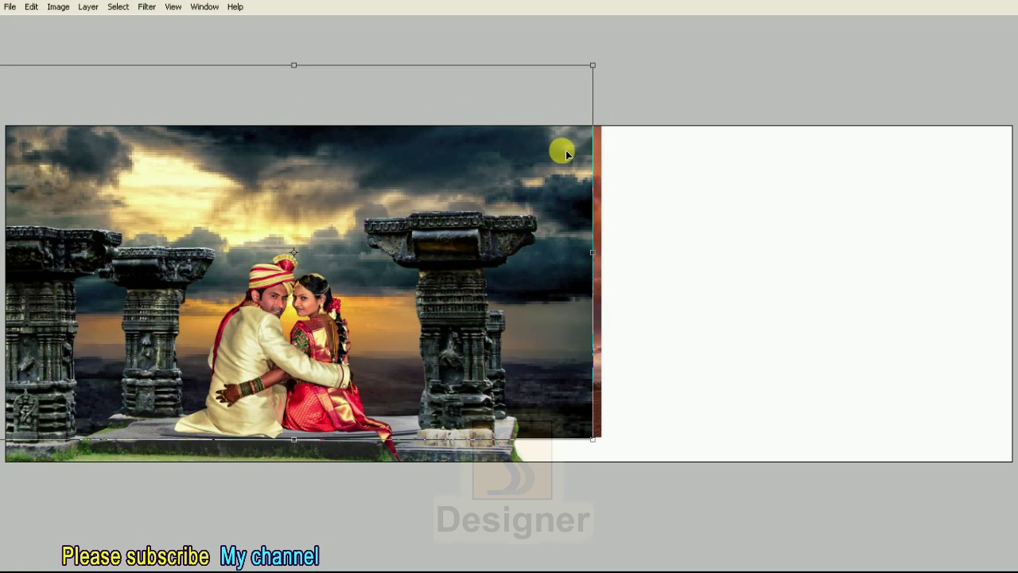
pyautogui.moveTo(598, 63); pyautogui.dragTo(613, 54)
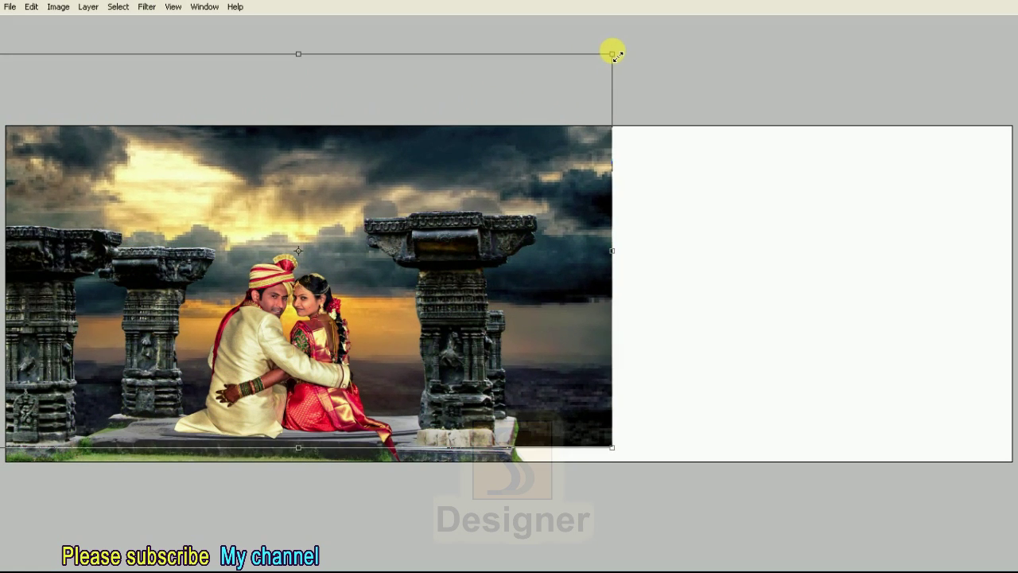
pyautogui.press('Up')
pyautogui.press('Up')
pyautogui.press('Up')
pyautogui.press('Left')
pyautogui.press('Left')
pyautogui.press('Left')
pyautogui.press('Left')
pyautogui.press('Left')
pyautogui.press('Left')
pyautogui.moveTo(574, 74); pyautogui.dragTo(576, 73)
pyautogui.press('Right')
pyautogui.press('Down')
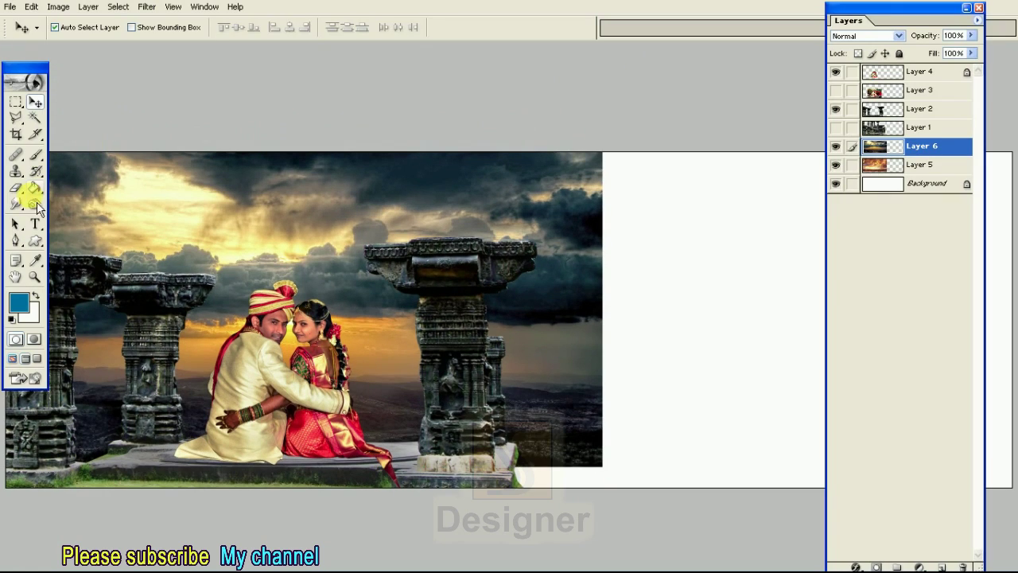
pyautogui.moveTo(16, 187); pyautogui.dragTo(57, 188)
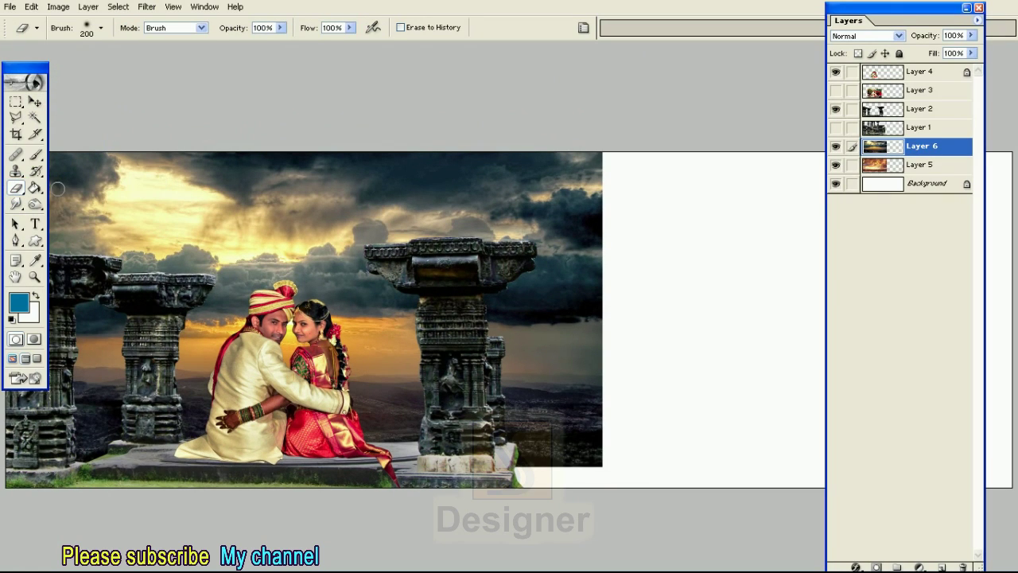
# - Enlarge the eraser brush and erase the dark clouds in the upper-right sky
pyautogui.click(281, 28)
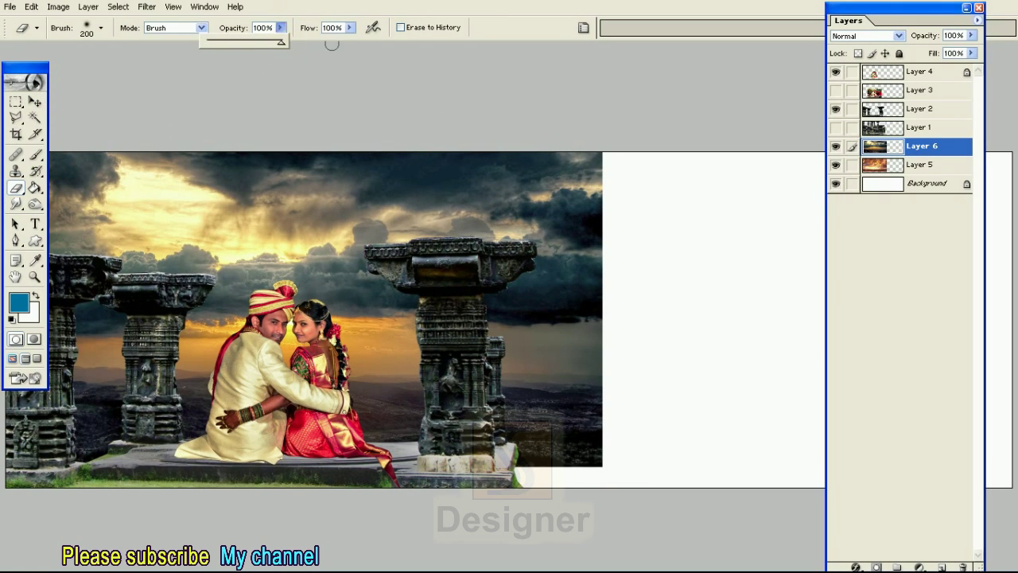
pyautogui.click(358, 40)
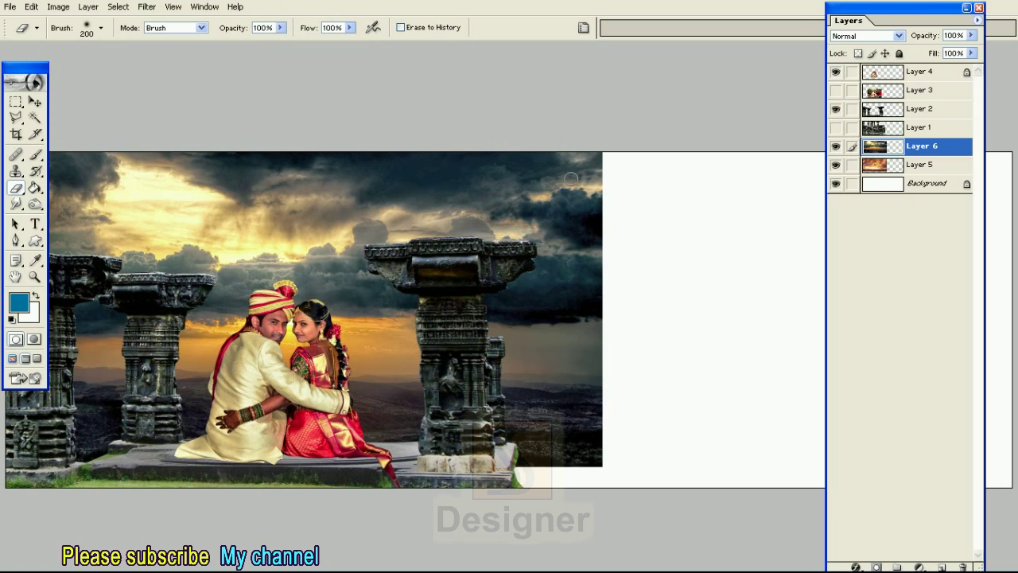
pyautogui.hotkey('ctrl', '-')
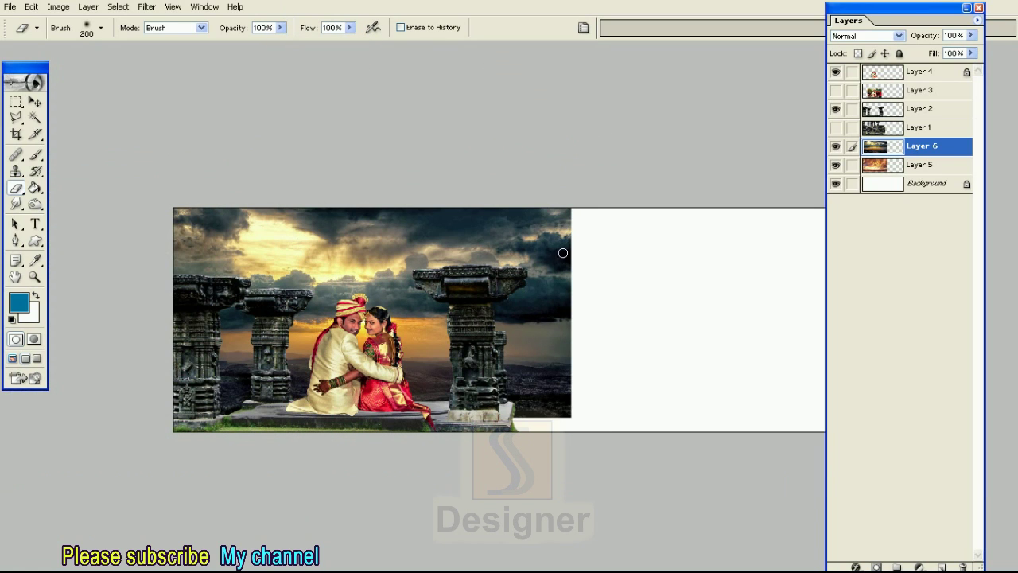
pyautogui.click(835, 146)
pyautogui.click(835, 146)
pyautogui.press(']')
pyautogui.press(']')
pyautogui.press(']')
pyautogui.press(']')
pyautogui.click(553, 248)
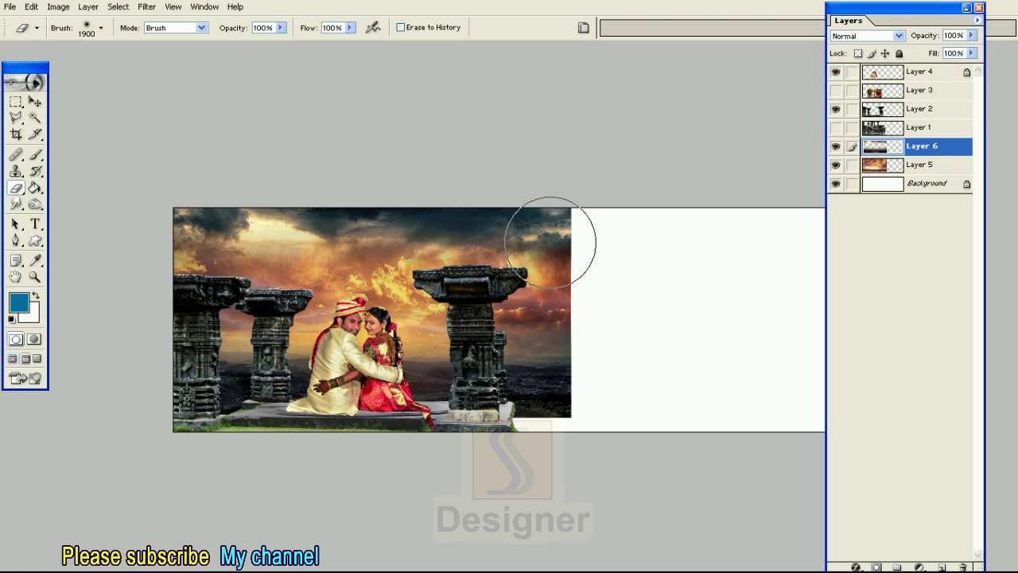
# - Erase dark clouds above the couple, near the pillars and along the right edge
pyautogui.press('[')
pyautogui.press('[')
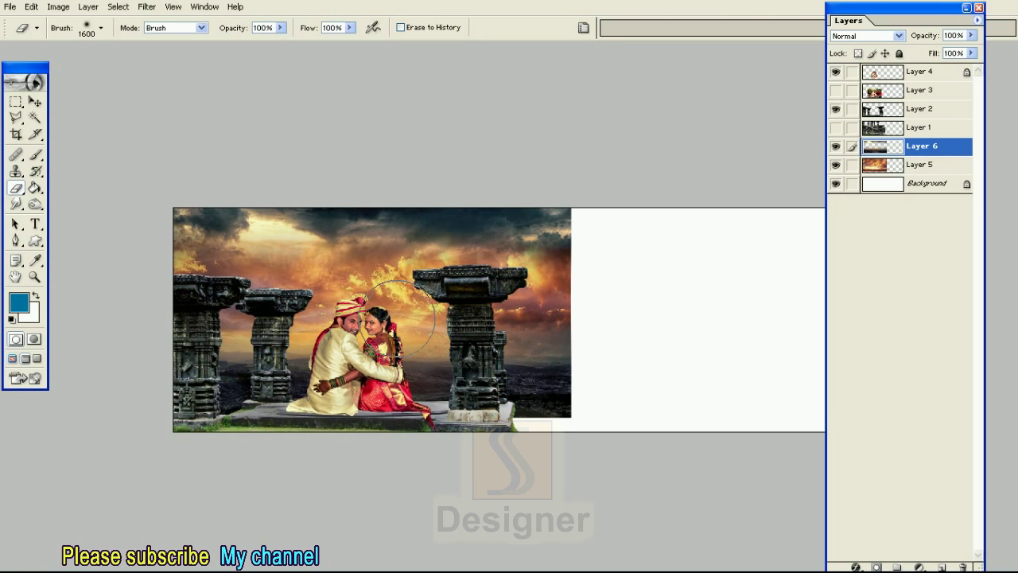
pyautogui.moveTo(167, 291); pyautogui.dragTo(347, 295)
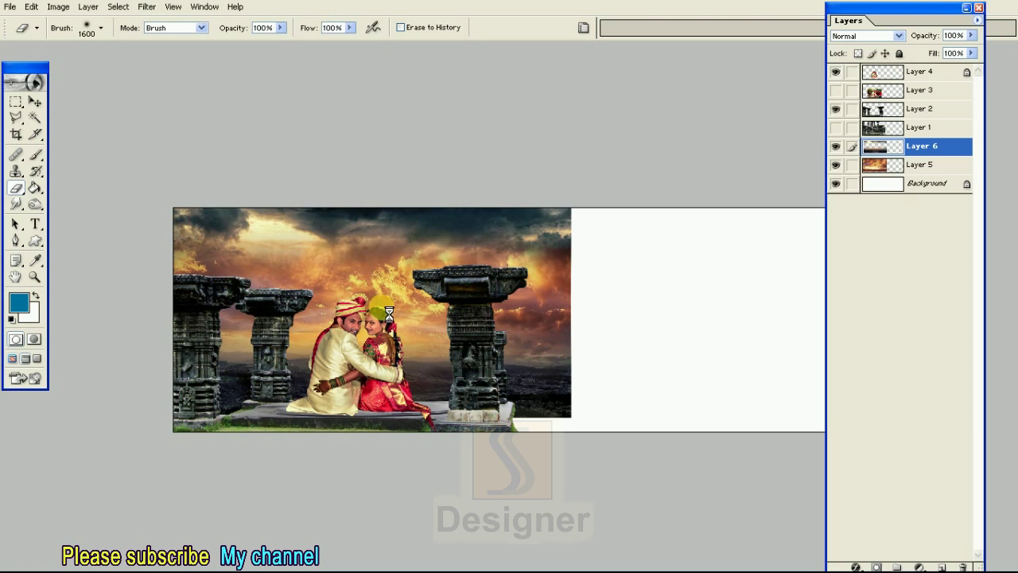
pyautogui.moveTo(347, 295); pyautogui.dragTo(549, 319)
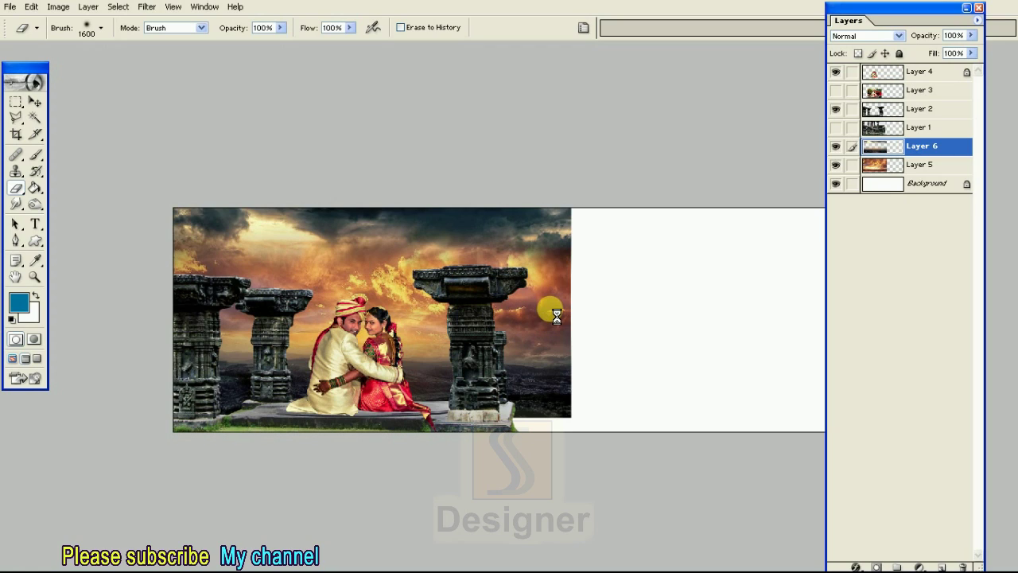
pyautogui.moveTo(563, 316); pyautogui.dragTo(567, 331)
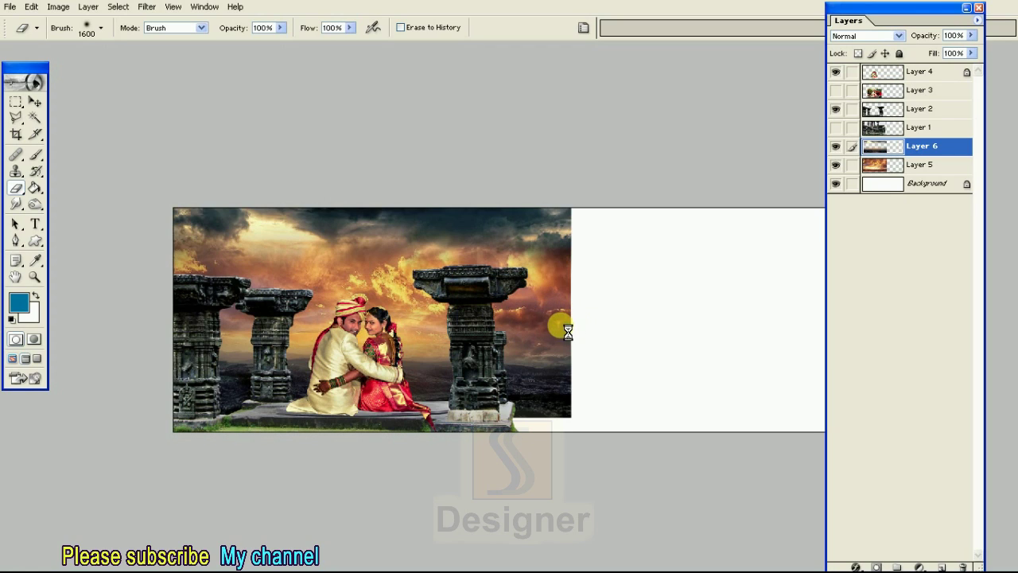
pyautogui.moveTo(564, 331); pyautogui.dragTo(548, 318)
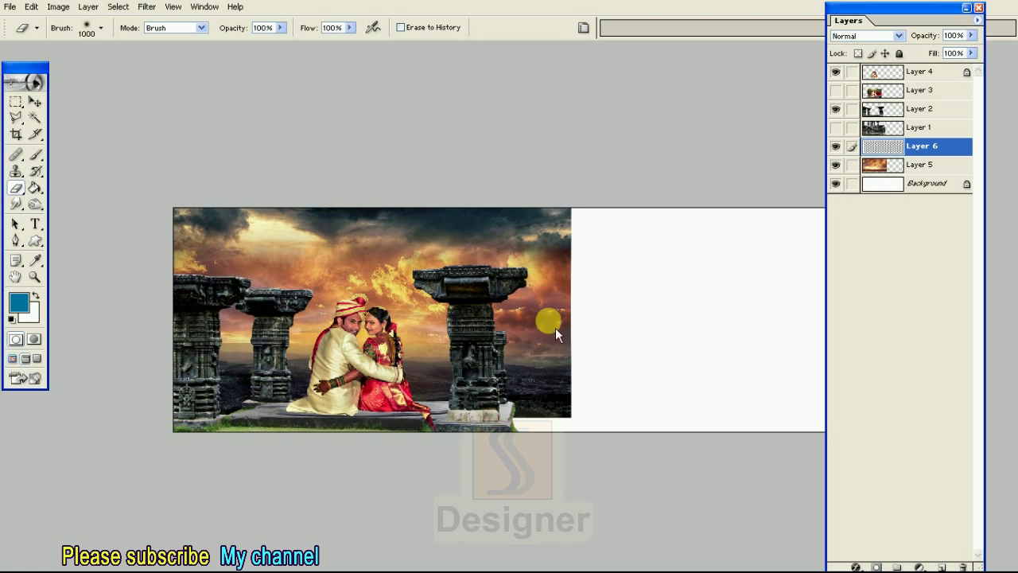
pyautogui.press('[')
pyautogui.press('[')
pyautogui.press('[')
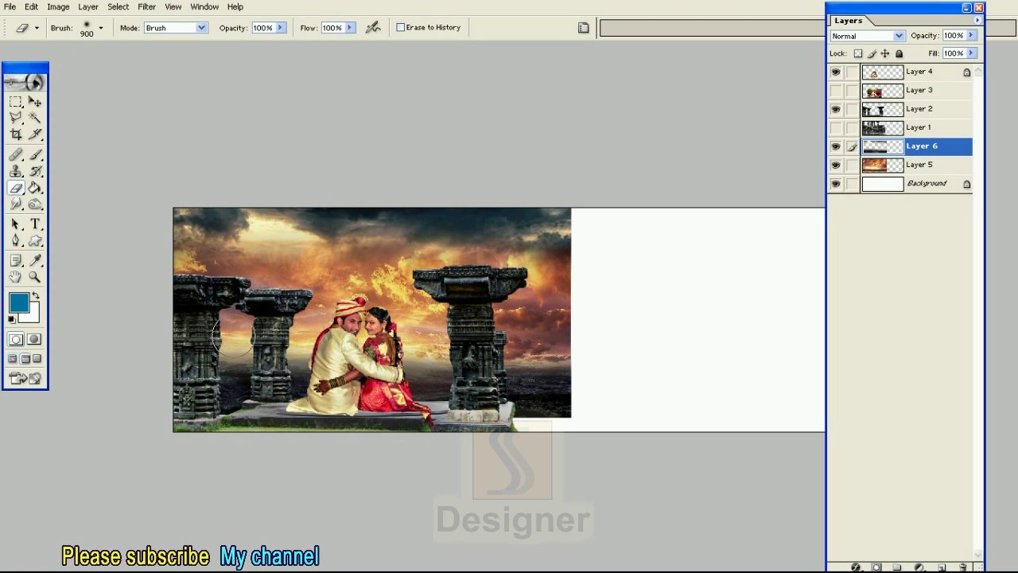
pyautogui.press(']')
pyautogui.press(']')
pyautogui.click(390, 274)
pyautogui.press(']')
pyautogui.press(']')
pyautogui.press(']')
pyautogui.moveTo(708, 248)
pyautogui.mouseDown()
pyautogui.moveTo(678, 252)
pyautogui.moveTo(733, 229)
pyautogui.moveTo(783, 228)
pyautogui.moveTo(819, 193)
pyautogui.moveTo(769, 164)
pyautogui.moveTo(823, 166)
pyautogui.mouseUp()
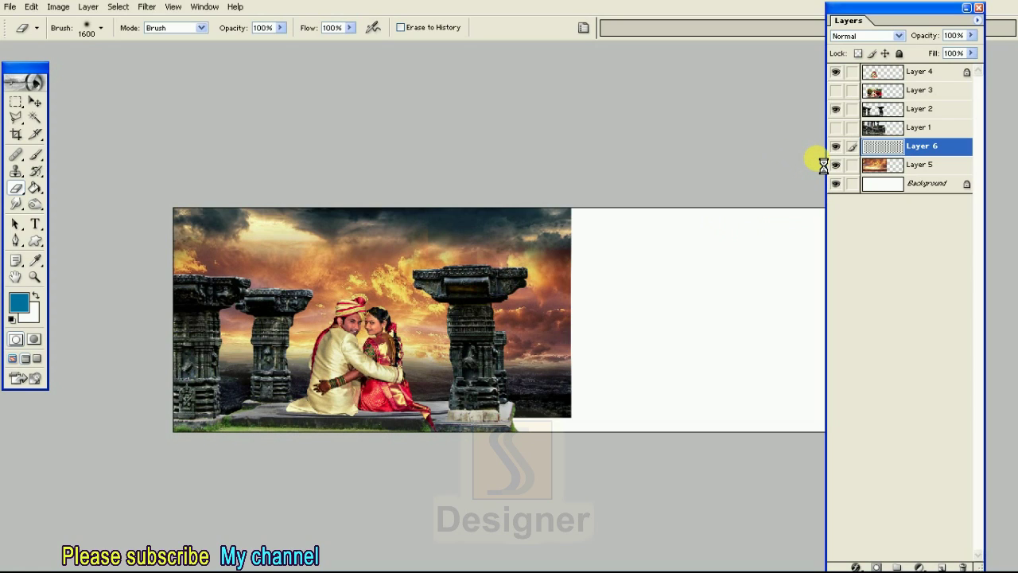
pyautogui.moveTo(824, 165); pyautogui.dragTo(641, 162)
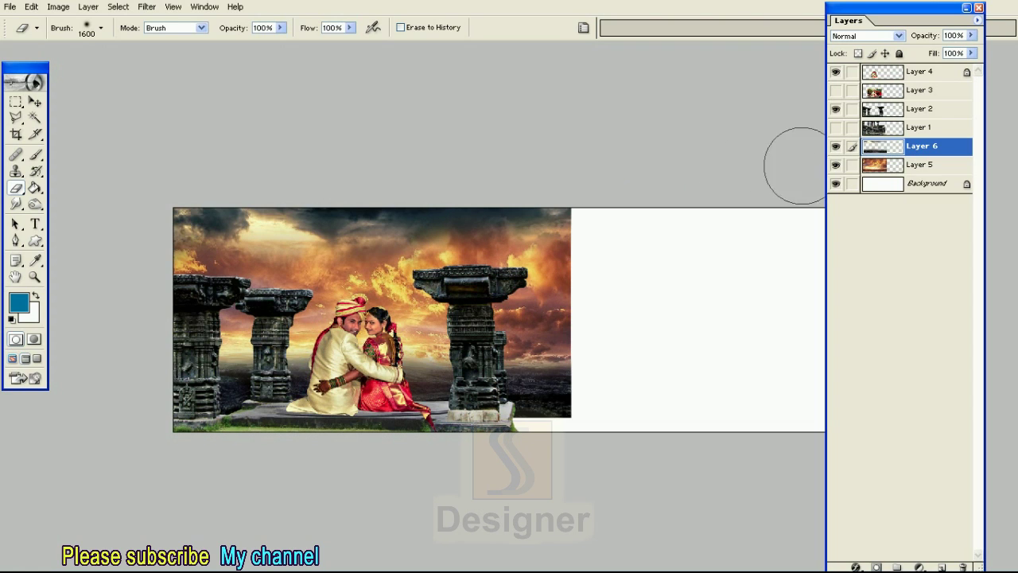
# - Toggle Layer 5 and Layer 6 visibility to compare the two skies
pyautogui.click(836, 164)
pyautogui.click(836, 164)
pyautogui.click(836, 146)
pyautogui.click(836, 146)
pyautogui.click(840, 147)
pyautogui.click(840, 146)
pyautogui.click(836, 146)
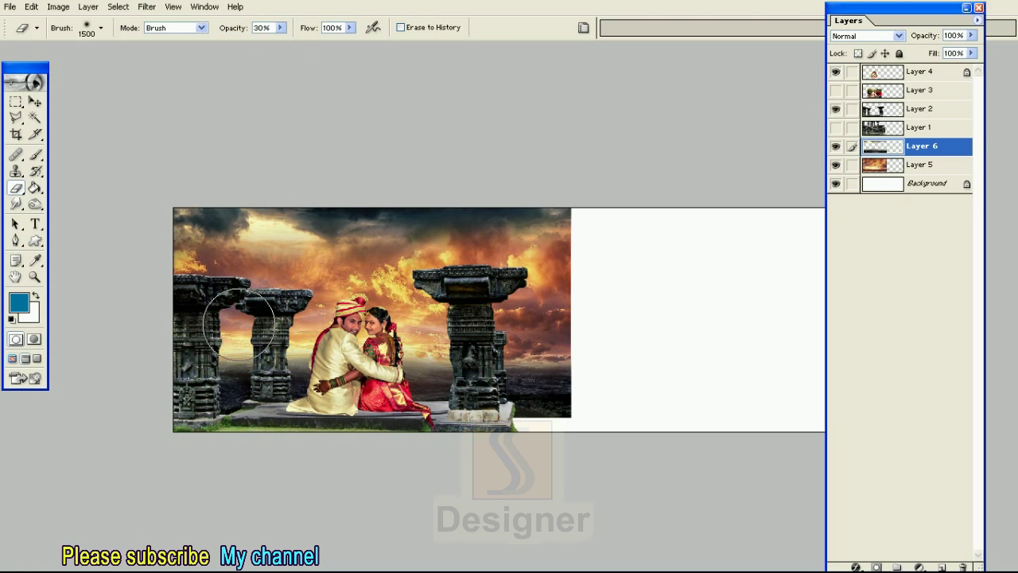
# - Lightly erase clouds between the couple and right pillar with a smaller 30% eraser
pyautogui.press('[')
pyautogui.press('[')
pyautogui.press('[')
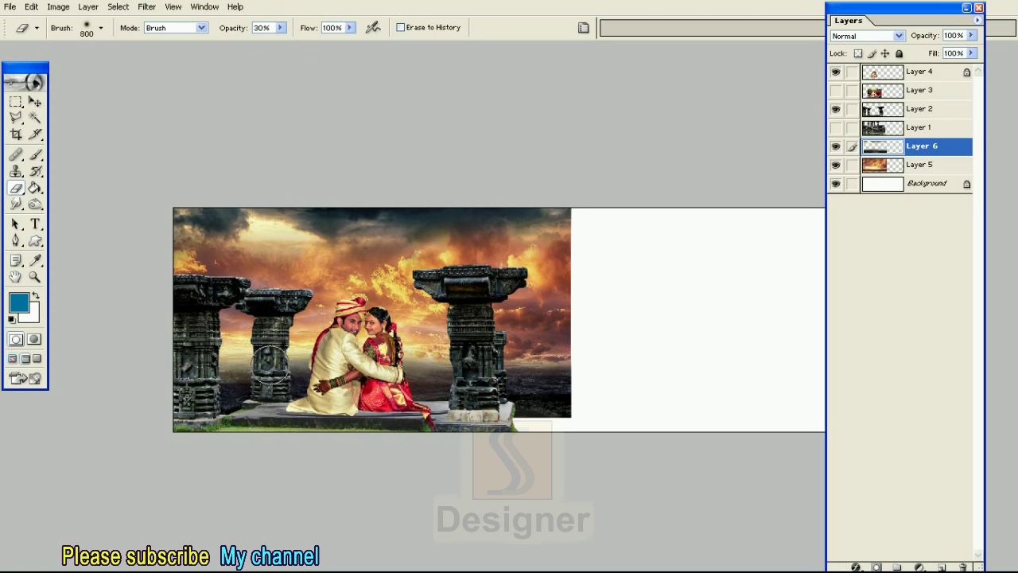
pyautogui.press('[')
pyautogui.moveTo(357, 359); pyautogui.dragTo(570, 363)
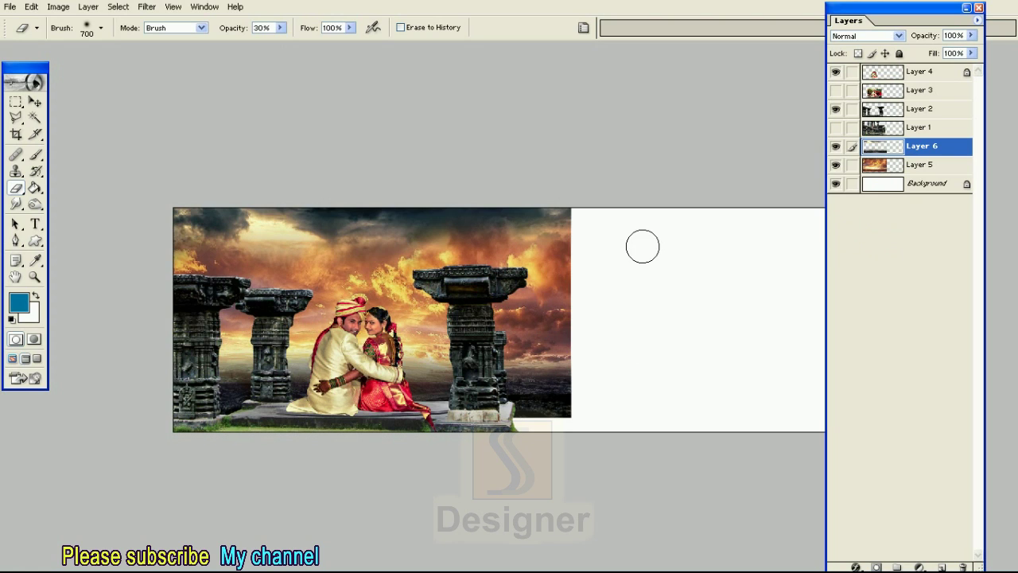
pyautogui.click(59, 6)
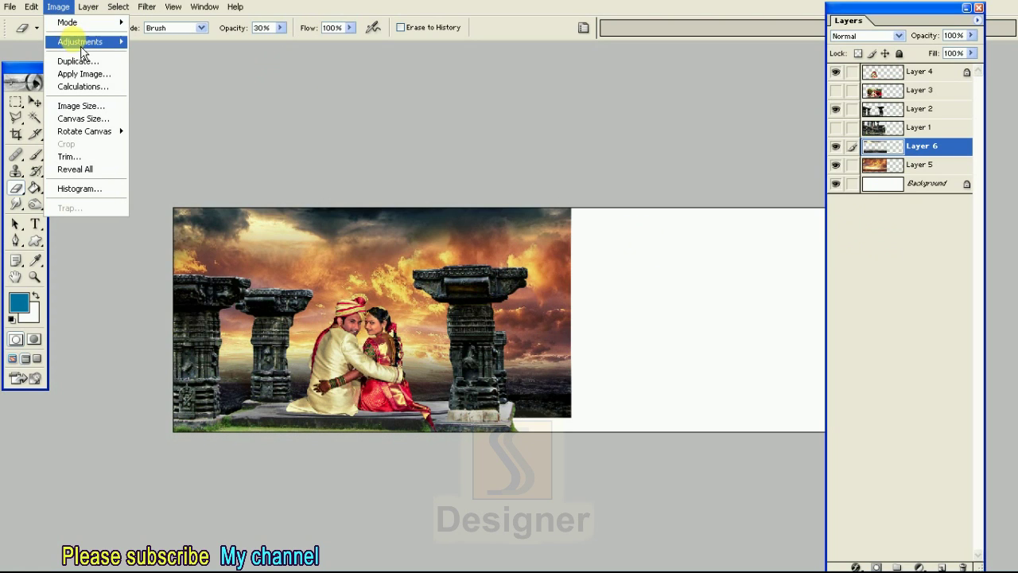
# - Apply a midtone Color Balance of +76, -20, -50 to the cloud layer
pyautogui.moveTo(79, 42)
pyautogui.click(195, 105)
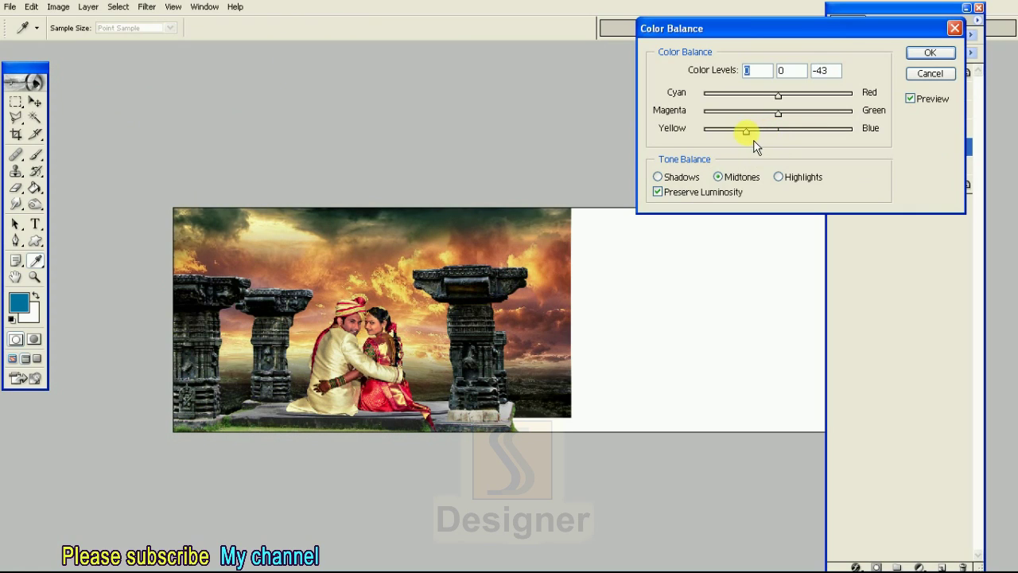
pyautogui.click(816, 96)
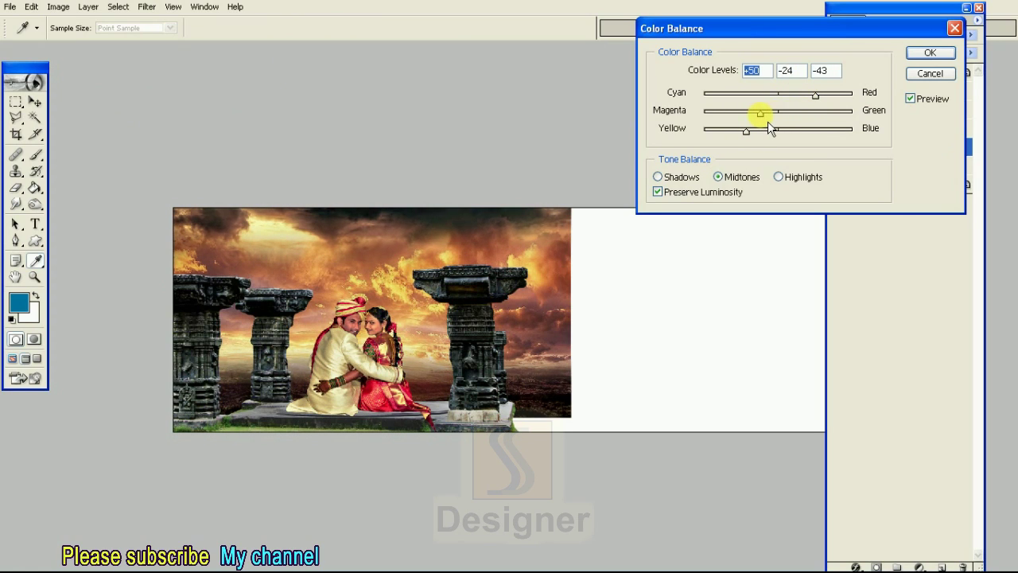
pyautogui.press('Tab')
pyautogui.click(929, 53)
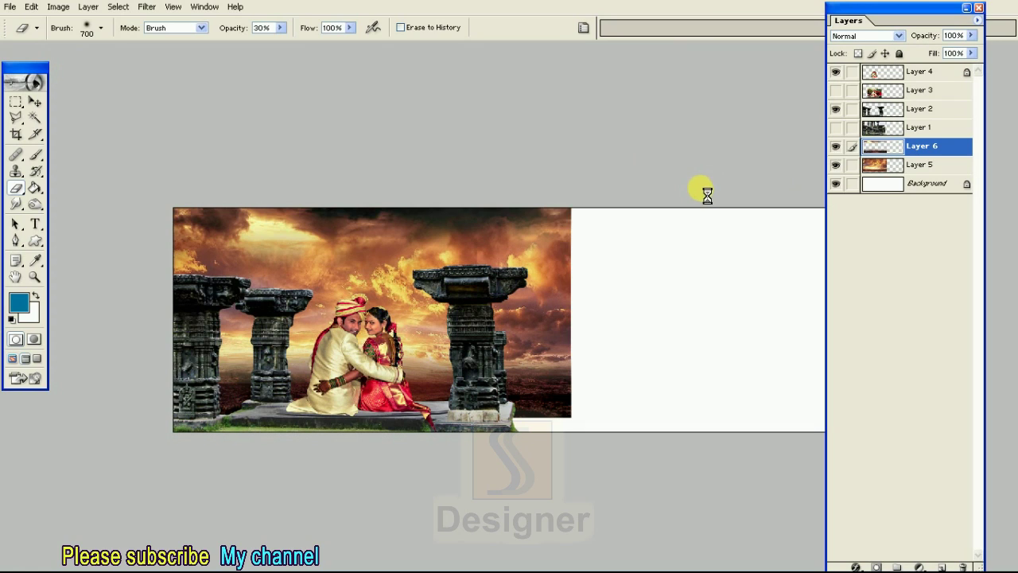
pyautogui.hotkey('ctrl', 'shift', 'f')
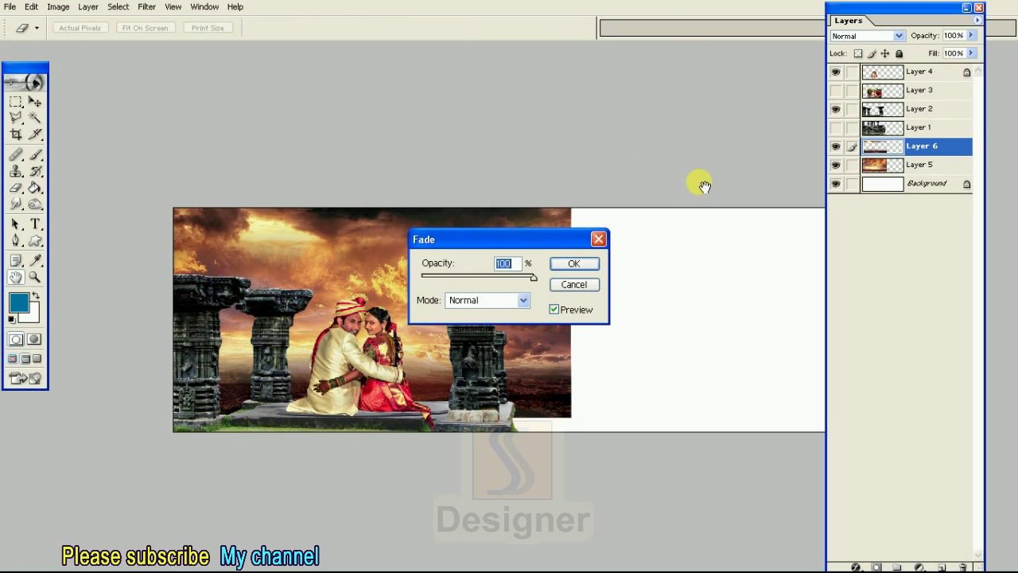
# - Fade the Color Balance adjustment to 56% opacity
pyautogui.write('56')
pyautogui.click(586, 270)
pyautogui.press('e')
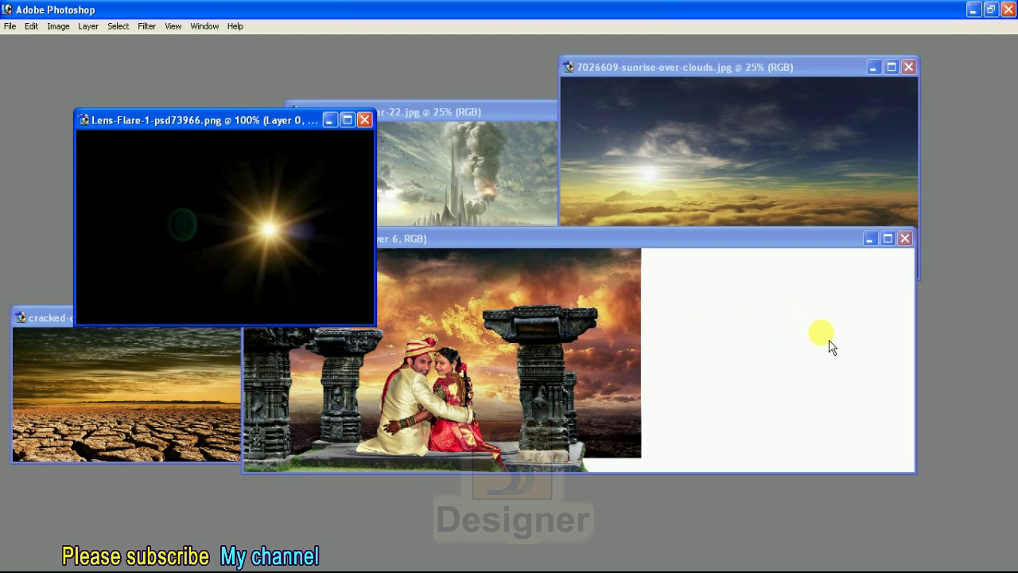
pyautogui.press('super')
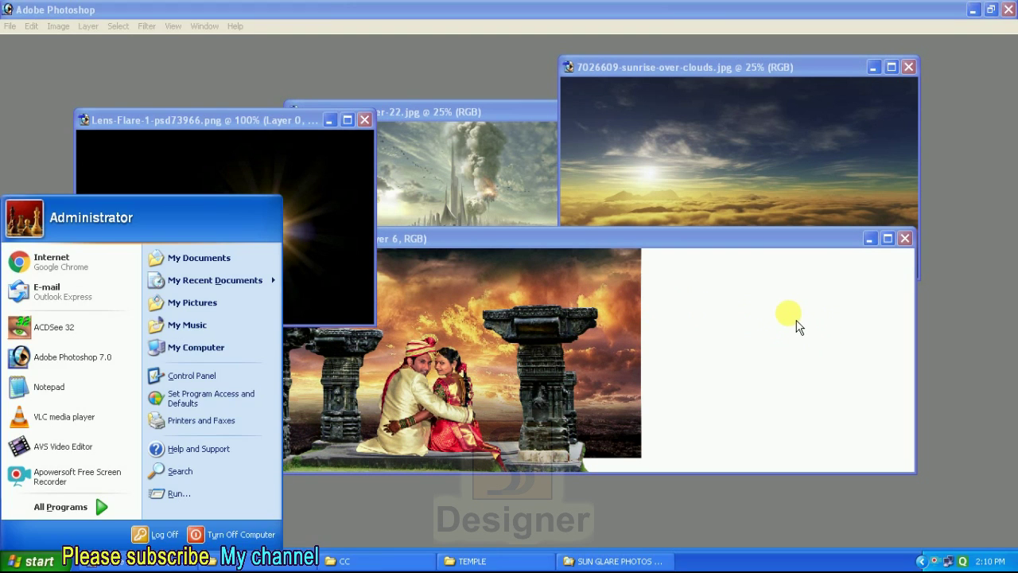
# - Drag the lens flare image into the album document as a new layer, shown full screen
pyautogui.click(755, 284)
pyautogui.moveTo(316, 200); pyautogui.dragTo(522, 326)
pyautogui.press('f')
pyautogui.press('f')
pyautogui.hotkey('ctrl', '+')
pyautogui.hotkey('ctrl', '+')
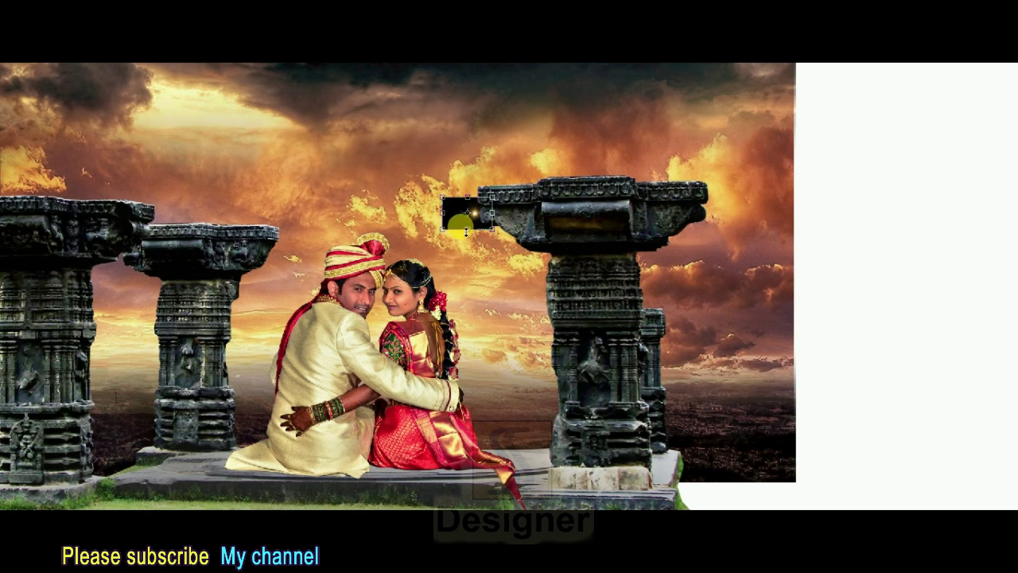
# - Enlarge and position the lens flare so its glow sits behind the couple's heads
pyautogui.hotkey('ctrl', 't')
pyautogui.moveTo(495, 230); pyautogui.dragTo(654, 342)
pyautogui.moveTo(526, 283); pyautogui.dragTo(388, 376)
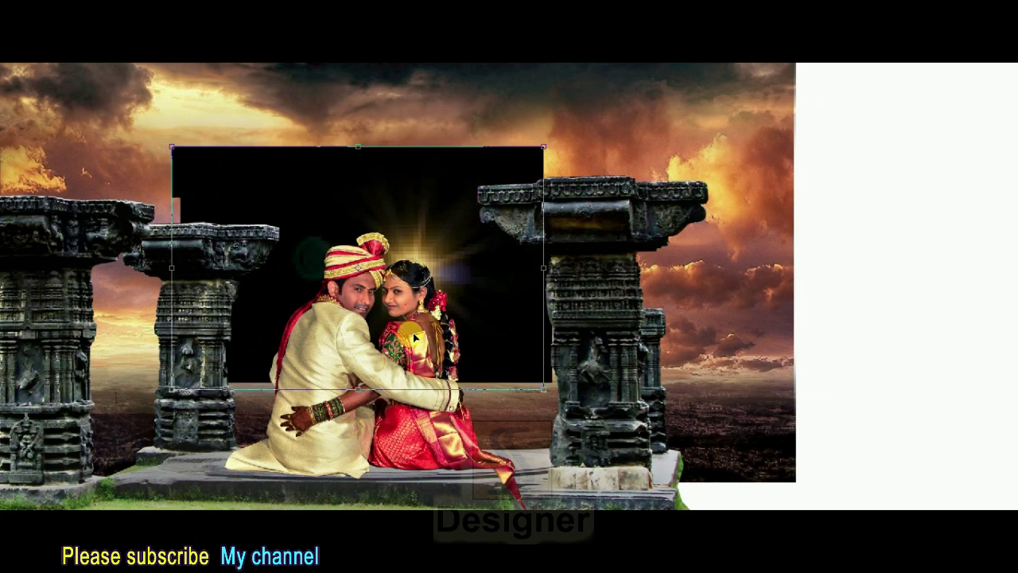
pyautogui.moveTo(515, 187); pyautogui.dragTo(567, 159)
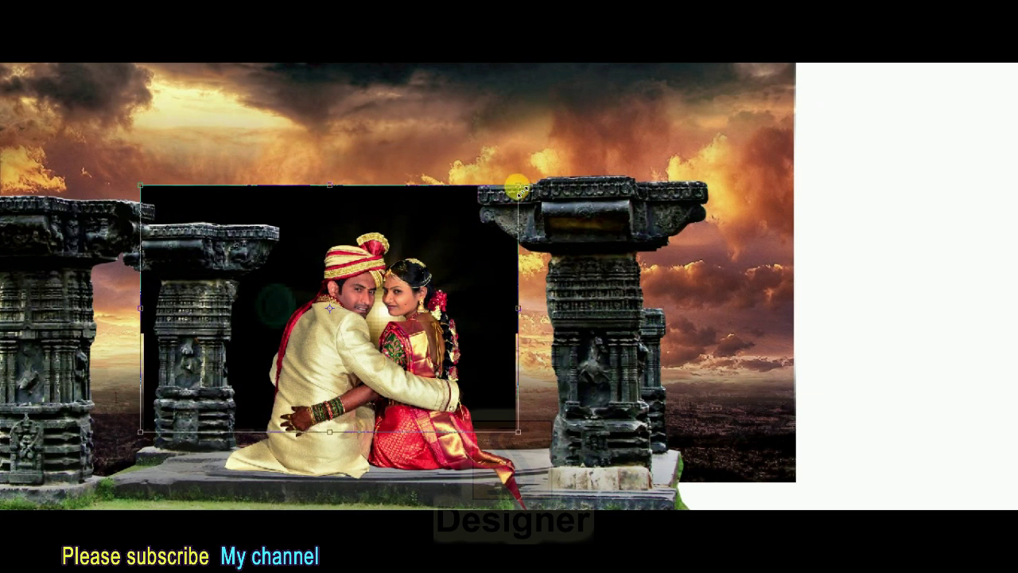
pyautogui.moveTo(494, 237); pyautogui.dragTo(473, 220)
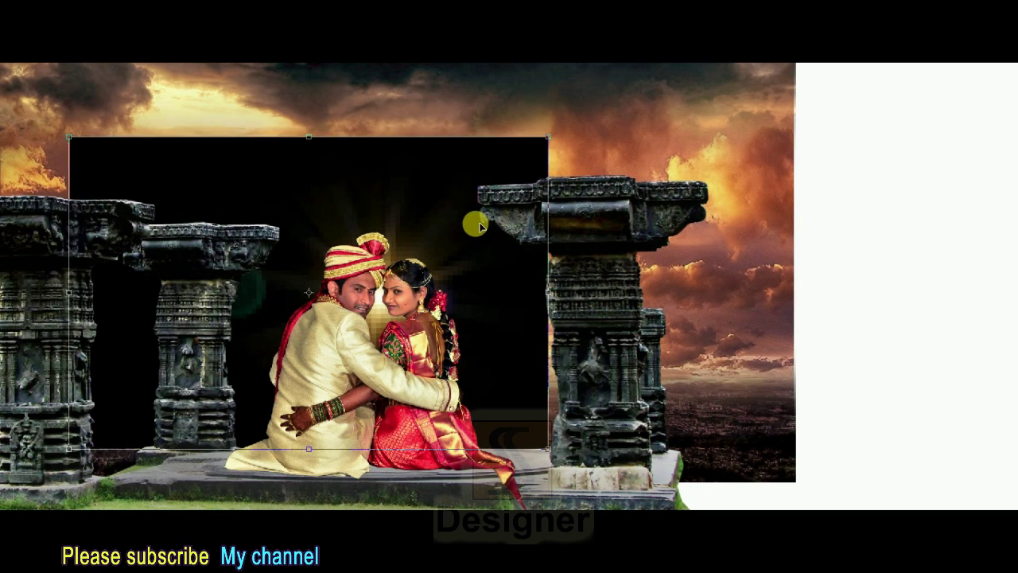
pyautogui.moveTo(553, 132); pyautogui.dragTo(577, 109)
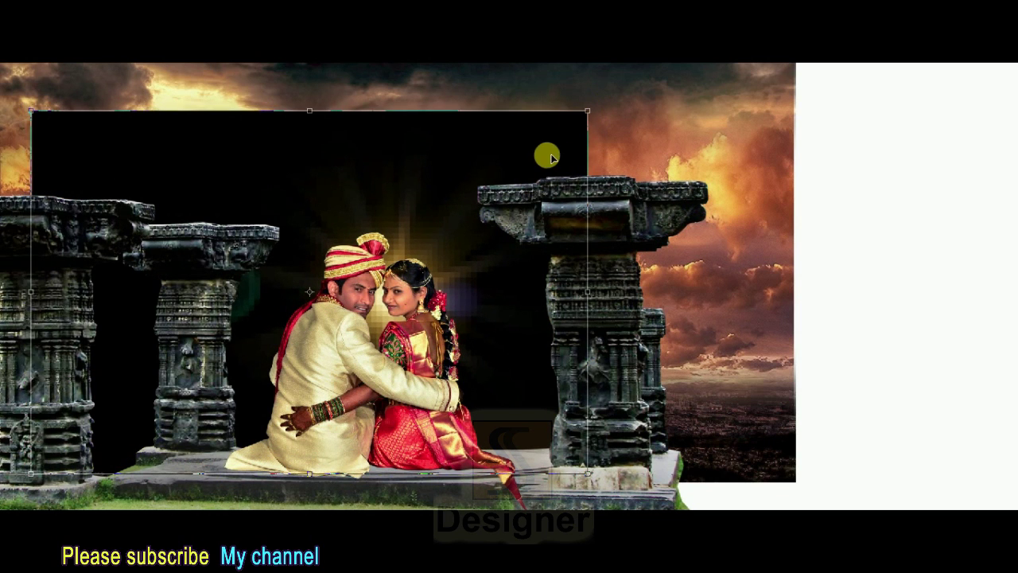
pyautogui.moveTo(484, 163); pyautogui.dragTo(484, 156)
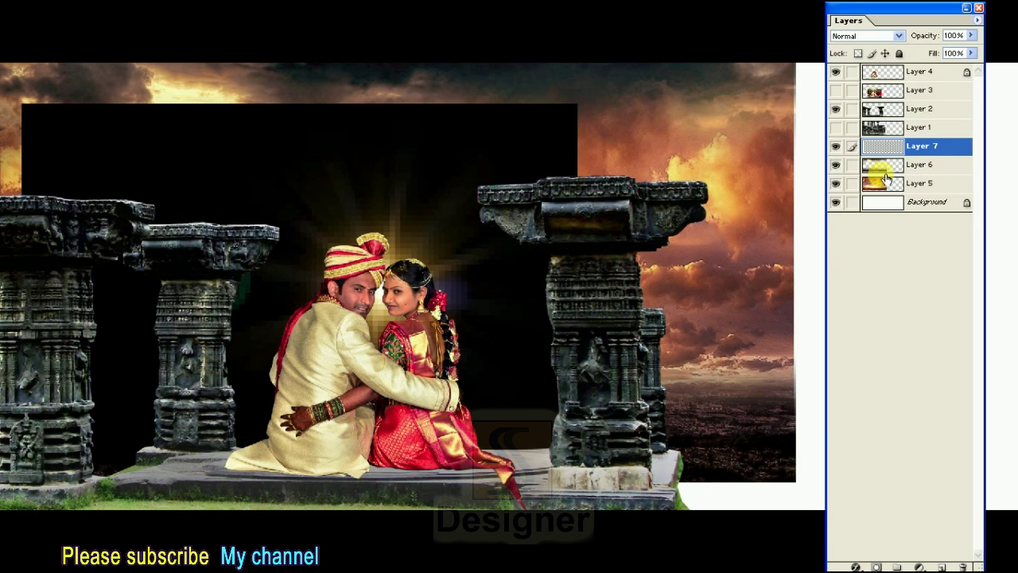
# - Set Layer 7 to Screen blending and centre the flare on the couple's faces
pyautogui.click(867, 36)
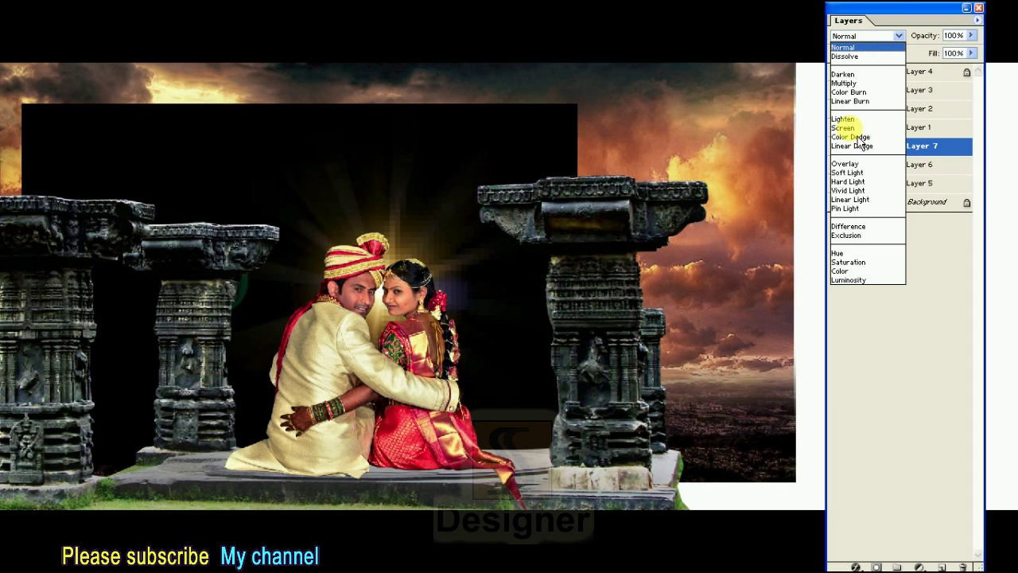
pyautogui.click(847, 122)
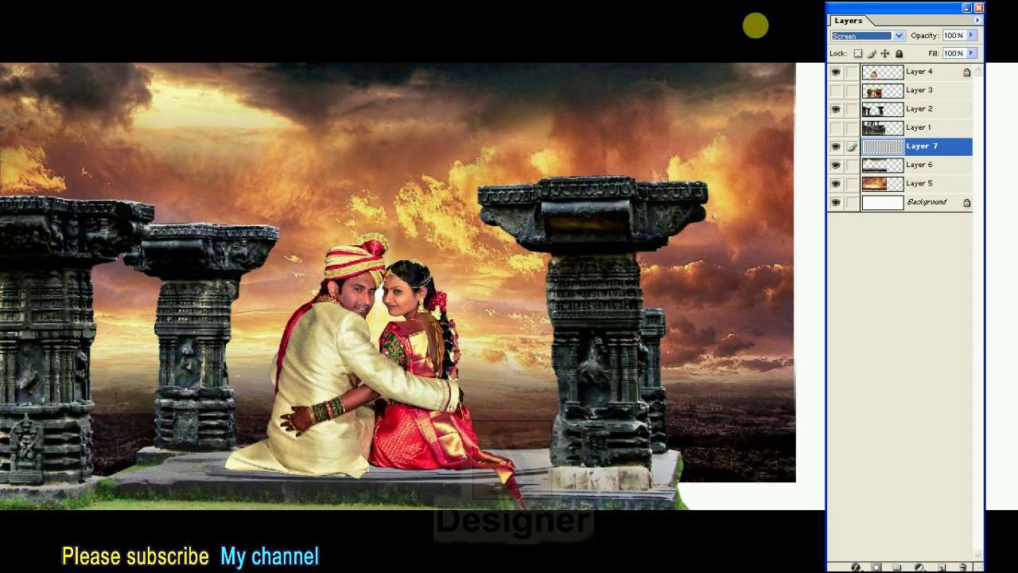
pyautogui.click(382, 289)
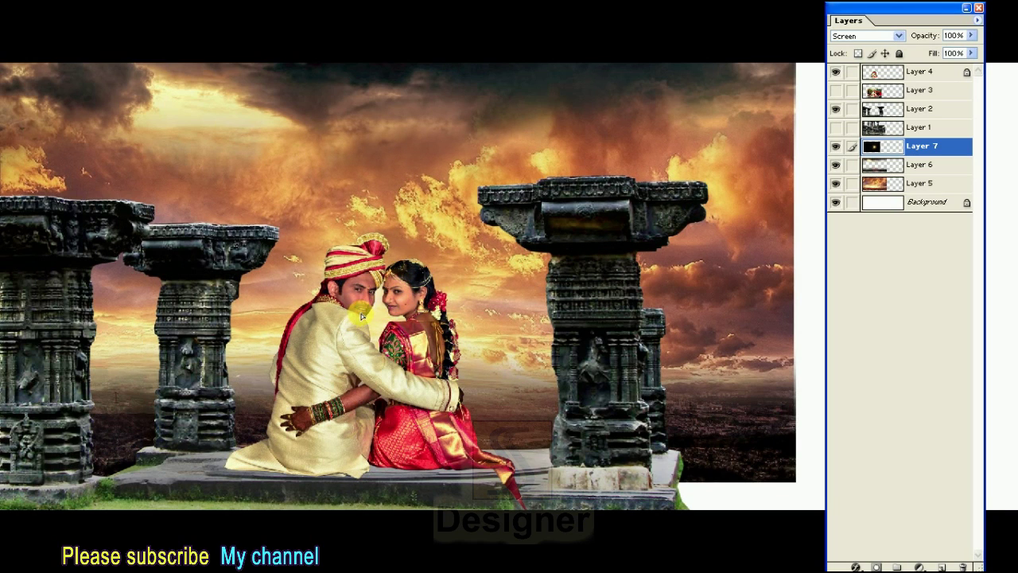
# - Enlarge the flare across the upper part of the scene and apply the transform
pyautogui.hotkey('ctrl', 't')
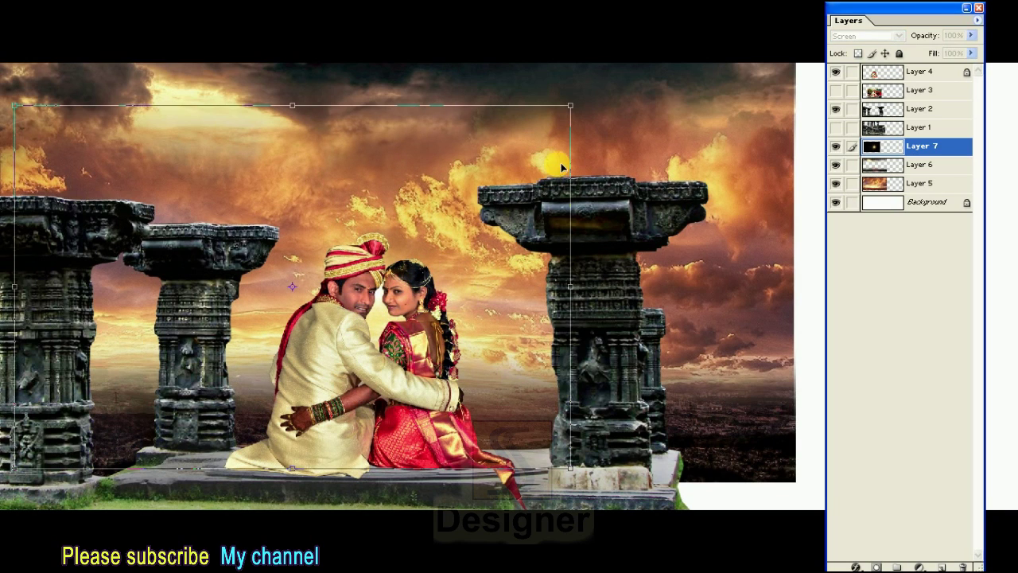
pyautogui.moveTo(569, 106); pyautogui.dragTo(668, 52)
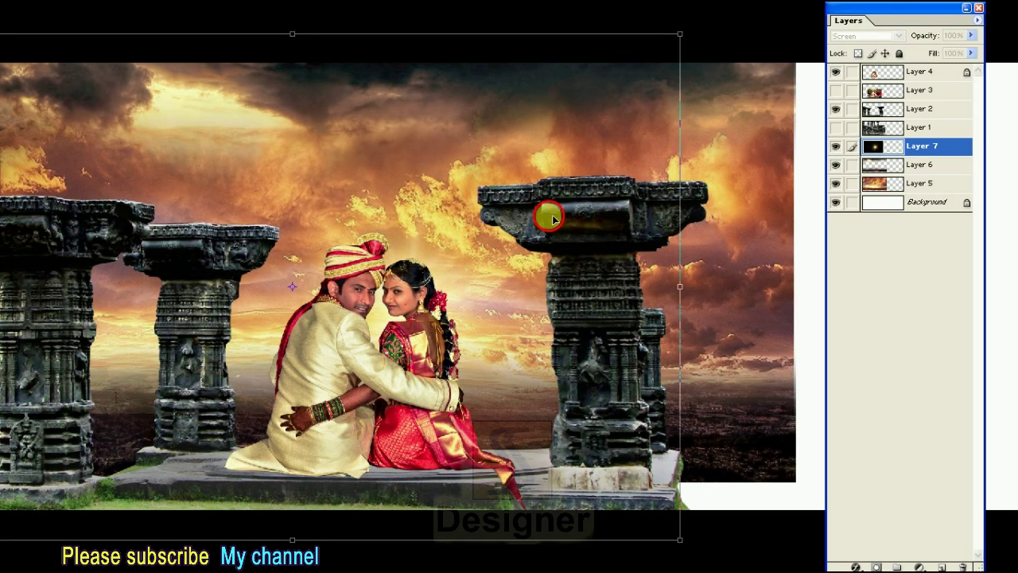
pyautogui.hotkey('ctrl', '0')
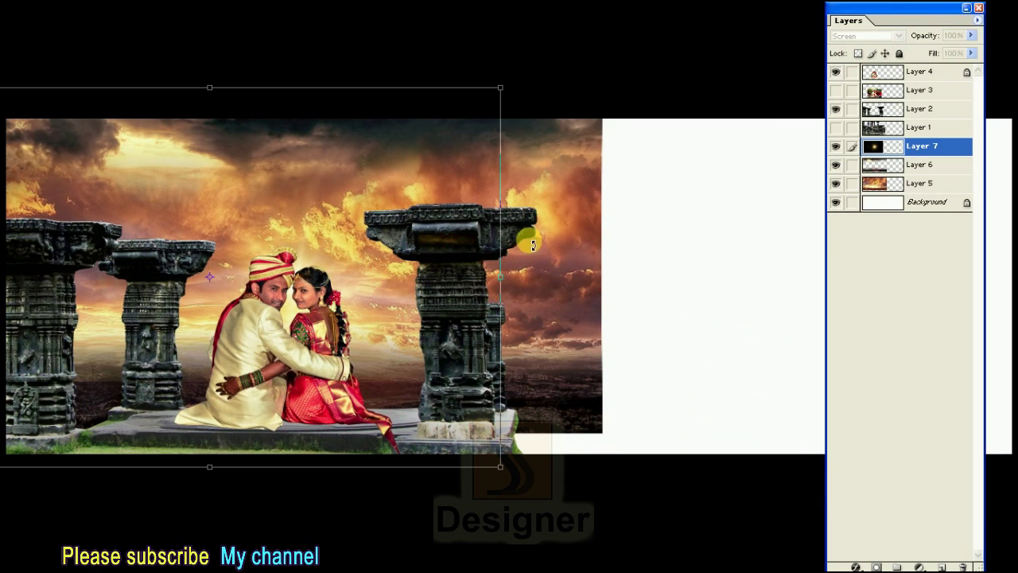
pyautogui.moveTo(505, 91)
pyautogui.mouseDown()
pyautogui.moveTo(538, 70)
pyautogui.moveTo(581, 8)
pyautogui.mouseUp()
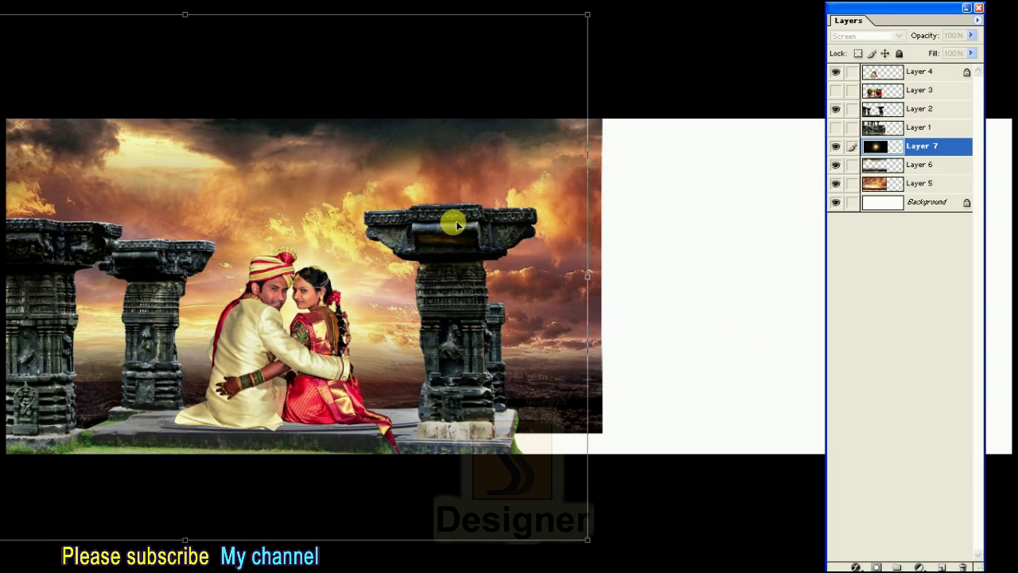
pyautogui.moveTo(450, 212); pyautogui.dragTo(453, 227)
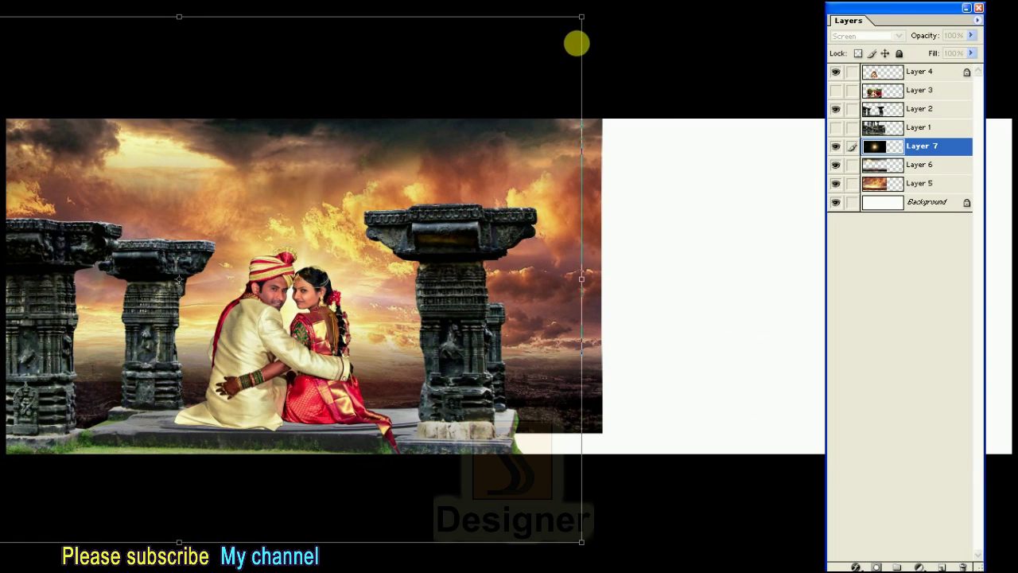
pyautogui.moveTo(581, 16); pyautogui.dragTo(587, 14)
pyautogui.press('Return')
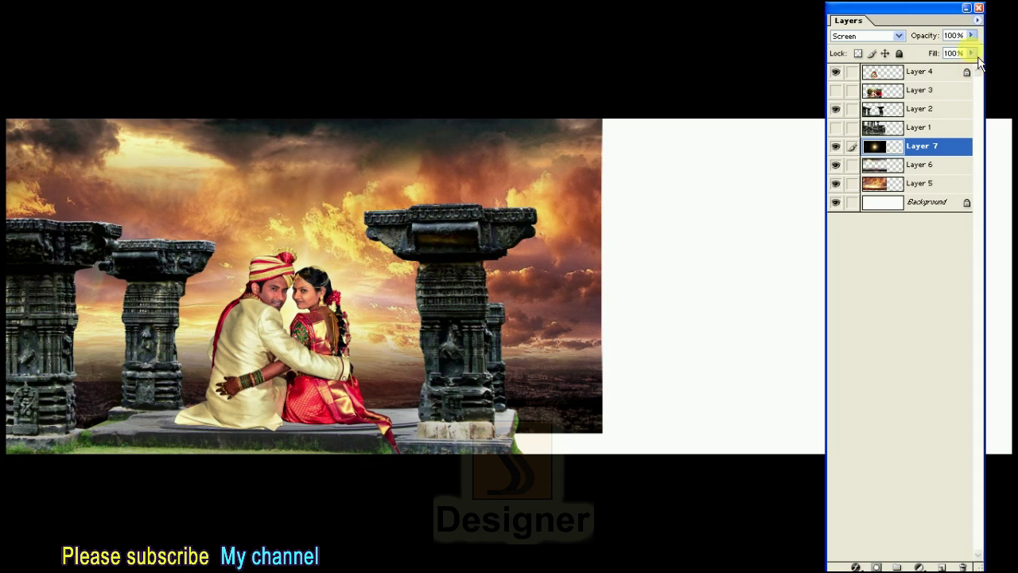
# - Duplicate Layer 7 and move the copy to the top of the layer stack
pyautogui.click(978, 19)
pyautogui.click(939, 66)
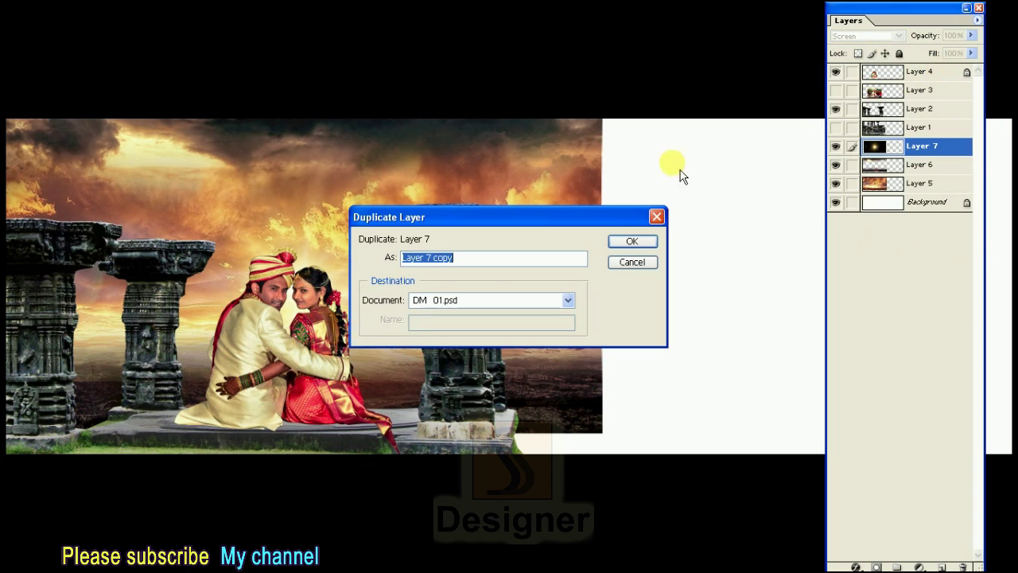
pyautogui.click(632, 242)
pyautogui.moveTo(894, 146); pyautogui.dragTo(894, 69)
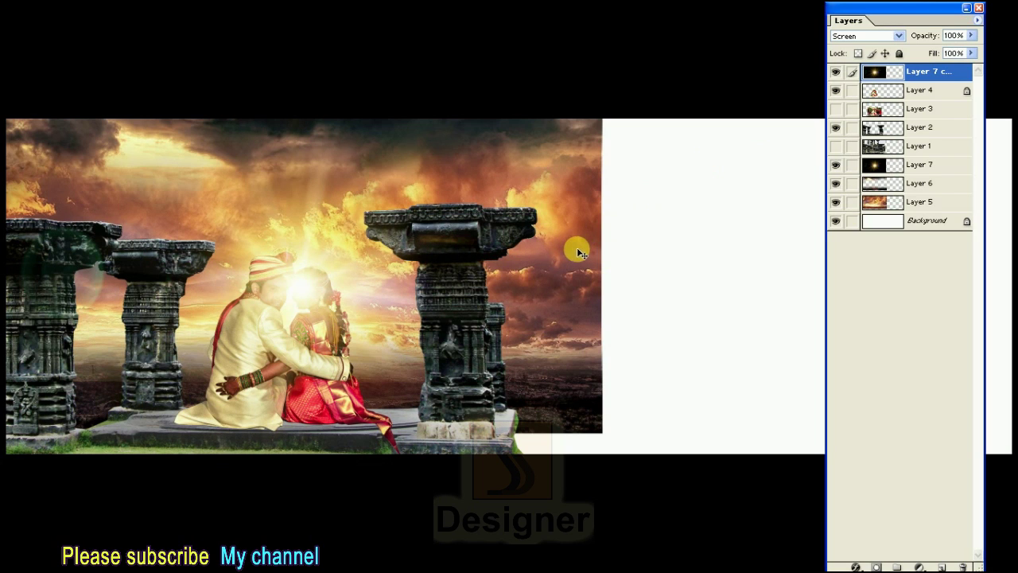
# - Shrink and rotate the copied glow into a small highlight over the couple's faces
pyautogui.hotkey('ctrl', 't')
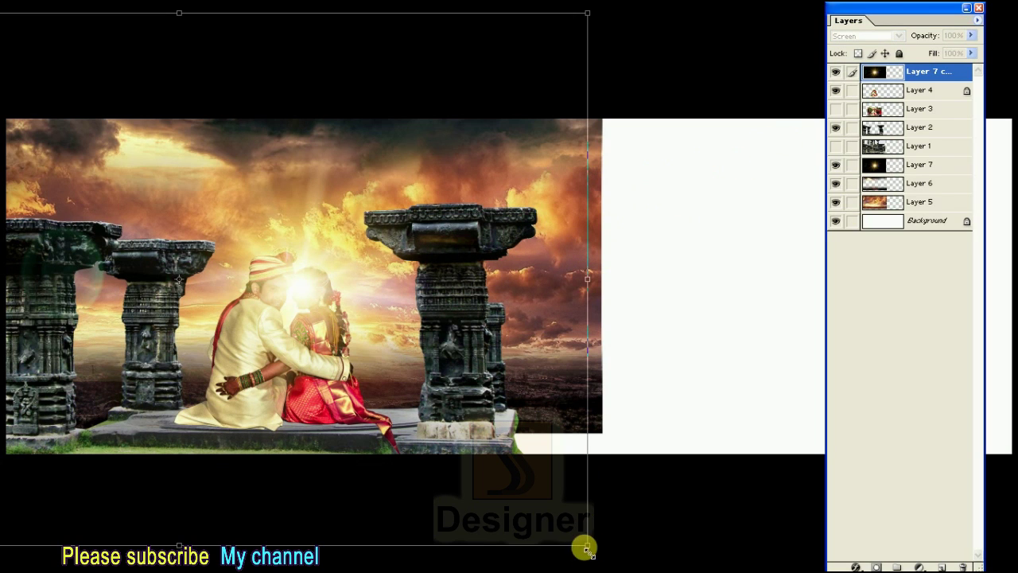
pyautogui.moveTo(585, 549); pyautogui.dragTo(395, 409)
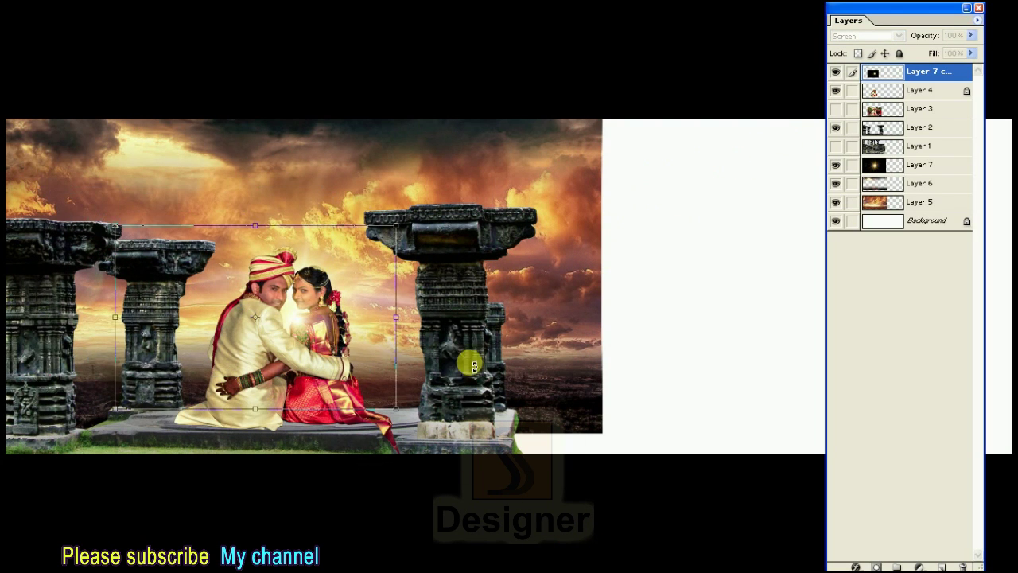
pyautogui.moveTo(473, 366); pyautogui.dragTo(390, 164)
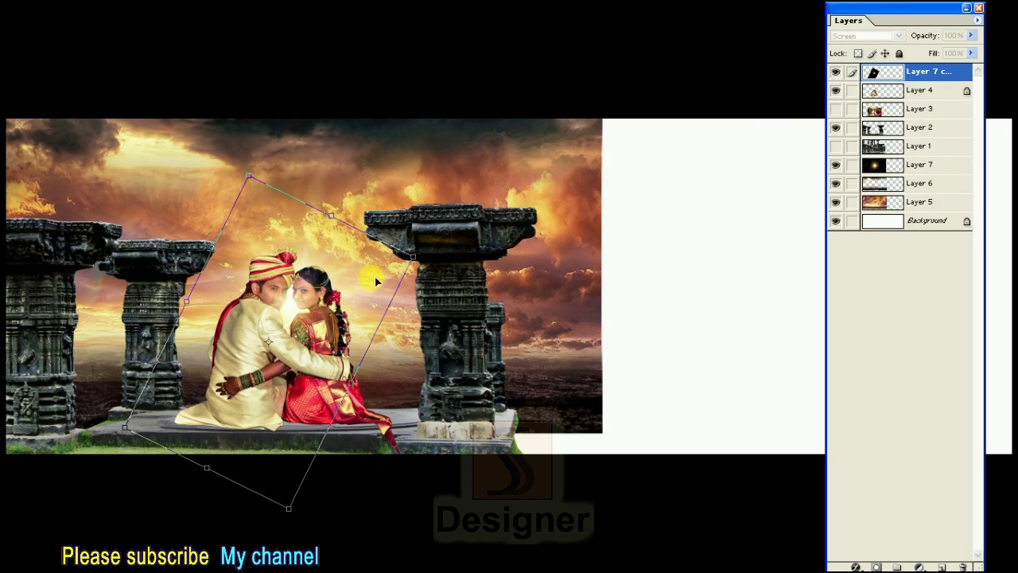
pyautogui.moveTo(414, 256)
pyautogui.mouseDown()
pyautogui.moveTo(350, 305)
pyautogui.moveTo(322, 295)
pyautogui.mouseUp()
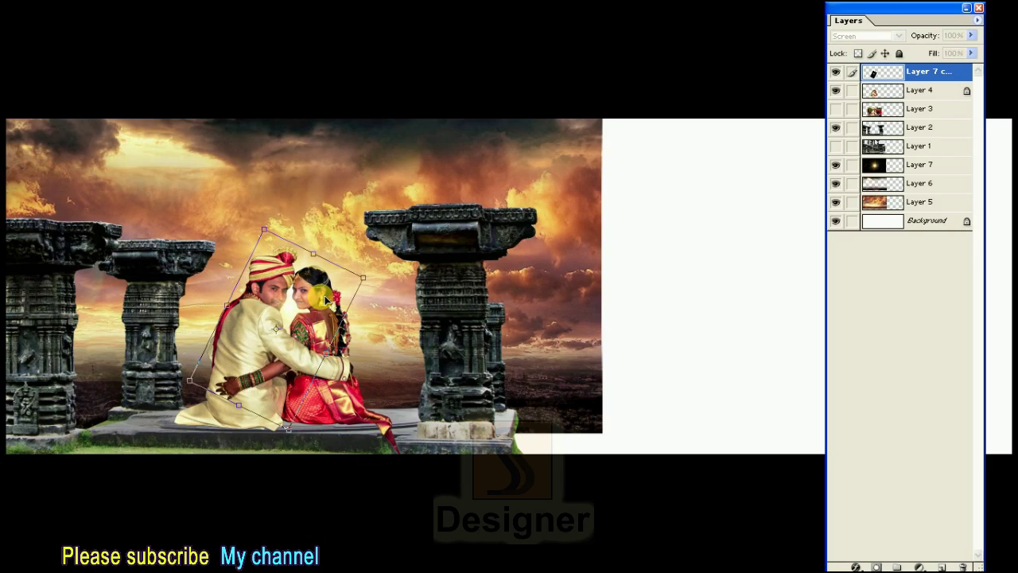
pyautogui.keyDown('ctrl'); pyautogui.click(371, 307); pyautogui.keyUp('ctrl')
pyautogui.keyDown('ctrl'); pyautogui.click(374, 306); pyautogui.keyUp('ctrl')
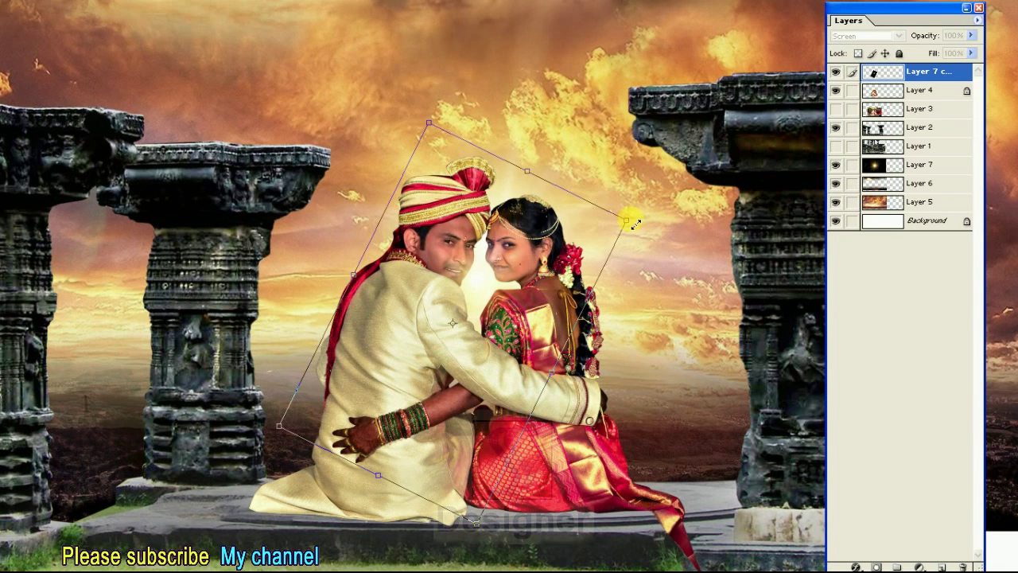
pyautogui.moveTo(628, 220); pyautogui.dragTo(554, 252)
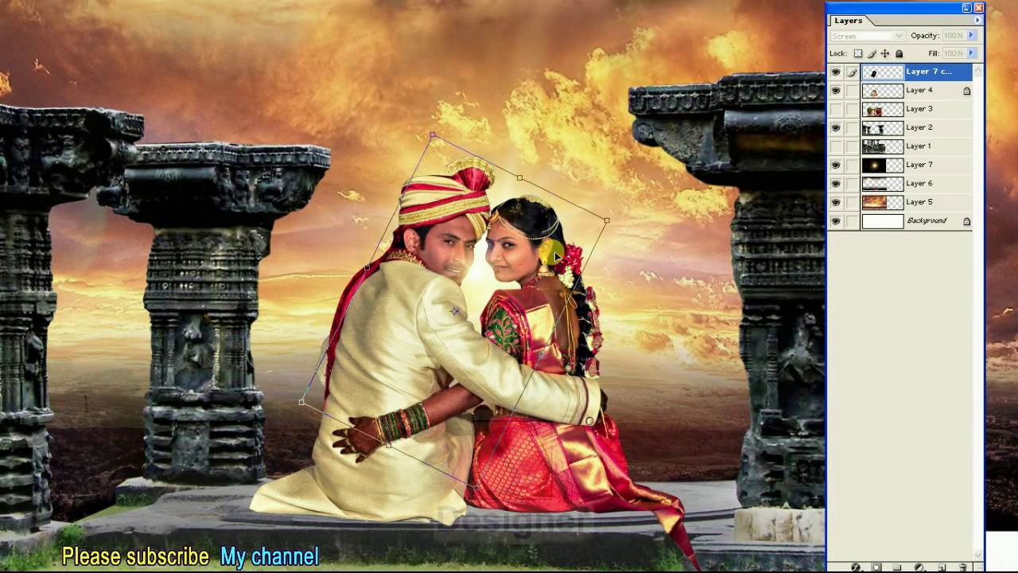
pyautogui.moveTo(554, 253); pyautogui.dragTo(554, 256)
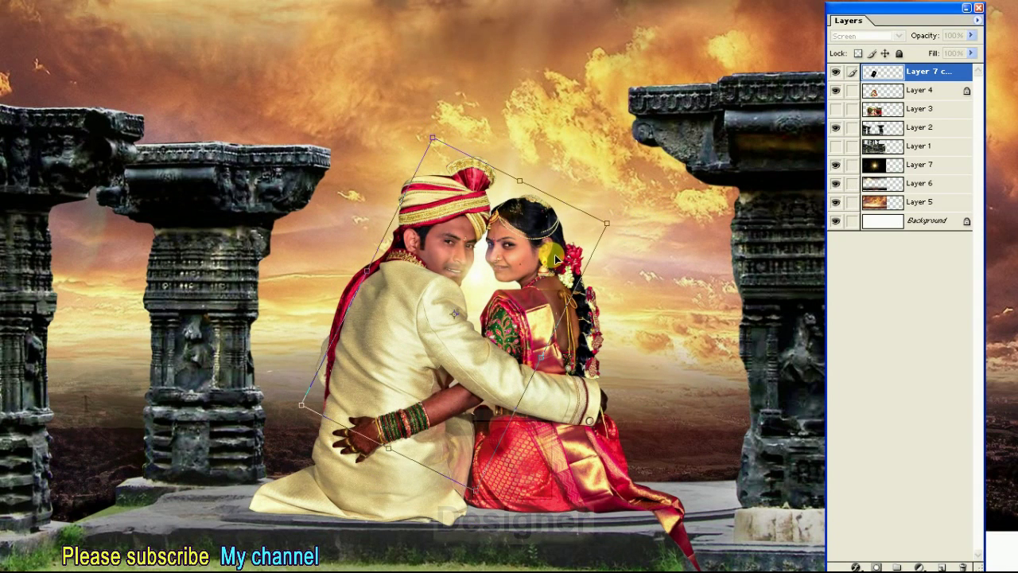
pyautogui.moveTo(607, 231); pyautogui.dragTo(613, 226)
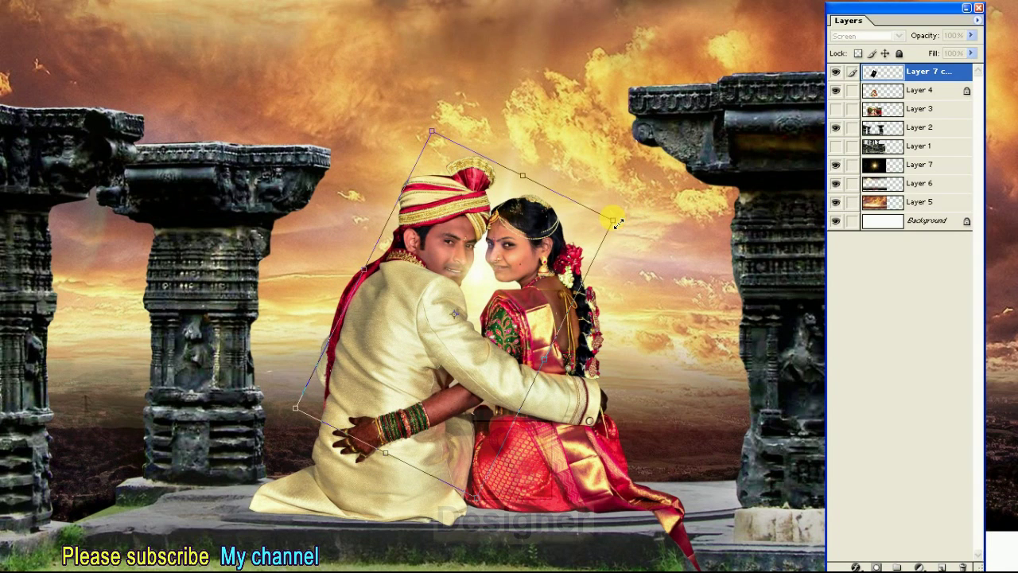
pyautogui.moveTo(665, 214); pyautogui.dragTo(578, 252)
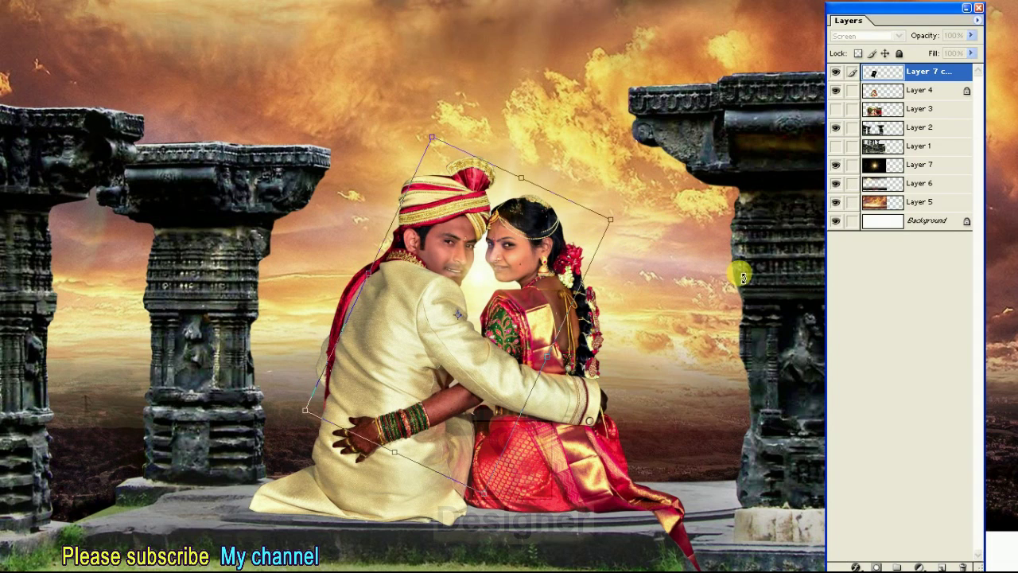
pyautogui.press('Return')
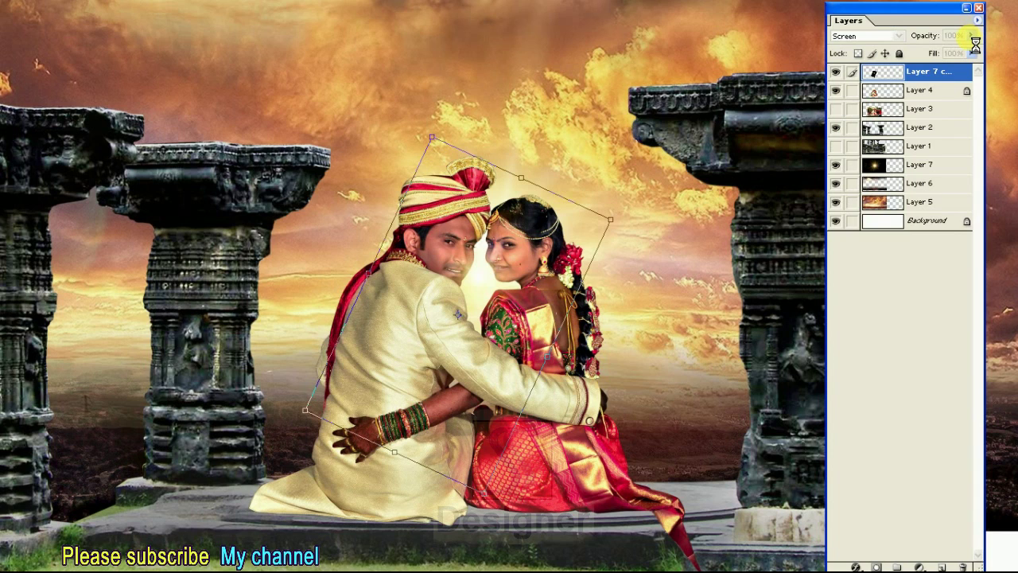
# - Compare the glow copy on and off, then lower its opacity to 56%
pyautogui.click(835, 72)
pyautogui.click(836, 72)
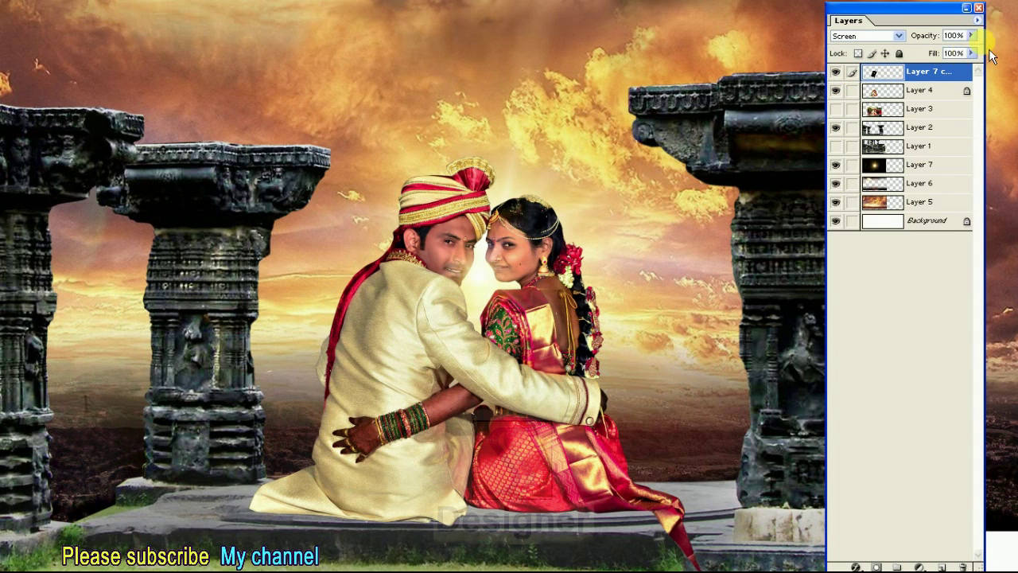
pyautogui.click(972, 35)
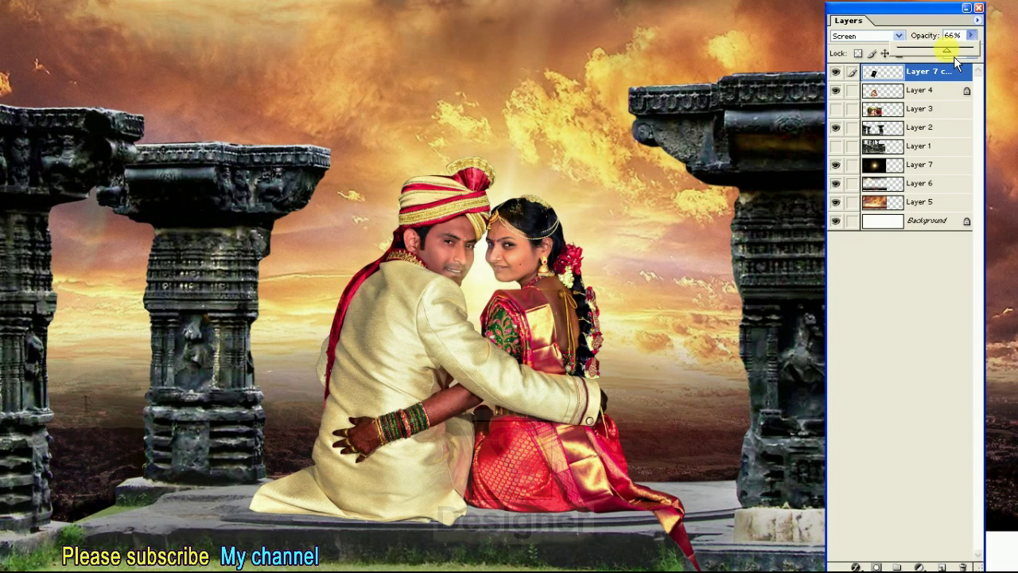
pyautogui.click(979, 8)
pyautogui.hotkey('ctrl', '-')
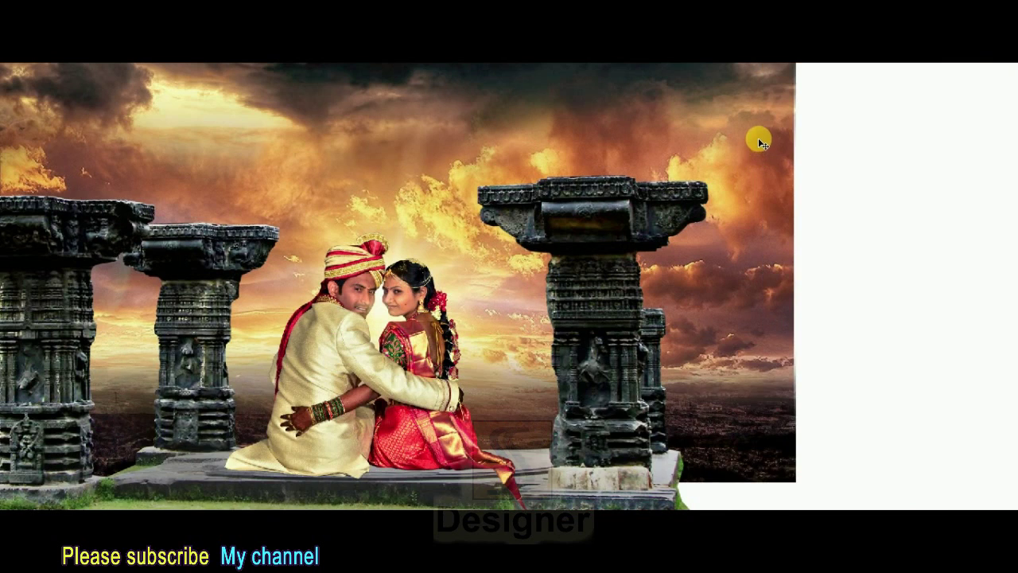
pyautogui.hotkey('ctrl', '-')
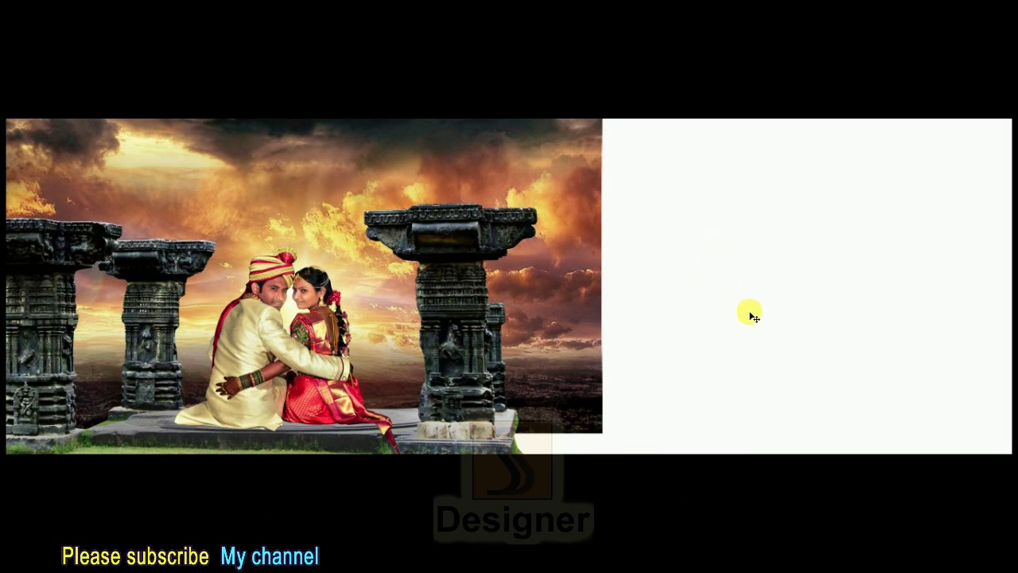
# - Toggle the sunset sky layer to compare, then make Layer 5 active
pyautogui.press('F7')
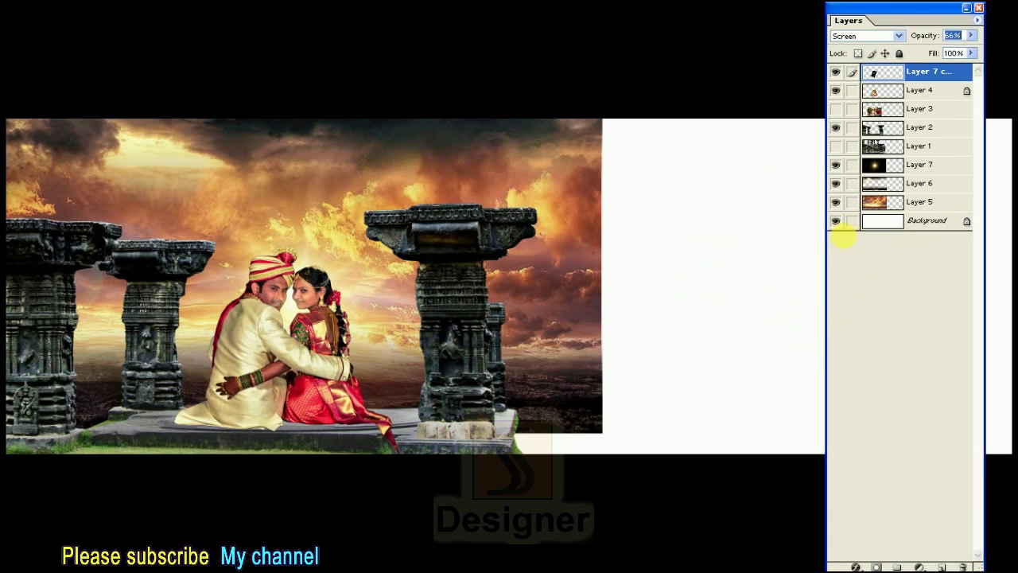
pyautogui.click(836, 202)
pyautogui.click(836, 202)
pyautogui.click(880, 205)
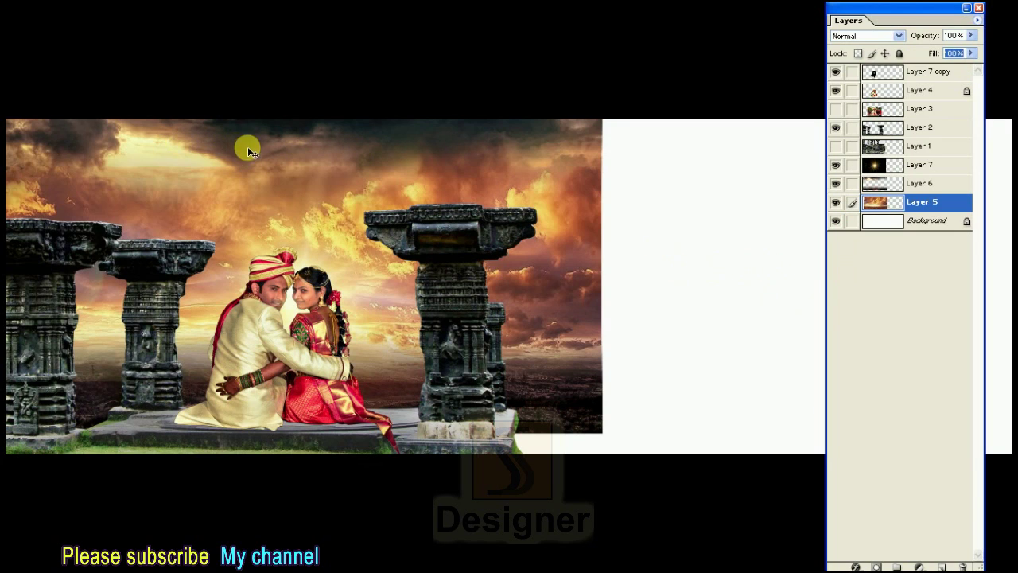
# - Draw a rectangular selection around the right pillar and sunset sky
pyautogui.click(225, 39)
pyautogui.click(16, 101)
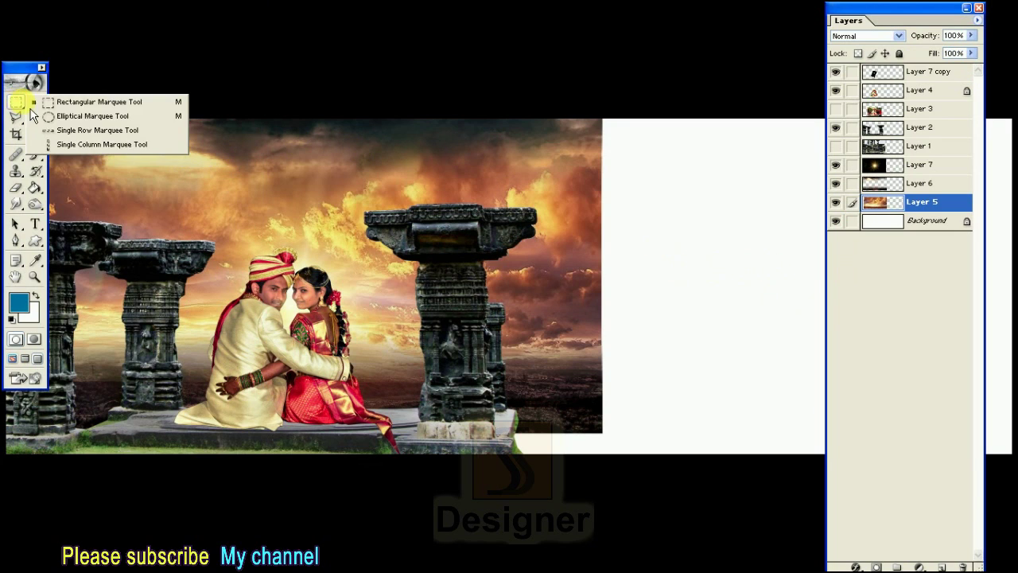
pyautogui.click(88, 102)
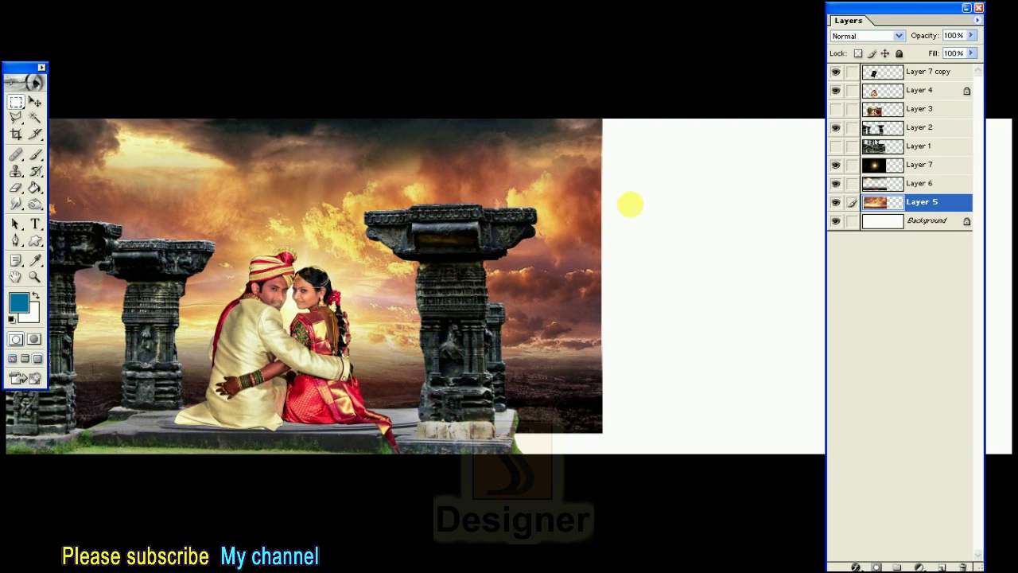
pyautogui.moveTo(644, 198); pyautogui.dragTo(347, 392)
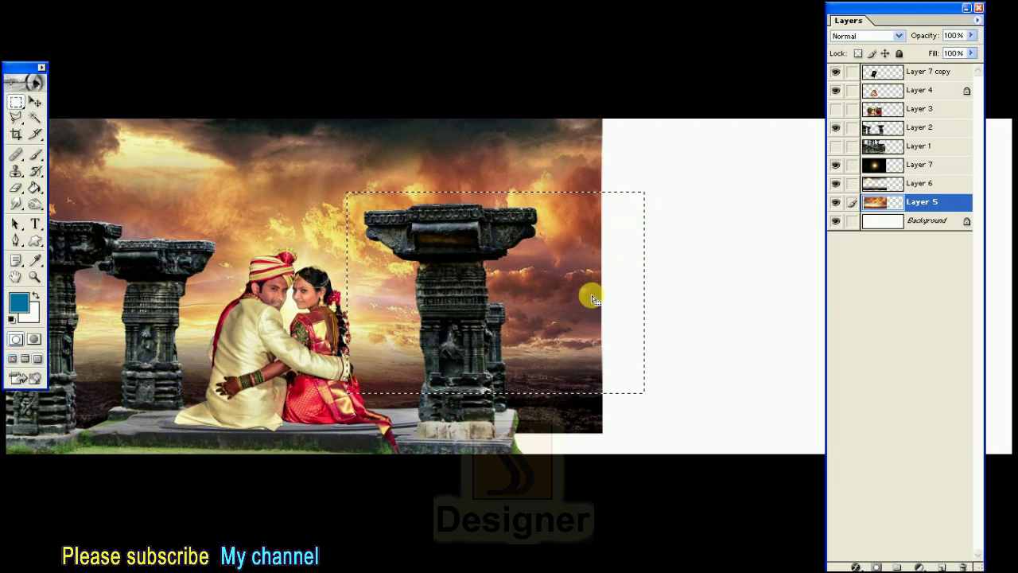
# - Copy the selected sky to a new layer and move it into the white right area
pyautogui.press('f')
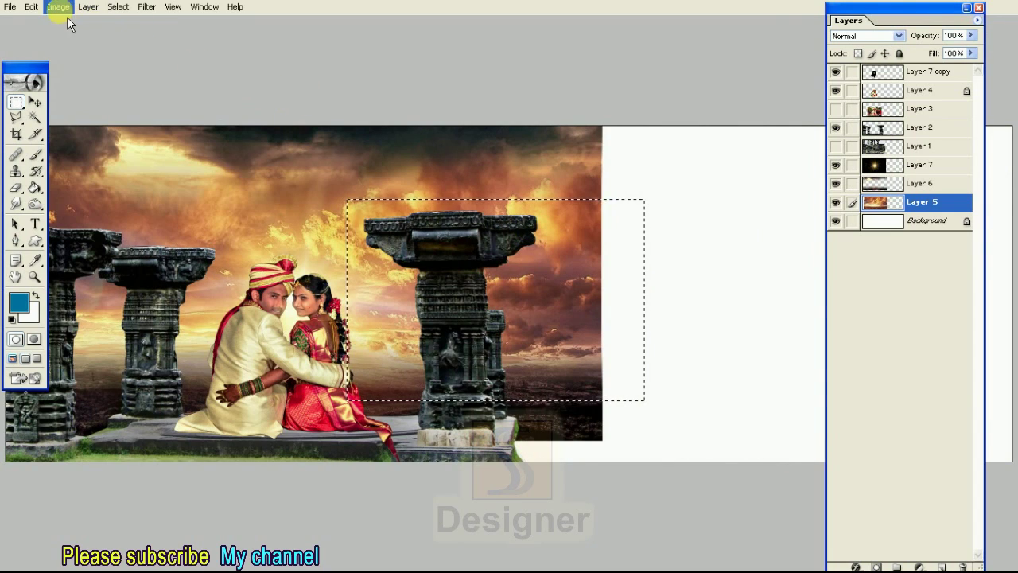
pyautogui.click(58, 7)
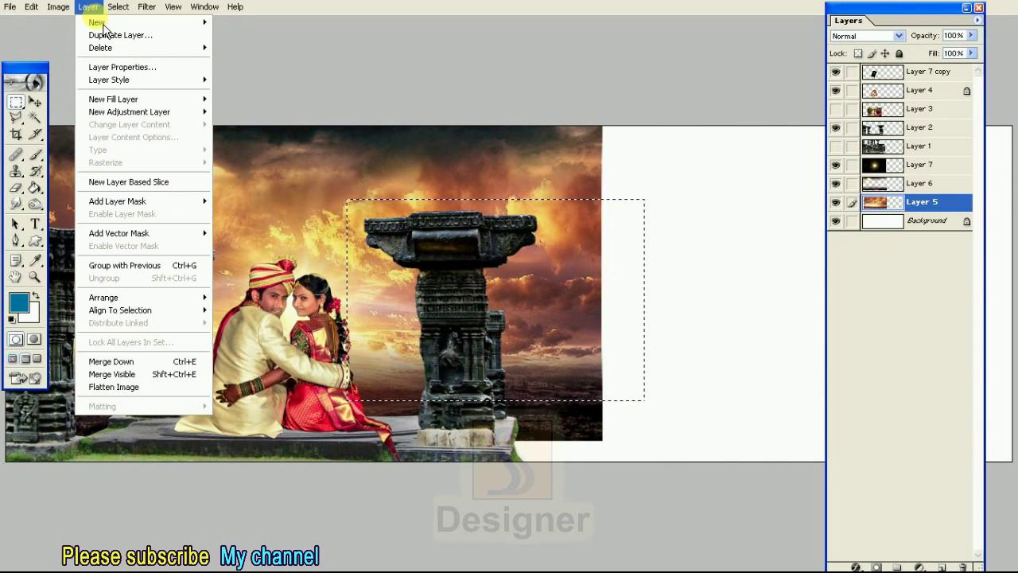
pyautogui.moveTo(97, 22)
pyautogui.click(290, 77)
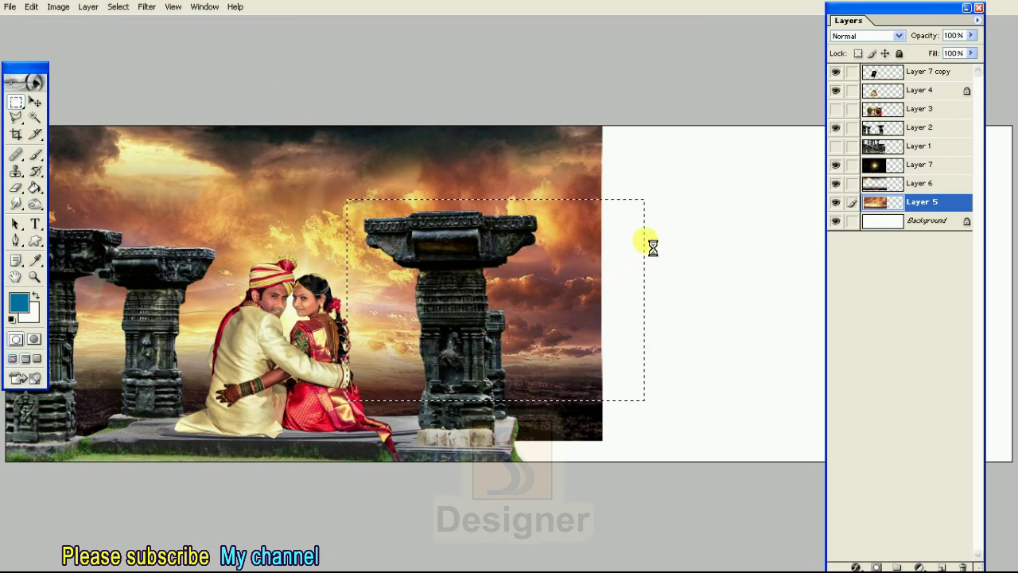
pyautogui.hotkey('shift', 'Tab')
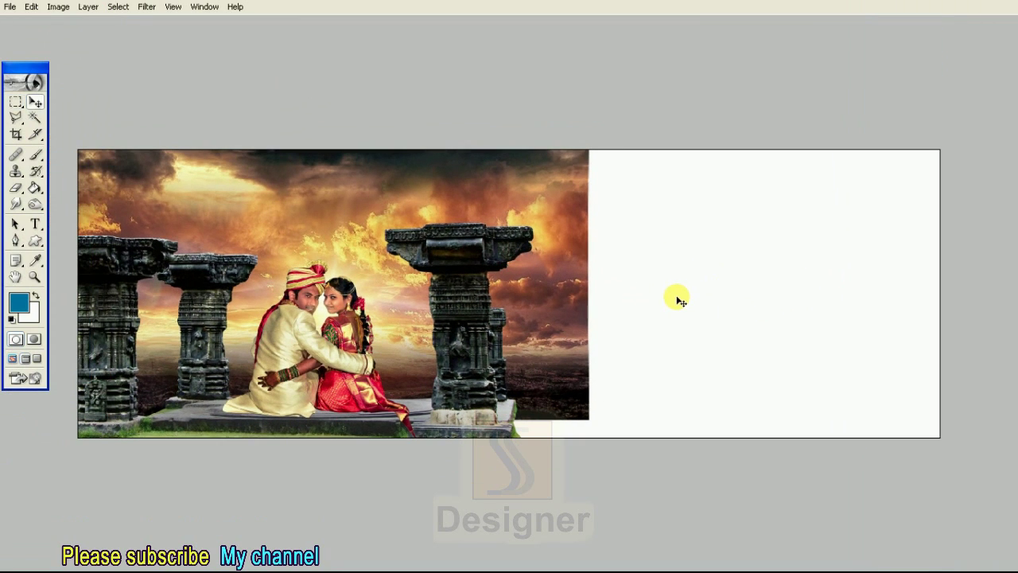
pyautogui.hotkey('ctrl', 't')
pyautogui.moveTo(546, 303)
pyautogui.mouseDown()
pyautogui.moveTo(834, 272)
pyautogui.moveTo(866, 250)
pyautogui.mouseUp()
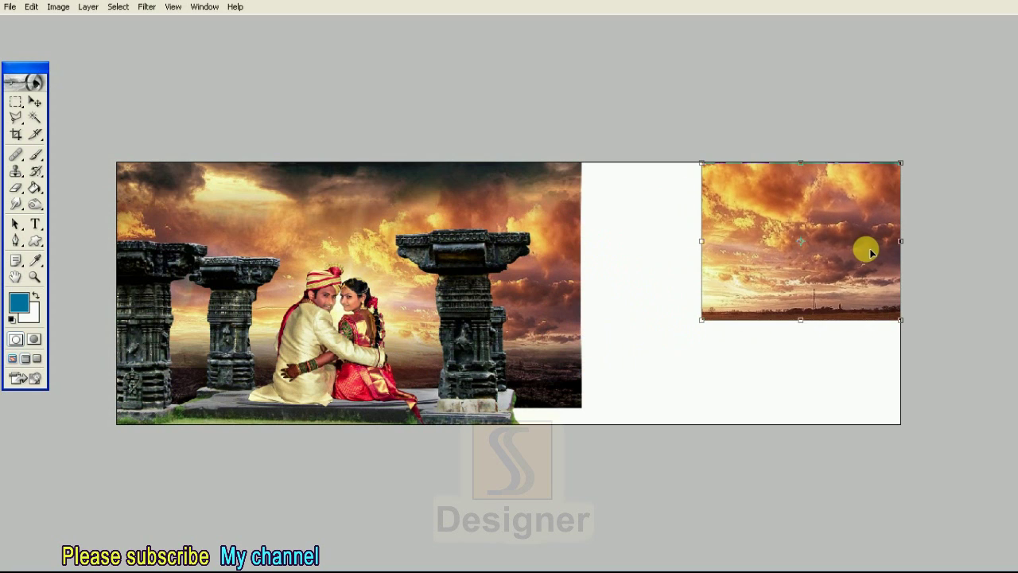
# - Scale the copied sunset sky up to cover the right half of the spread
pyautogui.moveTo(706, 319)
pyautogui.mouseDown()
pyautogui.moveTo(608, 432)
pyautogui.moveTo(578, 446)
pyautogui.mouseUp()
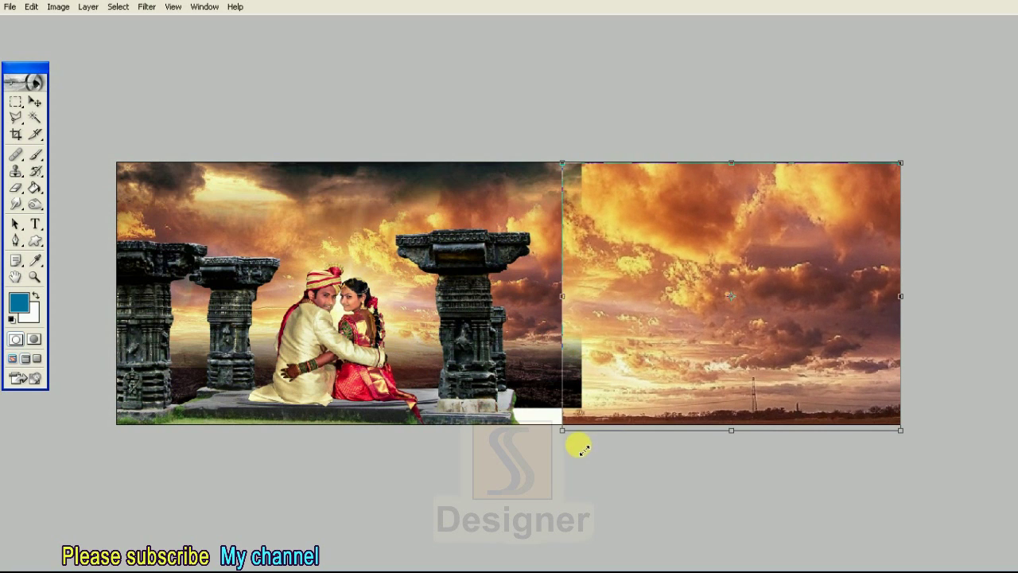
pyautogui.moveTo(565, 164)
pyautogui.mouseDown()
pyautogui.moveTo(533, 165)
pyautogui.moveTo(517, 125)
pyautogui.mouseUp()
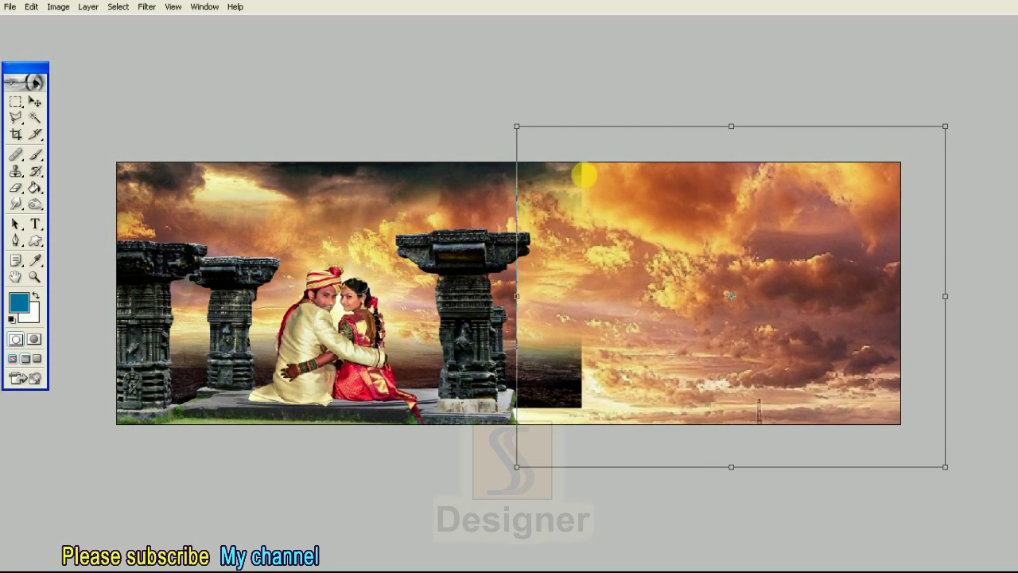
pyautogui.moveTo(784, 206); pyautogui.dragTo(784, 186)
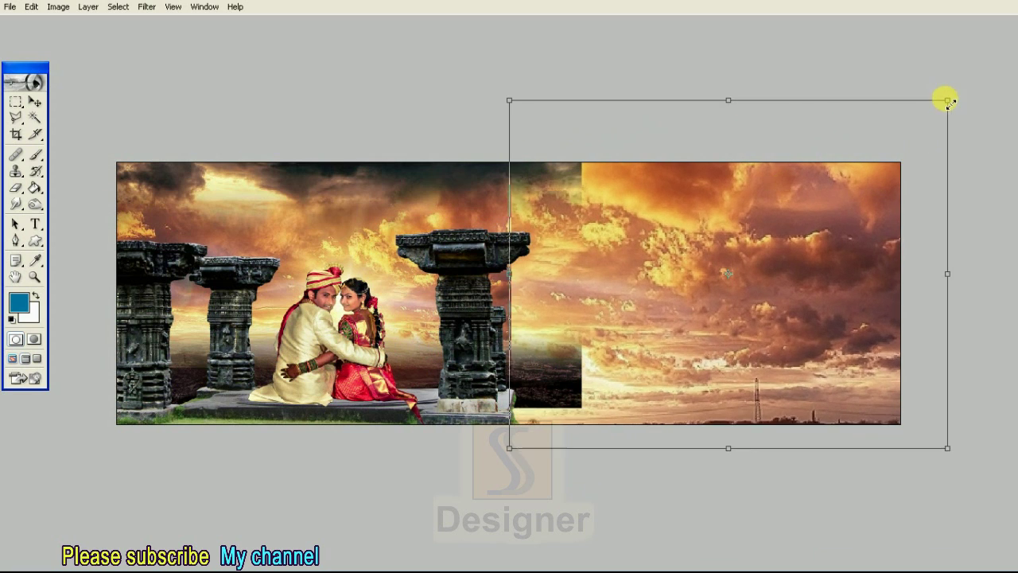
pyautogui.moveTo(942, 103); pyautogui.dragTo(984, 67)
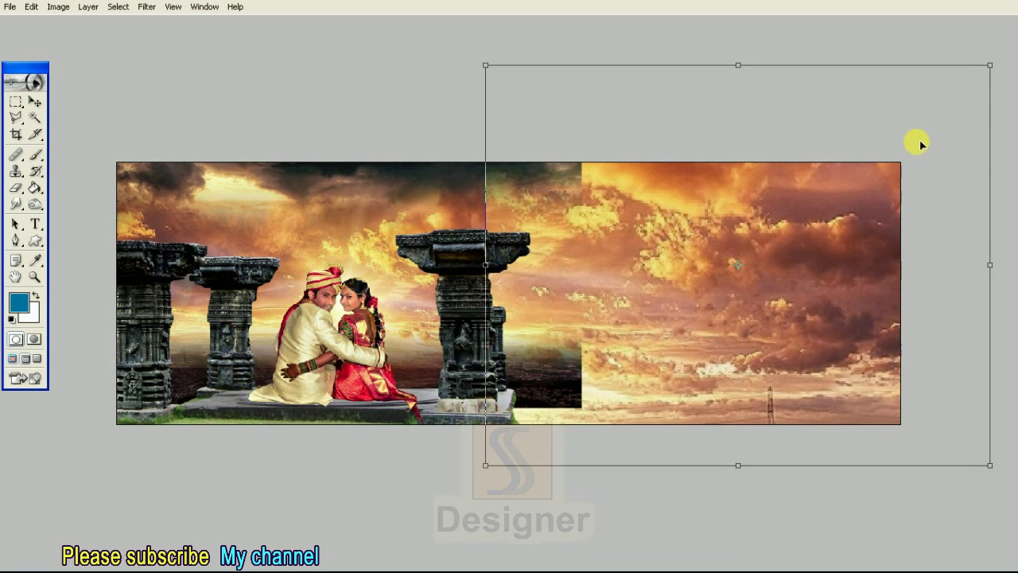
pyautogui.hotkey('ctrl', '-')
pyautogui.moveTo(909, 104); pyautogui.dragTo(943, 86)
pyautogui.moveTo(458, 90); pyautogui.dragTo(414, 86)
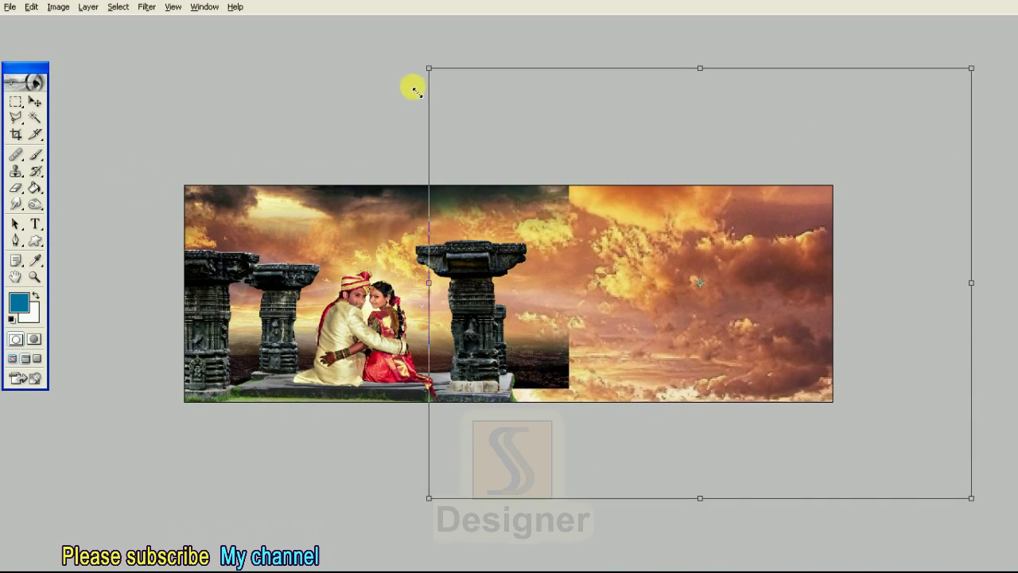
pyautogui.moveTo(711, 200)
pyautogui.mouseDown()
pyautogui.moveTo(663, 193)
pyautogui.moveTo(696, 196)
pyautogui.mouseUp()
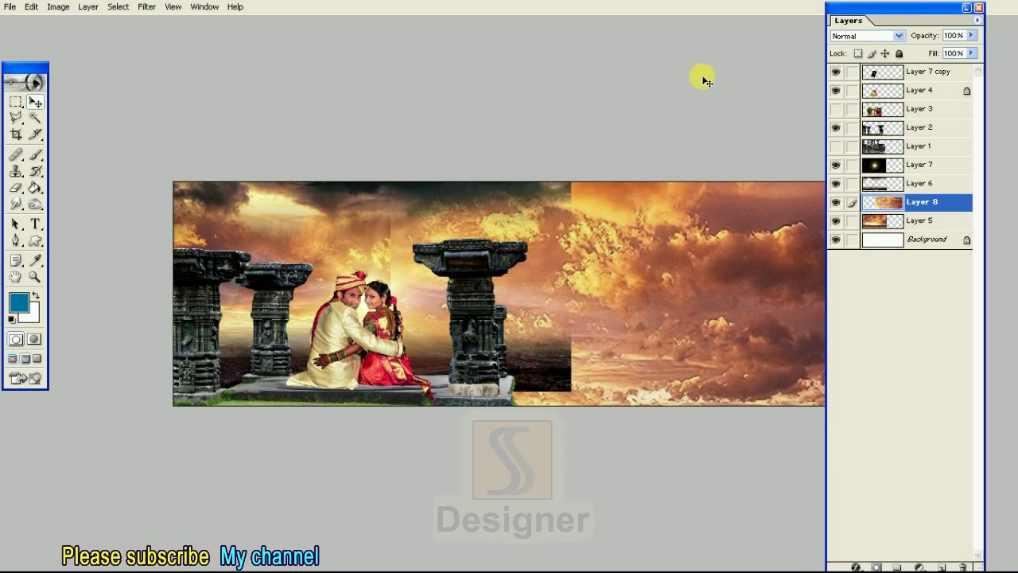
pyautogui.press('super')
pyautogui.press('Escape')
# - Move the sky layer below Layer 5, just above the Background, and nudge it left
pyautogui.moveTo(905, 202)
pyautogui.mouseDown()
pyautogui.moveTo(926, 246)
pyautogui.moveTo(911, 229)
pyautogui.mouseUp()
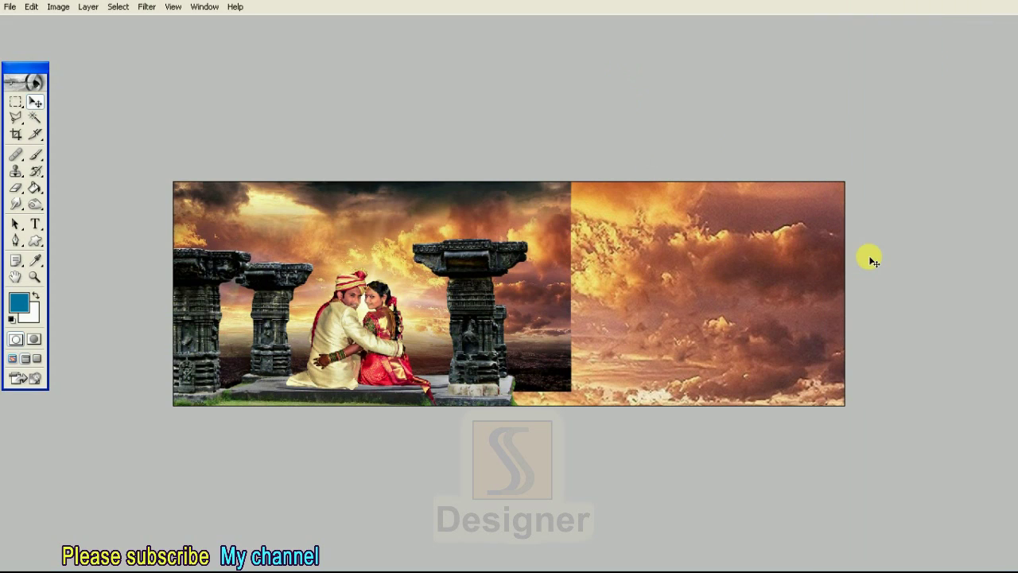
pyautogui.moveTo(734, 261); pyautogui.dragTo(734, 256)
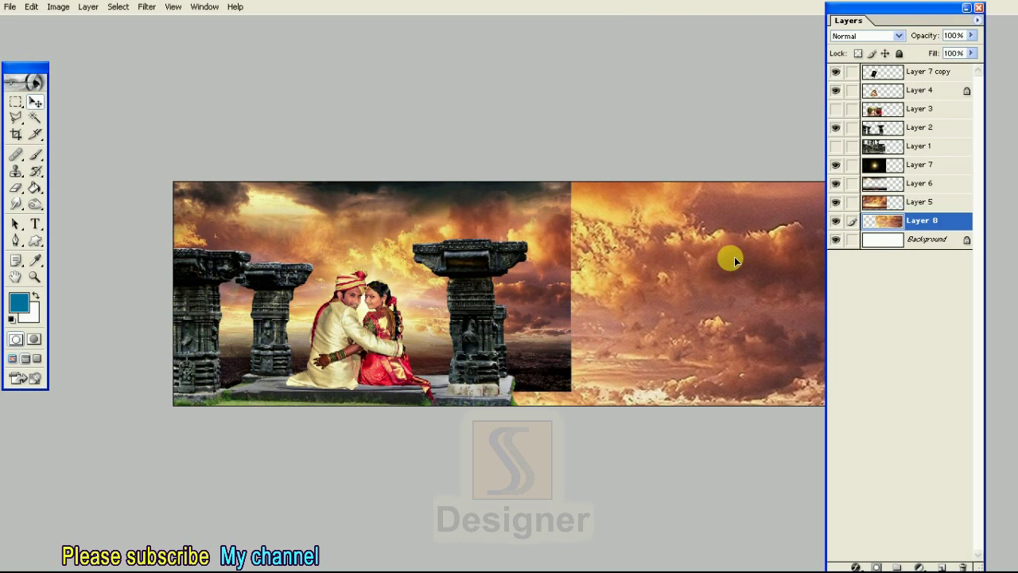
pyautogui.hotkey('ctrl', '+')
# - Link the cloud layer to the Background and merge them with Merge Linked
pyautogui.click(852, 239)
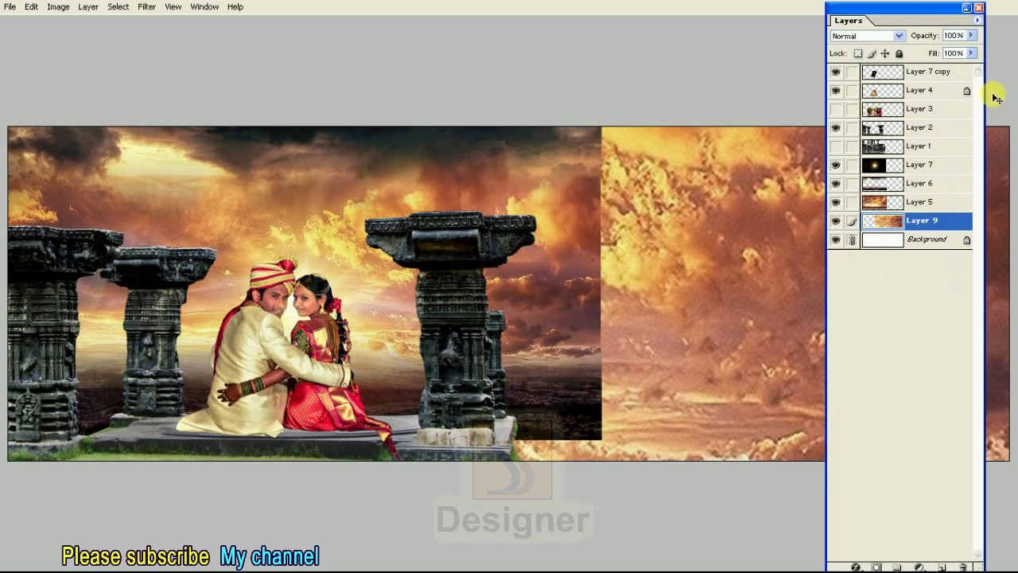
pyautogui.click(977, 20)
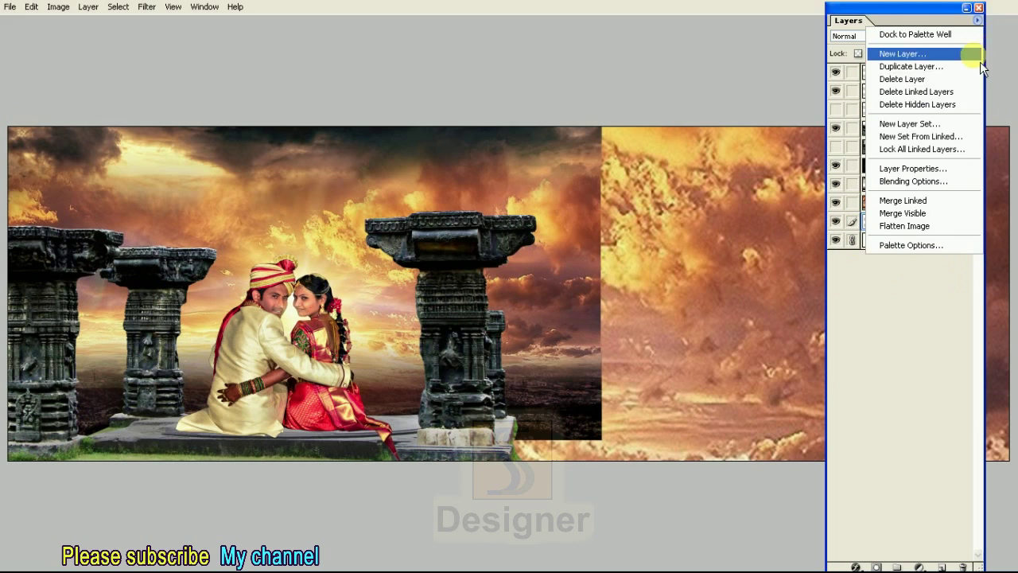
pyautogui.click(919, 200)
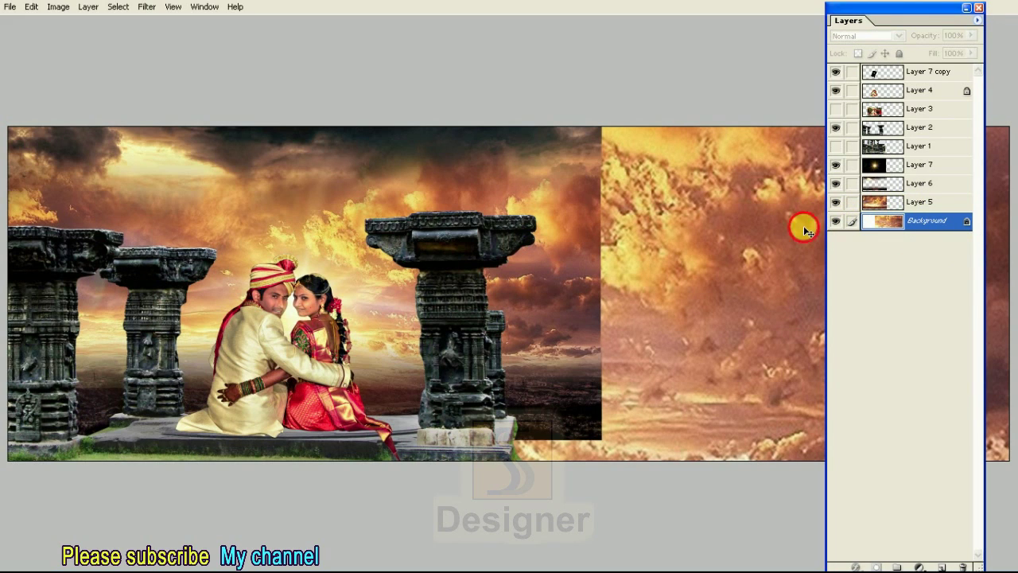
# - Soften the merged clouds with a Gaussian Blur of radius 44 pixels
pyautogui.click(148, 7)
pyautogui.moveTo(156, 98)
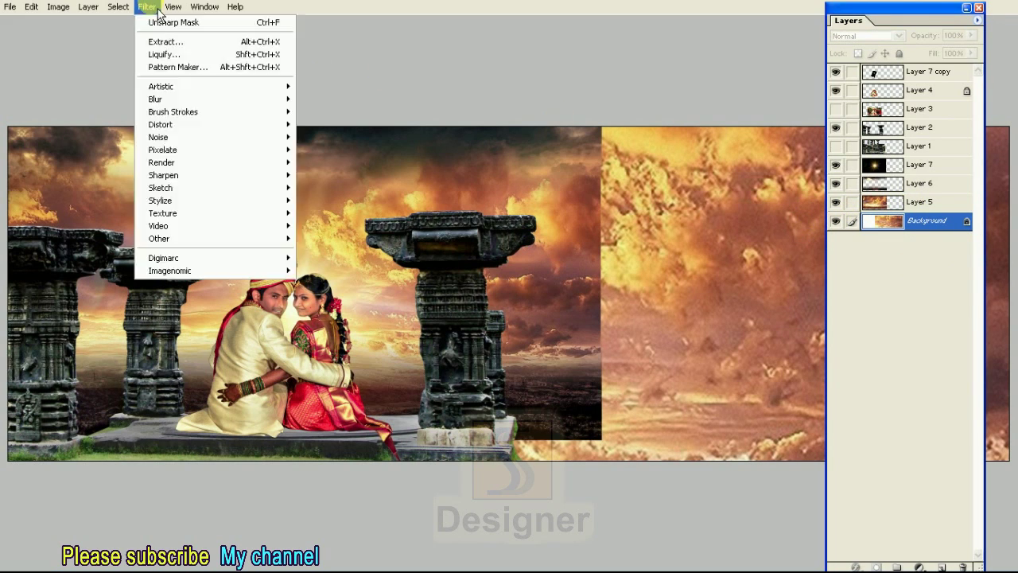
pyautogui.click(334, 124)
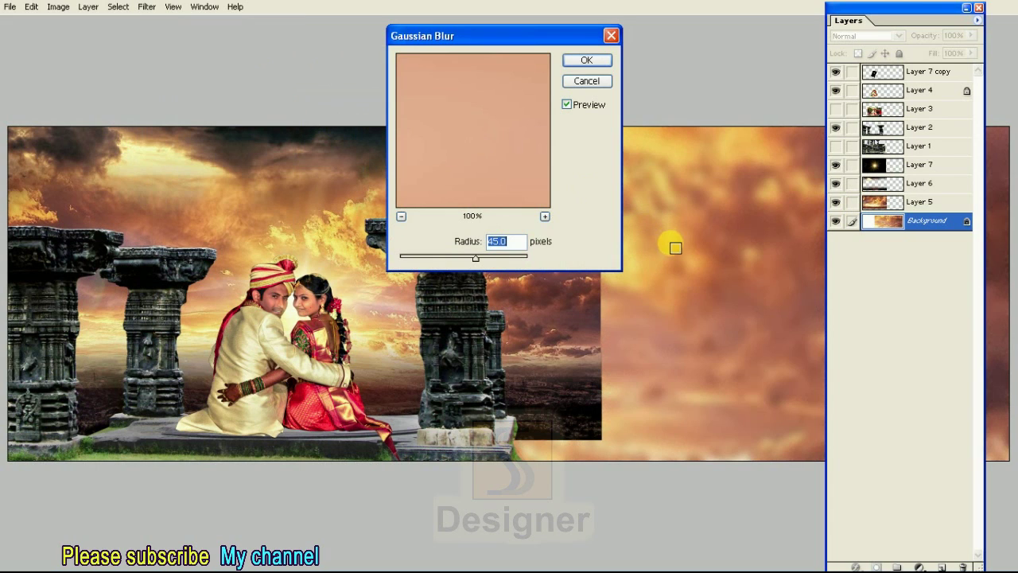
pyautogui.press('super')
pyautogui.press('Escape')
pyautogui.write('44')
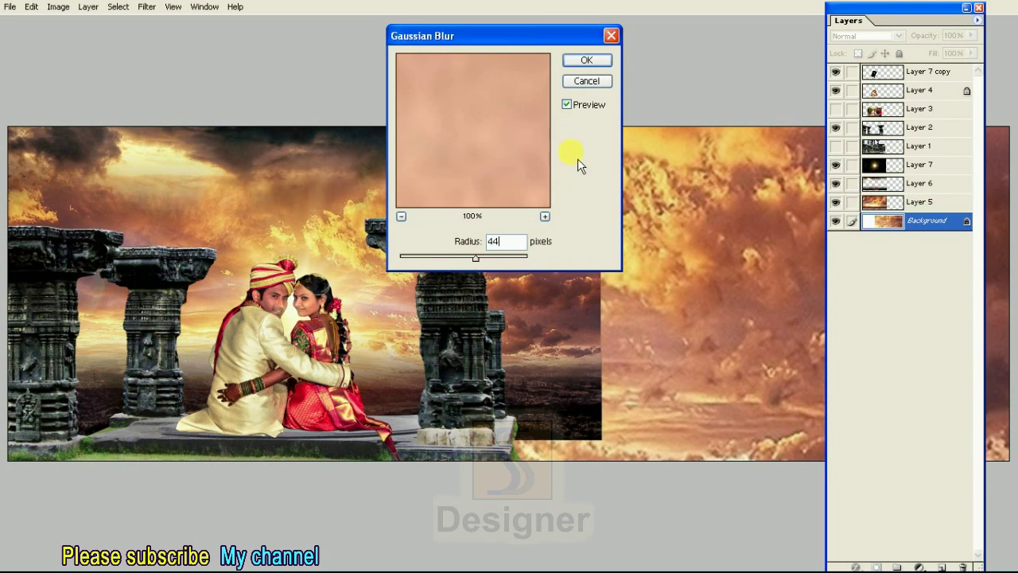
pyautogui.click(586, 60)
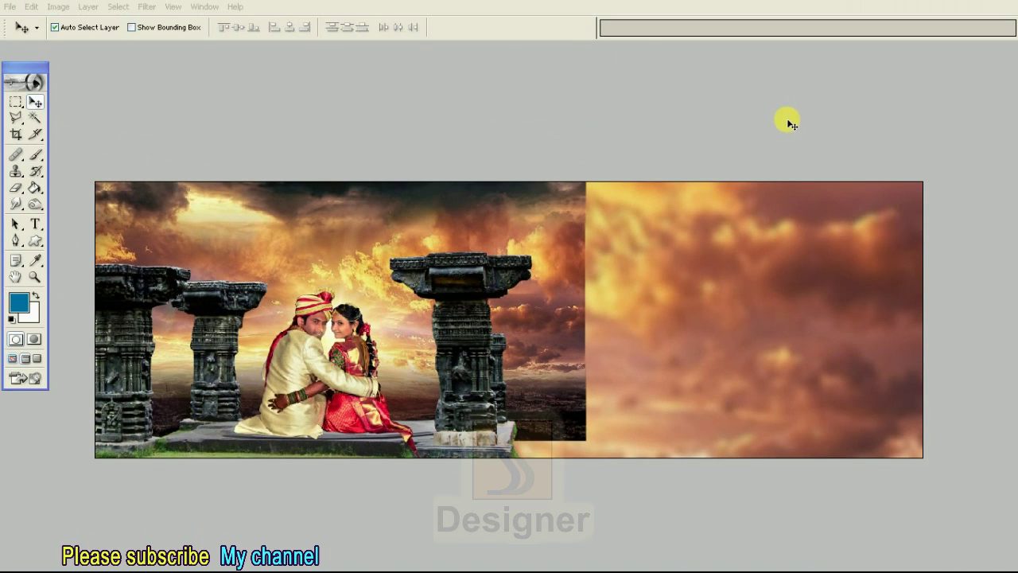
pyautogui.press('super')
pyautogui.click(776, 117)
# - Set up the standard Eraser at 100% opacity with a large brush, checking Layer 5
pyautogui.click(16, 188)
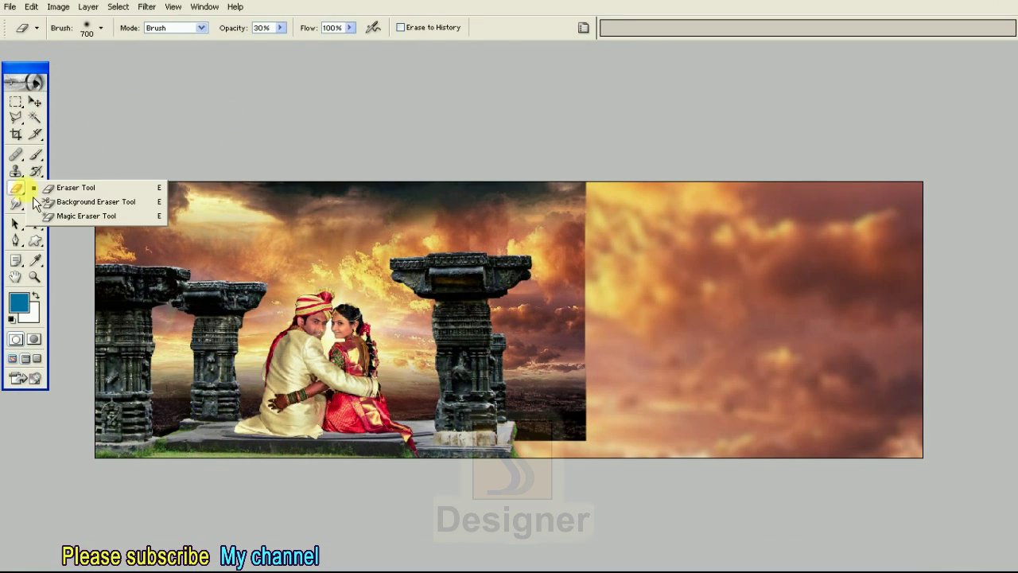
pyautogui.click(73, 188)
pyautogui.moveTo(280, 28); pyautogui.dragTo(326, 51)
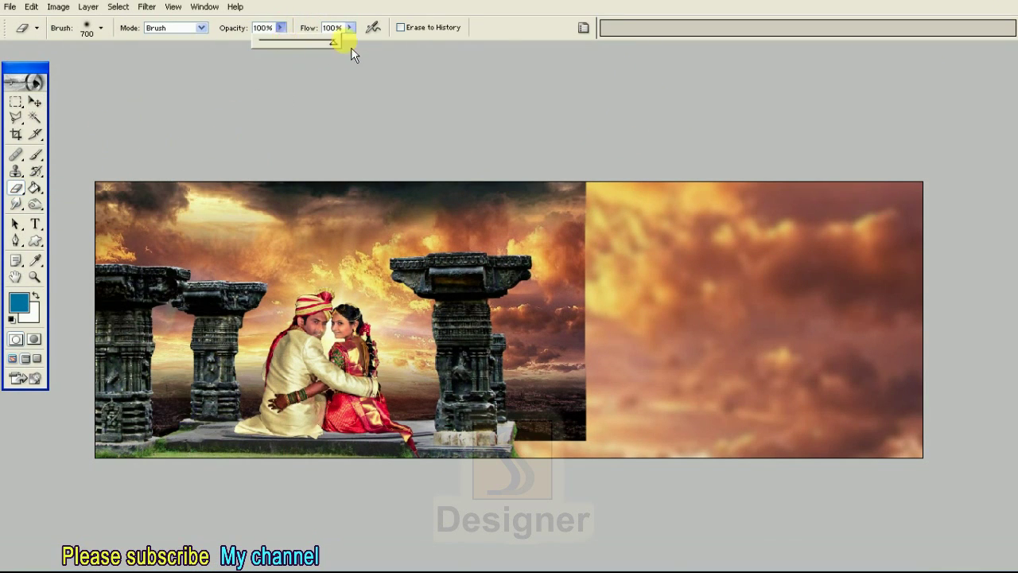
pyautogui.click(447, 69)
pyautogui.press(']')
pyautogui.press(']')
pyautogui.press(']')
# - Erase the scene's hard right edge near the bottom to blend it into the clouds
pyautogui.press(']')
pyautogui.press(']')
pyautogui.press('F7')
pyautogui.click(835, 201)
pyautogui.click(836, 201)
pyautogui.press('F7')
pyautogui.press(']')
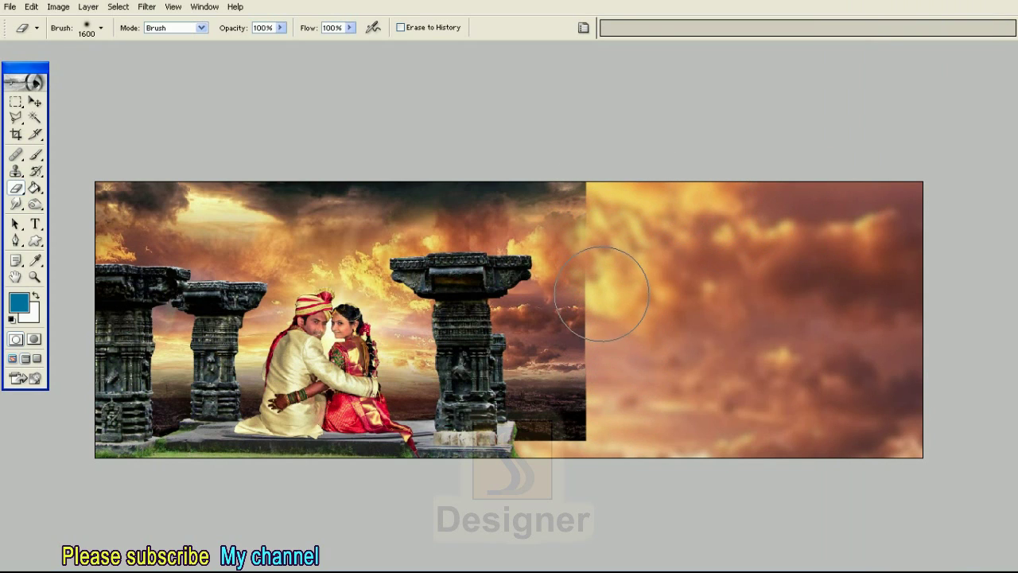
pyautogui.press('[')
pyautogui.press('[')
pyautogui.press('[')
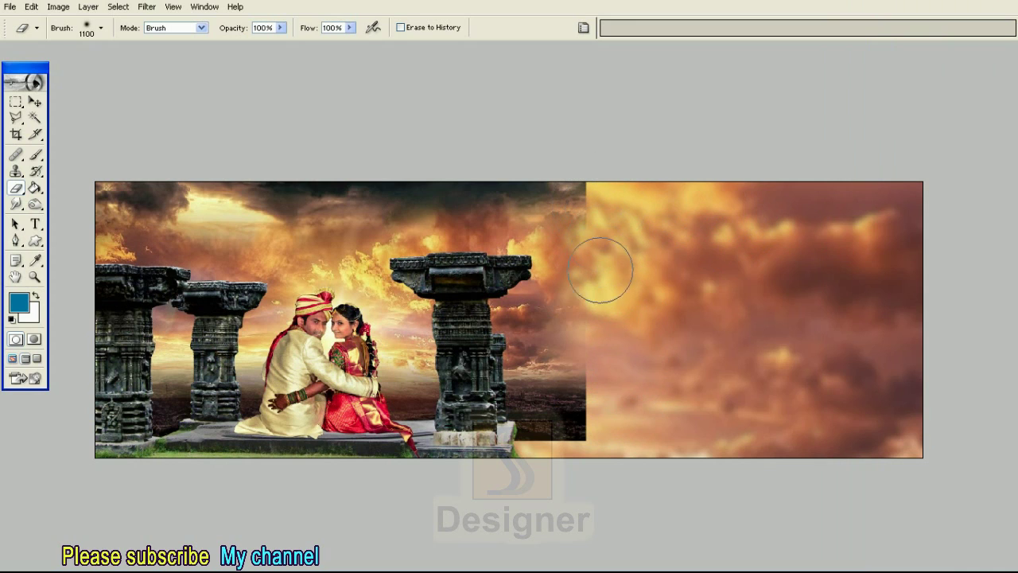
pyautogui.press(']')
pyautogui.press(']')
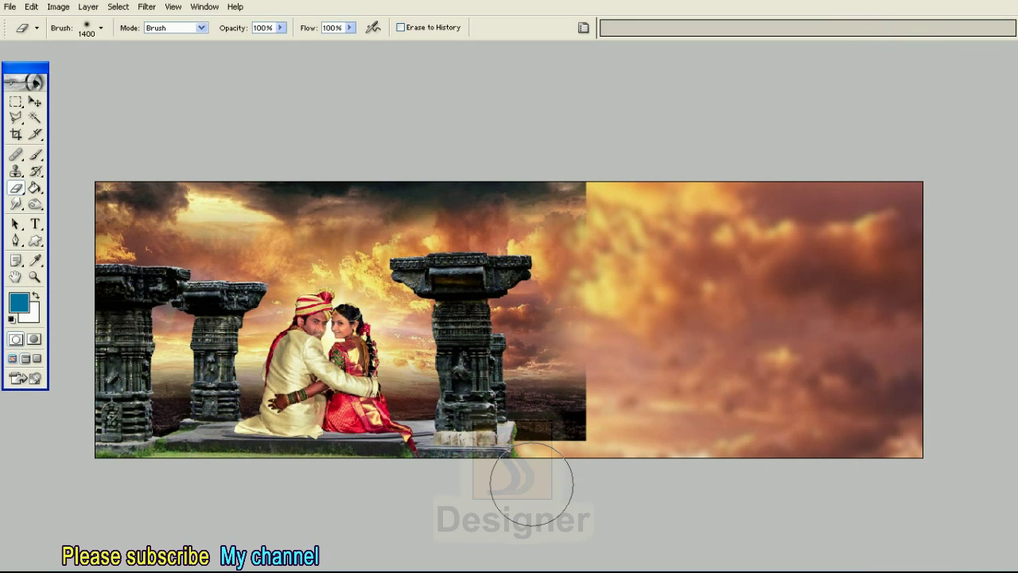
pyautogui.press('F7')
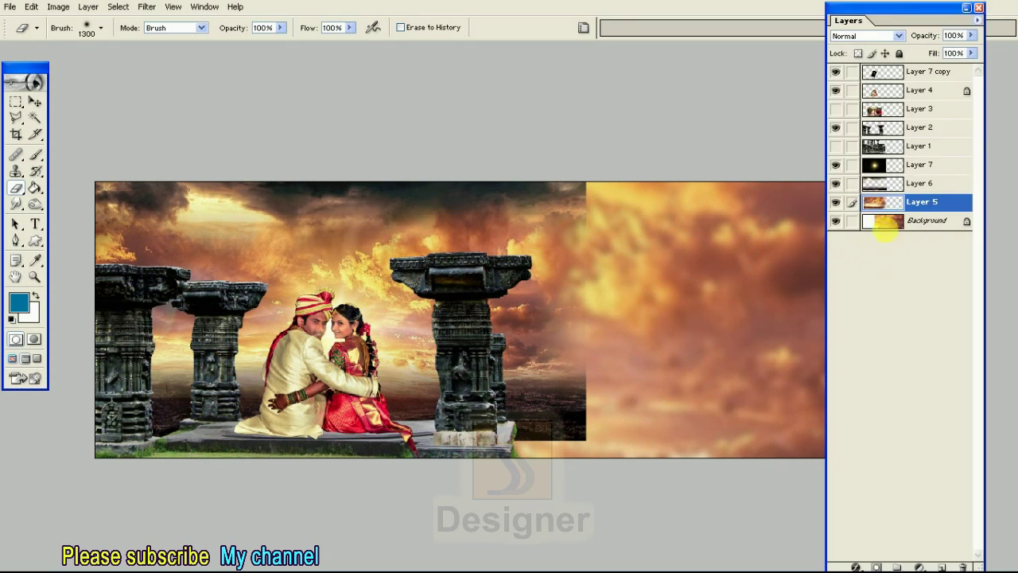
pyautogui.press('F7')
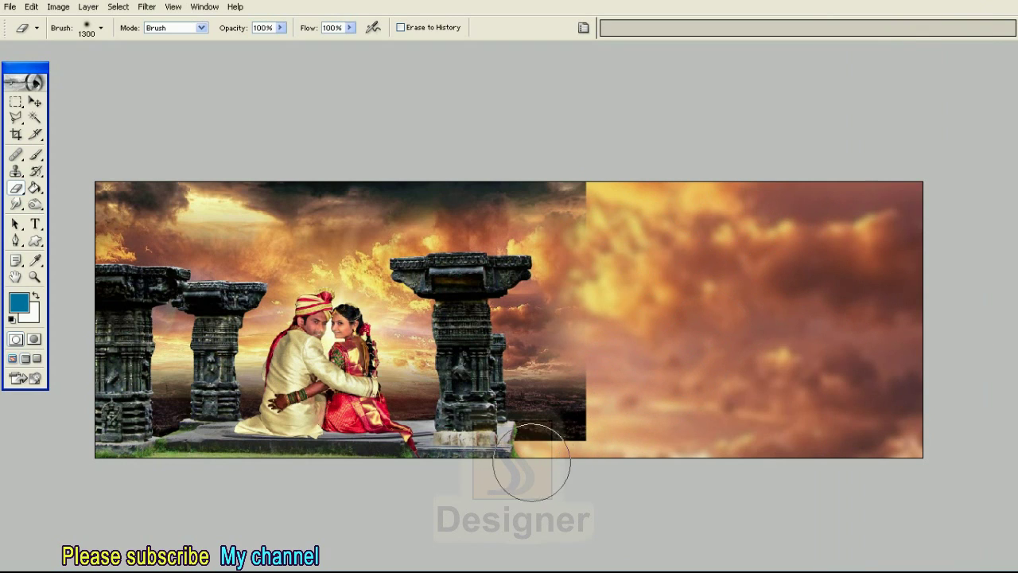
pyautogui.click(617, 406)
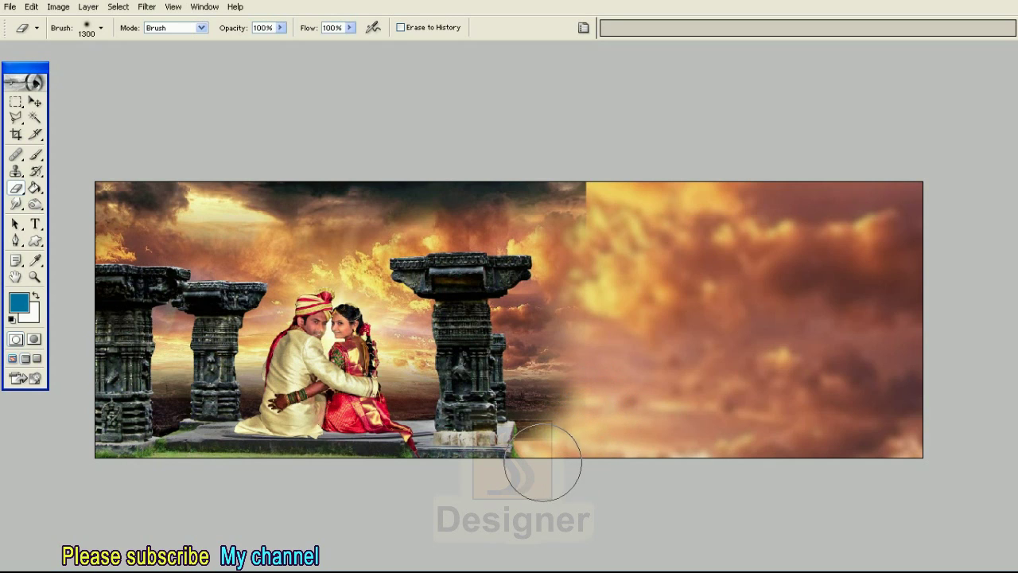
pyautogui.press('[')
pyautogui.press('[')
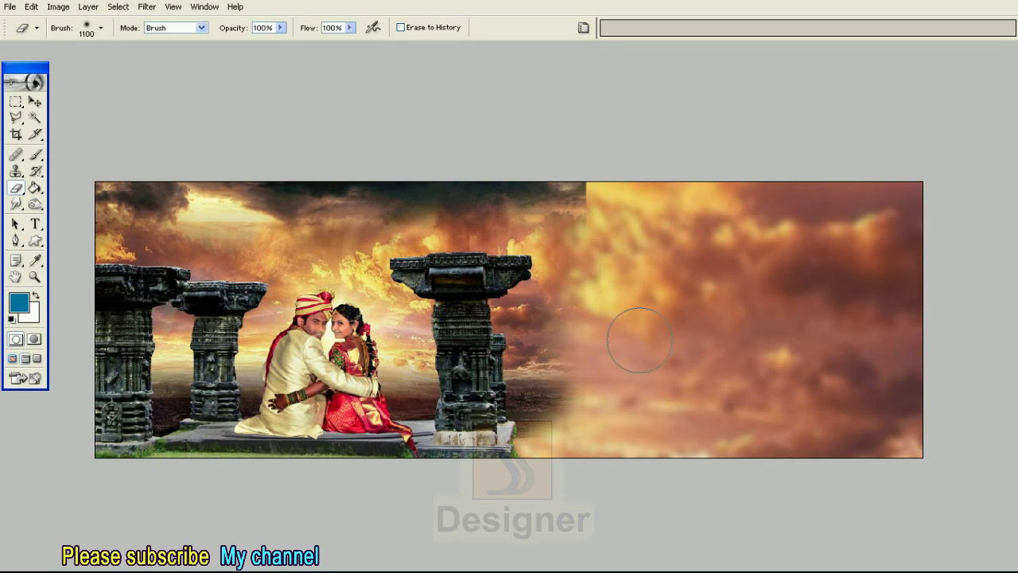
pyautogui.press(']')
pyautogui.press(']')
pyautogui.press(']')
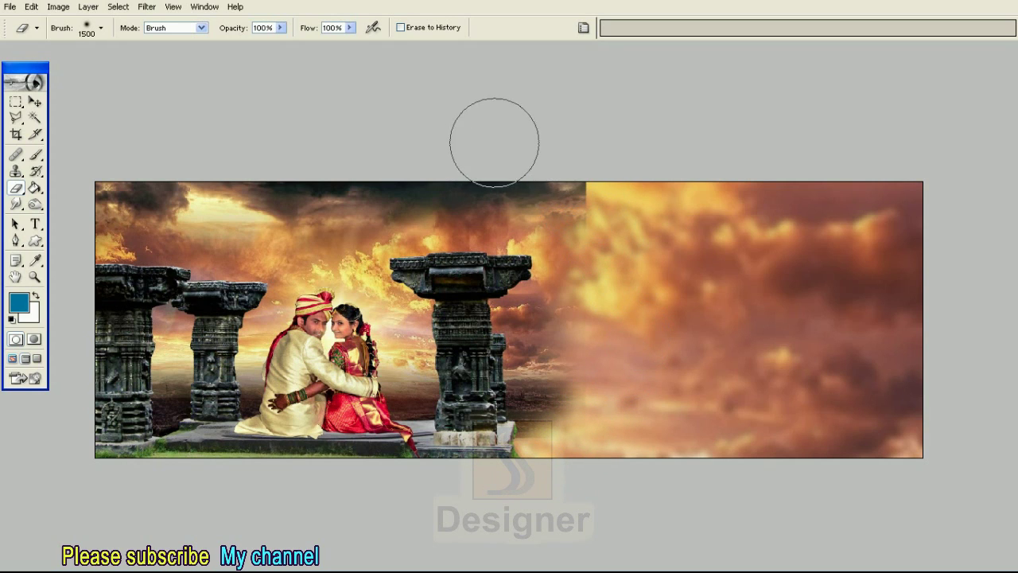
# - Erase the hard edge along the dark top clouds on Layer 5, checking the Layer 6 overlay
pyautogui.click(562, 183)
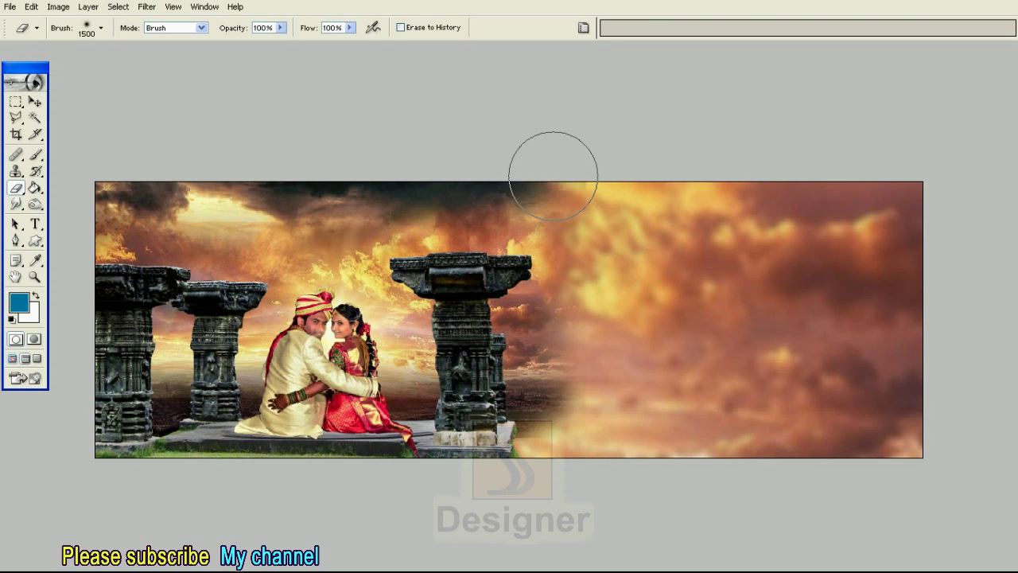
pyautogui.click(525, 170)
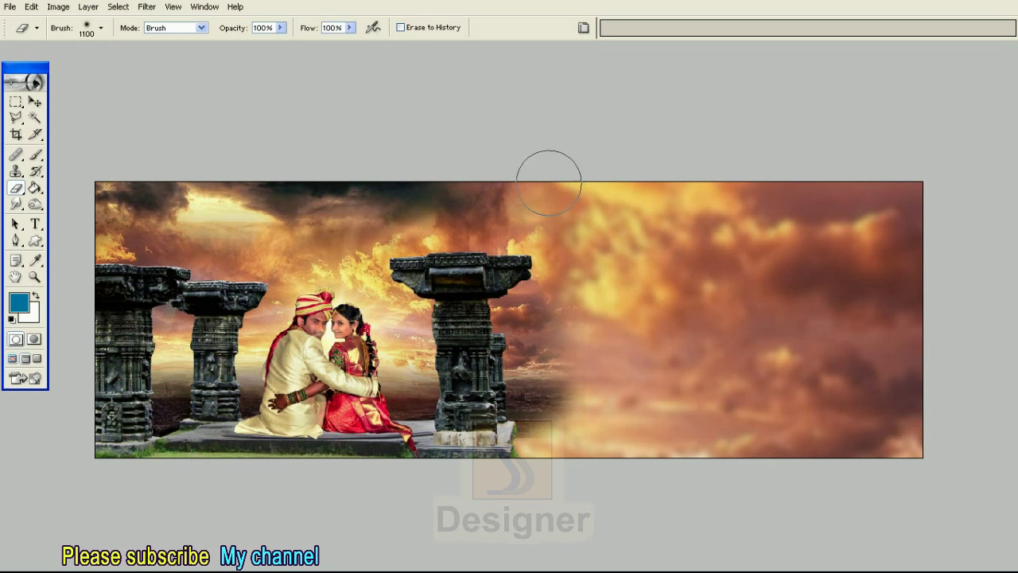
pyautogui.press('[')
pyautogui.press('[')
pyautogui.press('[')
pyautogui.press('F7')
pyautogui.click(879, 202)
pyautogui.press('F7')
pyautogui.press('F7')
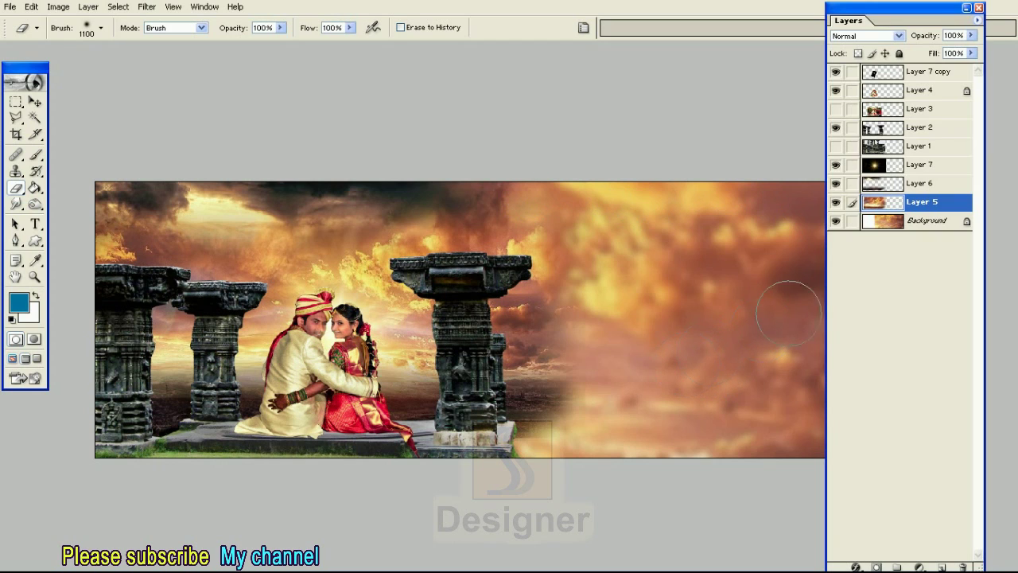
pyautogui.click(836, 184)
pyautogui.click(836, 183)
# - Erase clouds around the right pillar's base on Layer 5 at 68% eraser opacity
pyautogui.click(872, 189)
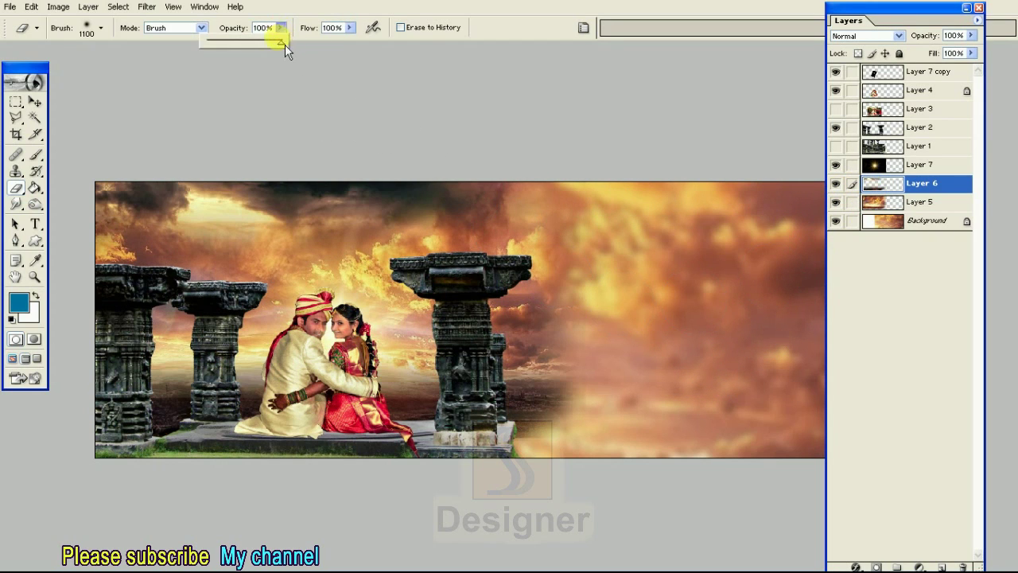
pyautogui.press('[')
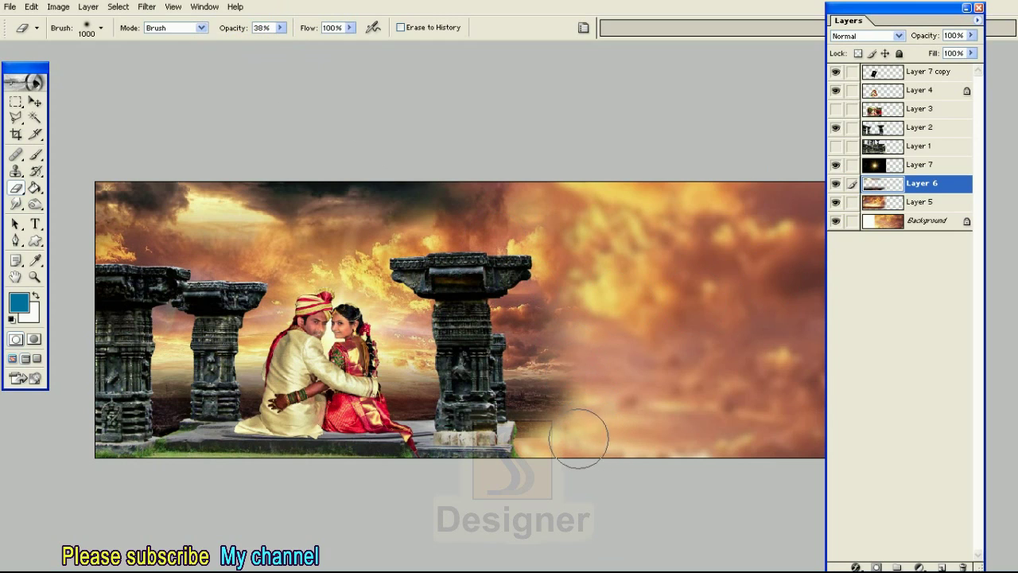
pyautogui.press('[')
pyautogui.press('[')
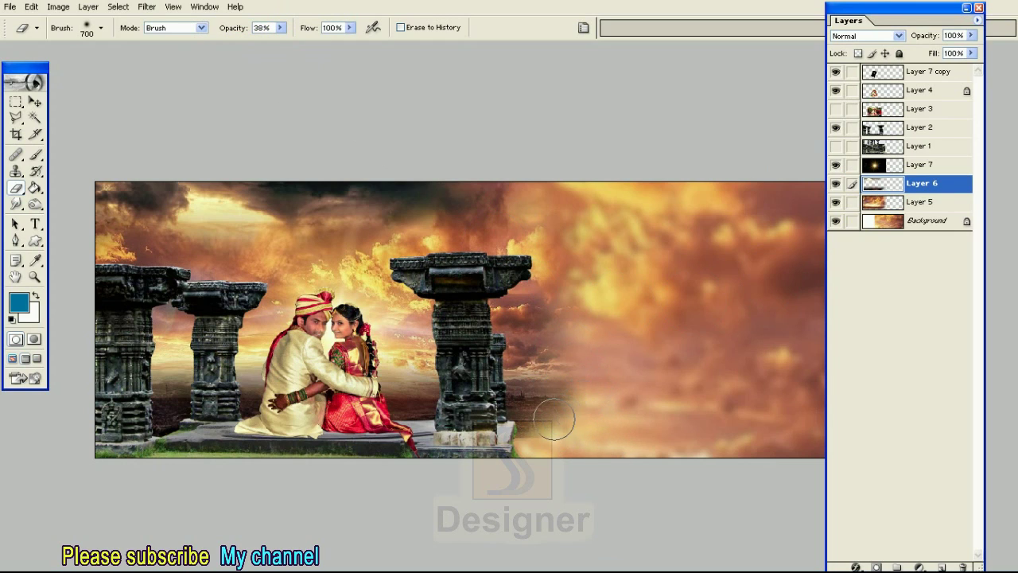
pyautogui.press('[')
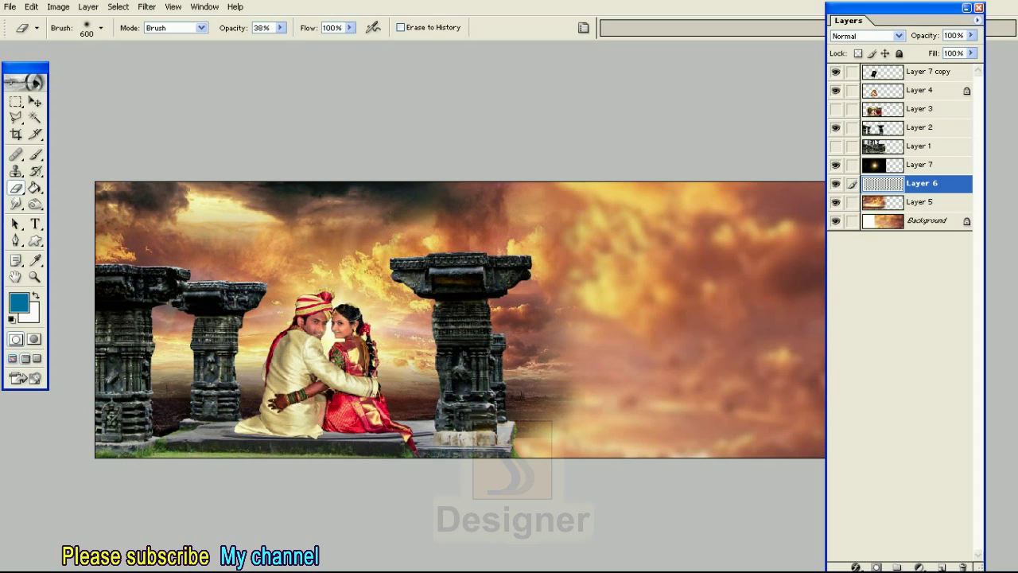
pyautogui.click(876, 202)
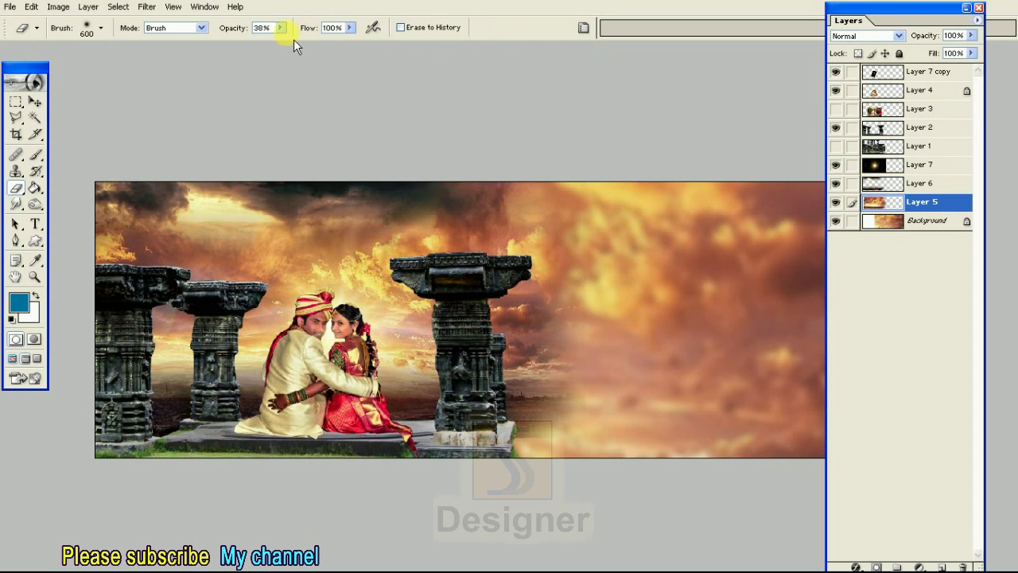
pyautogui.moveTo(280, 27); pyautogui.dragTo(319, 54)
pyautogui.moveTo(535, 410)
pyautogui.mouseDown()
pyautogui.moveTo(518, 448)
pyautogui.moveTo(536, 431)
pyautogui.moveTo(517, 452)
pyautogui.moveTo(557, 394)
pyautogui.mouseUp()
# - Lower the eraser to 10% opacity and lightly soften the sky beside the pillar
pyautogui.press(']')
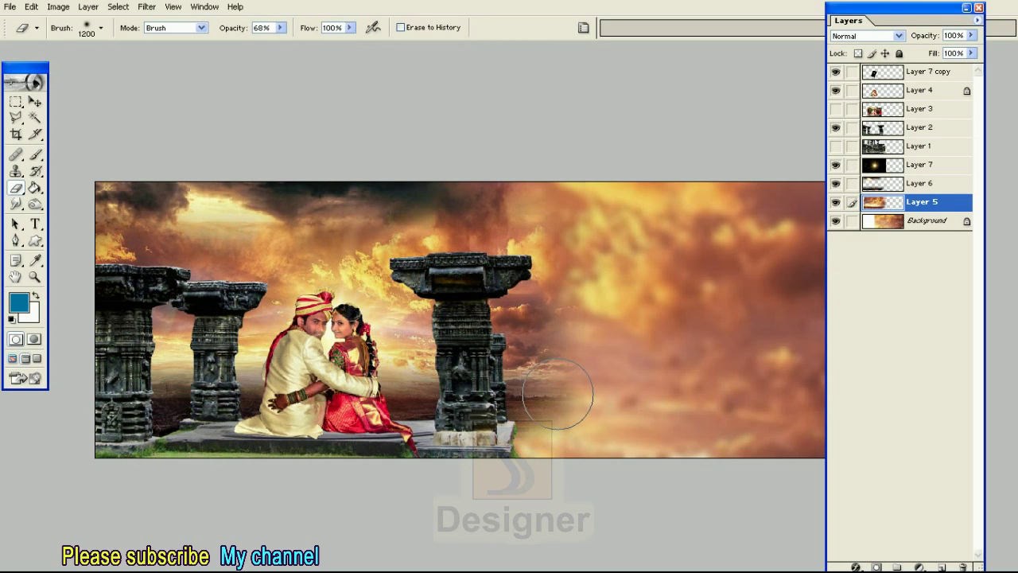
pyautogui.press('[')
pyautogui.press('[')
pyautogui.press('[')
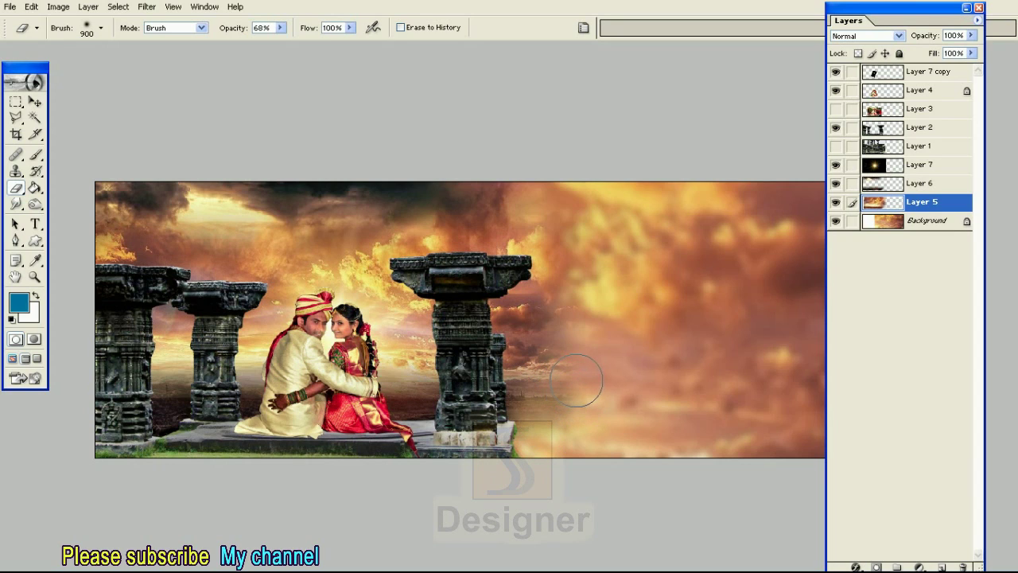
pyautogui.click(280, 27)
pyautogui.moveTo(282, 42); pyautogui.dragTo(237, 41)
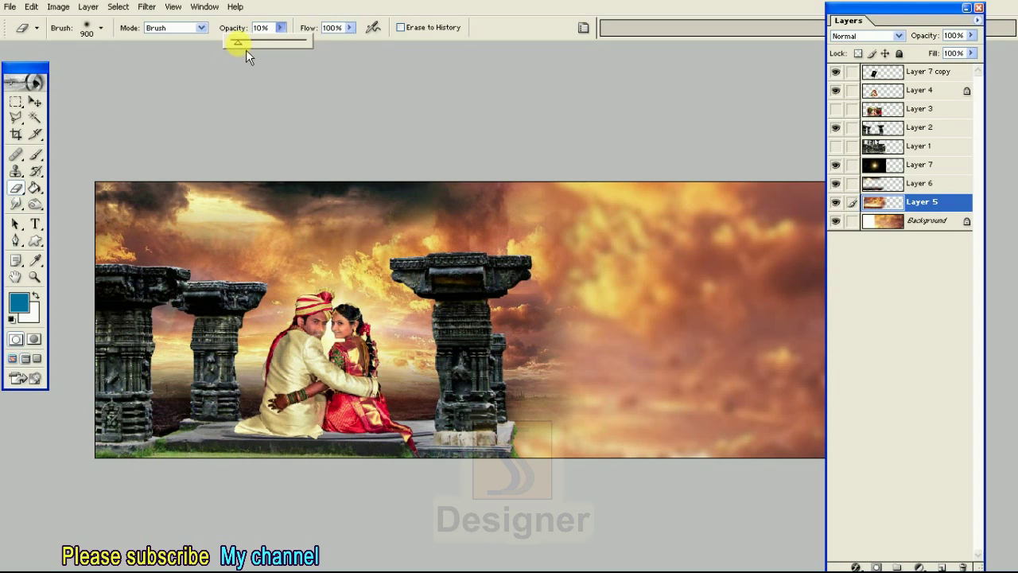
pyautogui.press(']')
pyautogui.press(']')
pyautogui.press(']')
pyautogui.press(']')
pyautogui.press(']')
pyautogui.press(']')
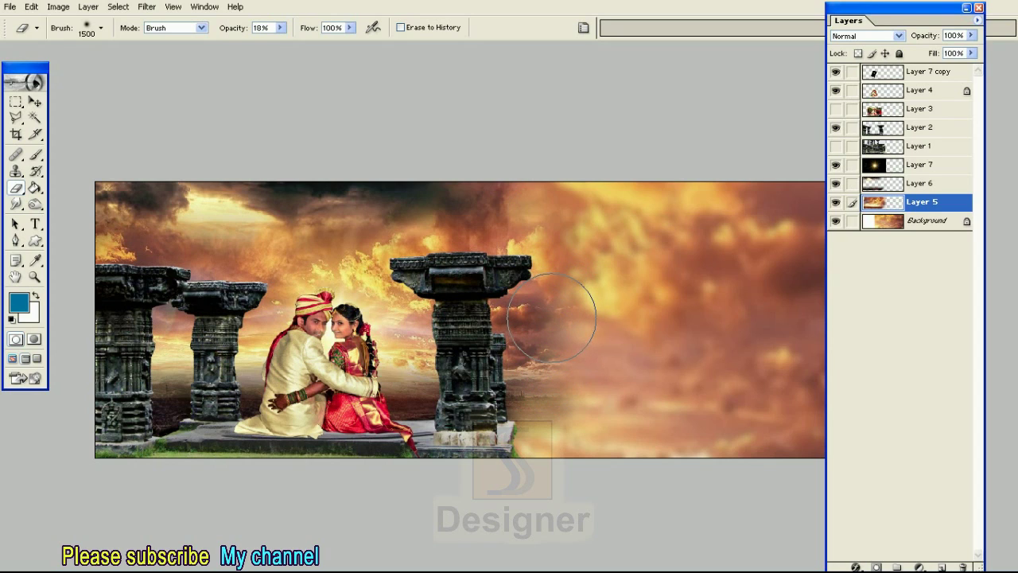
pyautogui.press('[')
pyautogui.press('[')
pyautogui.press('[')
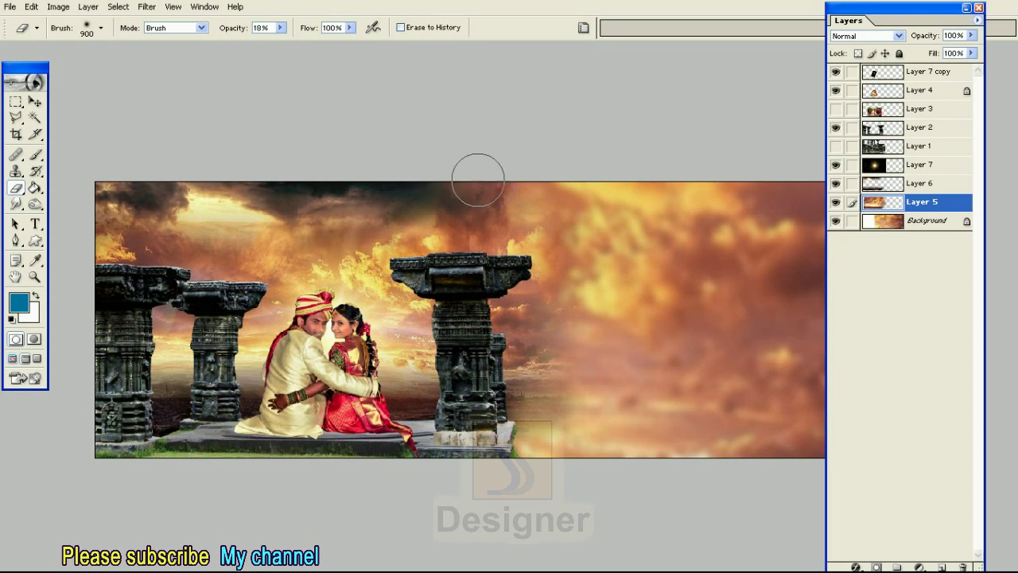
pyautogui.press(']')
pyautogui.press(']')
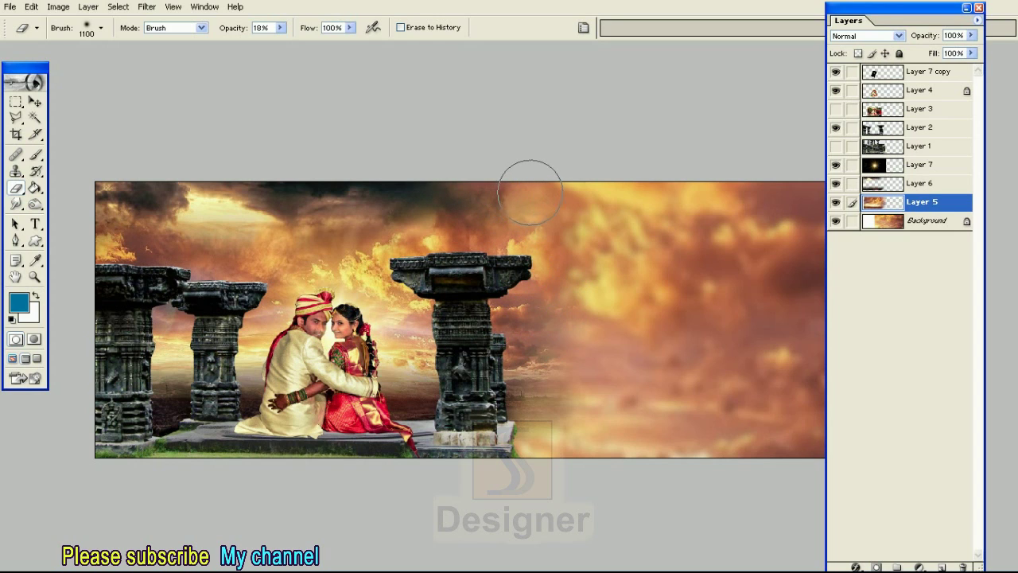
# - Preview the whole image with the panels hidden, then restore the panels
pyautogui.hotkey('ctrl', '0')
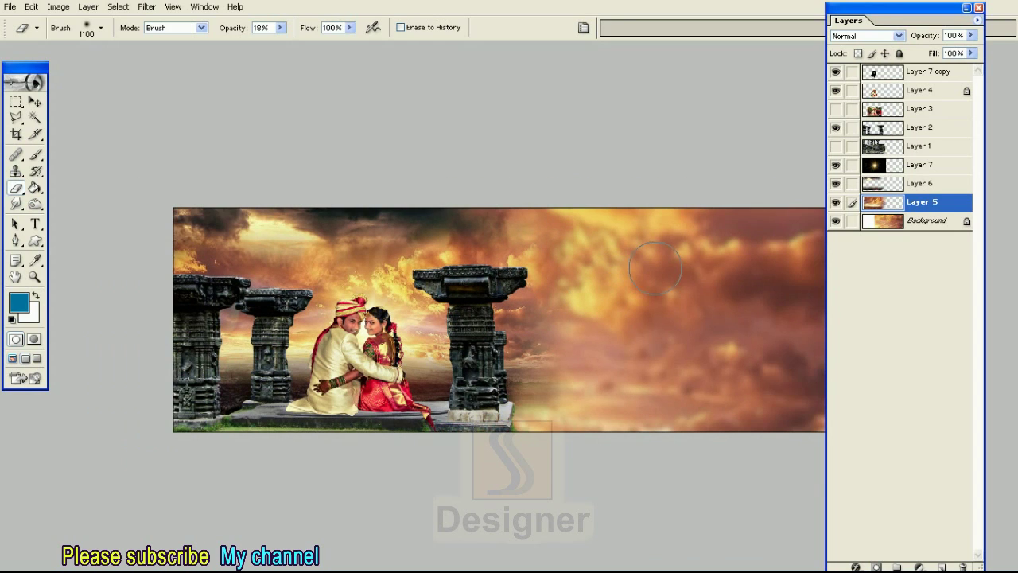
pyautogui.press('Tab')
pyautogui.hotkey('ctrl', '0')
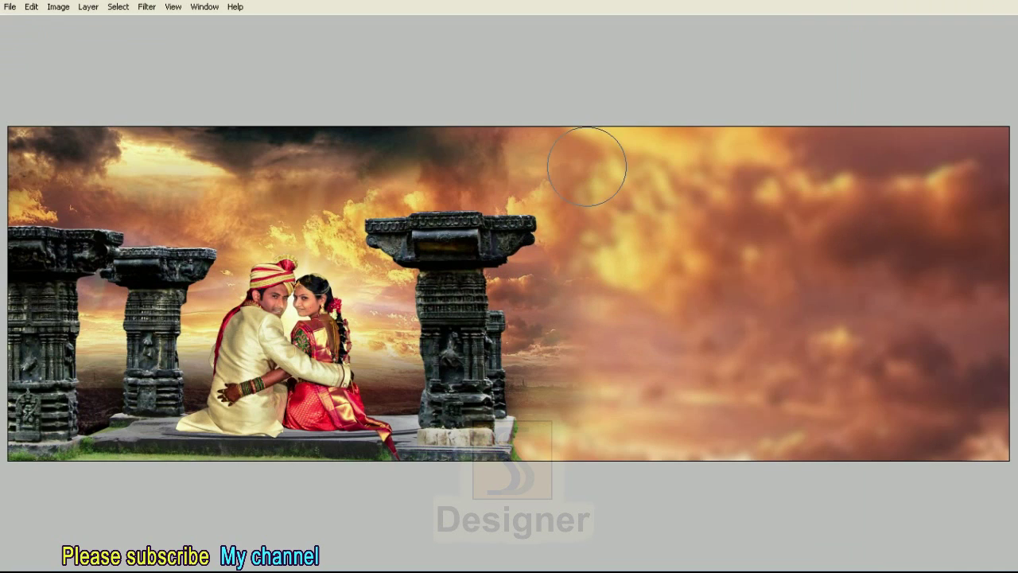
pyautogui.press('Tab')
pyautogui.press('v')
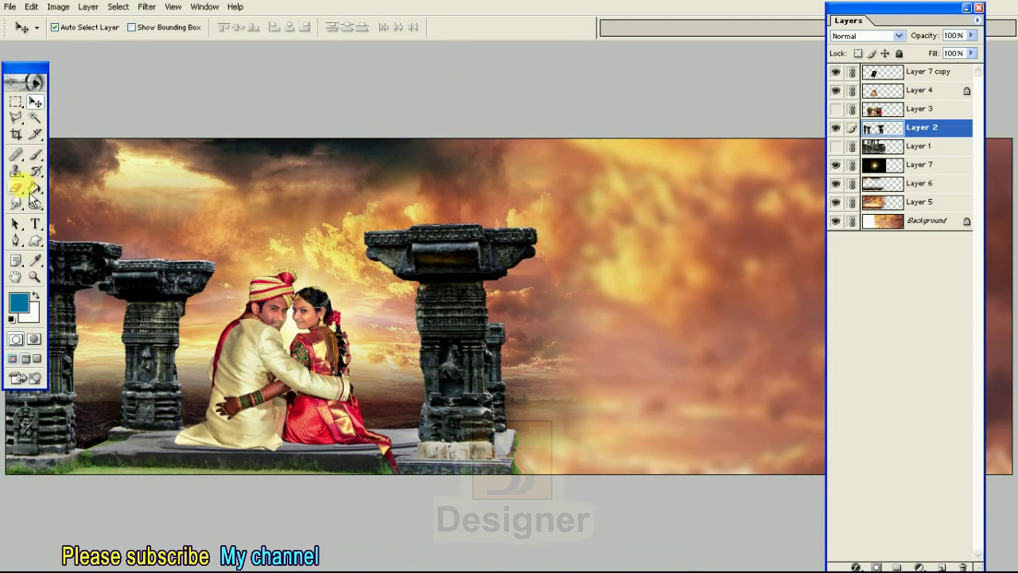
pyautogui.click(35, 204)
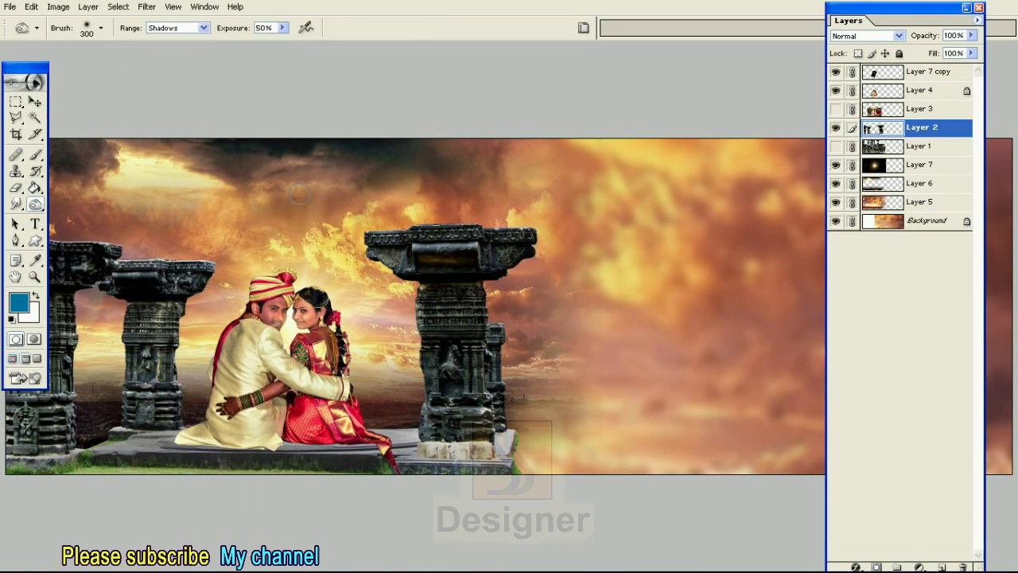
# - Lower the burn exposure to 42% and darken the pale central pillar base
pyautogui.moveTo(285, 48); pyautogui.dragTo(278, 46)
pyautogui.click(835, 127)
pyautogui.click(836, 128)
pyautogui.press(']')
pyautogui.press(']')
pyautogui.press(']')
pyautogui.click(492, 445)
# - Burn the bottom-left grass edge and the right and left stone pillar bases
pyautogui.press('[')
pyautogui.press('[')
pyautogui.press('[')
pyautogui.press(']')
pyautogui.press(']')
pyautogui.press(']')
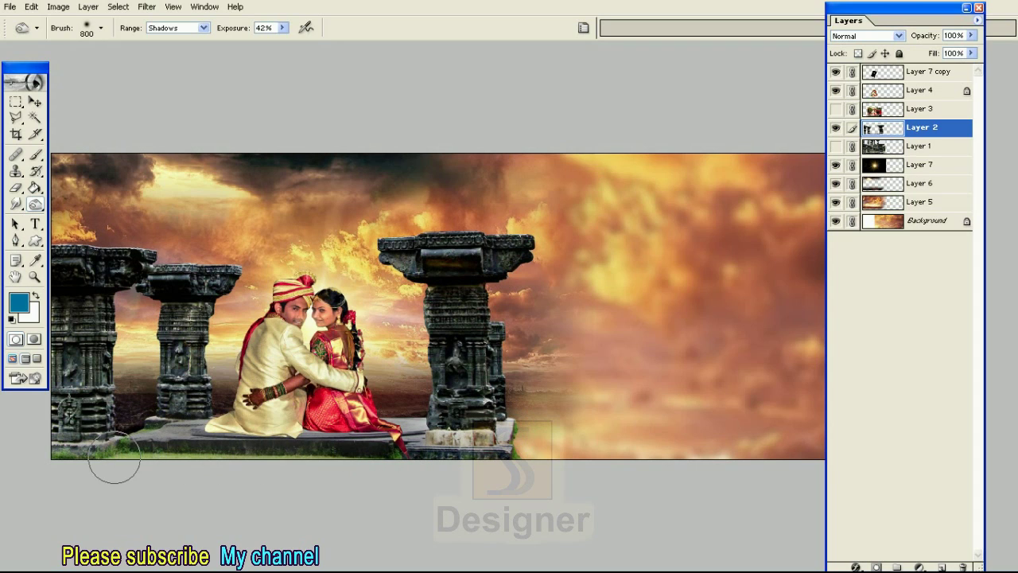
pyautogui.moveTo(145, 458)
pyautogui.mouseDown()
pyautogui.moveTo(85, 459)
pyautogui.moveTo(109, 454)
pyautogui.mouseUp()
pyautogui.press(']')
pyautogui.press(']')
pyautogui.press(']')
pyautogui.press(']')
pyautogui.press(']')
pyautogui.press(']')
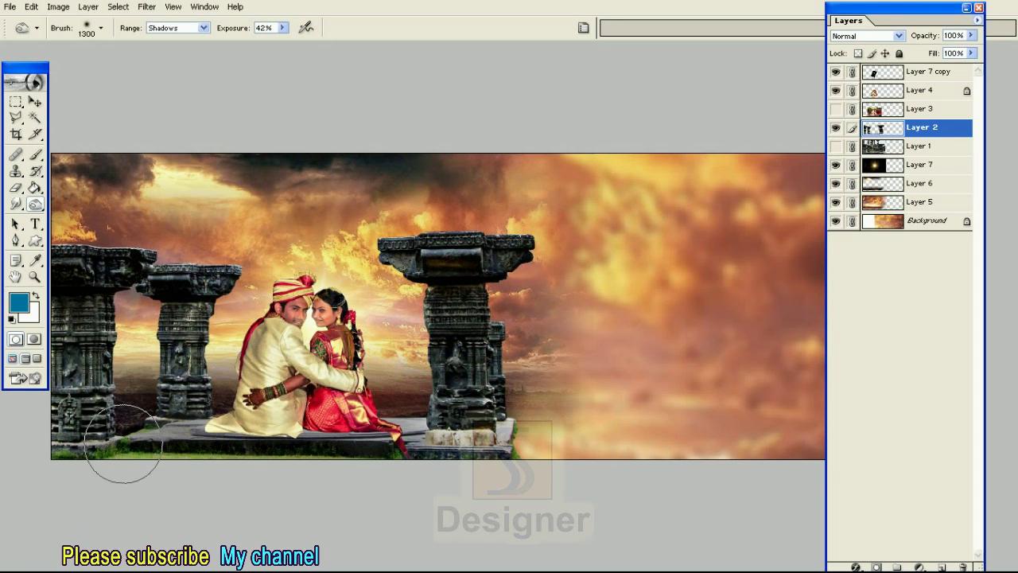
pyautogui.press('[')
pyautogui.press('[')
pyautogui.press('[')
pyautogui.press(']')
pyautogui.press(']')
pyautogui.press(']')
pyautogui.press('[')
pyautogui.press('[')
pyautogui.press('[')
pyautogui.press('[')
pyautogui.moveTo(431, 438)
pyautogui.mouseDown()
pyautogui.moveTo(481, 438)
pyautogui.moveTo(414, 438)
pyautogui.moveTo(511, 436)
pyautogui.moveTo(424, 442)
pyautogui.mouseUp()
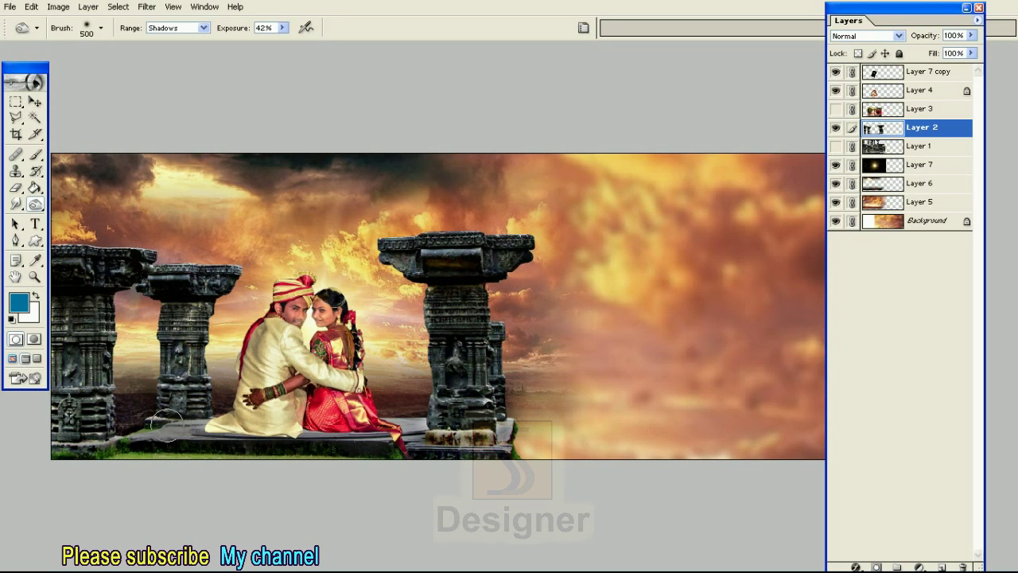
pyautogui.moveTo(172, 420); pyautogui.dragTo(120, 440)
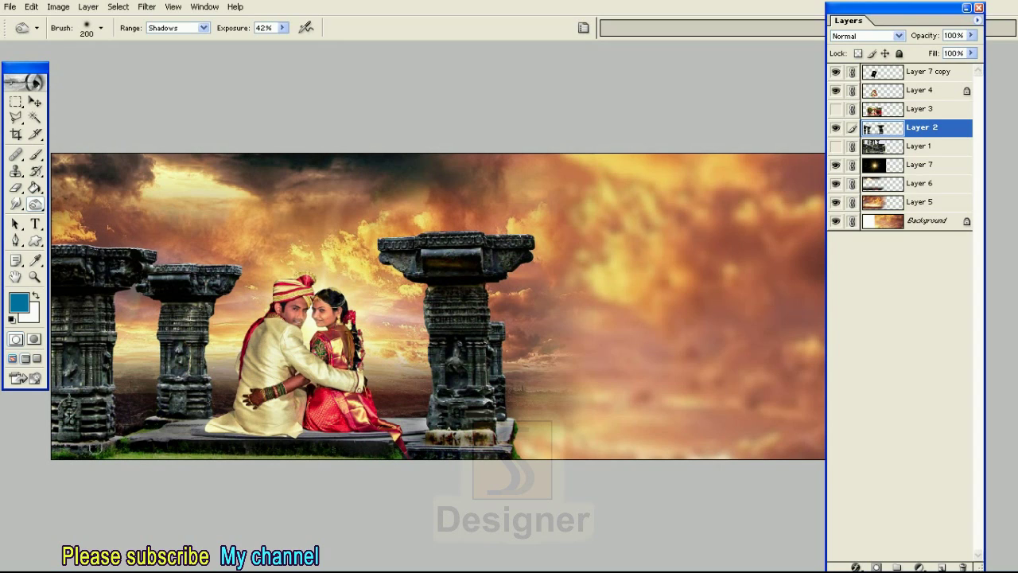
pyautogui.press(']')
pyautogui.press(']')
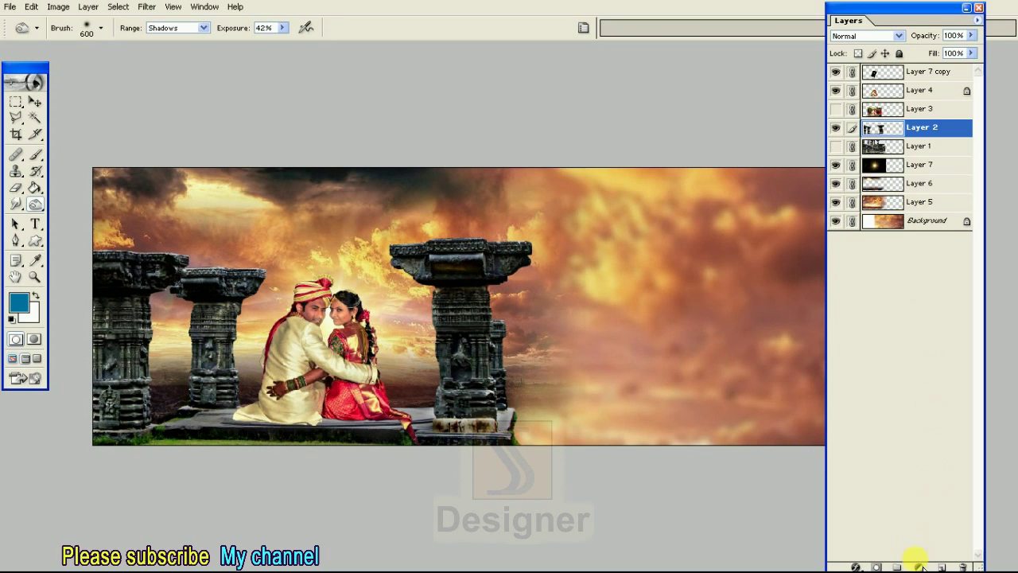
# - Add a Hue/Saturation adjustment layer darkening lightness by 68, clipped to Layer 2
pyautogui.click(920, 566)
pyautogui.click(851, 480)
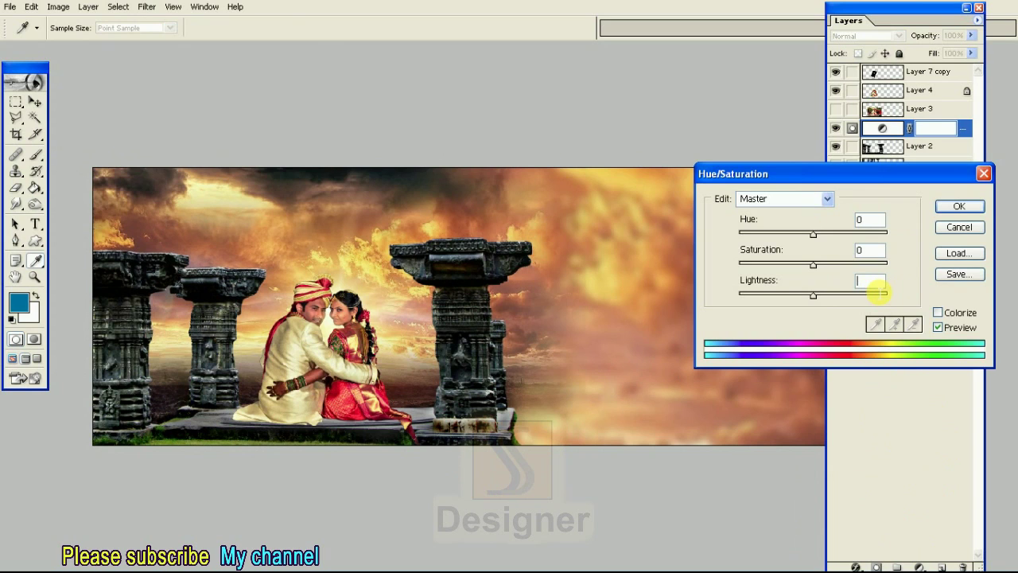
pyautogui.write('-68')
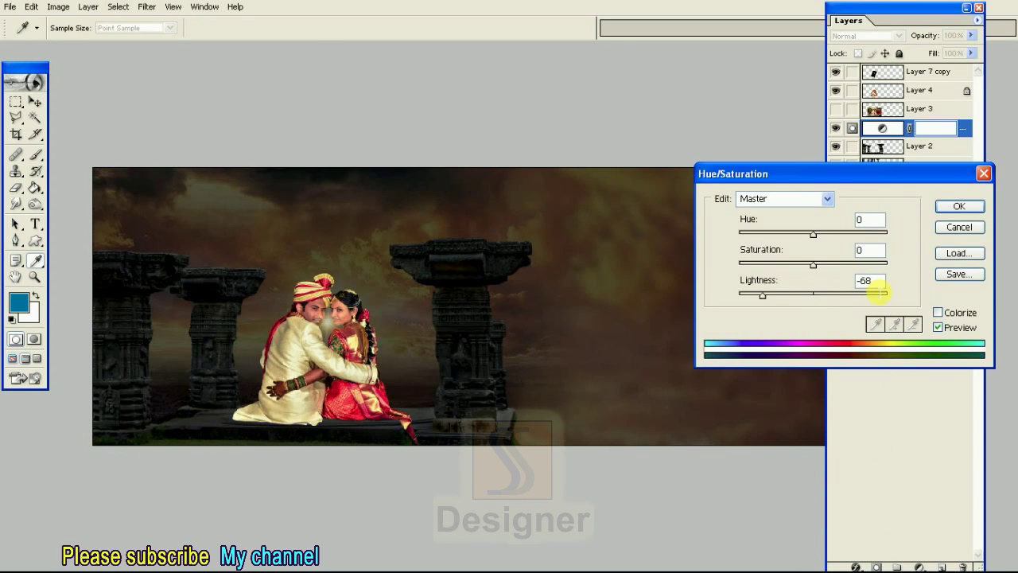
pyautogui.click(956, 205)
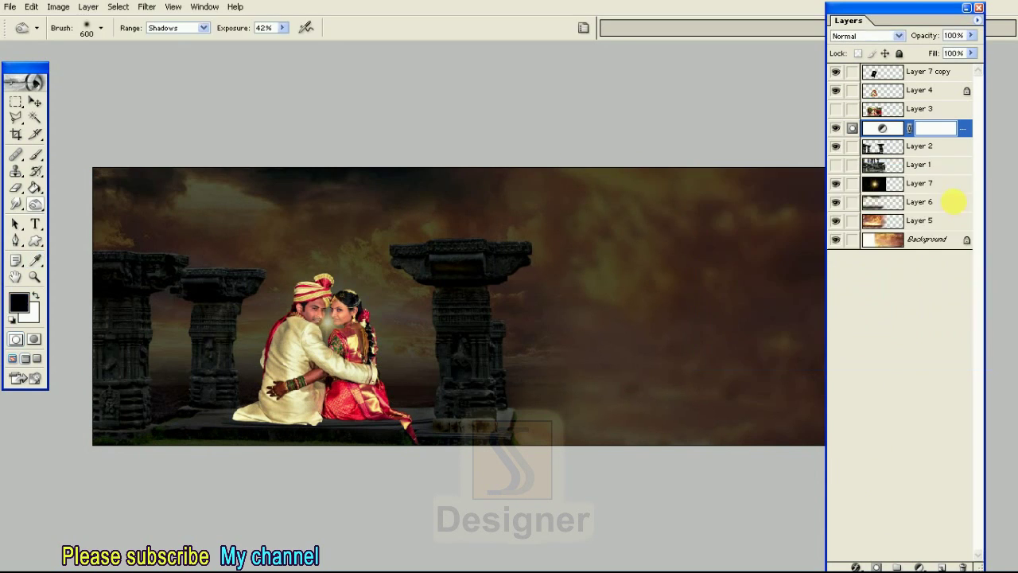
pyautogui.keyDown('alt'); pyautogui.click(927, 136); pyautogui.keyUp('alt')
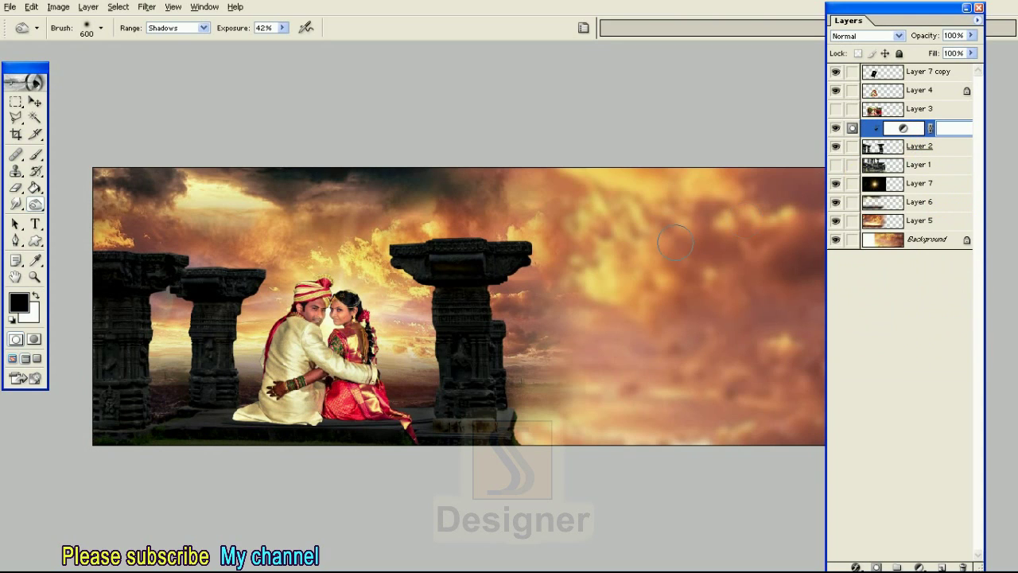
# - Erase the adjustment mask at full strength beside the couple and over the pillar
pyautogui.moveTo(16, 187)
pyautogui.mouseDown()
pyautogui.moveTo(70, 194)
pyautogui.moveTo(164, 182)
pyautogui.mouseUp()
pyautogui.press(']')
pyautogui.press('0')
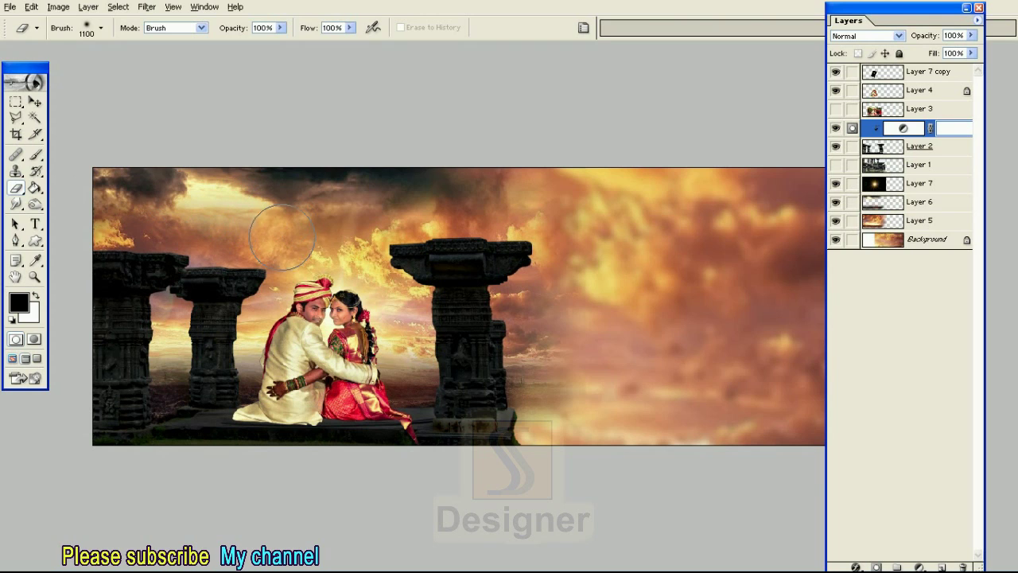
pyautogui.press(']')
pyautogui.press(']')
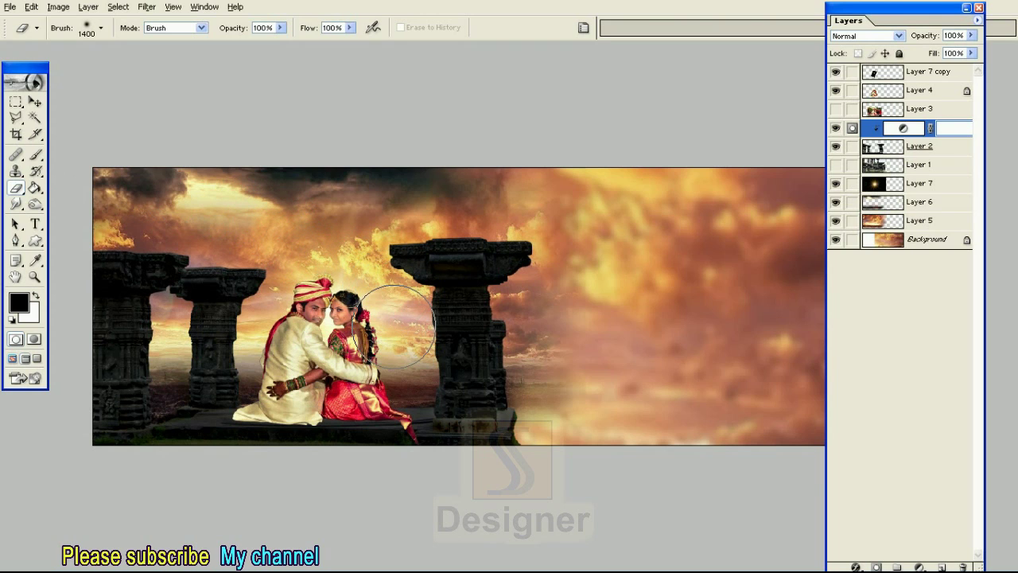
pyautogui.click(36, 296)
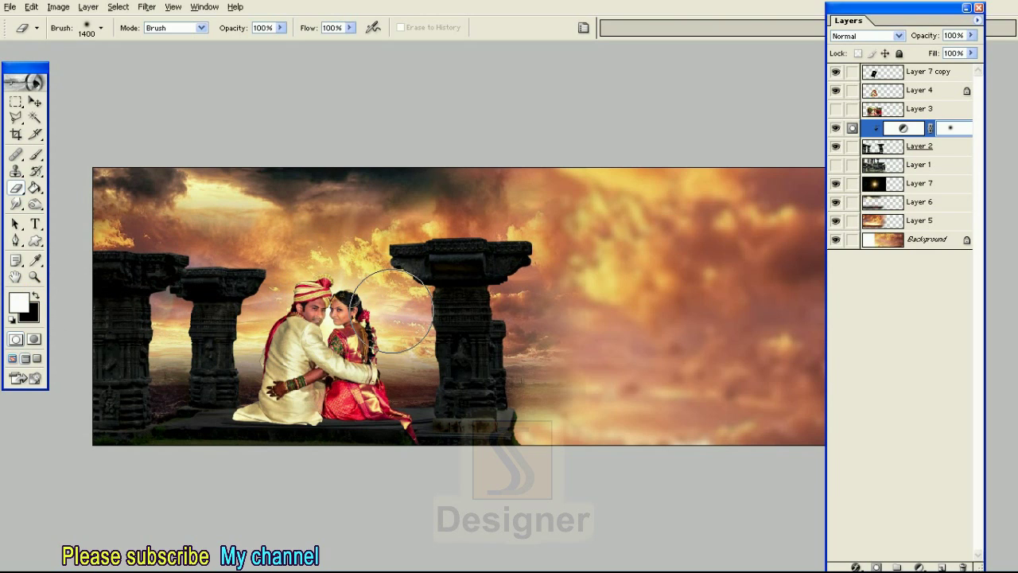
pyautogui.moveTo(406, 334)
pyautogui.mouseDown()
pyautogui.moveTo(399, 292)
pyautogui.moveTo(419, 352)
pyautogui.moveTo(247, 360)
pyautogui.mouseUp()
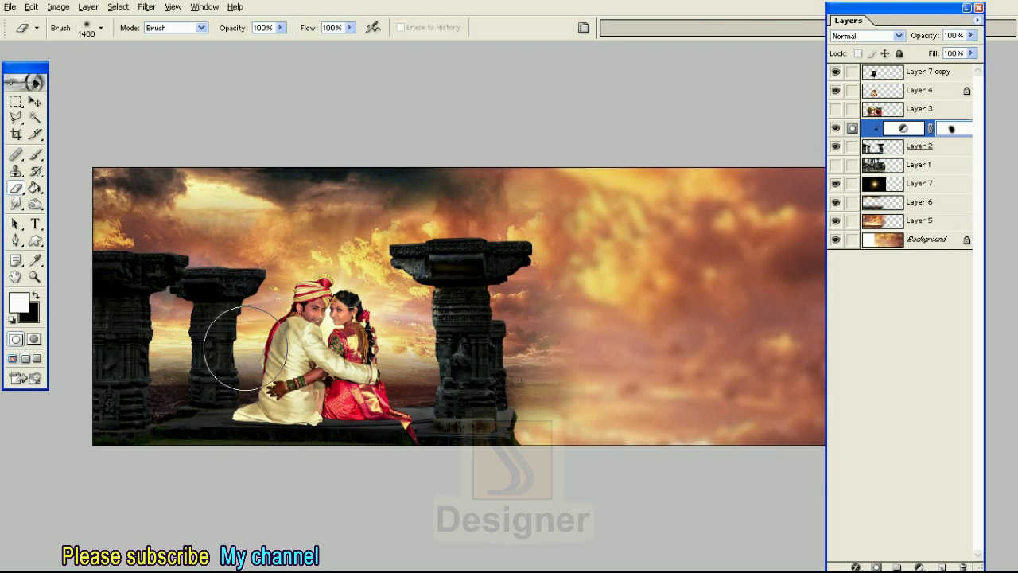
pyautogui.press('[')
pyautogui.press('[')
pyautogui.press('[')
pyautogui.moveTo(246, 360)
pyautogui.mouseDown()
pyautogui.moveTo(212, 315)
pyautogui.moveTo(148, 338)
pyautogui.moveTo(173, 267)
pyautogui.moveTo(287, 308)
pyautogui.mouseUp()
# - Extend the mask darkening over the pillar capital and the left pillar
pyautogui.press('[')
pyautogui.press('[')
pyautogui.press('[')
pyautogui.press('[')
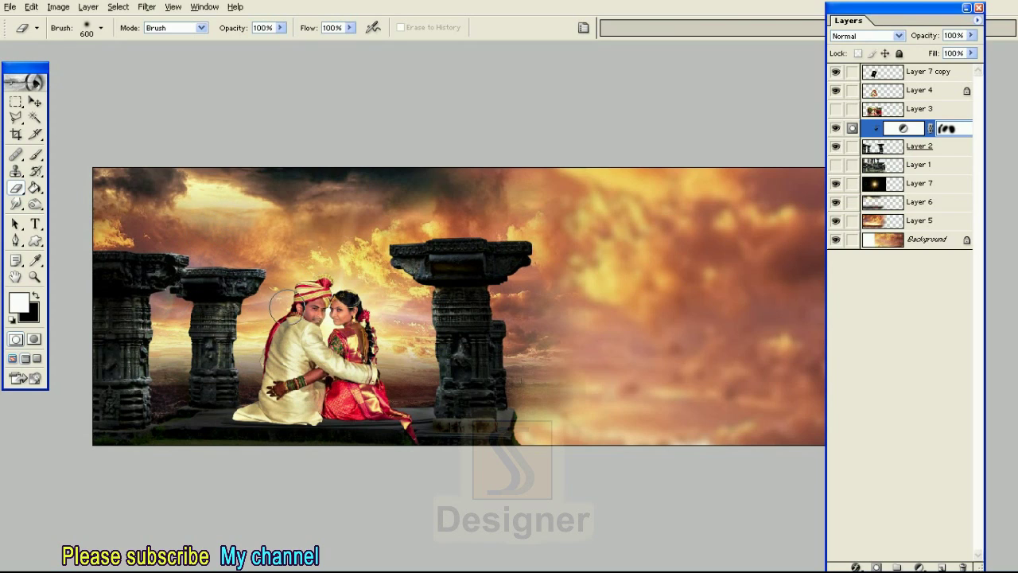
pyautogui.moveTo(230, 275); pyautogui.dragTo(197, 268)
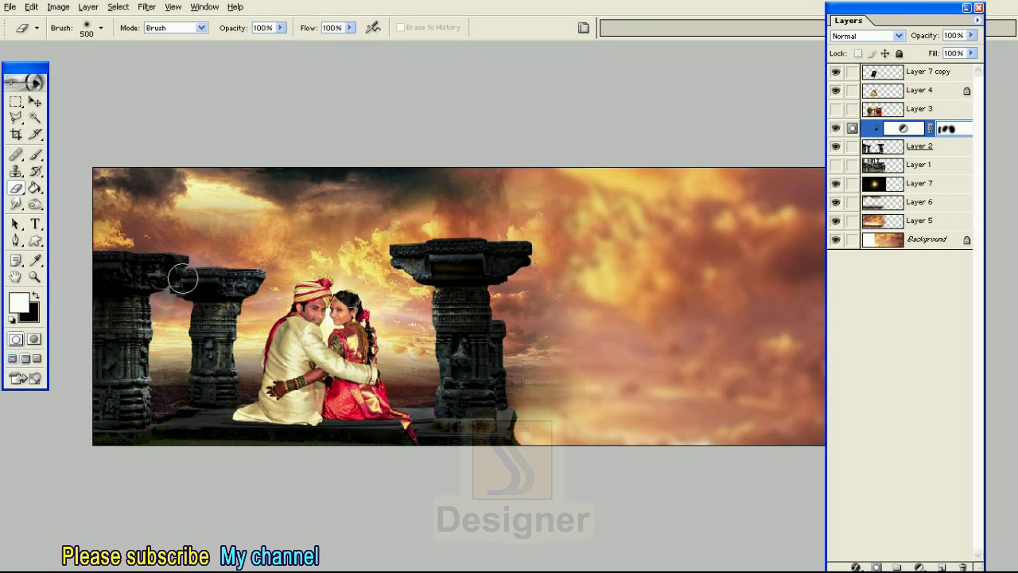
pyautogui.moveTo(154, 291); pyautogui.dragTo(148, 350)
pyautogui.press(']')
pyautogui.press(']')
pyautogui.press(']')
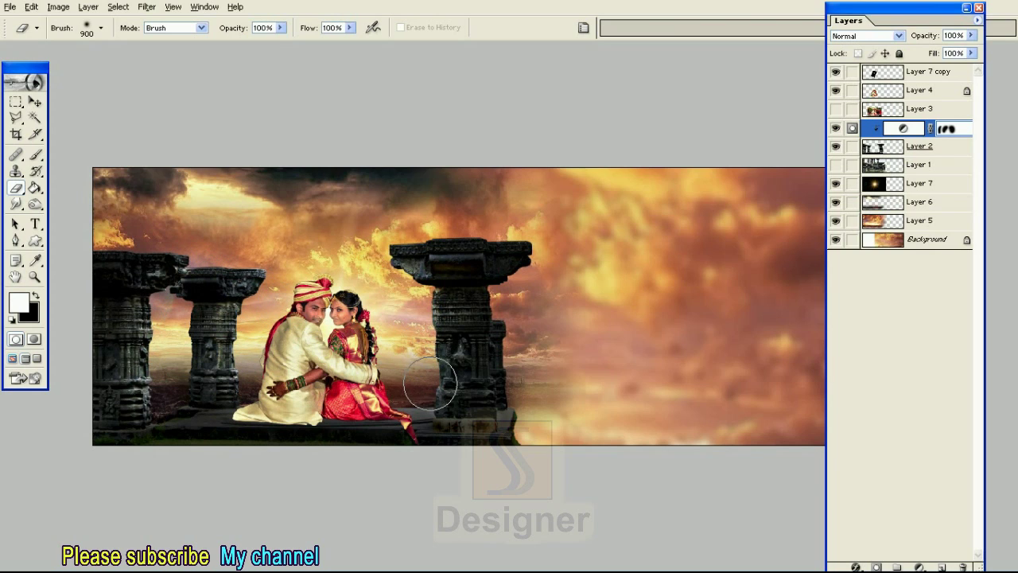
pyautogui.press(']')
pyautogui.press(']')
pyautogui.press('[')
pyautogui.press('[')
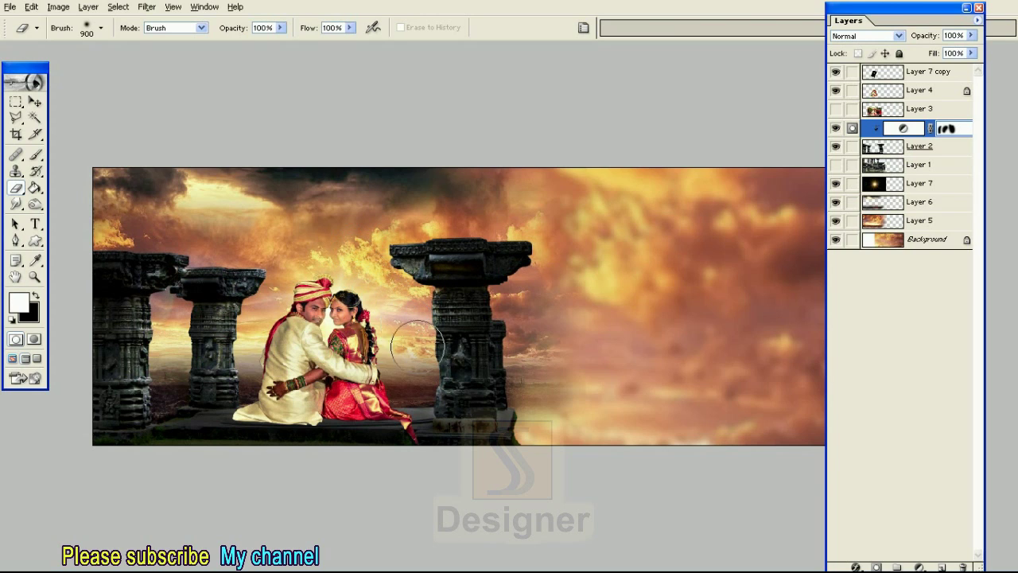
pyautogui.press('[')
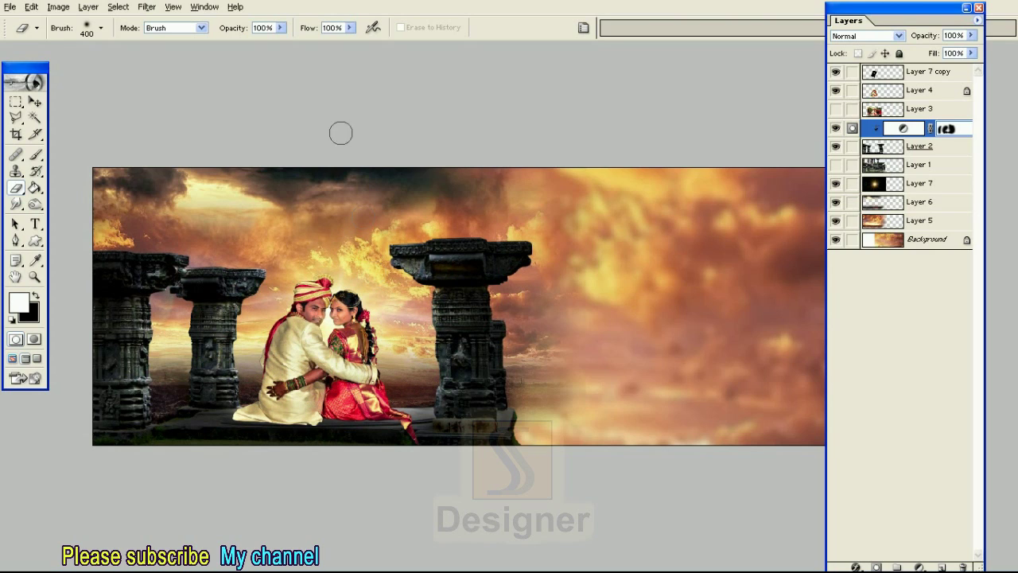
# - Refine the mask near the lower pillar with a 20% opacity, 600 px eraser
pyautogui.click(280, 28)
pyautogui.moveTo(287, 47); pyautogui.dragTo(229, 49)
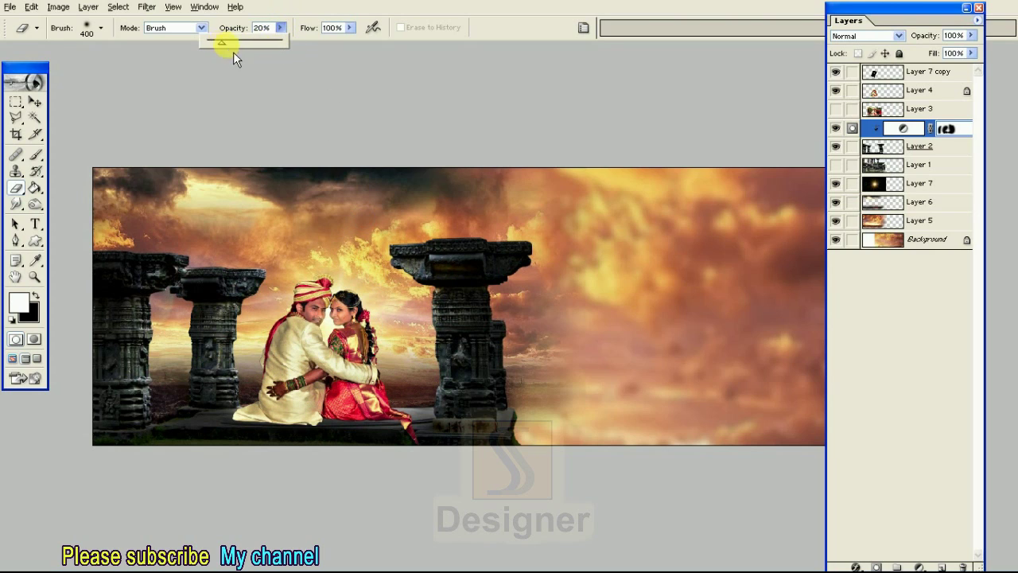
pyautogui.press('[')
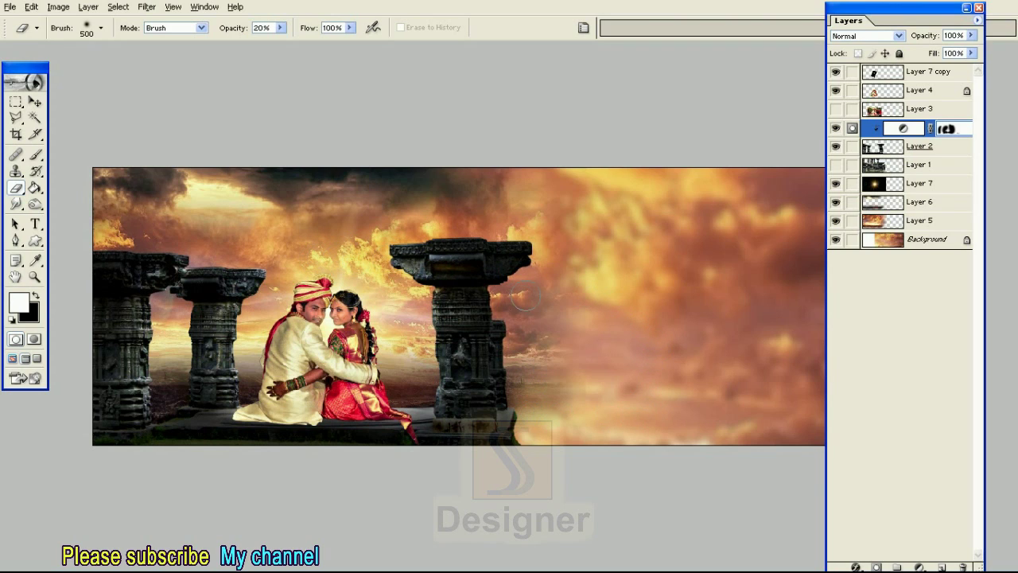
pyautogui.press(']')
pyautogui.press(']')
pyautogui.press(']')
pyautogui.press('[')
pyautogui.press('[')
pyautogui.moveTo(450, 368); pyautogui.dragTo(329, 368)
pyautogui.click(949, 150)
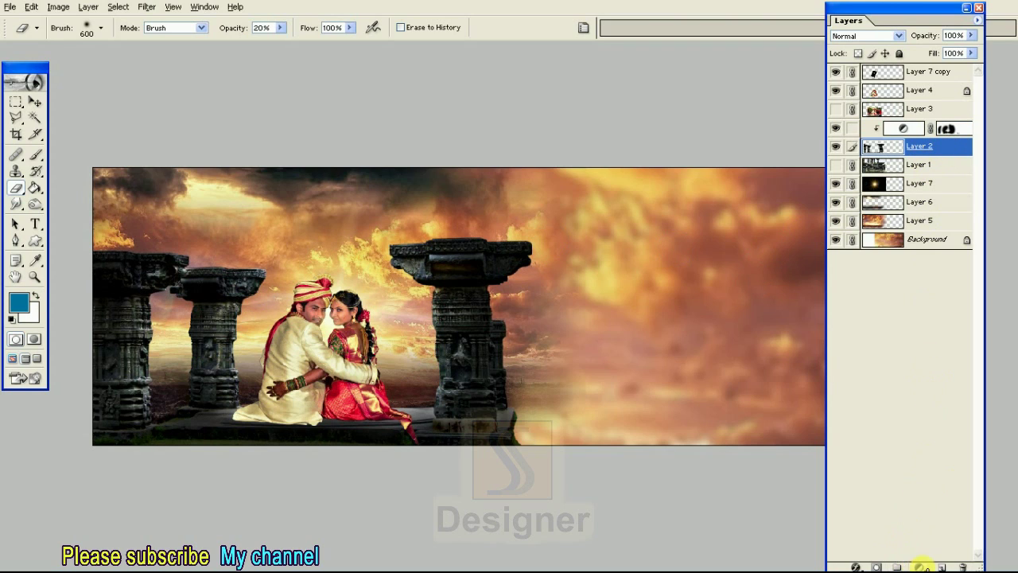
# - Add a Color Balance adjustment layer with midtones at +53, +12, -51
pyautogui.click(919, 566)
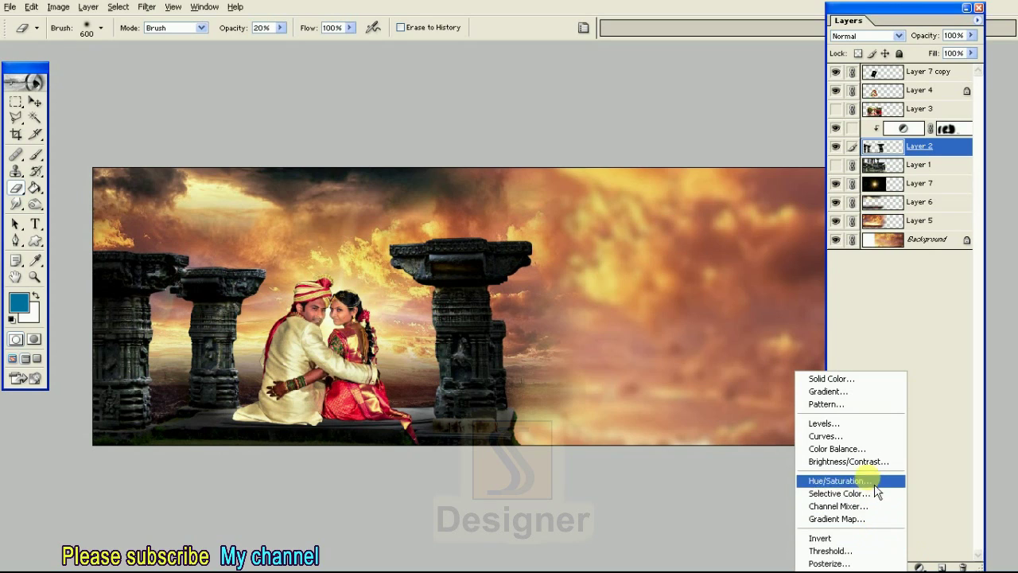
pyautogui.click(871, 450)
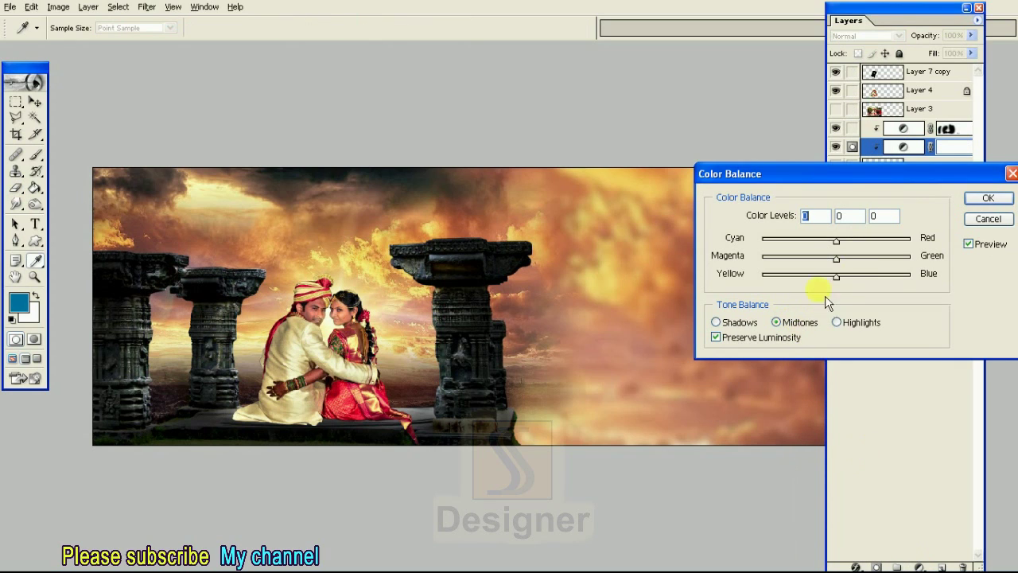
pyautogui.moveTo(848, 252); pyautogui.dragTo(879, 250)
pyautogui.moveTo(822, 290)
pyautogui.mouseDown()
pyautogui.moveTo(849, 265)
pyautogui.moveTo(807, 291)
pyautogui.mouseUp()
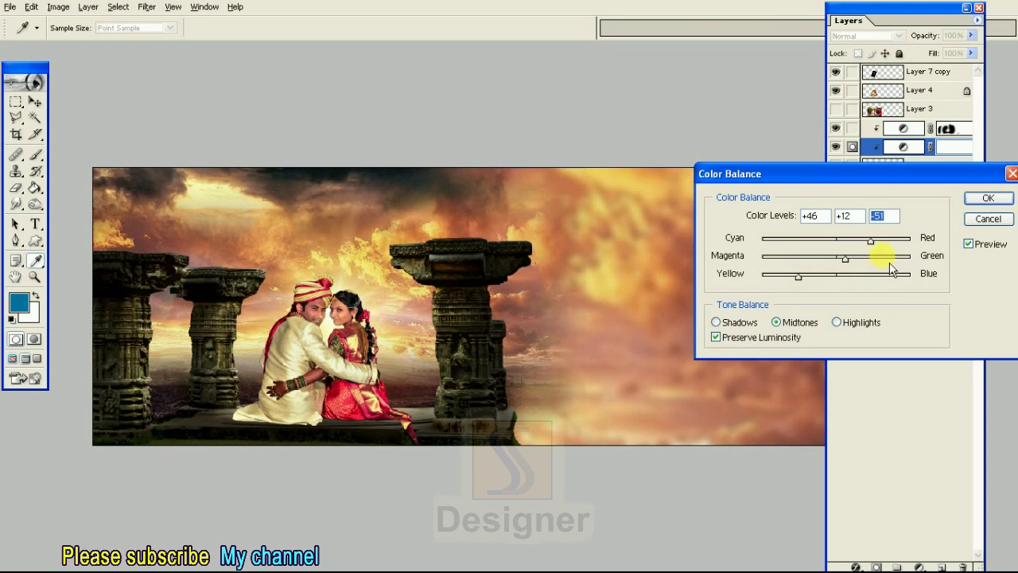
pyautogui.click(985, 201)
pyautogui.press('e')
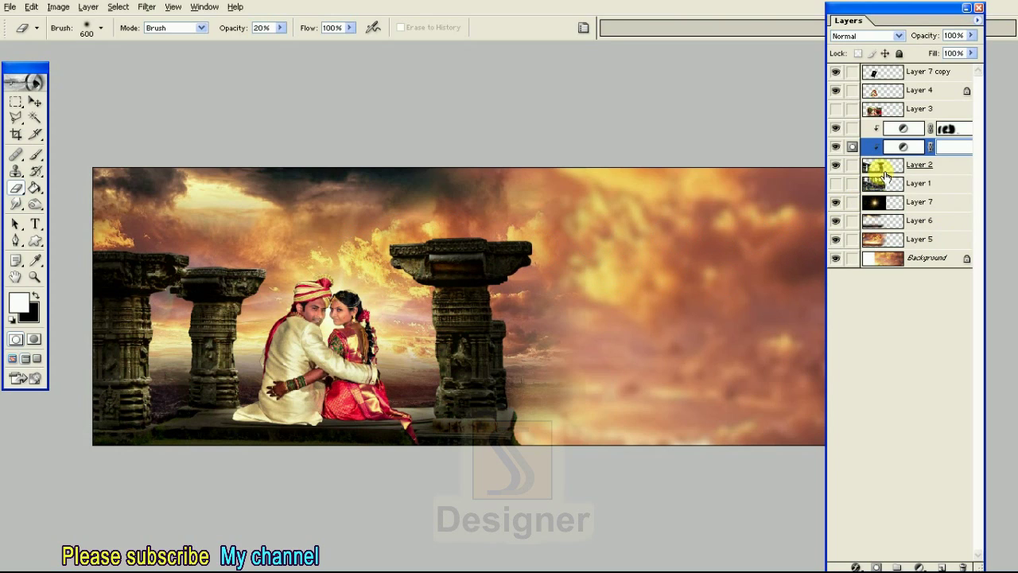
# - Select the upper adjustment layer and create a new Layer 8 above it
pyautogui.click(927, 170)
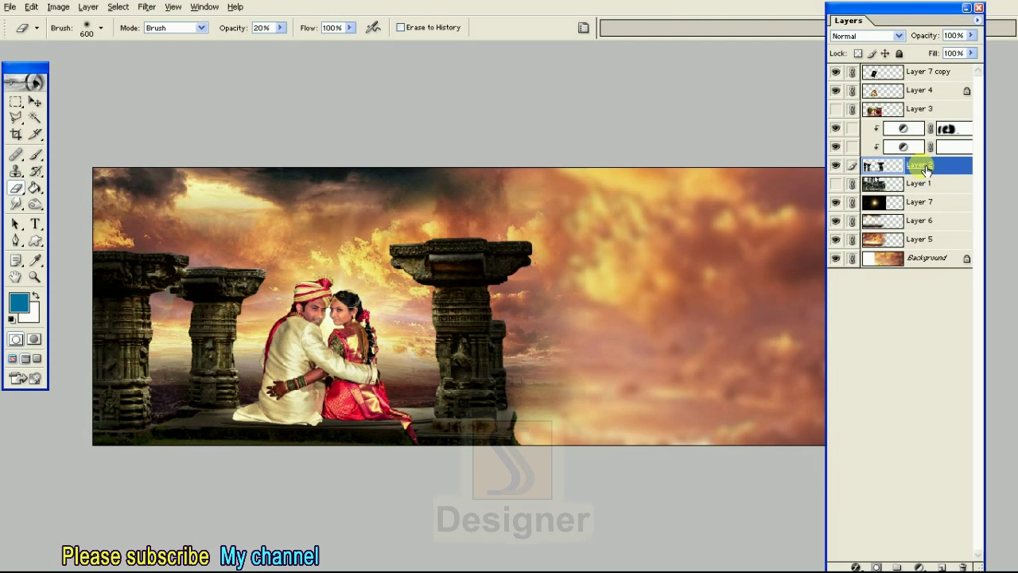
pyautogui.click(925, 113)
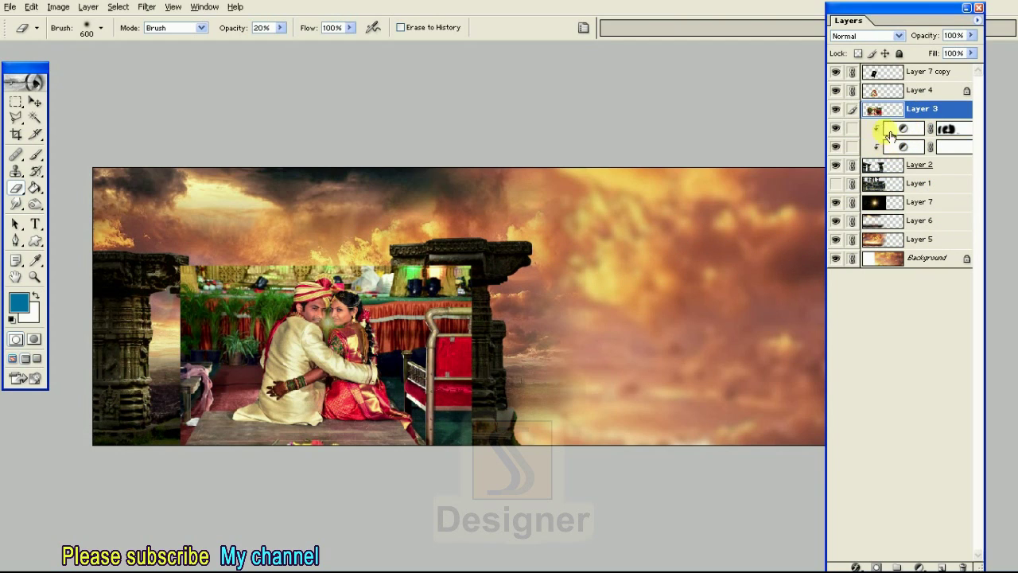
pyautogui.click(835, 109)
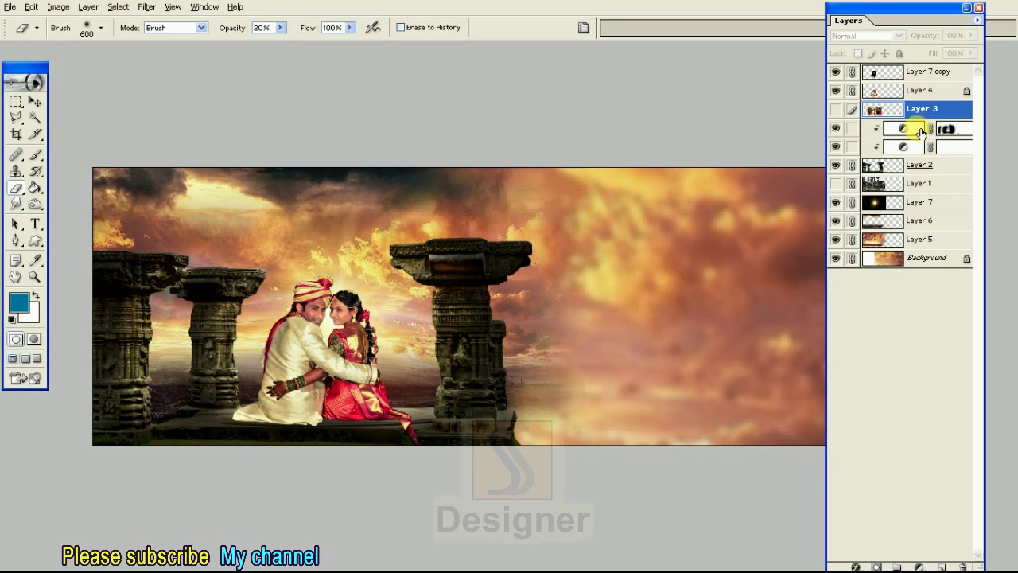
pyautogui.click(947, 129)
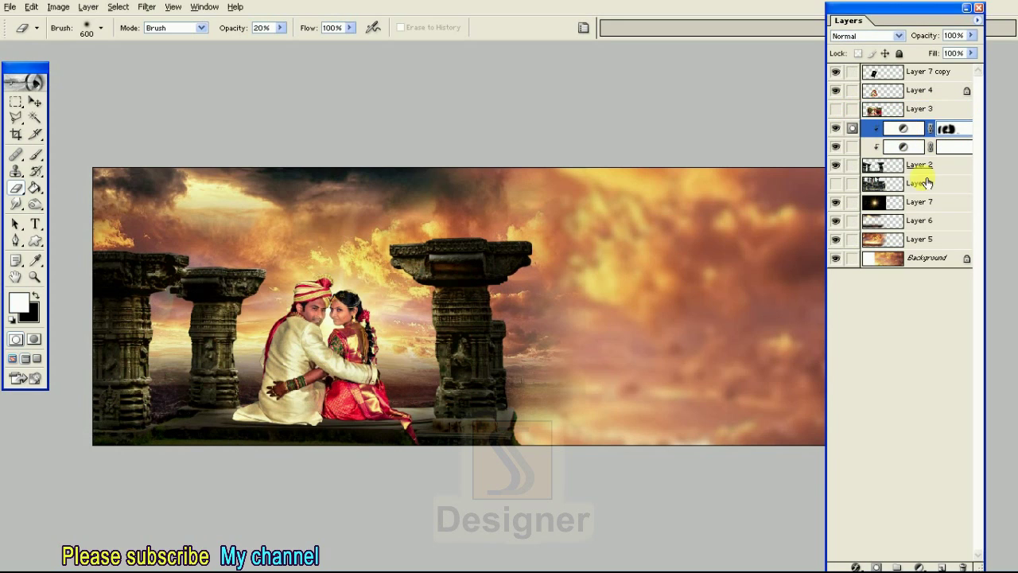
pyautogui.click(943, 566)
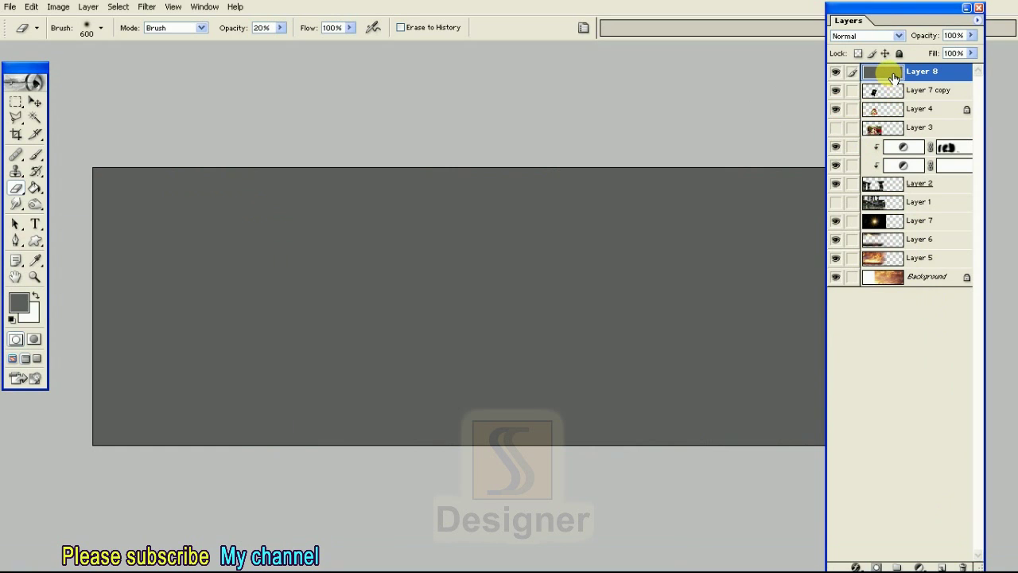
# - Set Layer 8's blend mode to Color Dodge and give it a black mask
pyautogui.click(835, 71)
pyautogui.click(837, 72)
pyautogui.click(887, 49)
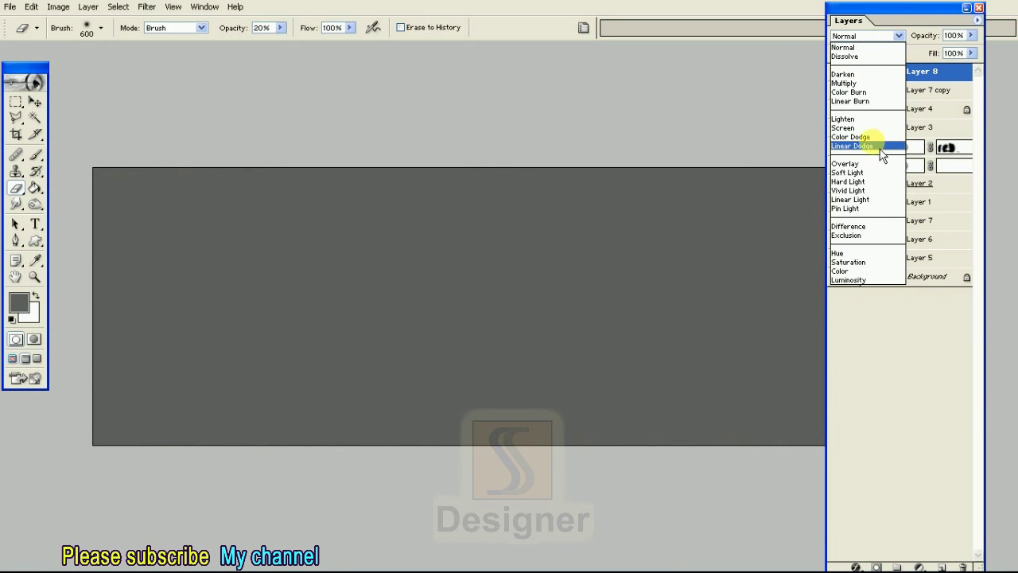
pyautogui.click(875, 139)
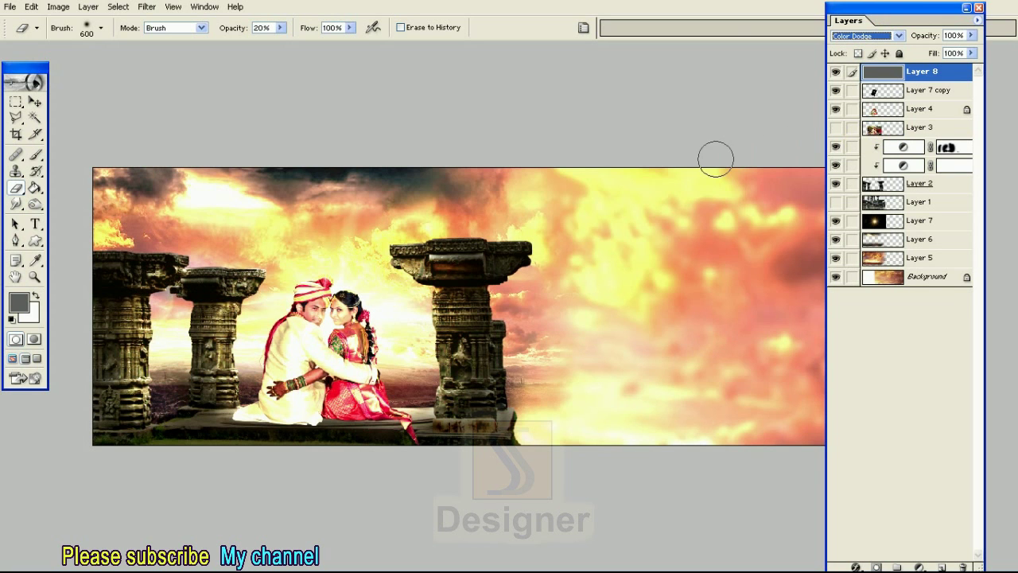
pyautogui.keyDown('alt'); pyautogui.click(877, 567); pyautogui.keyUp('alt')
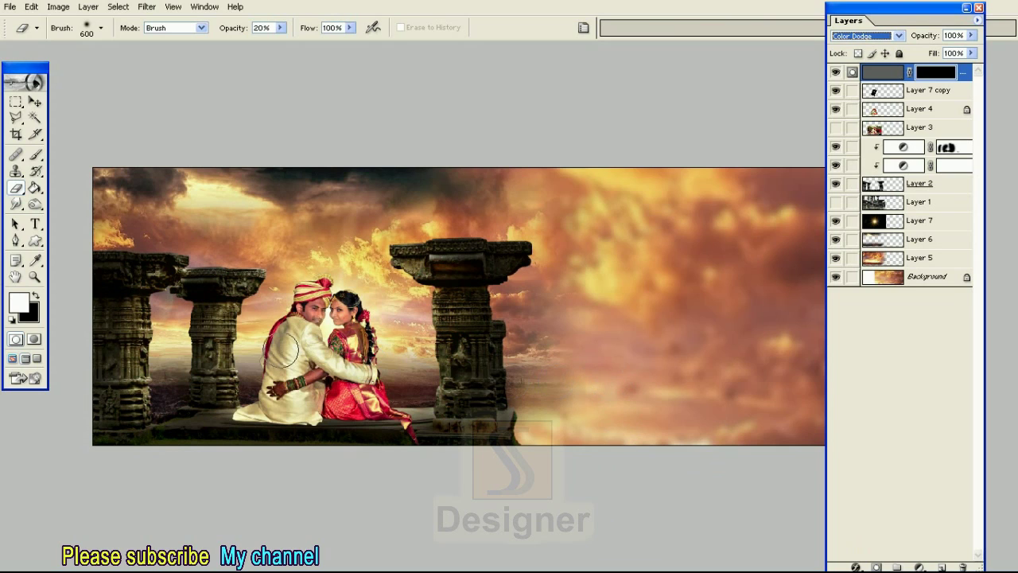
# - Set the eraser to 72% opacity and 900 px, revealing dodge on the right pillar top
pyautogui.moveTo(31, 198); pyautogui.dragTo(68, 188)
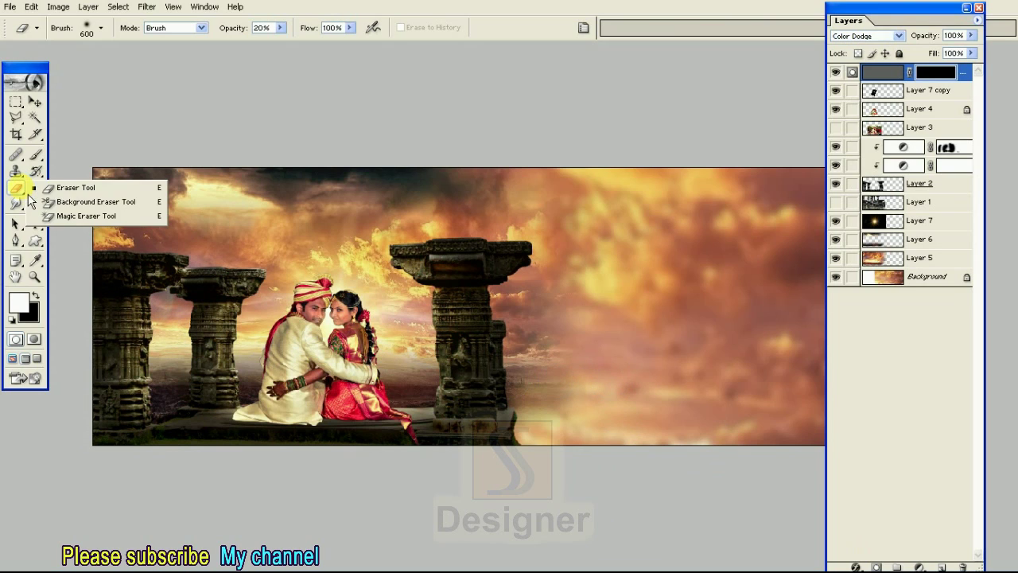
pyautogui.moveTo(295, 52); pyautogui.dragTo(326, 39)
pyautogui.press(']')
pyautogui.press(']')
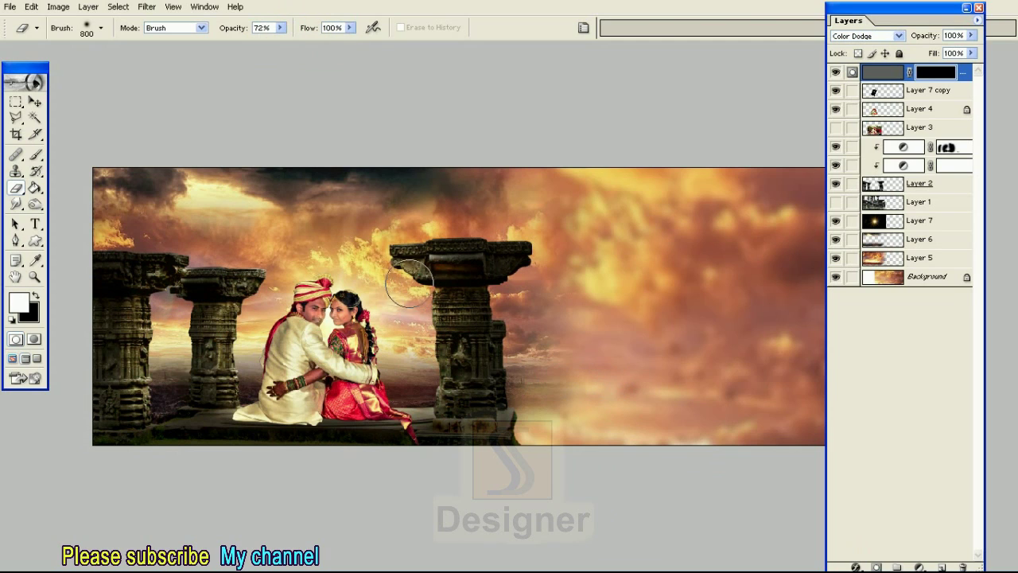
pyautogui.press(']')
# - Reveal dodge highlights along the right pillar shaft and the left pillar capital
pyautogui.press(']')
pyautogui.click(37, 297)
pyautogui.moveTo(405, 282)
pyautogui.mouseDown()
pyautogui.moveTo(419, 291)
pyautogui.moveTo(428, 269)
pyautogui.moveTo(444, 283)
pyautogui.moveTo(458, 391)
pyautogui.mouseUp()
pyautogui.press('[')
pyautogui.press('[')
pyautogui.press('[')
pyautogui.press(']')
pyautogui.press(']')
pyautogui.press(']')
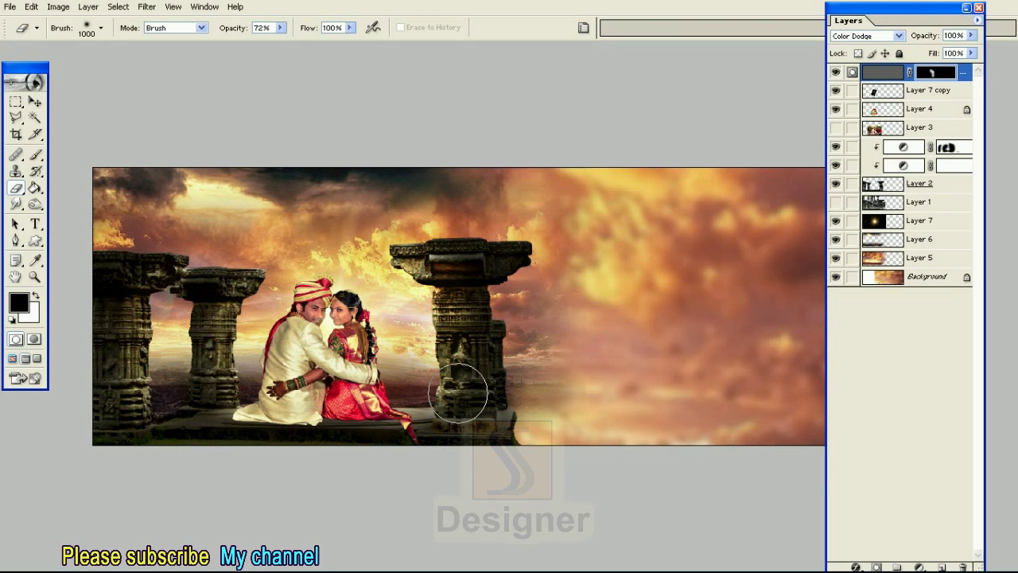
pyautogui.moveTo(457, 392); pyautogui.dragTo(454, 261)
pyautogui.press('[')
pyautogui.press('[')
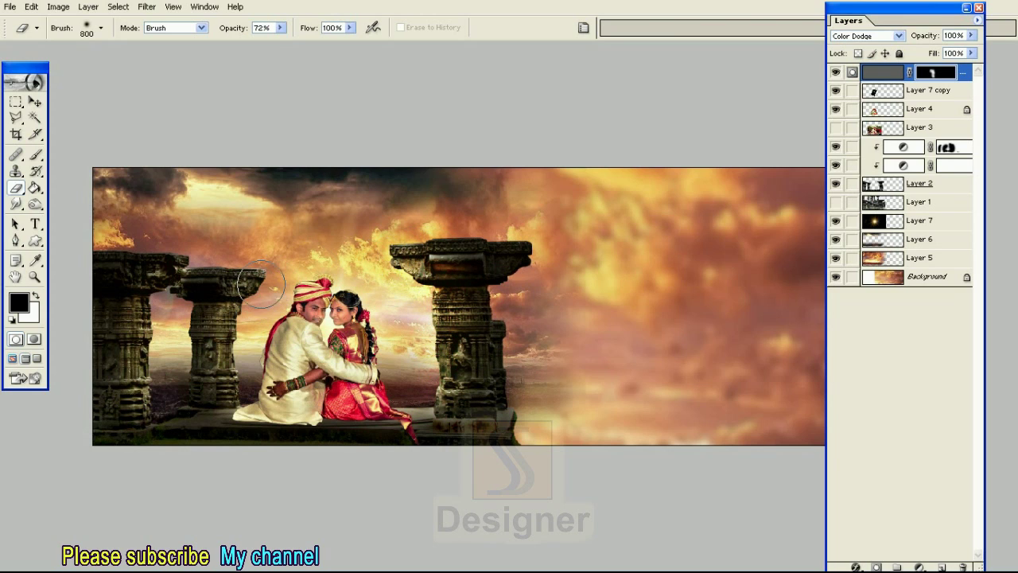
pyautogui.moveTo(258, 279)
pyautogui.mouseDown()
pyautogui.moveTo(236, 295)
pyautogui.moveTo(254, 305)
pyautogui.mouseUp()
# - Brighten the left pillar shaft, then the leftmost pillar lightly at 40% opacity
pyautogui.press(']')
pyautogui.press(']')
pyautogui.press(']')
pyautogui.press('[')
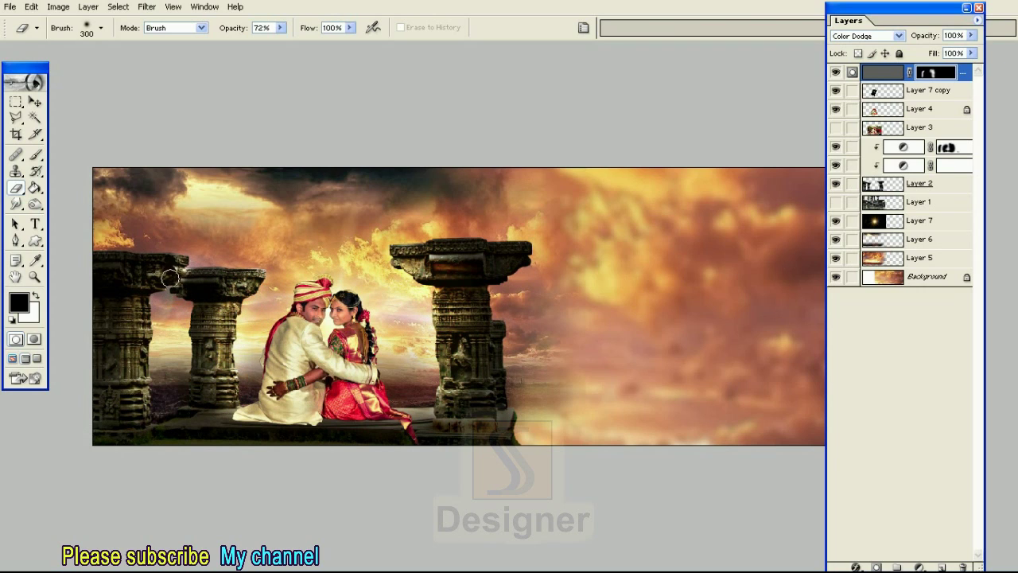
pyautogui.moveTo(154, 292); pyautogui.dragTo(134, 412)
pyautogui.press(']')
pyautogui.press(']')
pyautogui.press('4')
pyautogui.moveTo(134, 389)
pyautogui.mouseDown()
pyautogui.moveTo(137, 296)
pyautogui.moveTo(175, 262)
pyautogui.mouseUp()
# - Brighten the bottom ledge slightly and link Layer 7 copy down through Layer 6
pyautogui.press('[')
pyautogui.press('[')
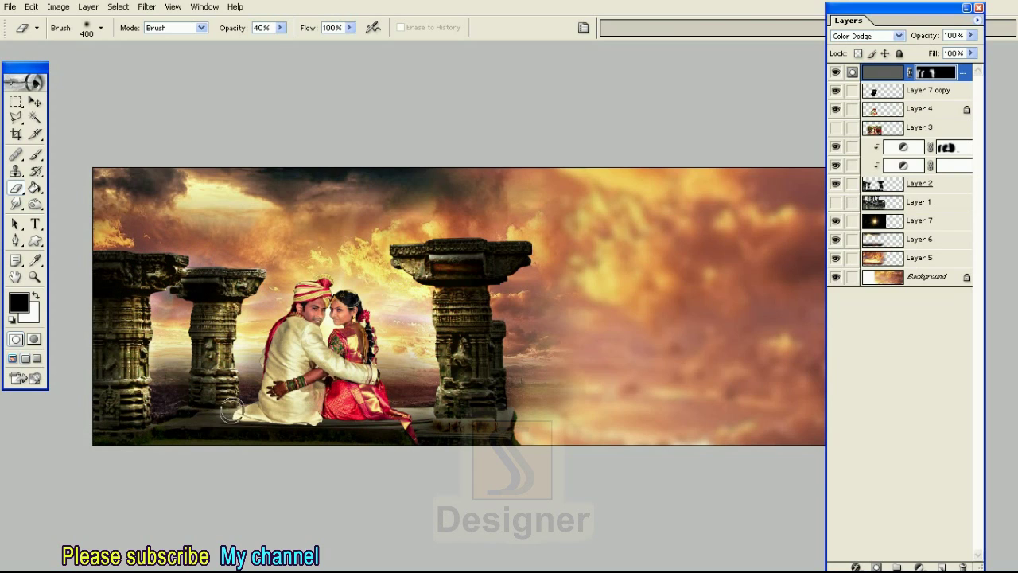
pyautogui.press('[')
pyautogui.moveTo(222, 415); pyautogui.dragTo(434, 431)
pyautogui.press(']')
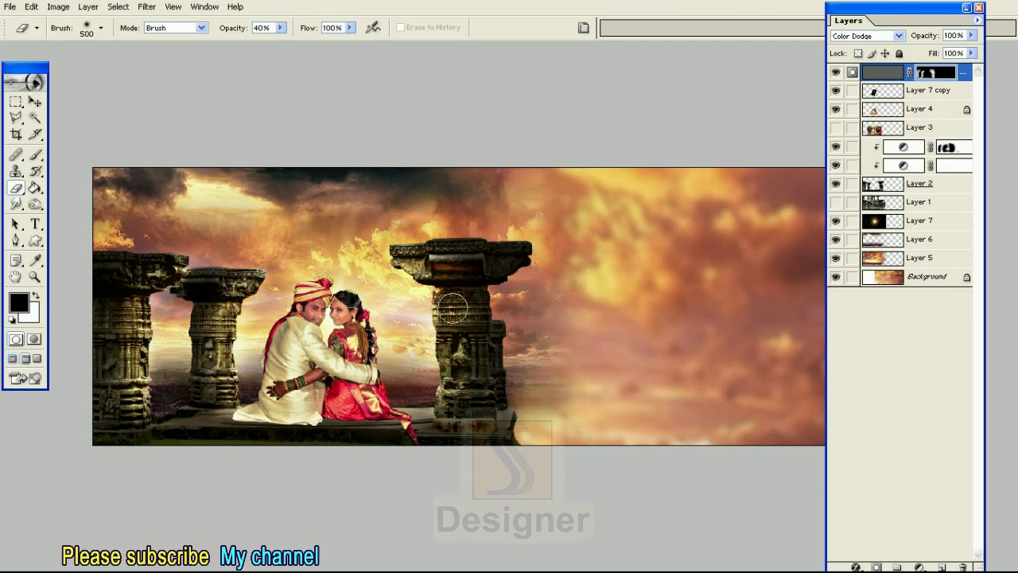
pyautogui.press('[')
pyautogui.press('[')
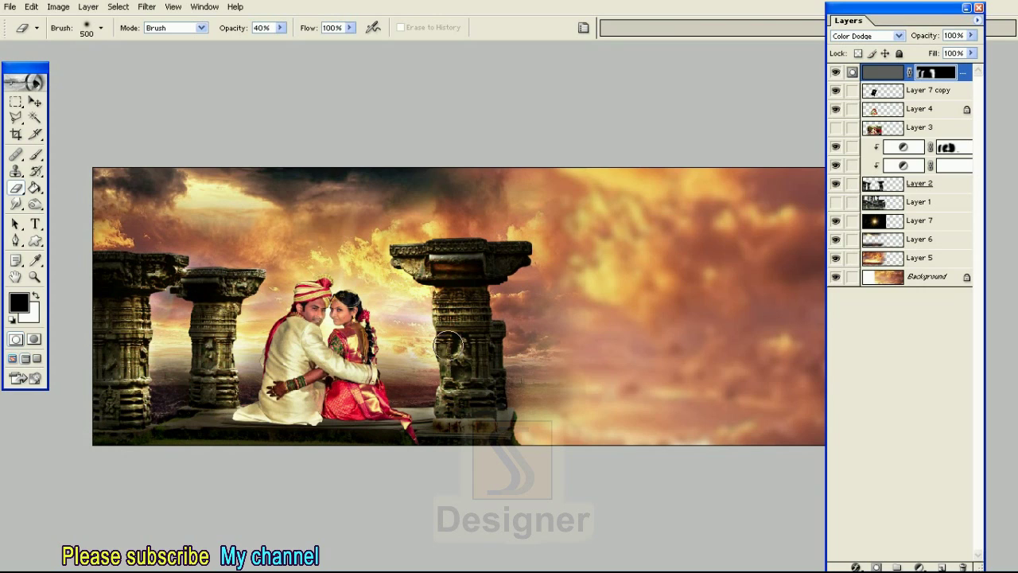
pyautogui.press(']')
pyautogui.press(']')
pyautogui.press(']')
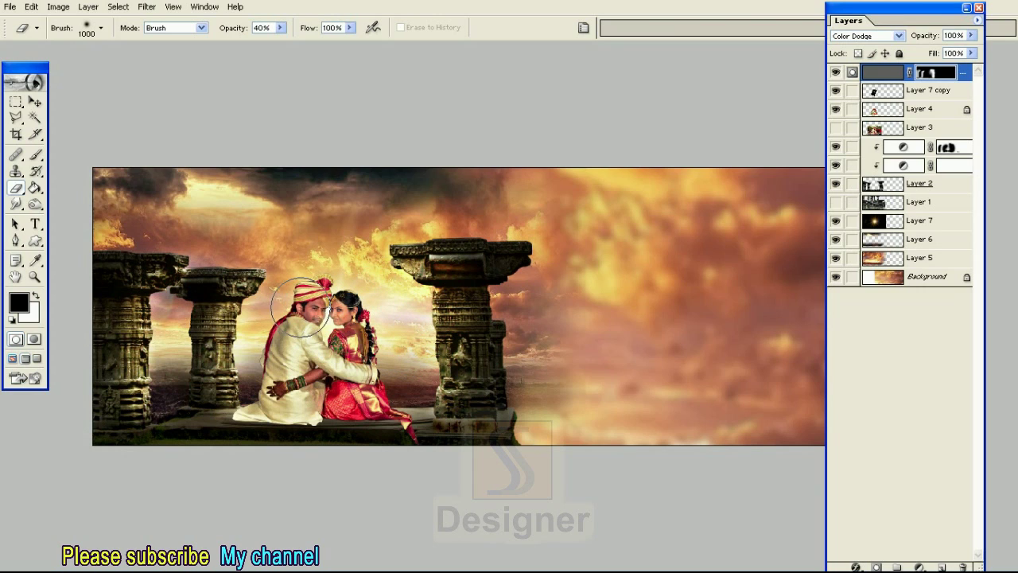
pyautogui.press(']')
pyautogui.press(']')
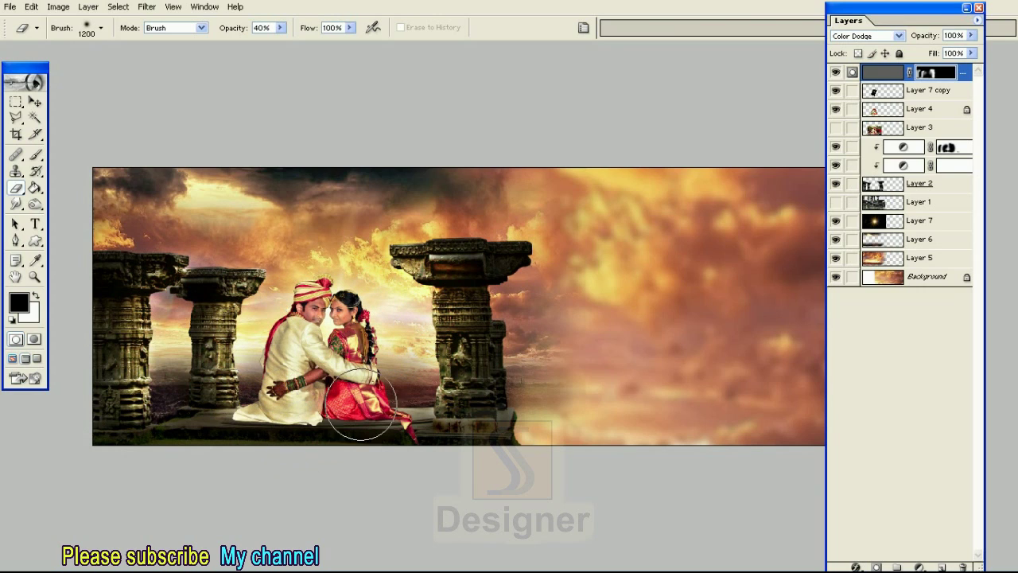
pyautogui.press('[')
pyautogui.press('[')
pyautogui.press(']')
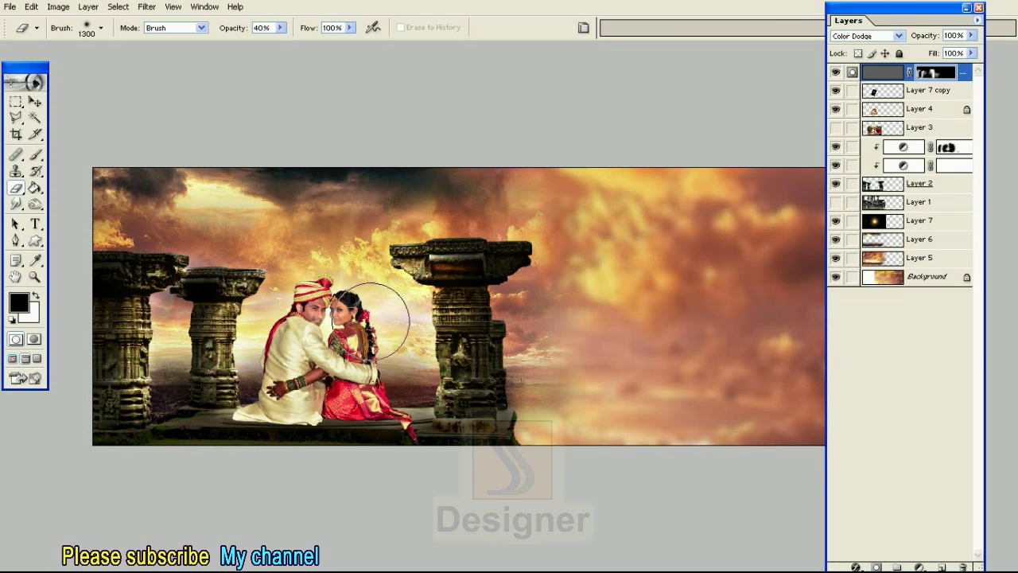
pyautogui.press('[')
pyautogui.press('[')
pyautogui.press('[')
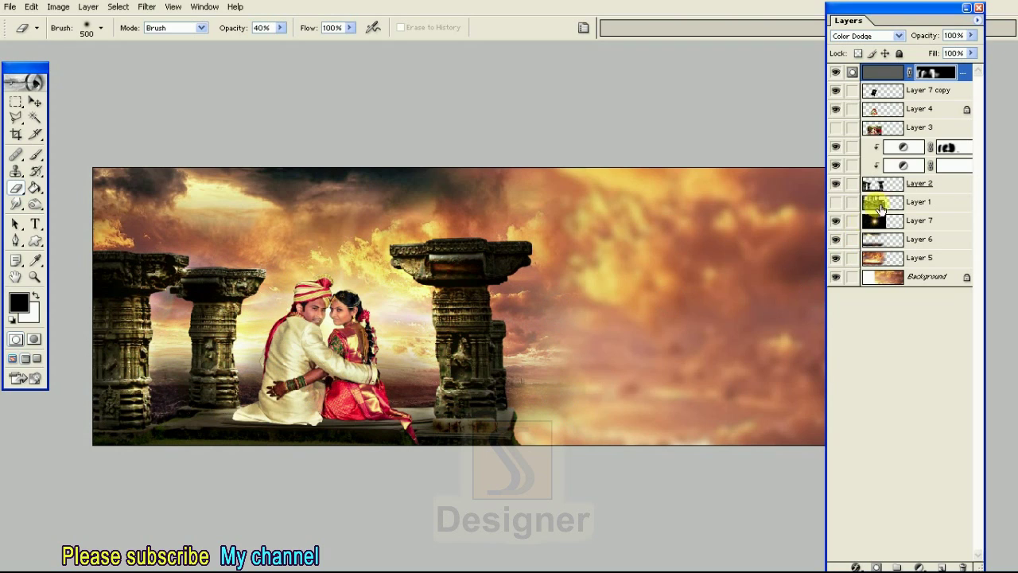
pyautogui.moveTo(852, 90)
pyautogui.mouseDown()
pyautogui.moveTo(866, 248)
pyautogui.moveTo(849, 348)
pyautogui.mouseUp()
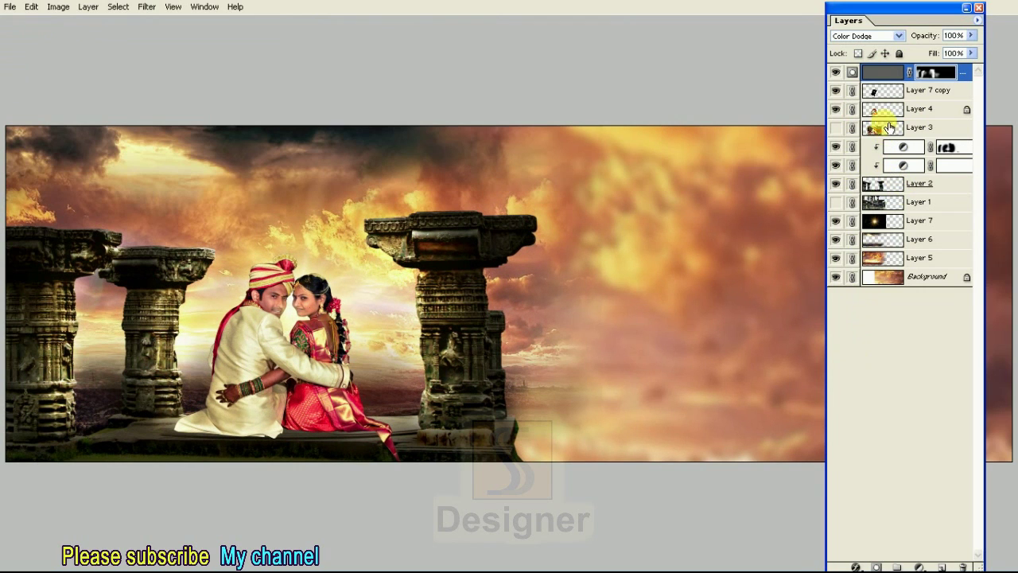
pyautogui.click(880, 111)
# - Shift the couple layer's midtones toward green with a Color Balance adjustment
pyautogui.click(835, 109)
pyautogui.click(835, 108)
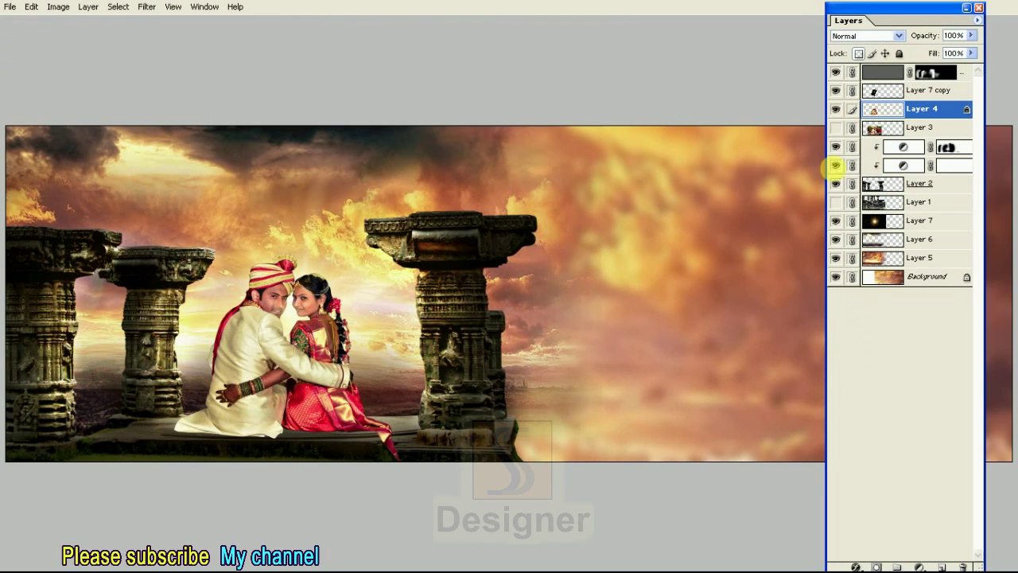
pyautogui.click(58, 7)
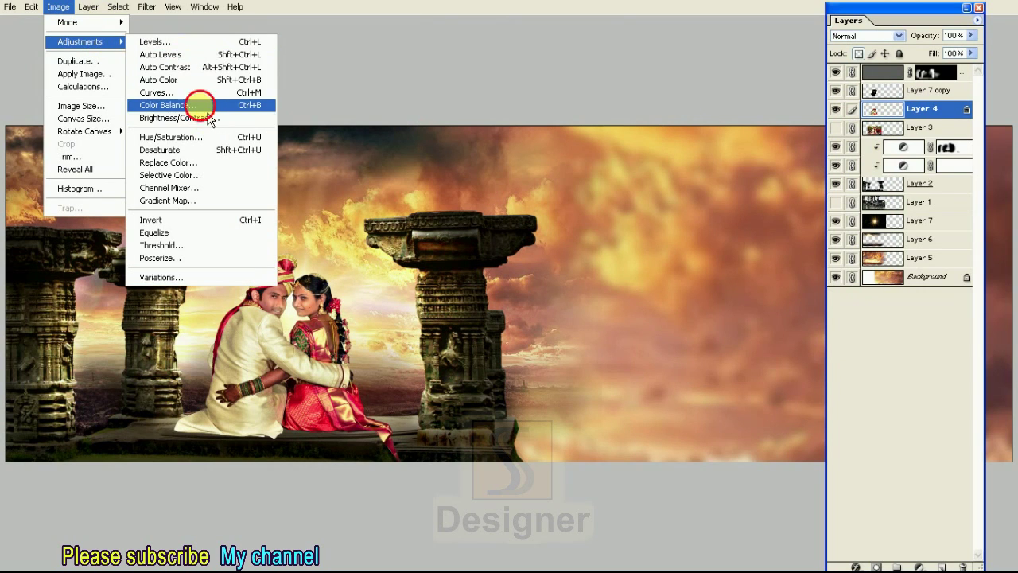
pyautogui.moveTo(79, 41)
pyautogui.click(195, 103)
pyautogui.moveTo(778, 113); pyautogui.dragTo(798, 114)
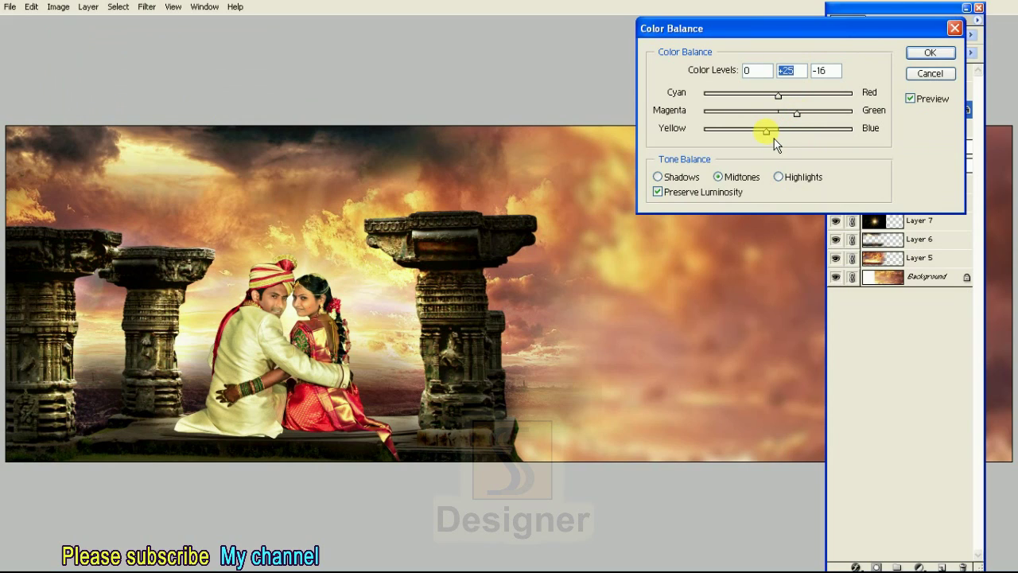
pyautogui.click(773, 139)
pyautogui.click(919, 56)
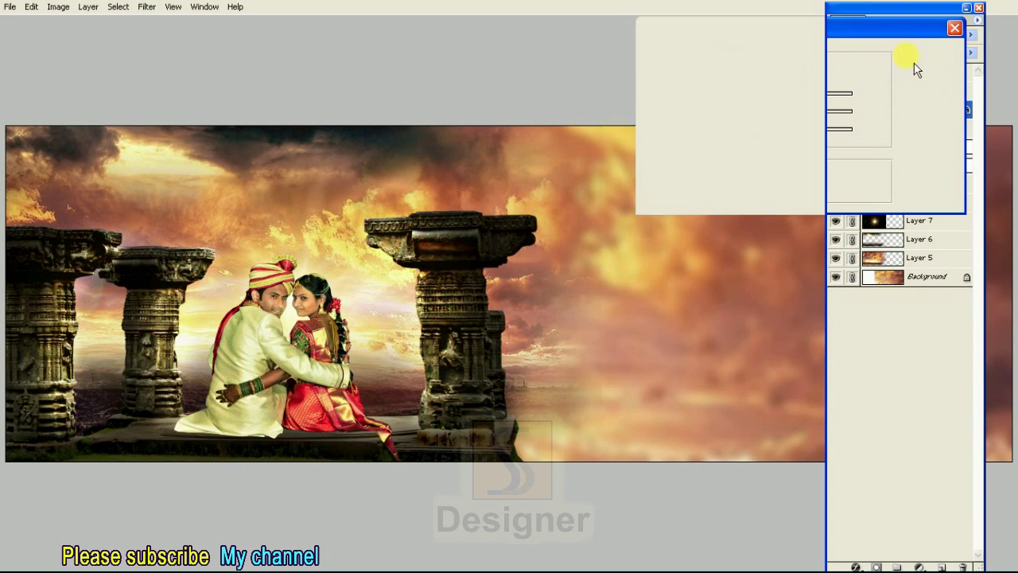
# - Apply Levels with midtone 0.83 to Layer 4, then add a Hue/Saturation adjustment layer
pyautogui.click(60, 6)
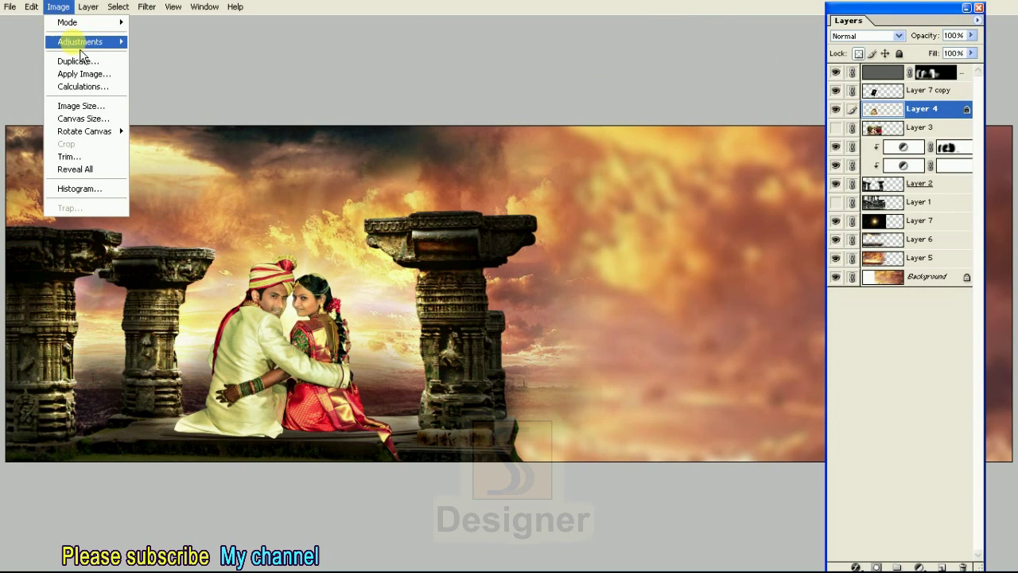
pyautogui.moveTo(79, 41)
pyautogui.click(189, 40)
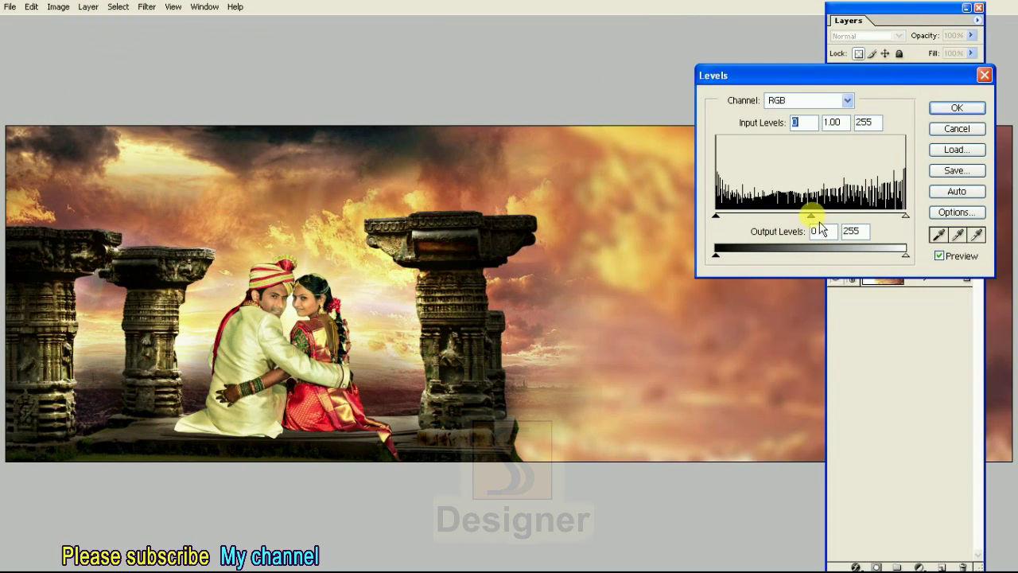
pyautogui.moveTo(816, 215); pyautogui.dragTo(822, 215)
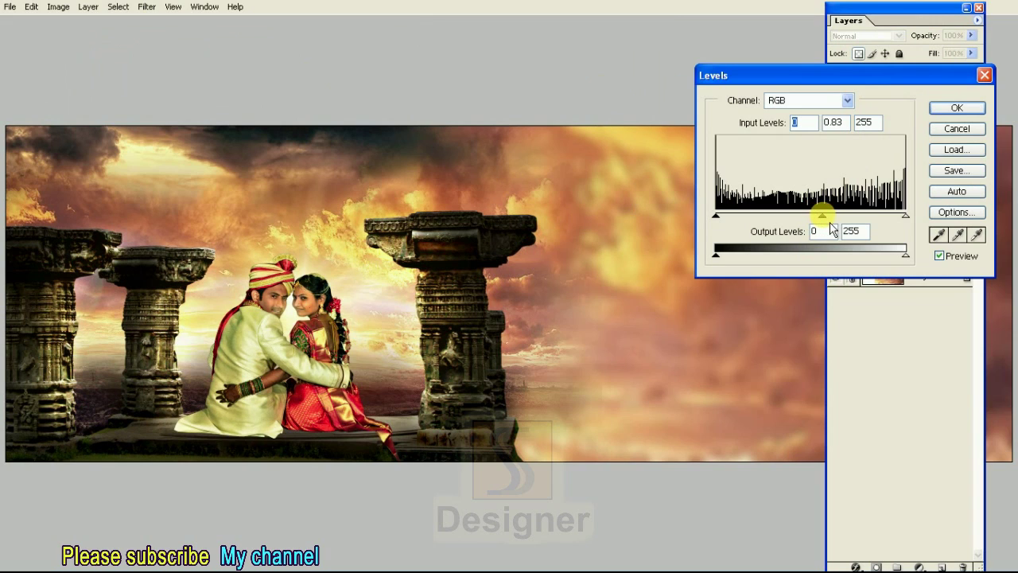
pyautogui.click(957, 108)
pyautogui.hotkey('ctrl', 'shift', 'f')
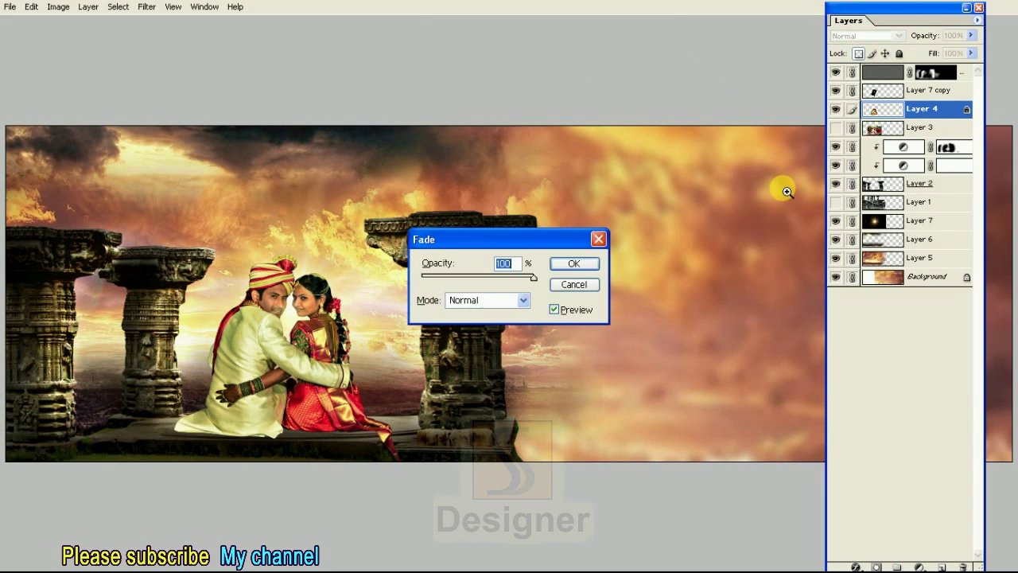
pyautogui.press('Escape')
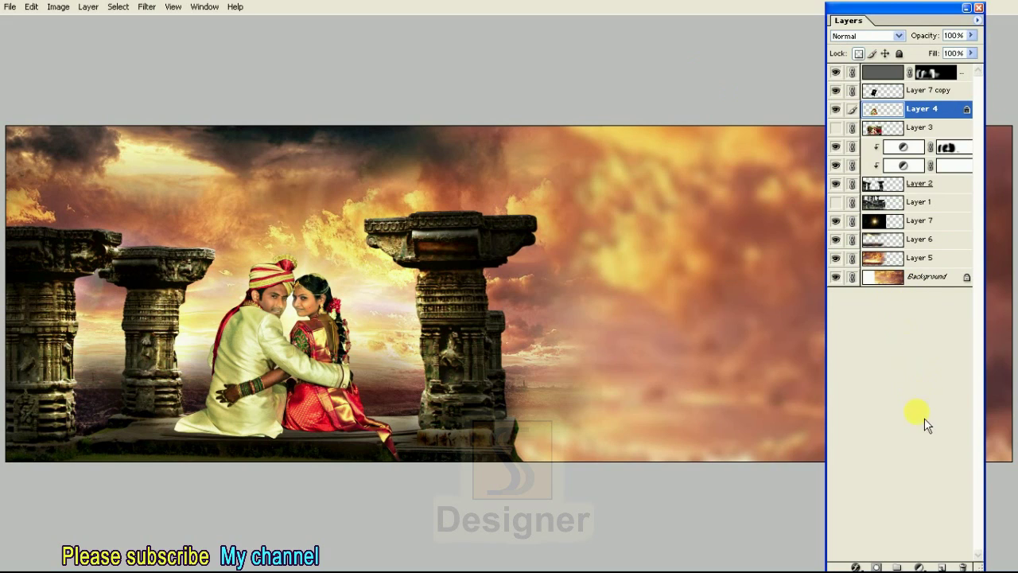
pyautogui.click(920, 566)
pyautogui.click(875, 486)
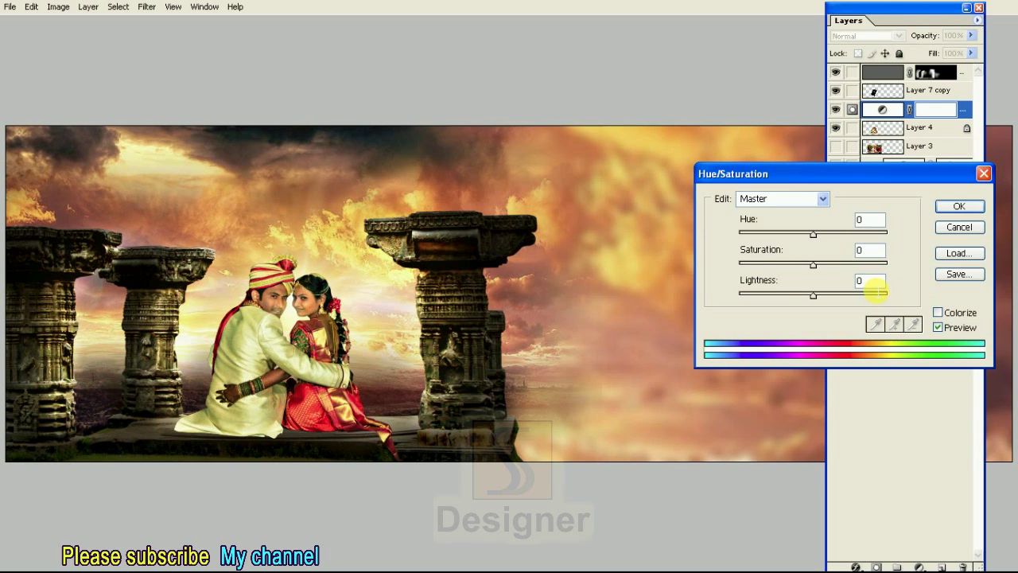
# - Set the Hue/Saturation lightness to -77 and clip it to Layer 4
pyautogui.write('6')
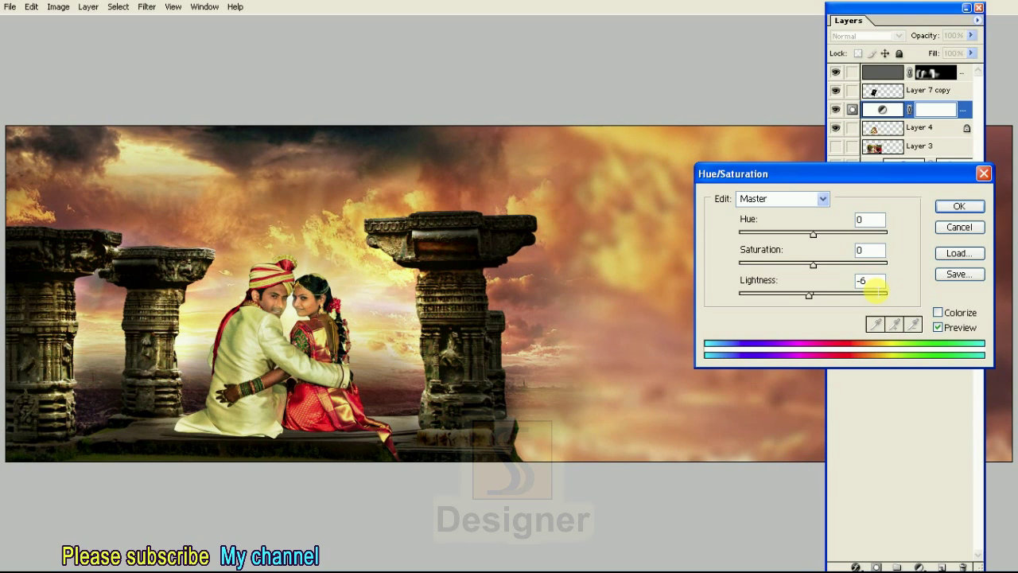
pyautogui.moveTo(875, 293); pyautogui.dragTo(871, 294)
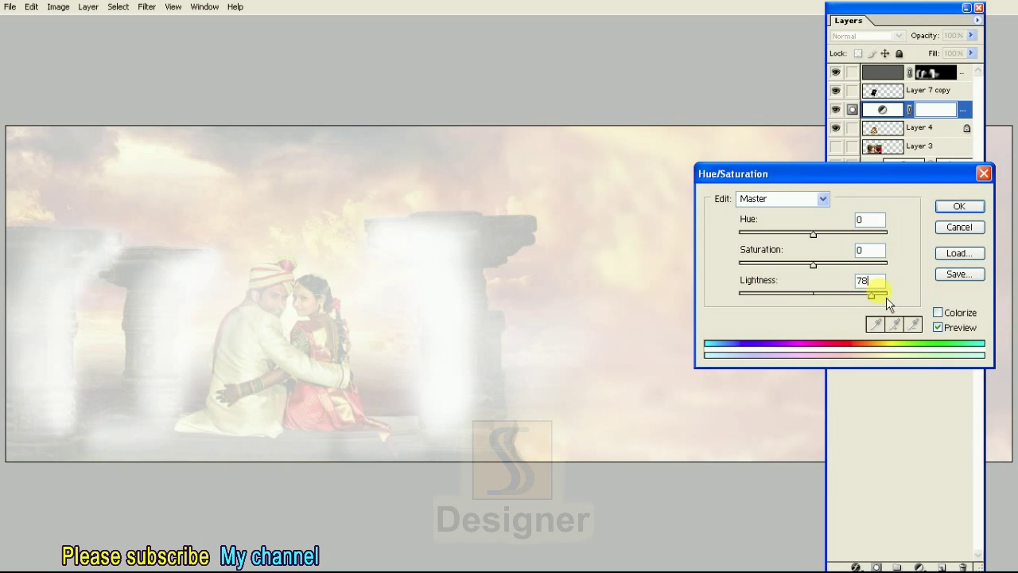
pyautogui.press('BackSpace')
pyautogui.press('BackSpace')
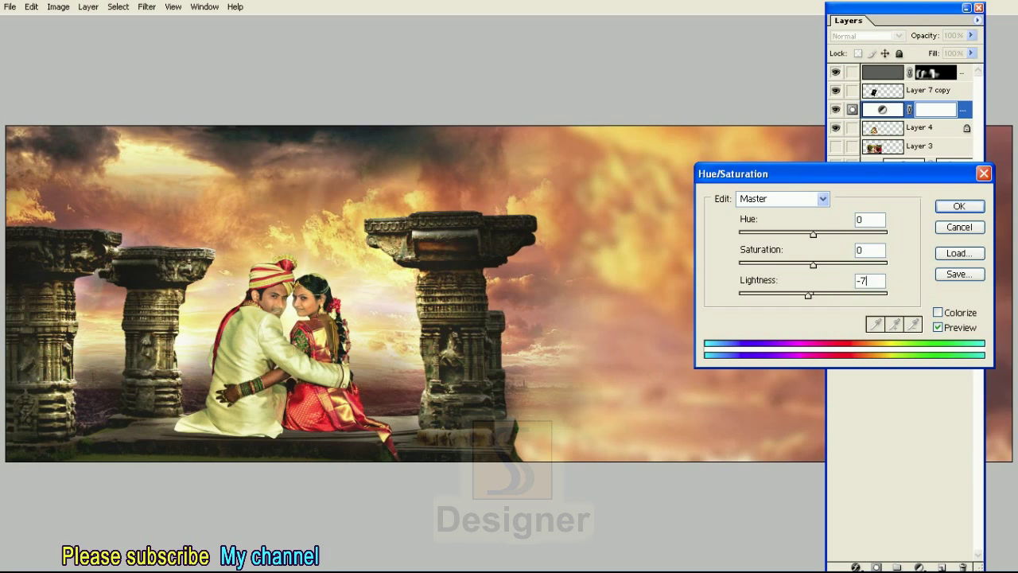
pyautogui.write('77')
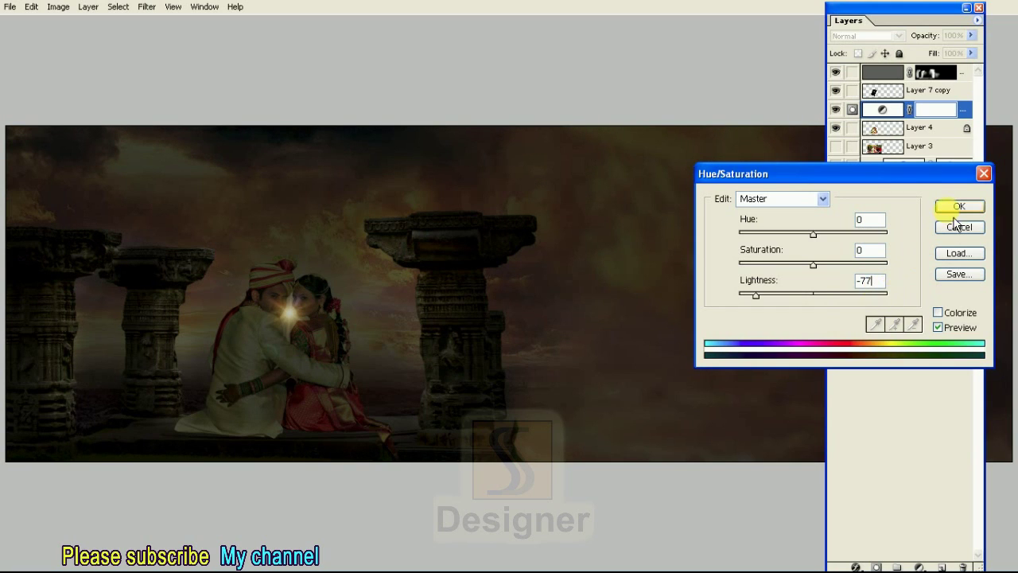
pyautogui.click(960, 206)
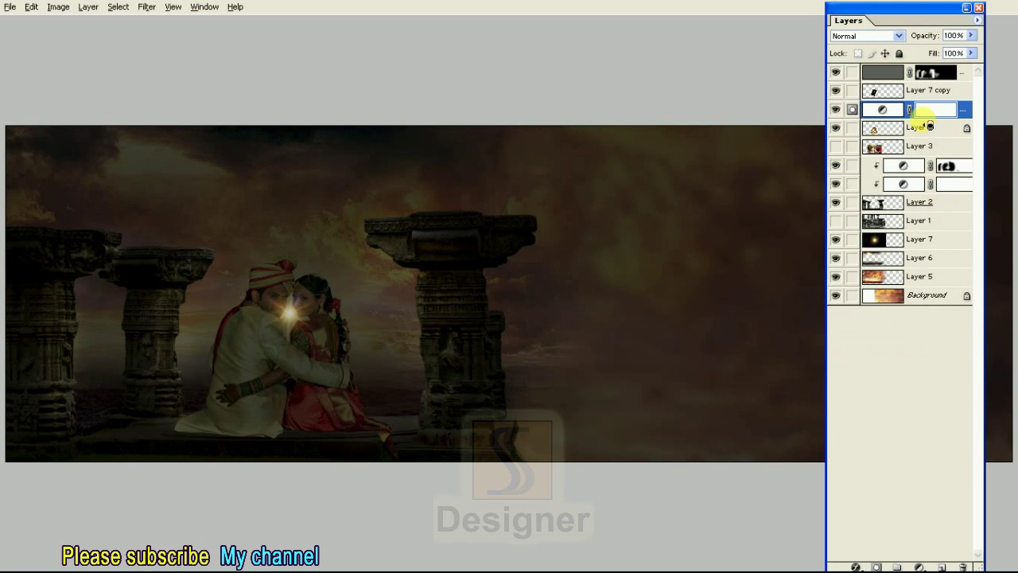
pyautogui.keyDown('alt'); pyautogui.click(929, 125); pyautogui.keyUp('alt')
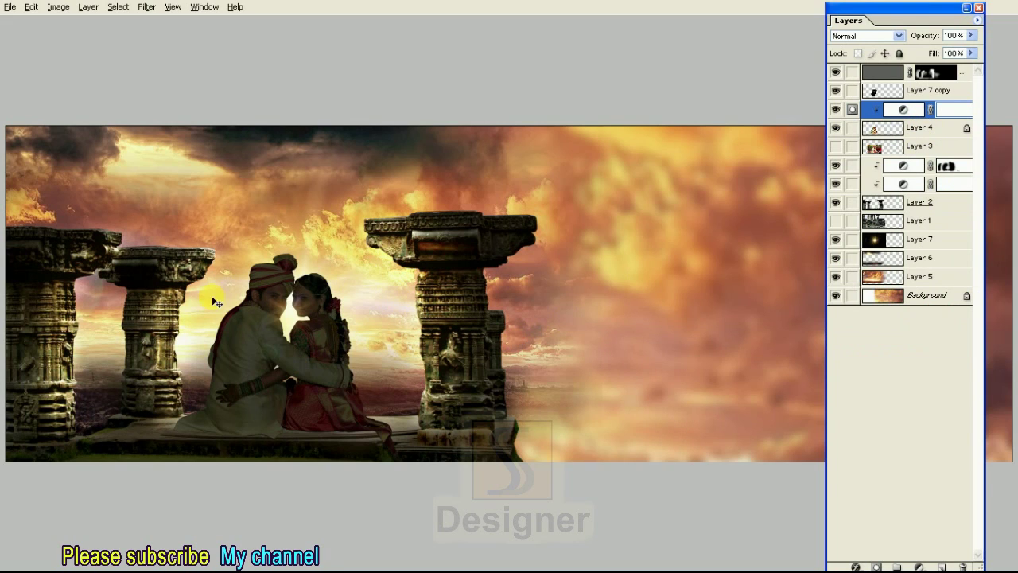
# - Erase the adjustment mask over the couple with a 100% opacity, 1400 px eraser
pyautogui.press('Tab')
pyautogui.click(16, 188)
pyautogui.click(73, 188)
pyautogui.click(280, 30)
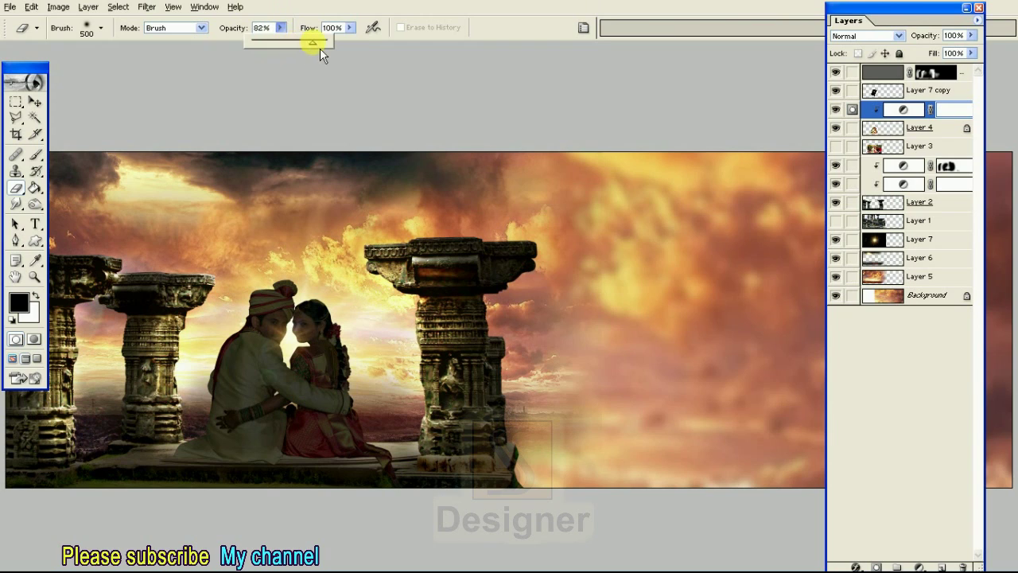
pyautogui.click(407, 85)
pyautogui.press(']')
pyautogui.press(']')
pyautogui.press(']')
pyautogui.press(']')
pyautogui.press(']')
pyautogui.press(']')
pyautogui.press(']')
pyautogui.press(']')
pyautogui.press(']')
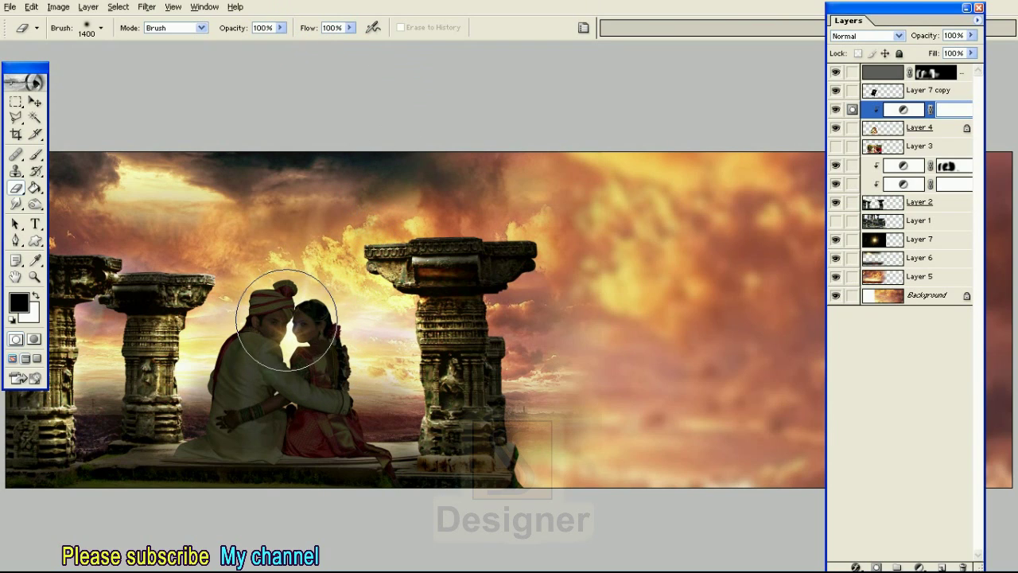
pyautogui.click(35, 295)
pyautogui.moveTo(227, 337)
pyautogui.mouseDown()
pyautogui.moveTo(318, 337)
pyautogui.moveTo(262, 318)
pyautogui.moveTo(236, 350)
pyautogui.moveTo(263, 374)
pyautogui.moveTo(303, 382)
pyautogui.moveTo(318, 295)
pyautogui.moveTo(252, 301)
pyautogui.moveTo(266, 292)
pyautogui.moveTo(328, 310)
pyautogui.moveTo(332, 350)
pyautogui.mouseUp()
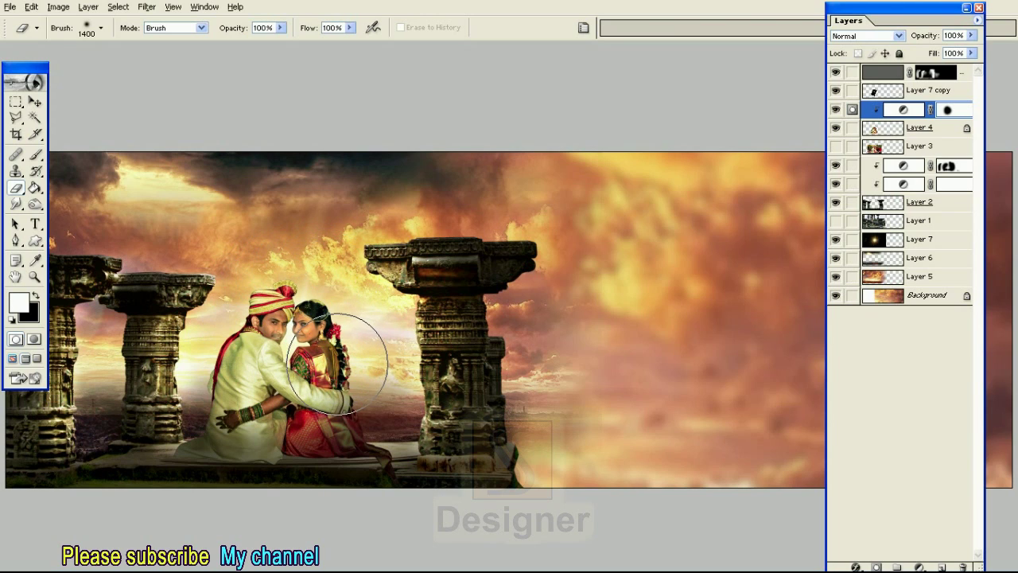
# - Set the eraser to 60% and 700 px, then deepen the lightness to -90
pyautogui.press('[')
pyautogui.press('[')
pyautogui.press('[')
pyautogui.press('6')
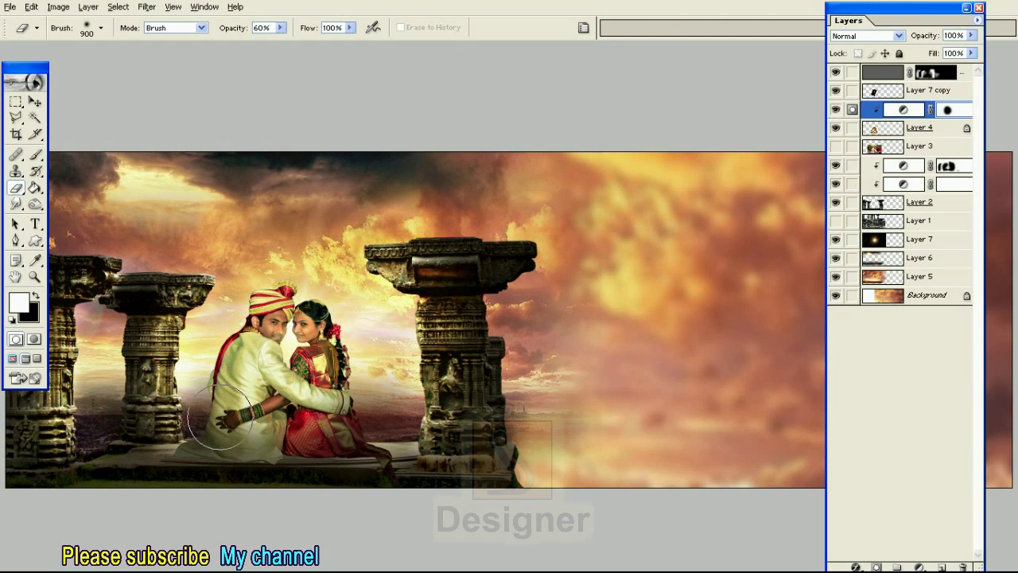
pyautogui.press('[')
pyautogui.press('[')
pyautogui.press('[')
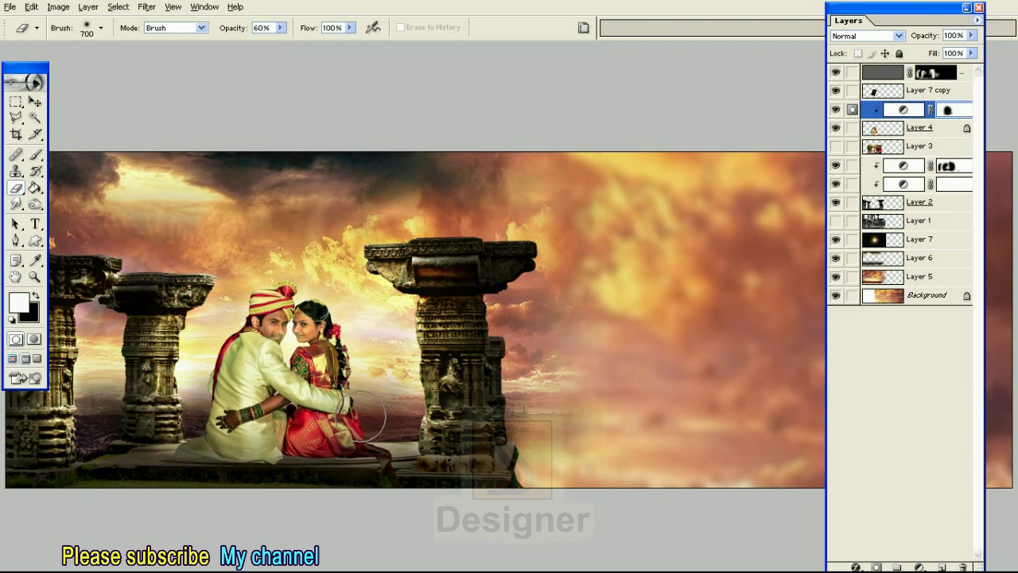
pyautogui.press(']')
pyautogui.press(']')
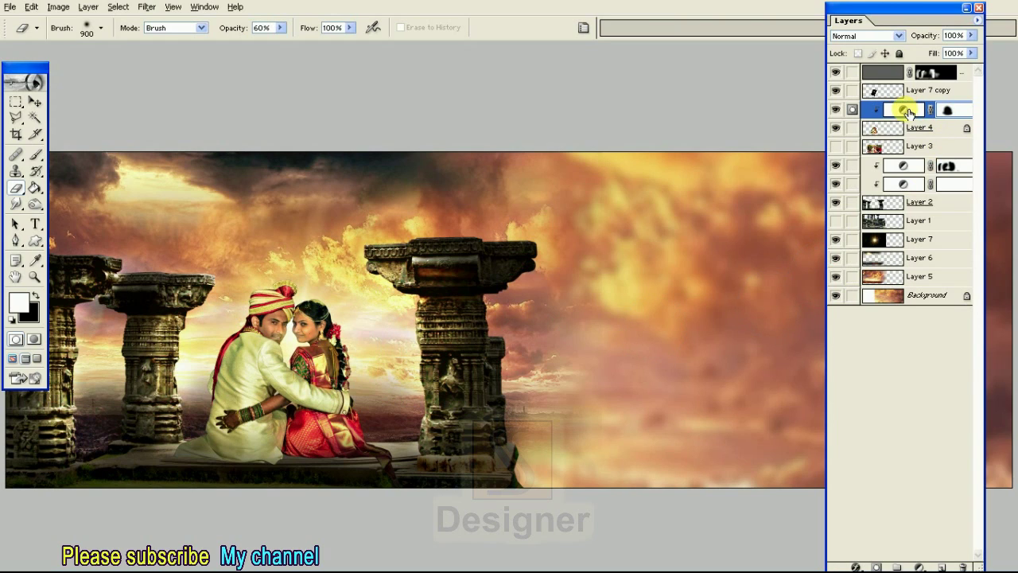
pyautogui.doubleClick(908, 112)
pyautogui.moveTo(765, 303); pyautogui.dragTo(753, 302)
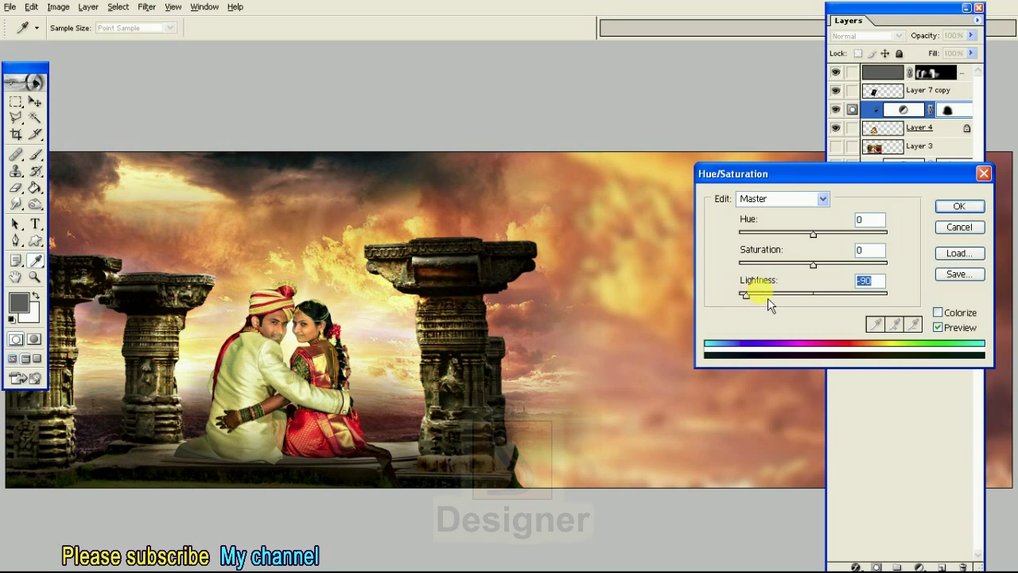
pyautogui.click(959, 206)
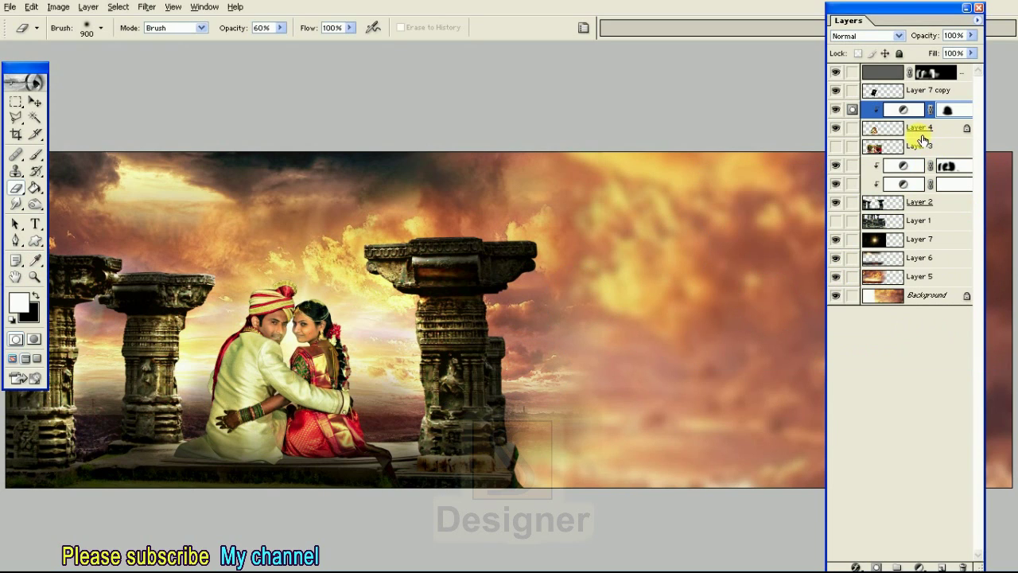
pyautogui.click(920, 148)
pyautogui.click(836, 148)
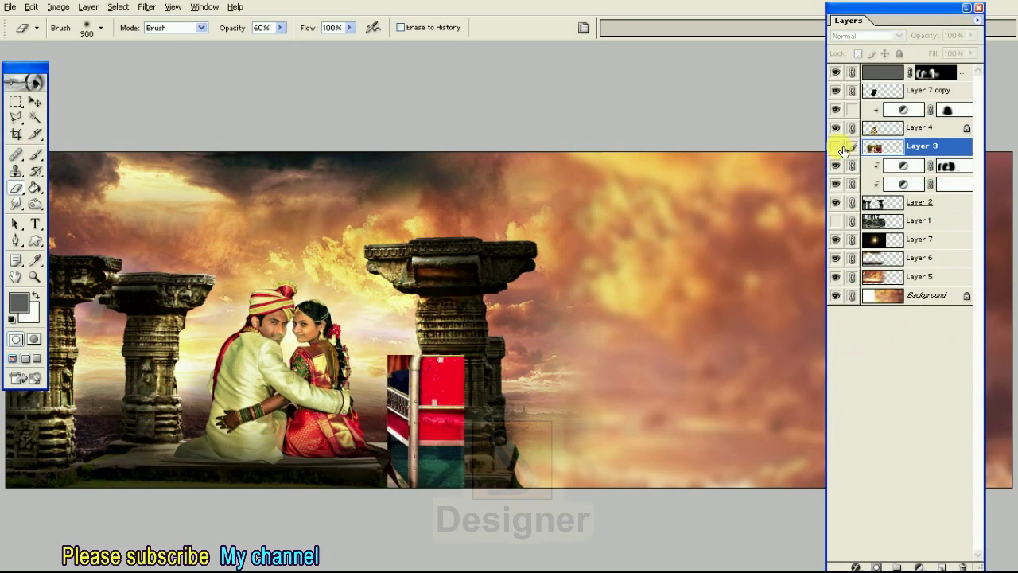
# - Add Layer 9 above Layer 3, link the layers, and pick near-black 0C0D0D foreground
pyautogui.click(942, 566)
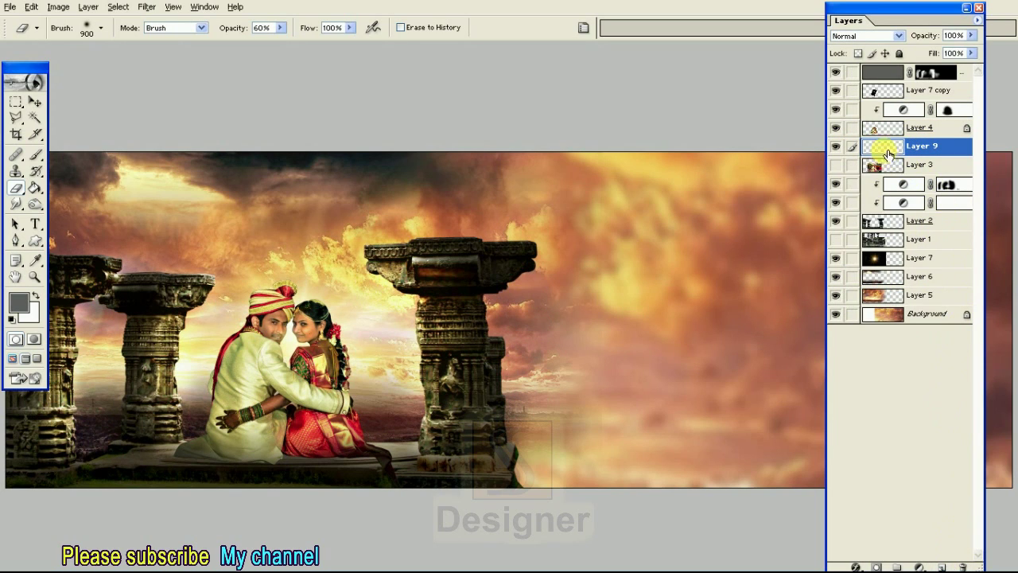
pyautogui.moveTo(851, 74); pyautogui.dragTo(863, 407)
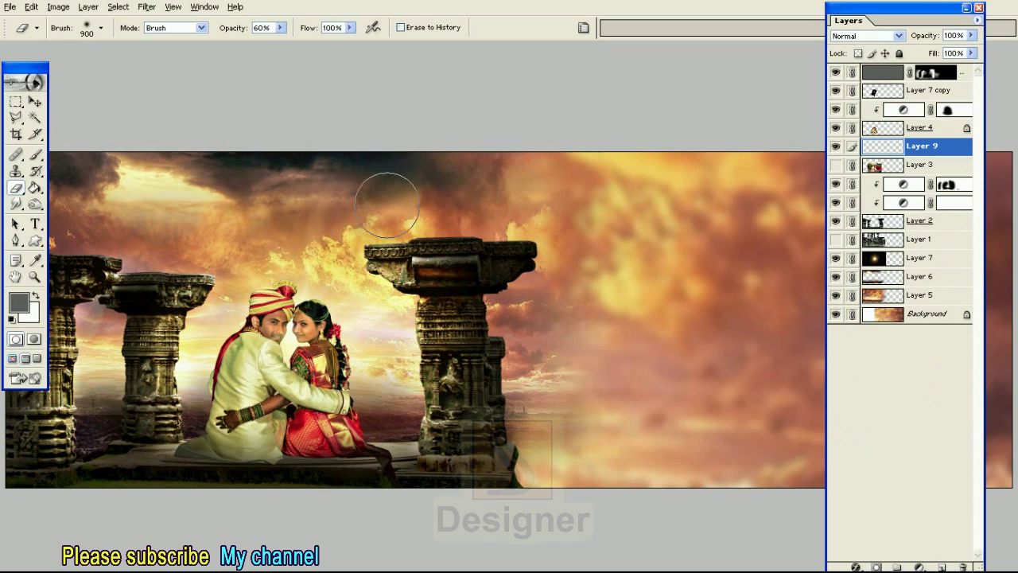
pyautogui.click(19, 302)
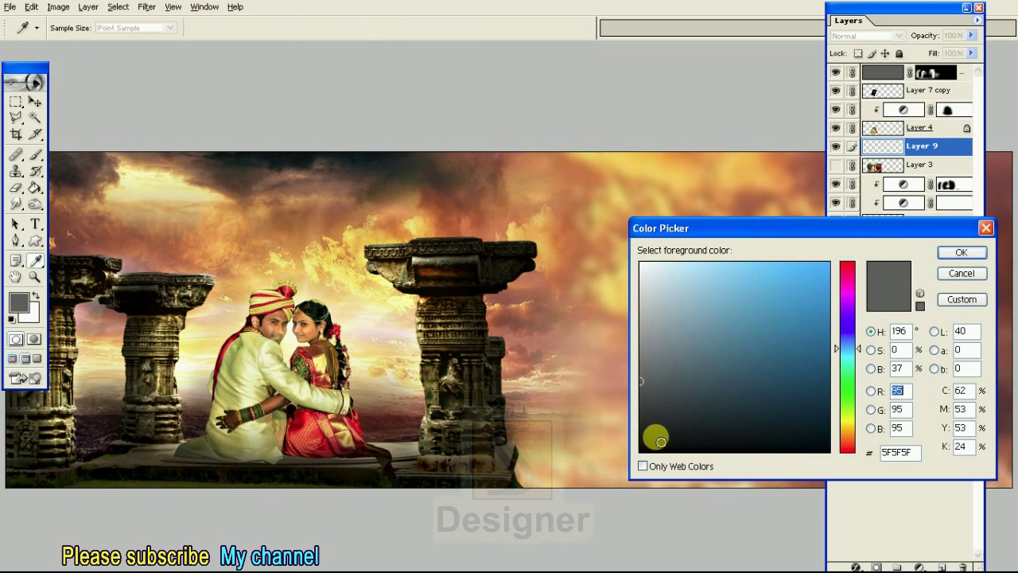
pyautogui.click(651, 443)
pyautogui.click(961, 253)
# - Set up the Brush tool from the 17 px preset at 55% opacity, enlarged to 300 px
pyautogui.press('e')
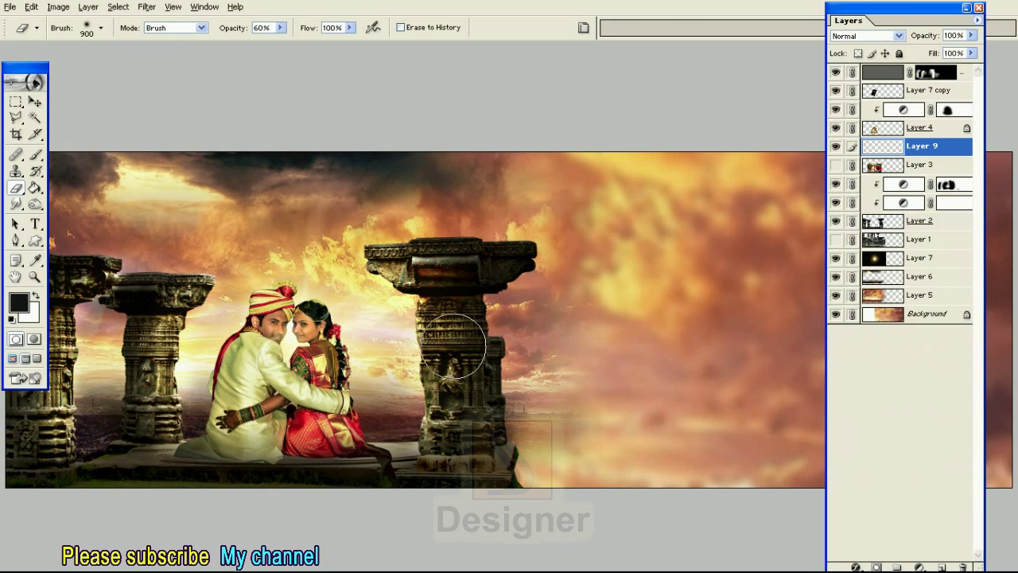
pyautogui.rightClick(40, 158)
pyautogui.click(72, 155)
pyautogui.click(93, 30)
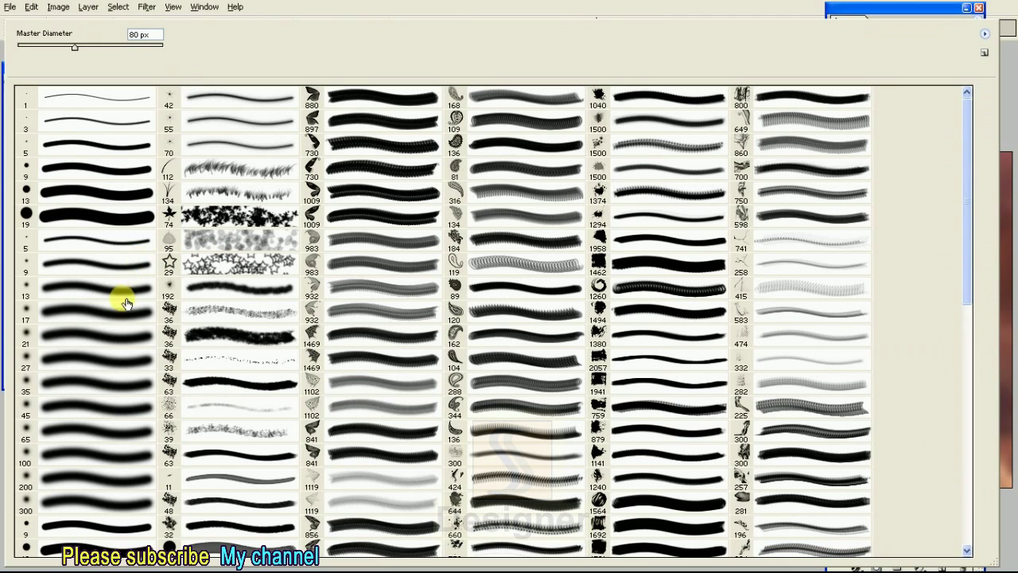
pyautogui.click(116, 311)
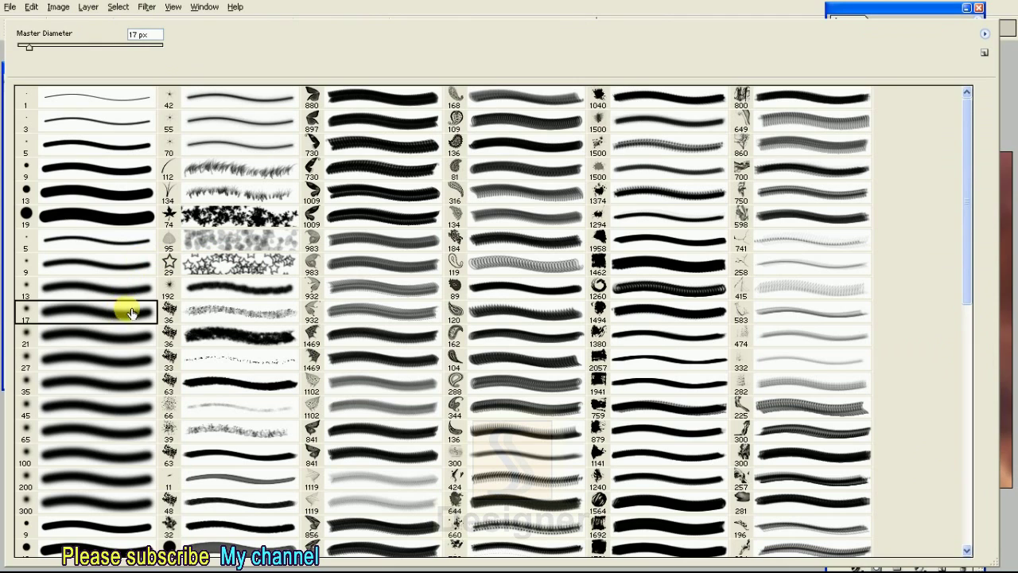
pyautogui.click(344, 291)
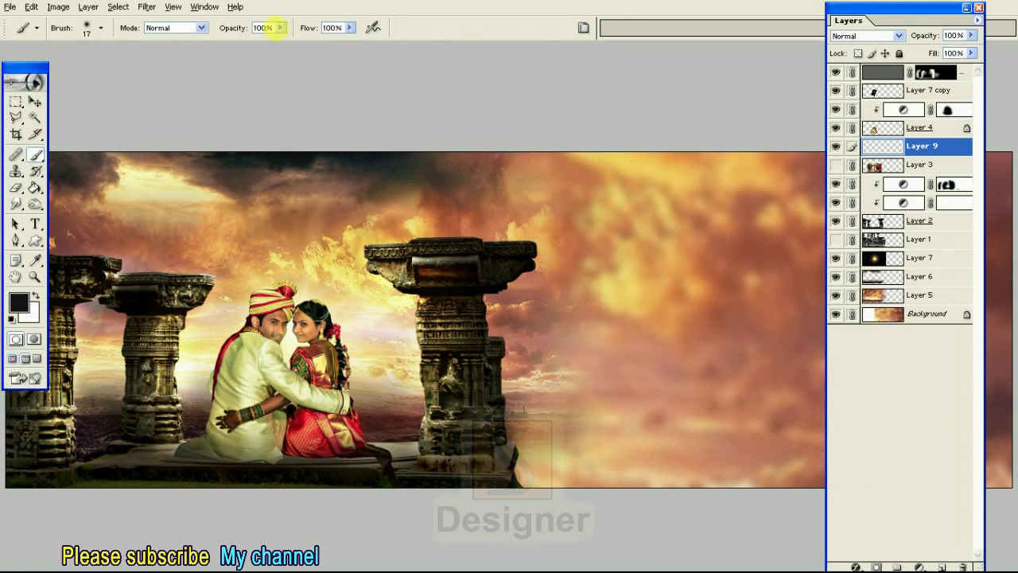
pyautogui.moveTo(280, 28); pyautogui.dragTo(262, 57)
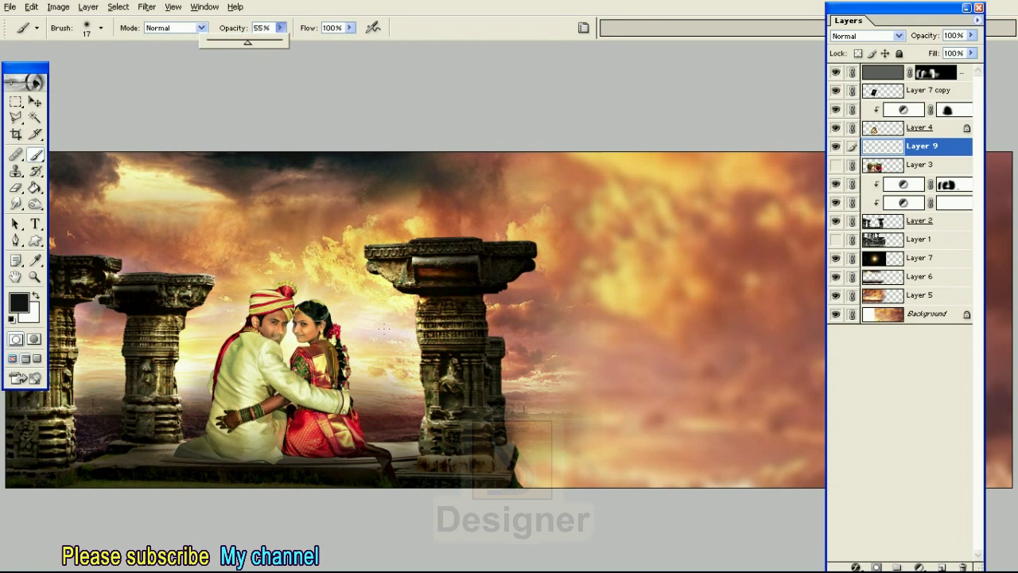
pyautogui.press(']')
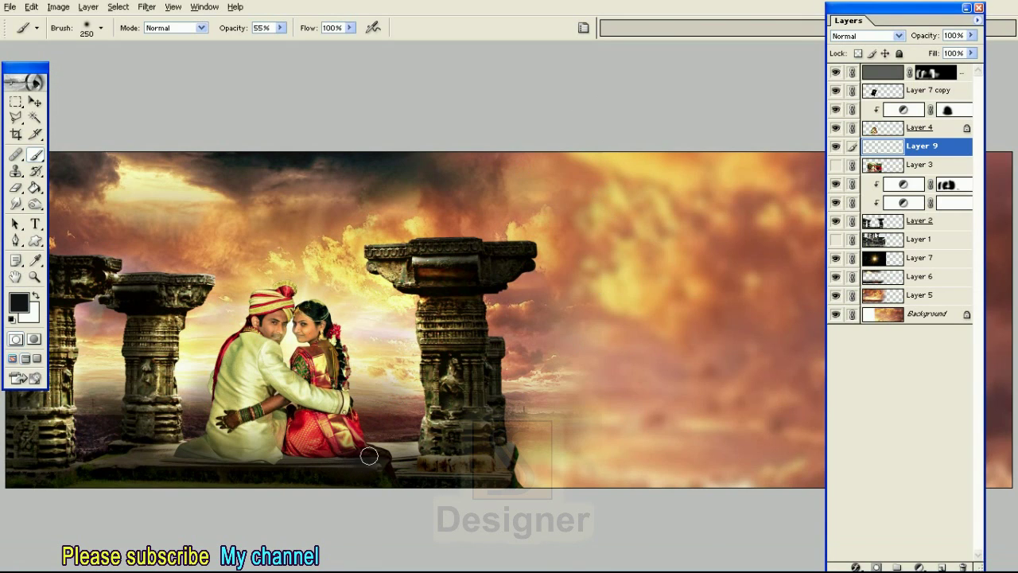
# - Paint soft dark shadows on Layer 9 along the stone ledge left of the couple and around their feet
pyautogui.press(']')
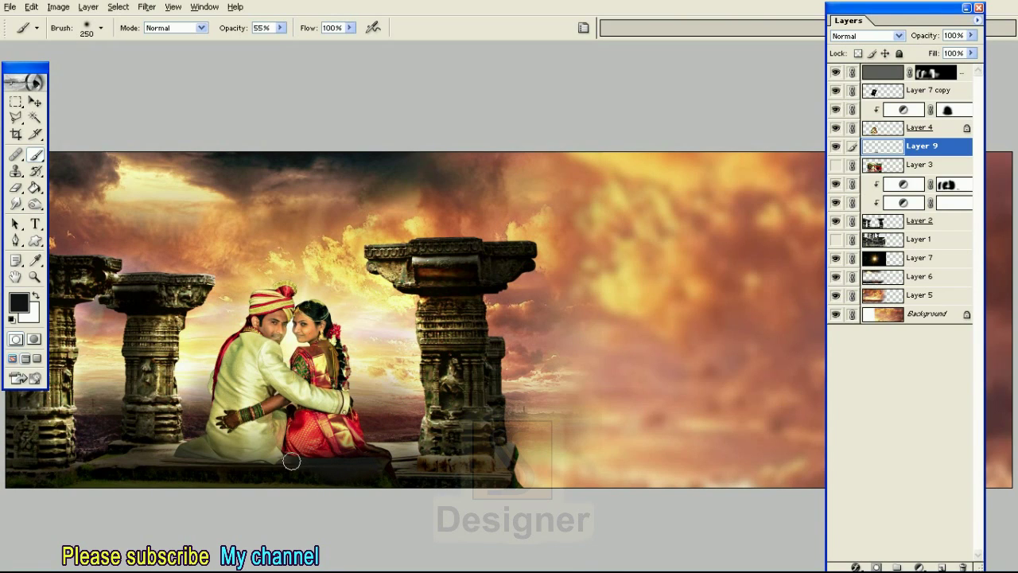
pyautogui.click(381, 475)
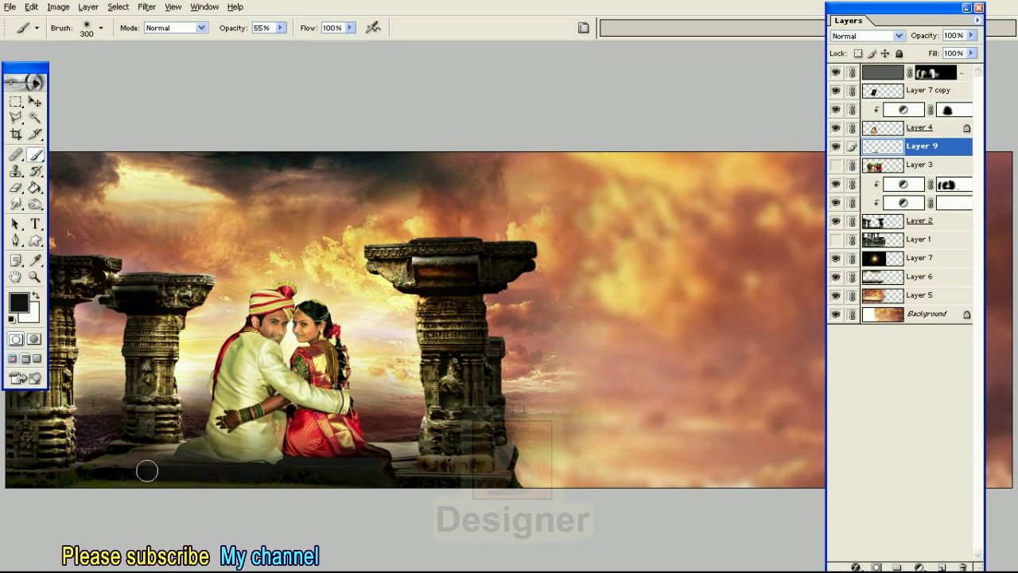
pyautogui.press('[')
pyautogui.moveTo(176, 458); pyautogui.dragTo(76, 492)
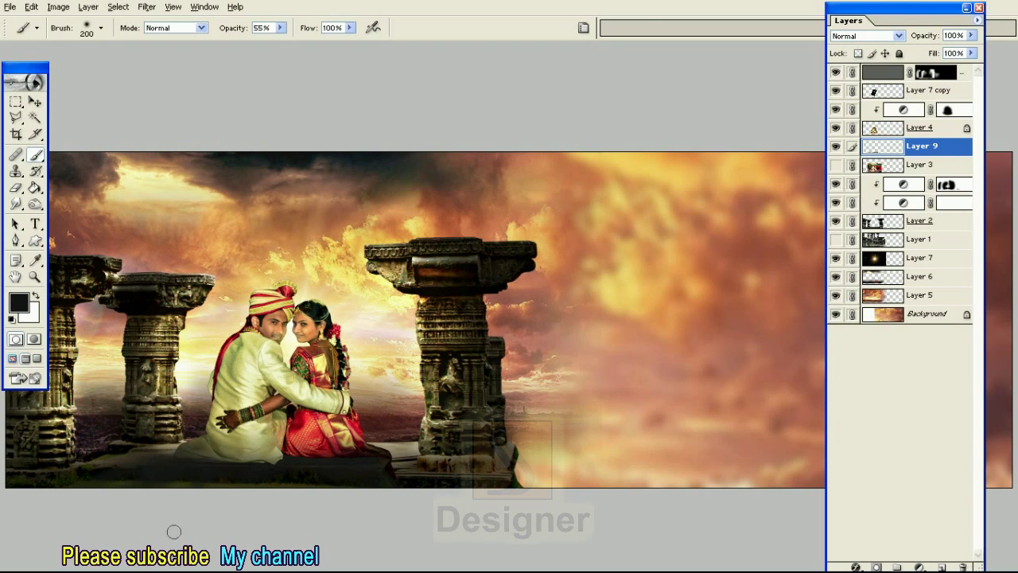
pyautogui.moveTo(379, 474); pyautogui.dragTo(416, 497)
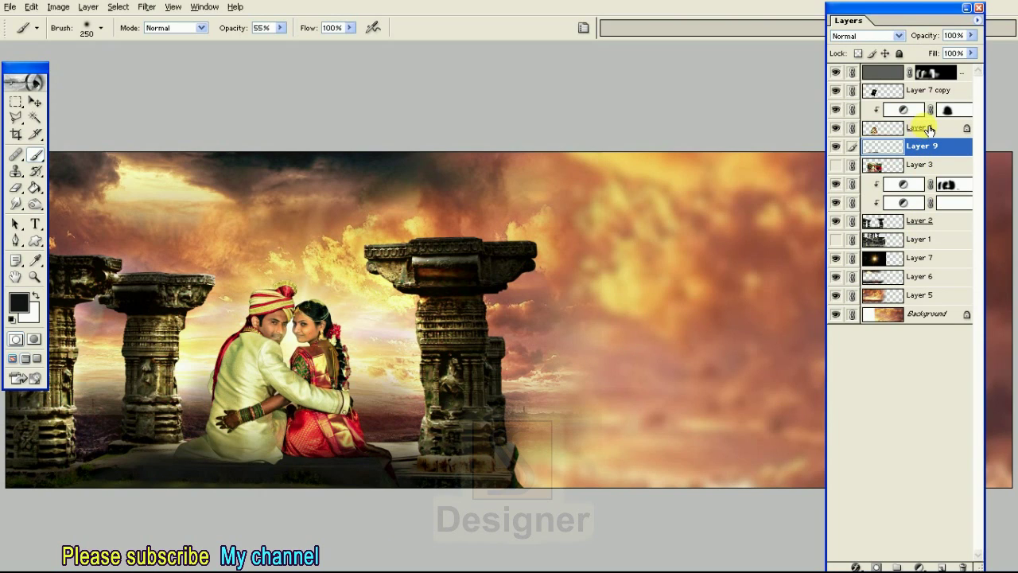
pyautogui.click(932, 129)
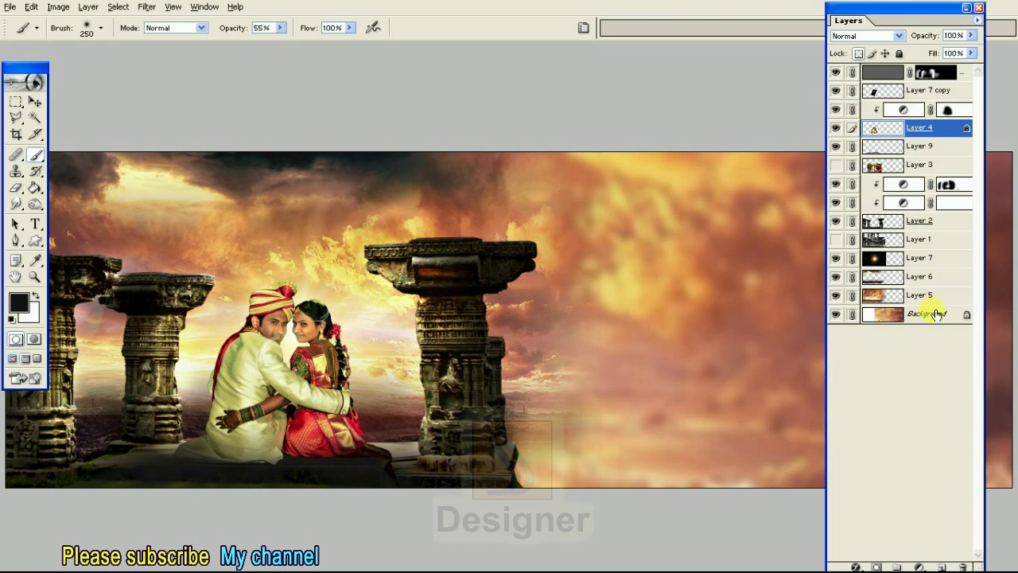
# - Add a new layer, raise it two places in the stack, and set brush opacity to 35%
pyautogui.click(948, 565)
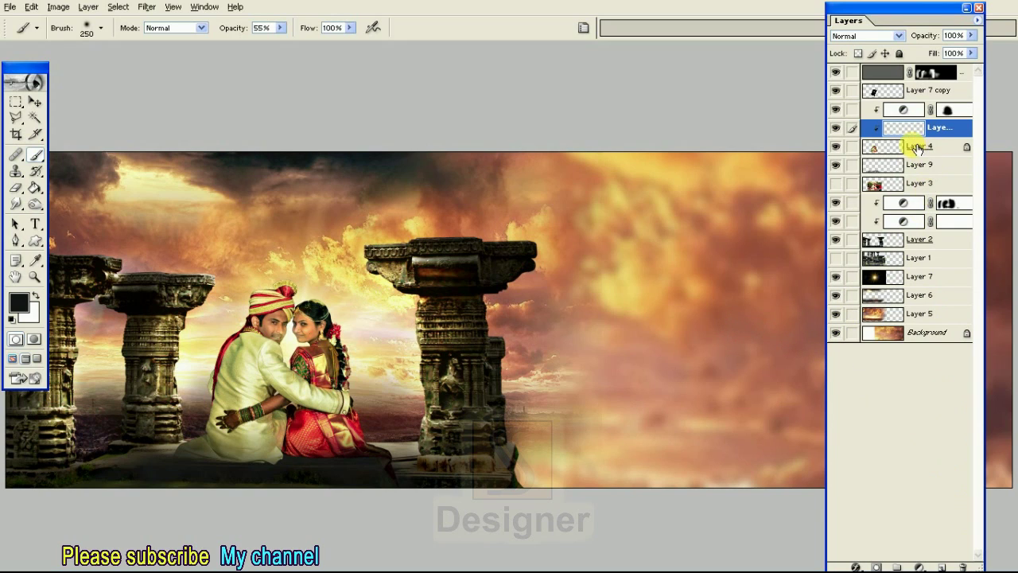
pyautogui.hotkey('ctrl', ']')
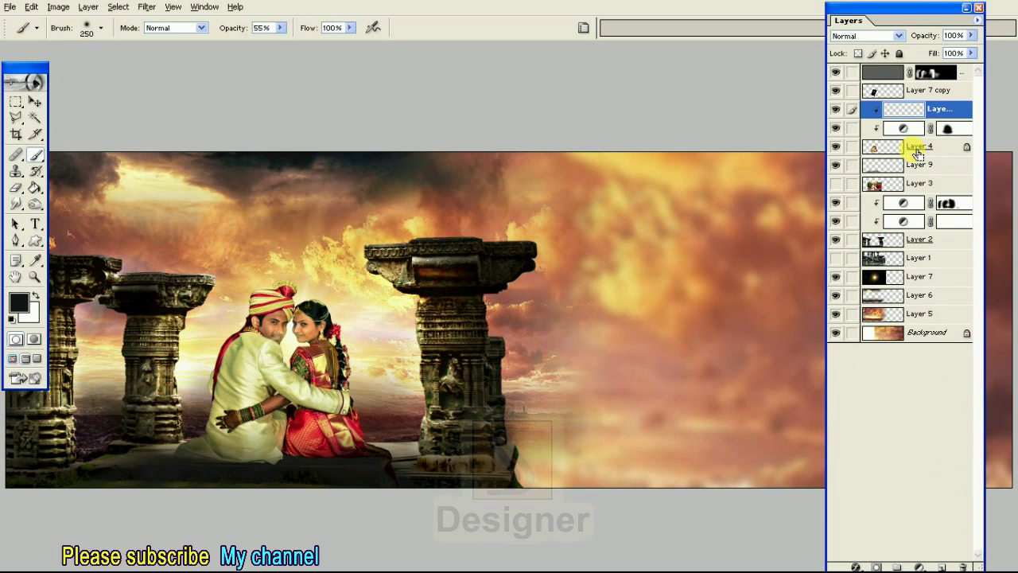
pyautogui.hotkey('ctrl', ']')
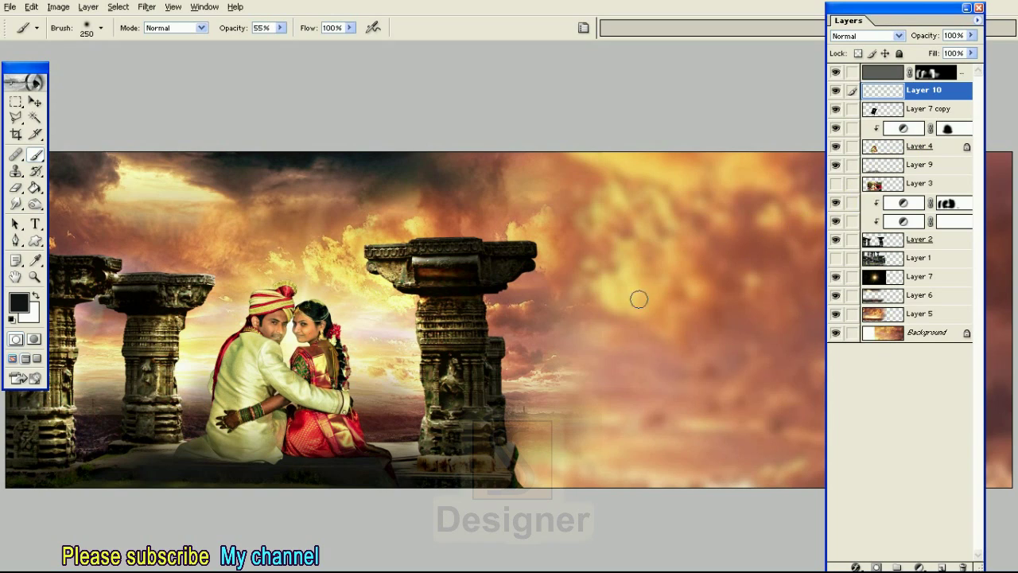
pyautogui.click(280, 28)
pyautogui.moveTo(283, 44); pyautogui.dragTo(266, 44)
# - Paint shadow under the couple and the right pillar base, toggling Layer 10 to compare
pyautogui.press('[')
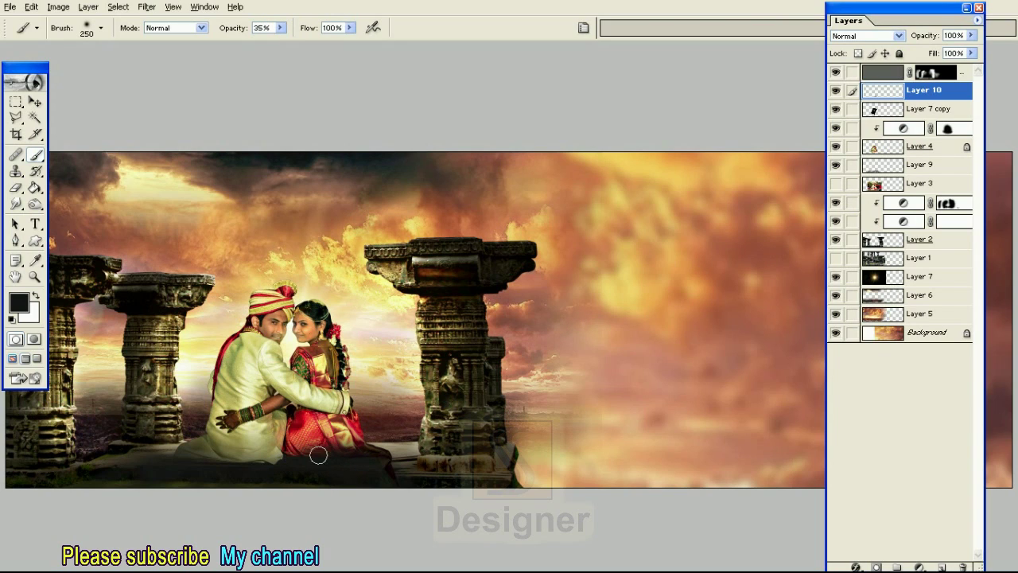
pyautogui.moveTo(312, 461)
pyautogui.mouseDown()
pyautogui.moveTo(336, 475)
pyautogui.moveTo(398, 462)
pyautogui.moveTo(318, 477)
pyautogui.moveTo(188, 457)
pyautogui.moveTo(97, 494)
pyautogui.moveTo(219, 462)
pyautogui.moveTo(324, 484)
pyautogui.mouseUp()
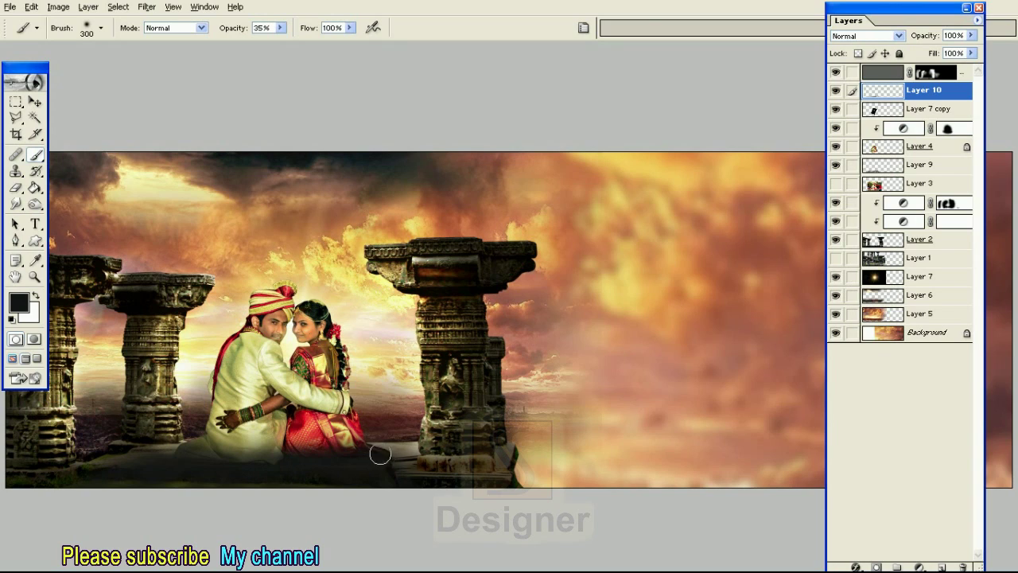
pyautogui.moveTo(410, 468); pyautogui.dragTo(476, 486)
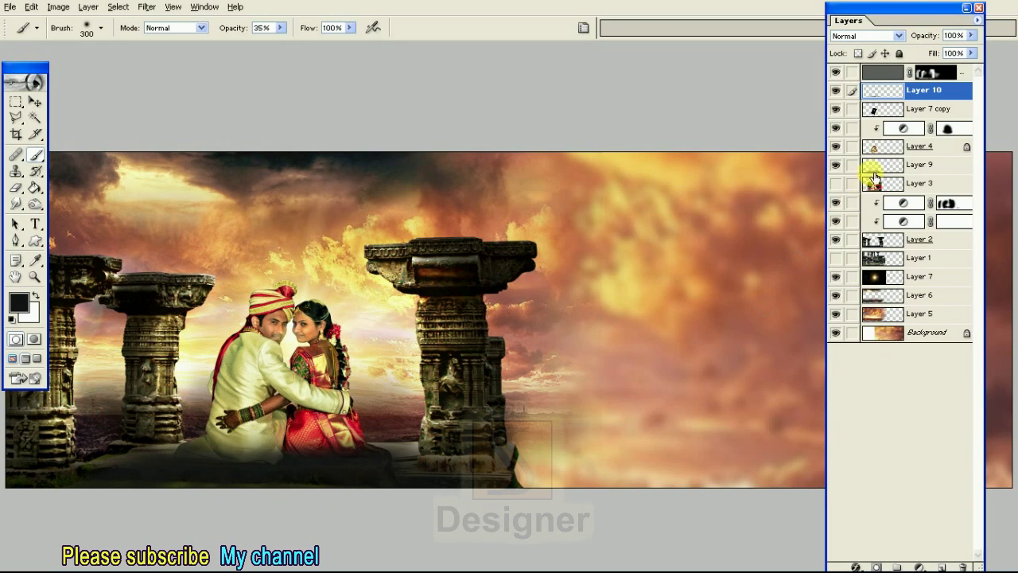
pyautogui.click(839, 90)
pyautogui.click(840, 90)
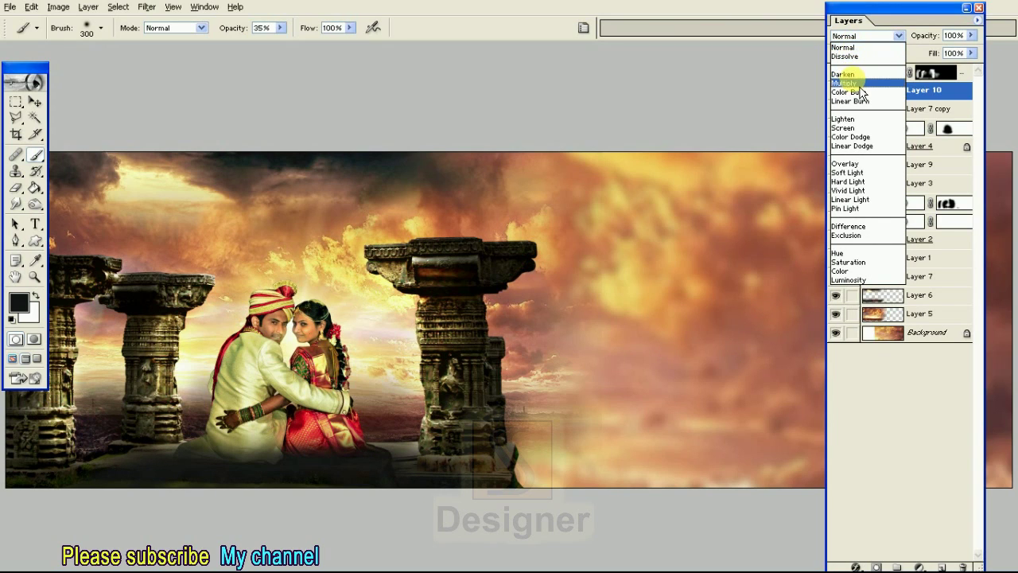
# - Set both Layer 10 and Layer 9 to Multiply blending
pyautogui.click(856, 82)
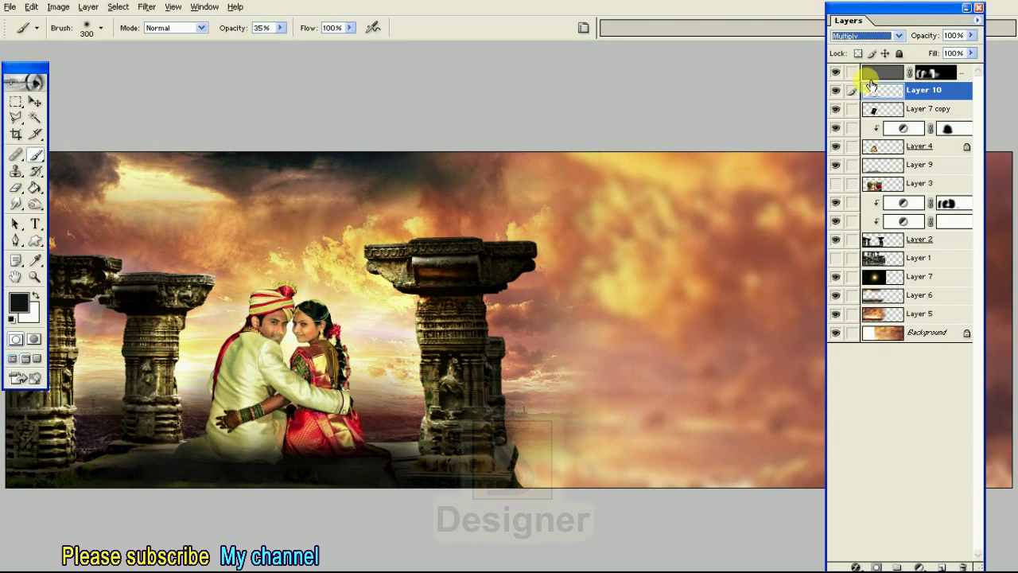
pyautogui.click(879, 163)
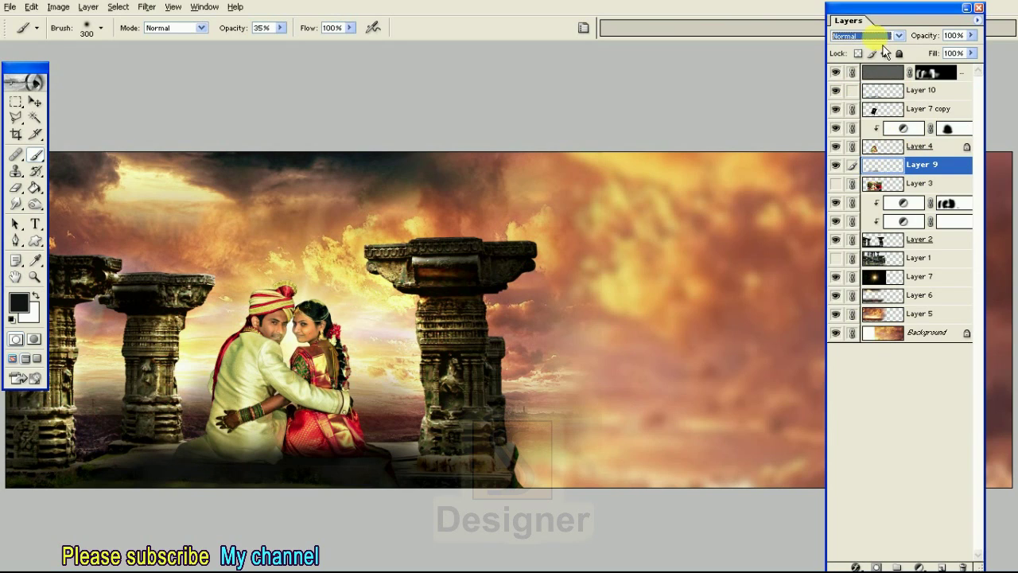
pyautogui.click(875, 36)
pyautogui.click(843, 83)
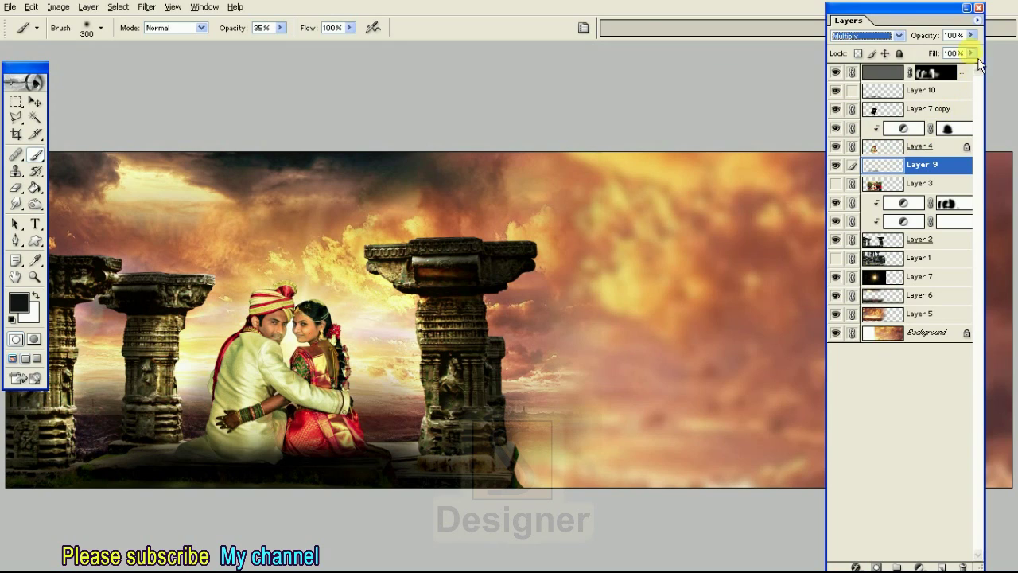
# - Lower Layer 10's opacity to 65% and view the spread full screen
pyautogui.click(970, 35)
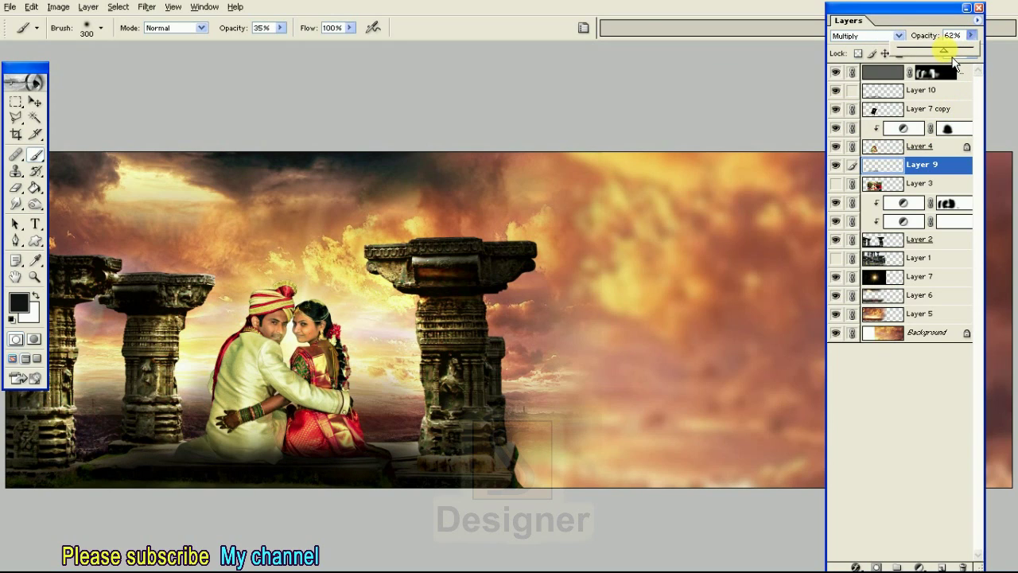
pyautogui.click(880, 92)
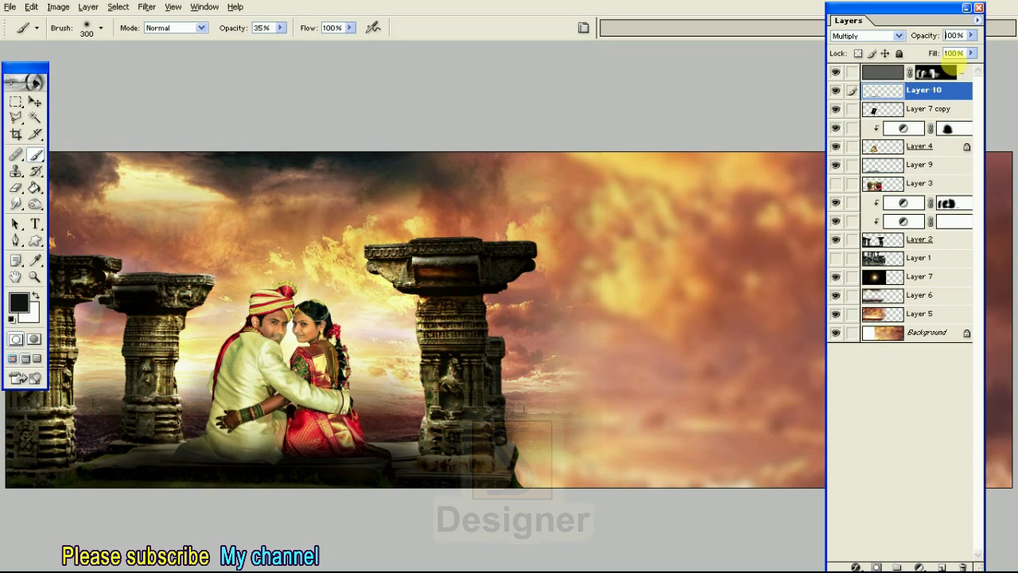
pyautogui.click(972, 35)
pyautogui.moveTo(966, 63); pyautogui.dragTo(960, 63)
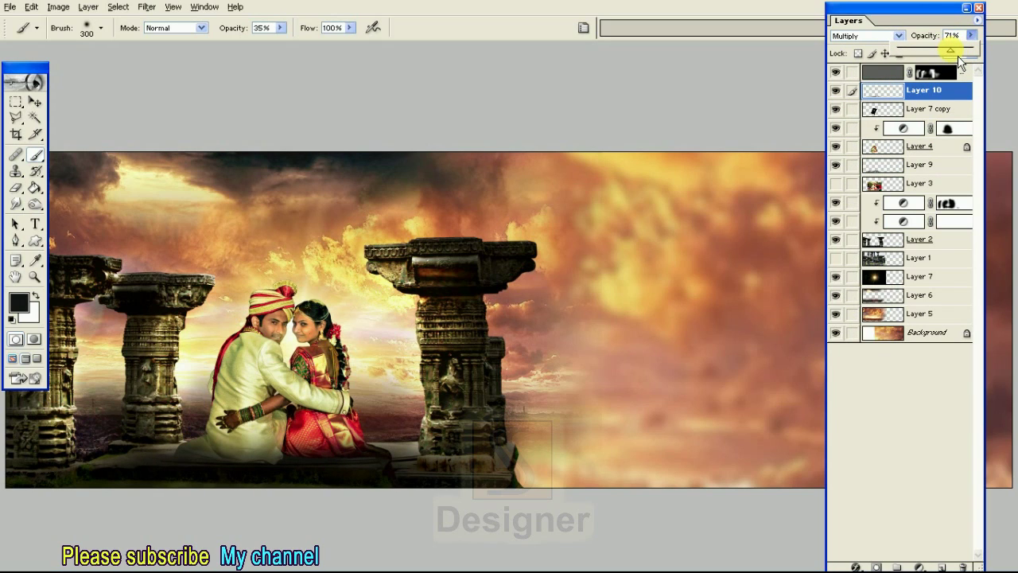
pyautogui.moveTo(960, 62); pyautogui.dragTo(954, 63)
pyautogui.press('f')
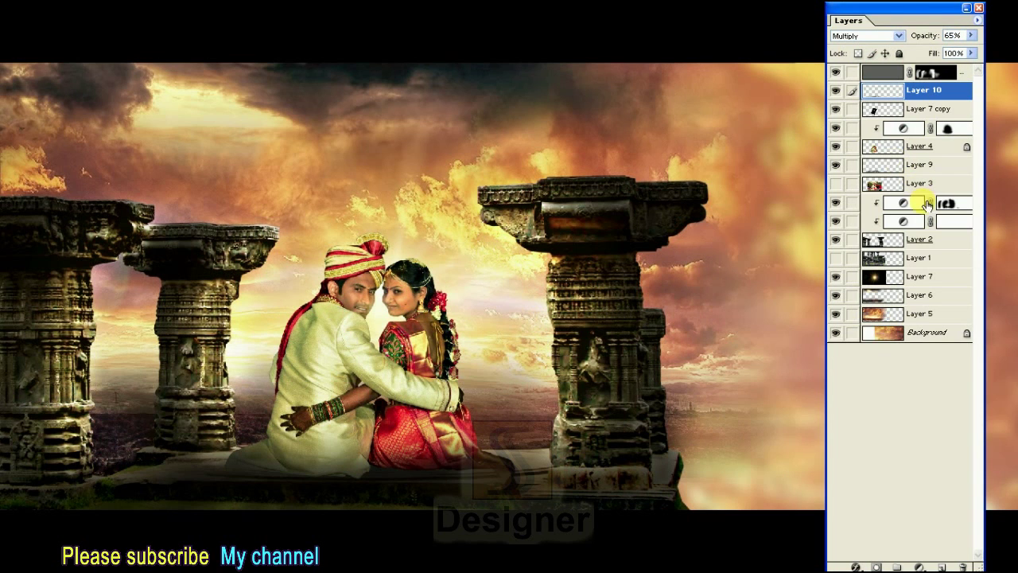
# - Make Layer 2 active and switch to the Polygonal Lasso Tool
pyautogui.click(874, 246)
pyautogui.hotkey('alt', 'w')
pyautogui.press('t')
pyautogui.click(17, 118)
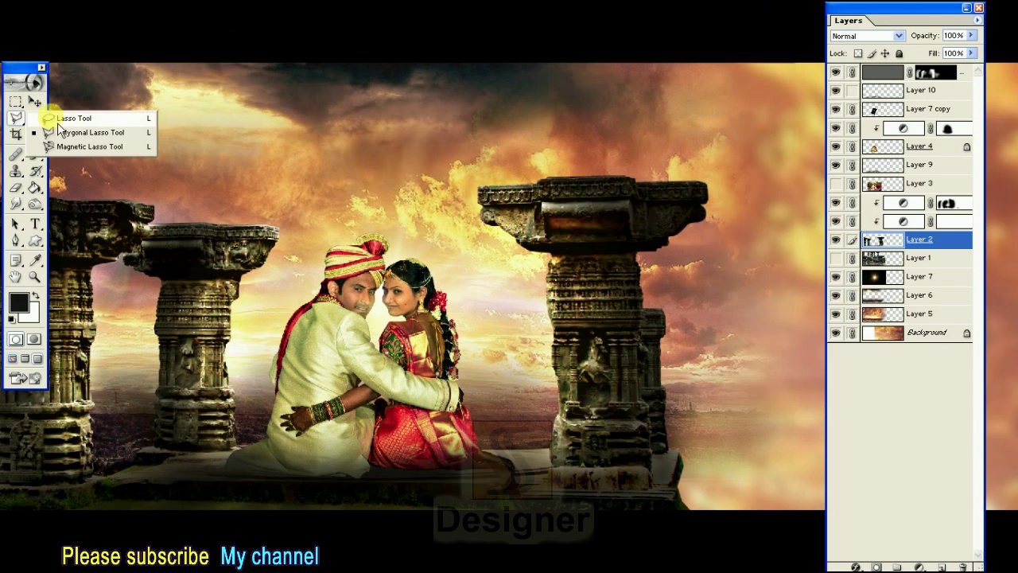
pyautogui.click(87, 132)
# - Outline the right pillar top and the sky behind it with a polygon selection
pyautogui.click(414, 147)
pyautogui.click(481, 259)
pyautogui.click(641, 266)
pyautogui.click(775, 243)
pyautogui.click(767, 134)
pyautogui.click(654, 98)
pyautogui.doubleClick(533, 97)
# - Copy the selection to a new Layer 11, reorder it, then merge it back into Layer 2
pyautogui.hotkey('alt', 'w')
pyautogui.press('o')
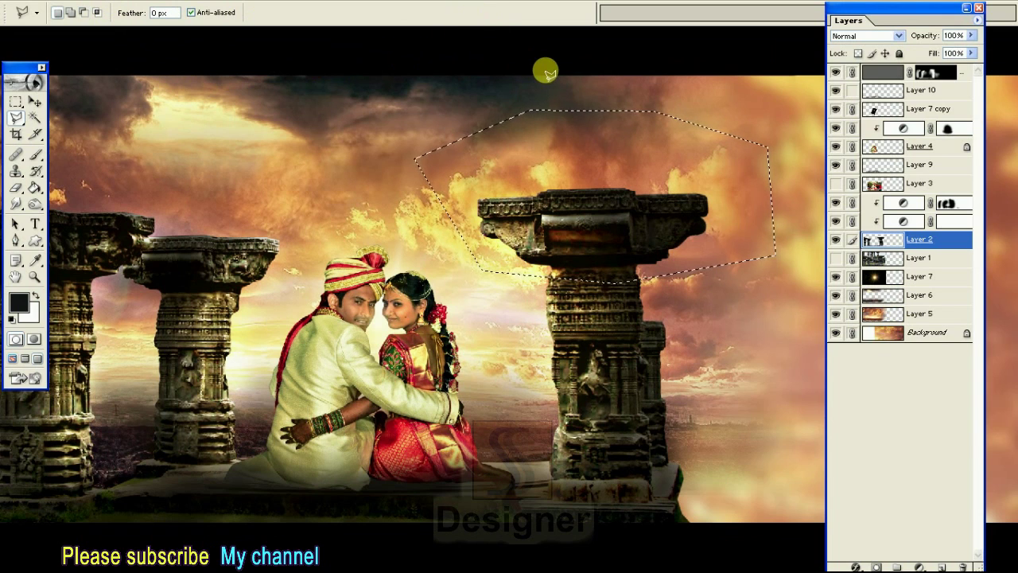
pyautogui.press('f')
pyautogui.press('v')
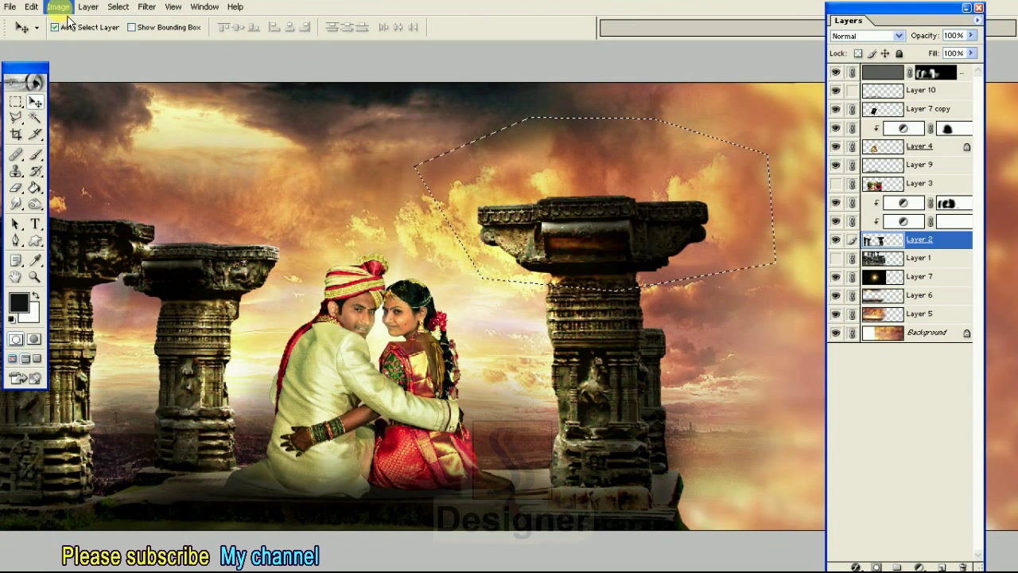
pyautogui.click(58, 6)
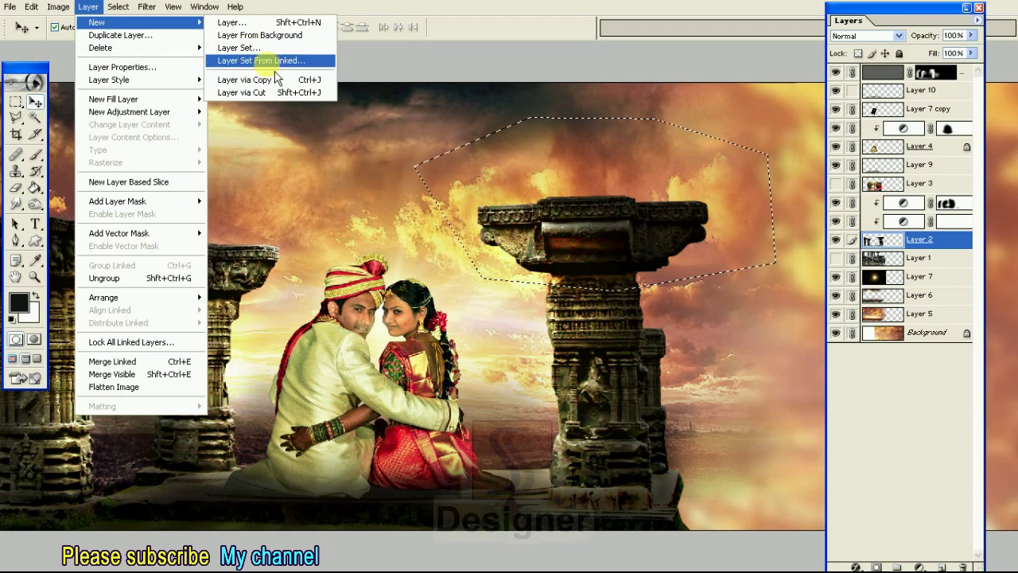
pyautogui.click(306, 79)
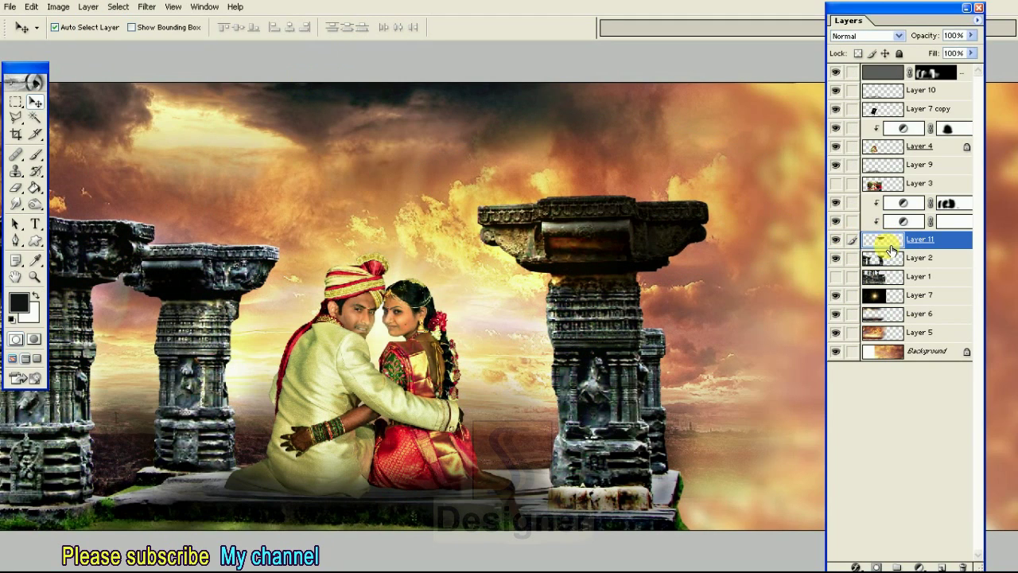
pyautogui.hotkey('ctrl', 'shift', ']')
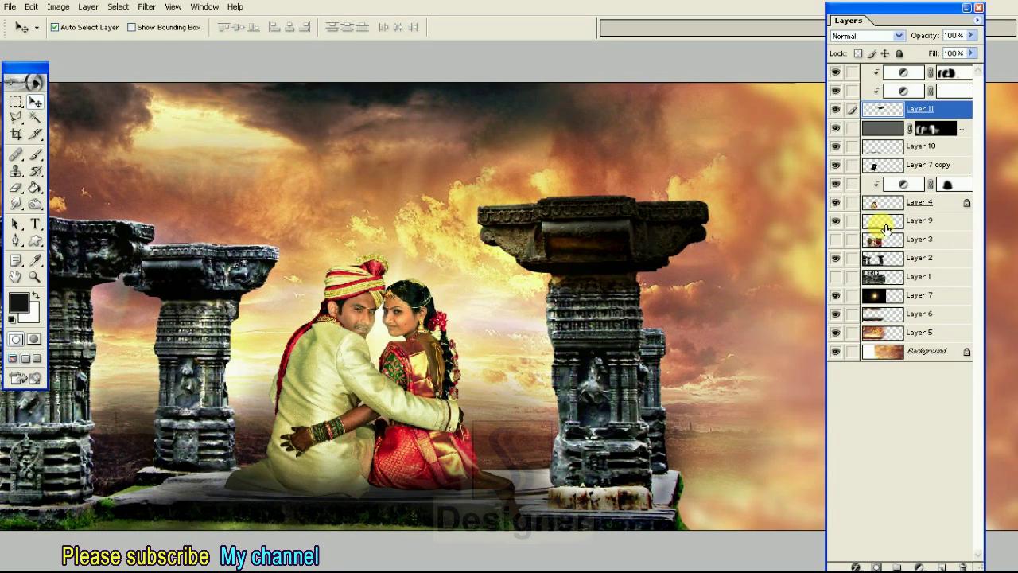
pyautogui.moveTo(885, 223); pyautogui.dragTo(889, 226)
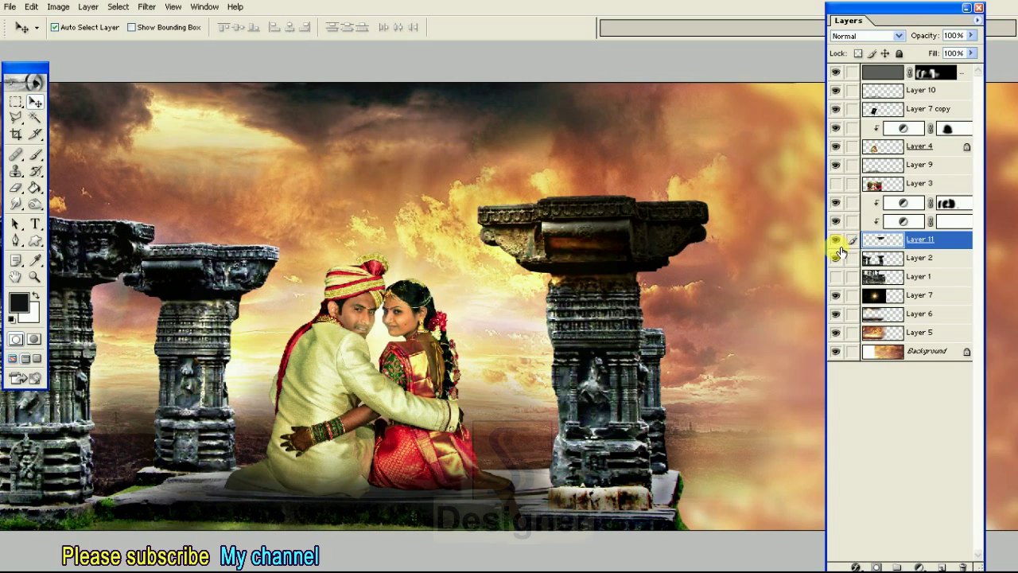
pyautogui.hotkey('ctrl', 'e')
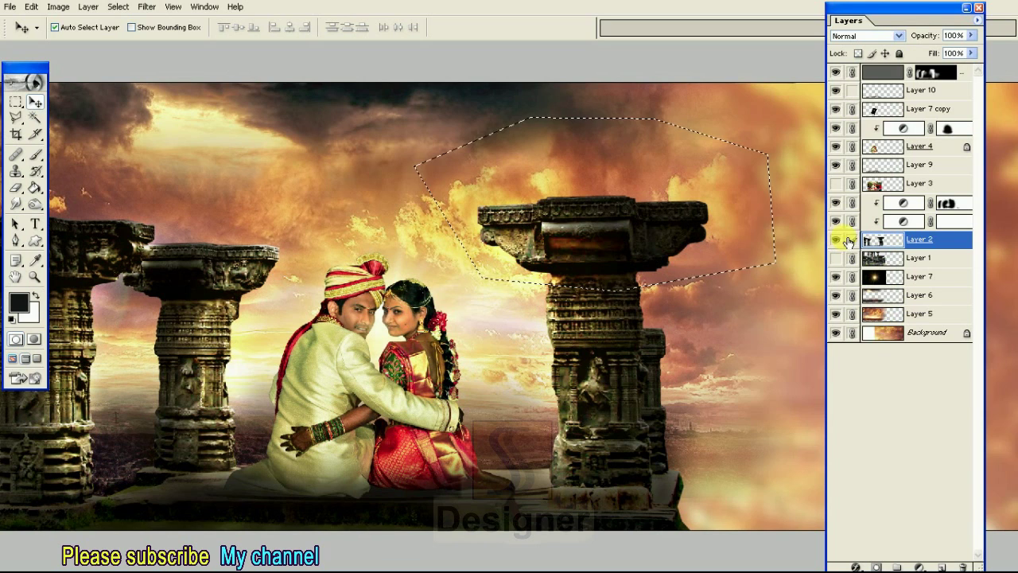
pyautogui.click(836, 240)
pyautogui.click(836, 240)
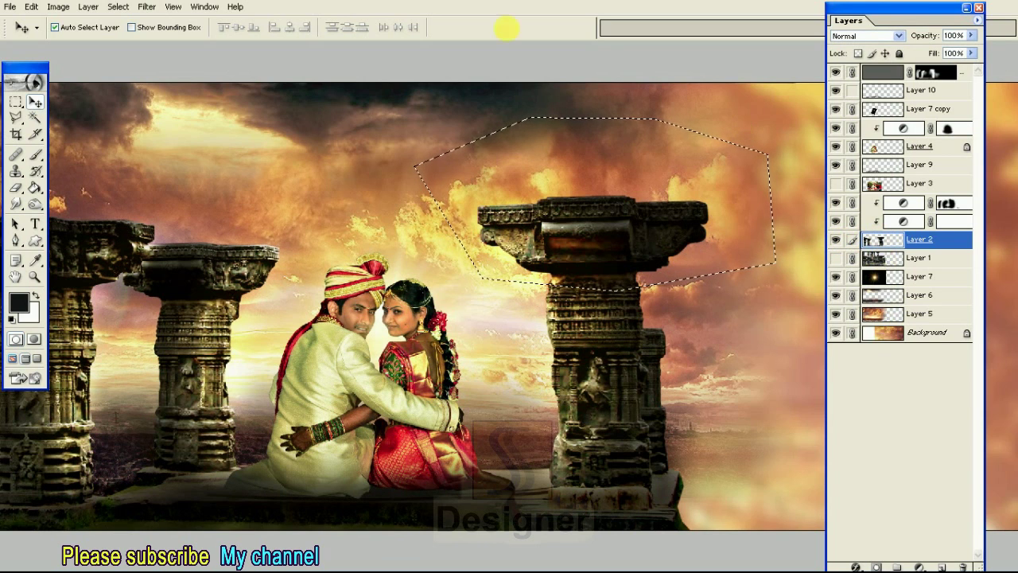
# - Copy the outlined pillar top and paste it as a new layer
pyautogui.click(10, 6)
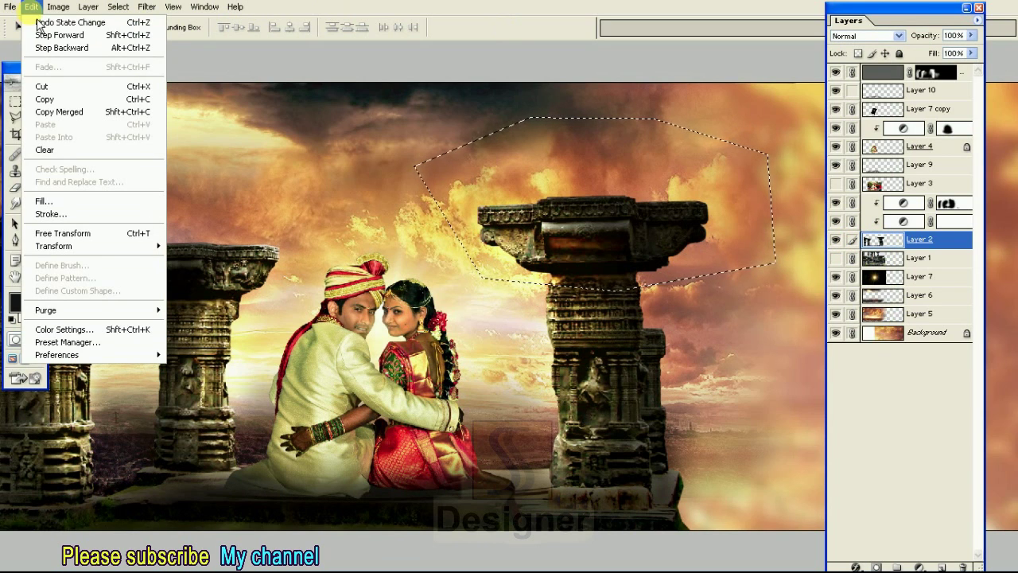
pyautogui.click(52, 101)
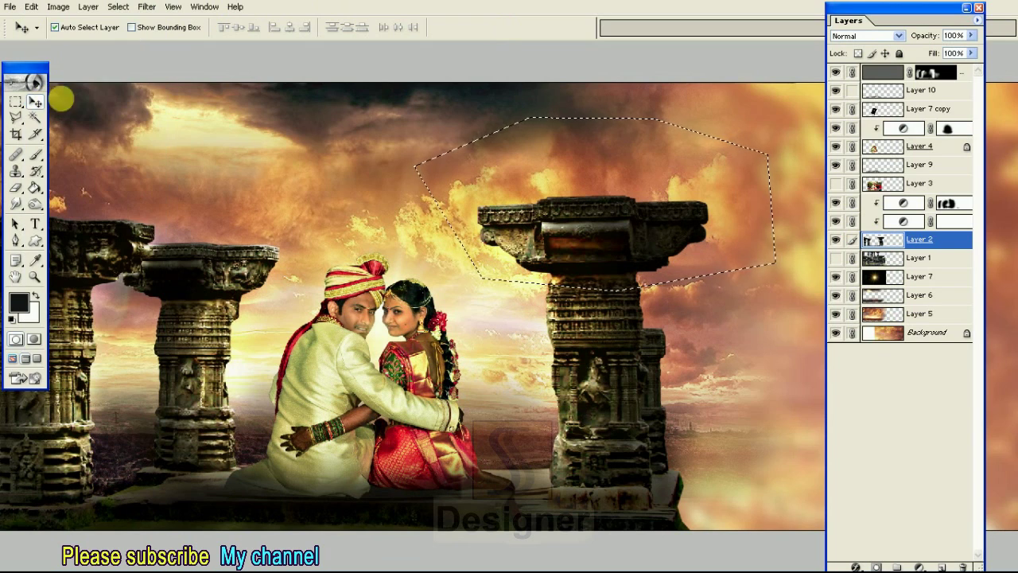
pyautogui.click(884, 72)
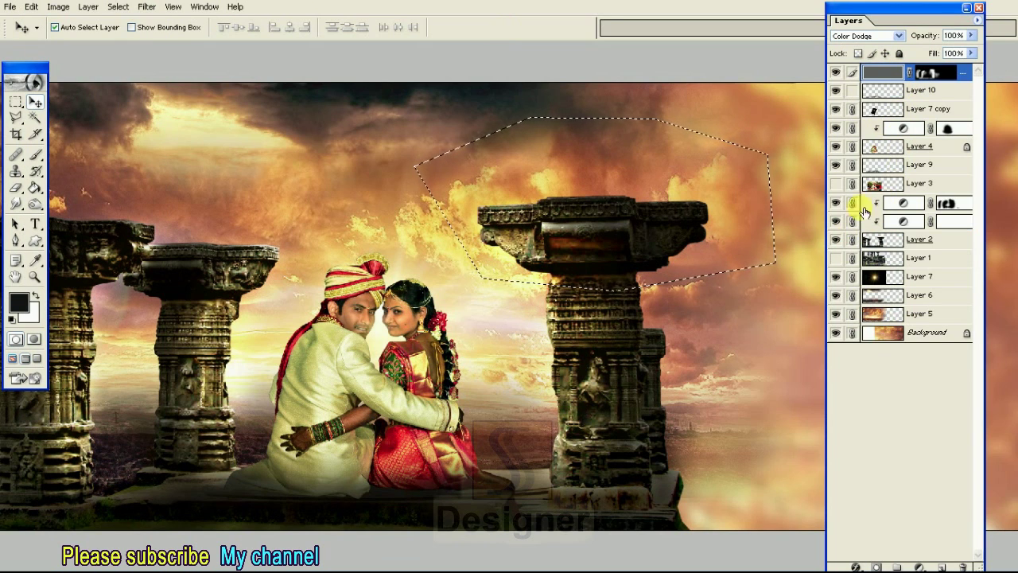
pyautogui.click(35, 9)
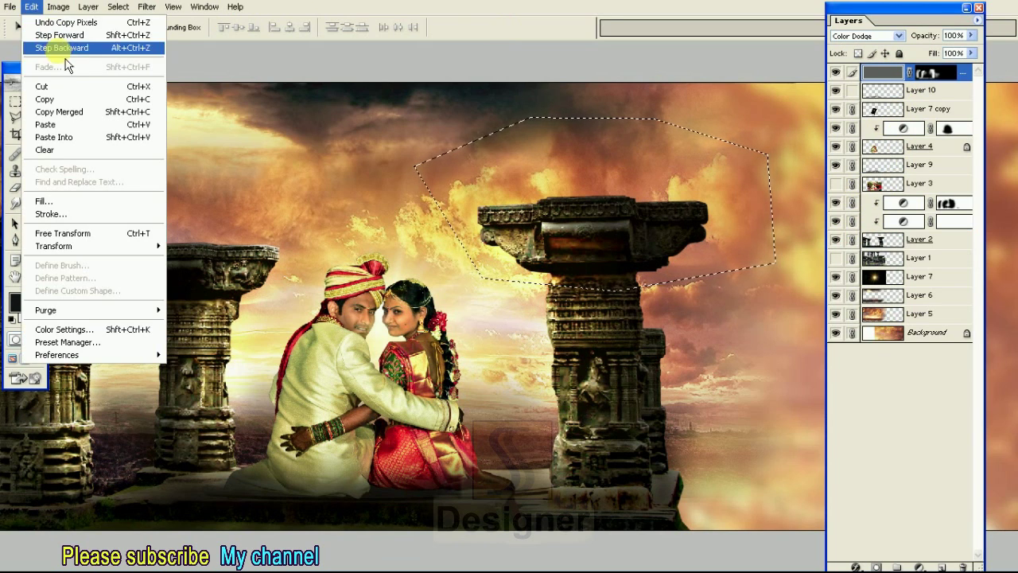
pyautogui.click(56, 128)
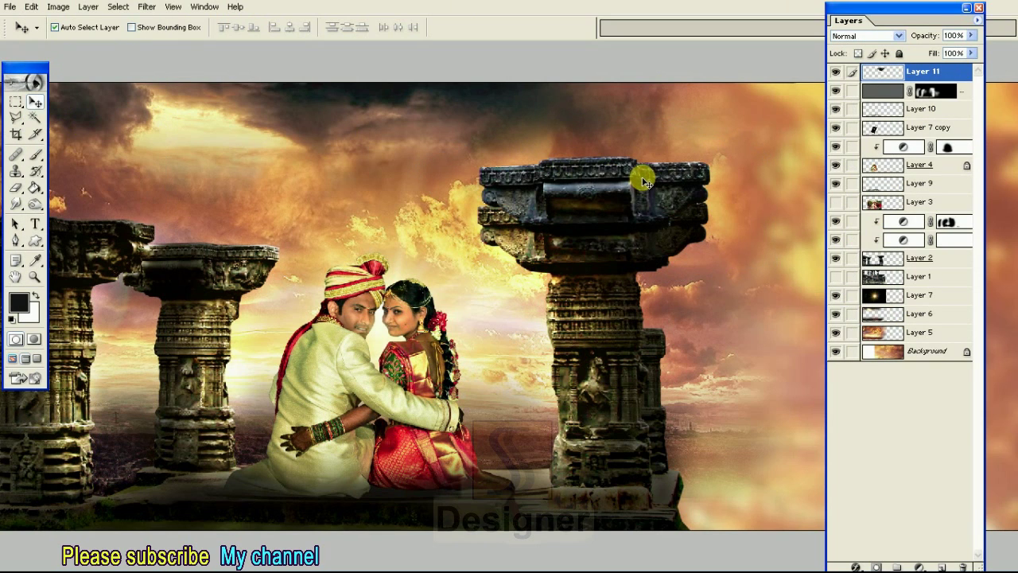
# - Move the pasted piece down beside the right pillar base and send it below the couple's layer
pyautogui.moveTo(623, 194); pyautogui.dragTo(705, 353)
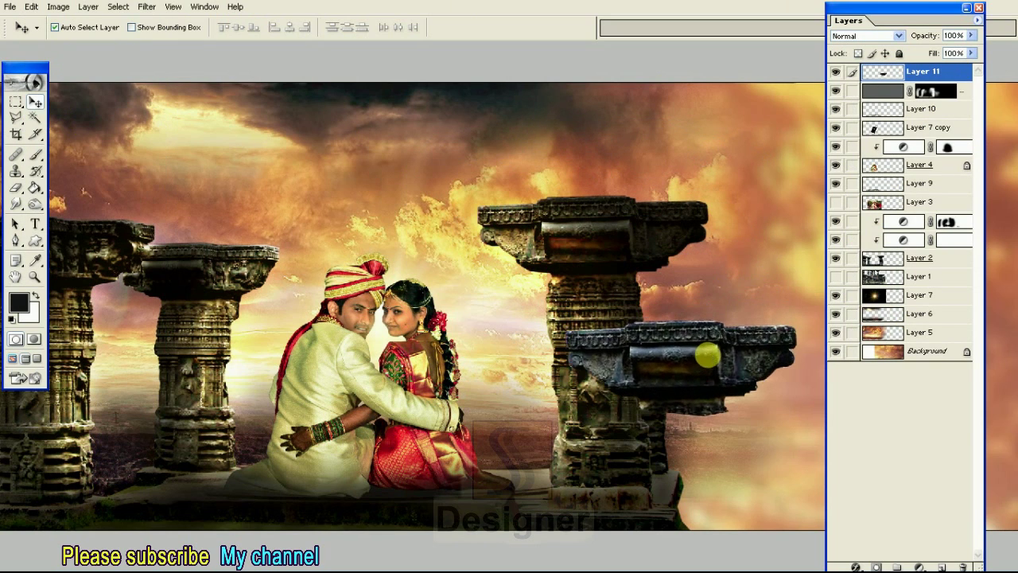
pyautogui.hotkey('shift', 'Tab')
pyautogui.hotkey('ctrl', '0')
pyautogui.hotkey('shift', 'Tab')
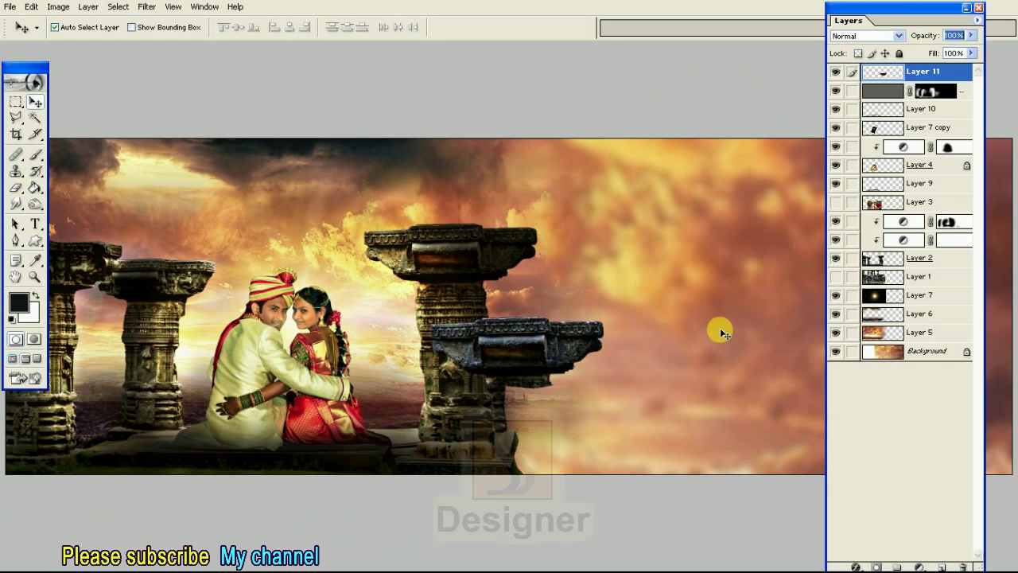
pyautogui.moveTo(568, 341); pyautogui.dragTo(674, 389)
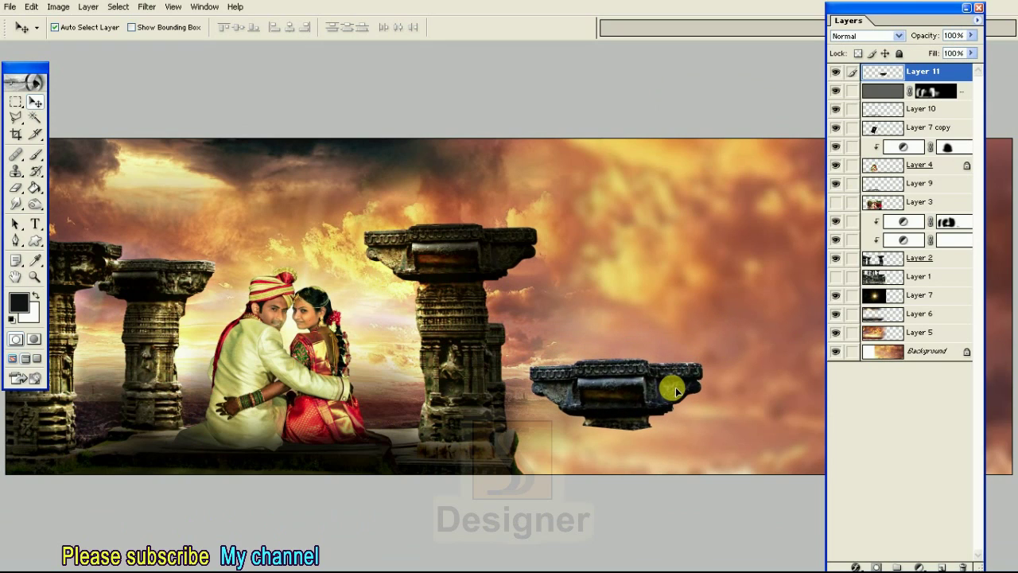
pyautogui.moveTo(673, 382); pyautogui.dragTo(598, 458)
pyautogui.hotkey('ctrl', '[')
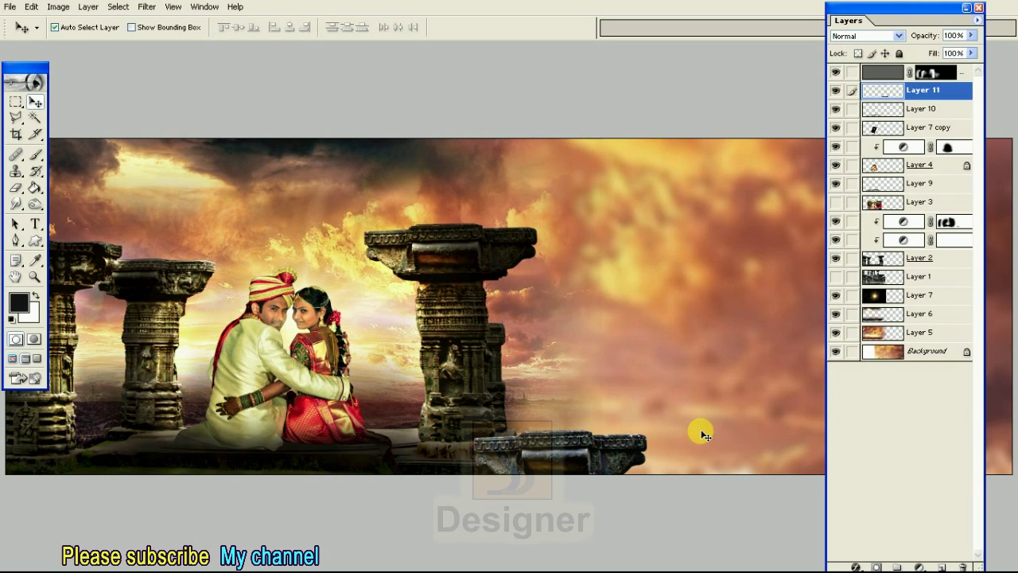
pyautogui.hotkey('ctrl', '[')
pyautogui.hotkey('ctrl', '[')
pyautogui.hotkey('ctrl', '[')
pyautogui.hotkey('ctrl', '[')
pyautogui.hotkey('ctrl', '[')
pyautogui.hotkey('ctrl', '[')
pyautogui.hotkey('ctrl', '[')
pyautogui.hotkey('ctrl', '[')
pyautogui.hotkey('ctrl', '[')
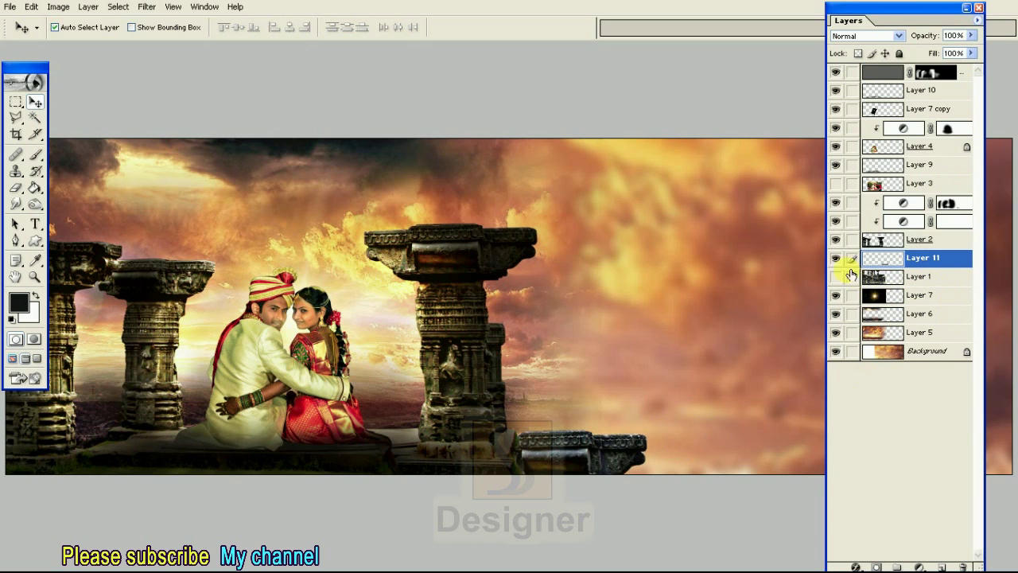
pyautogui.moveTo(642, 436)
pyautogui.mouseDown()
pyautogui.moveTo(680, 352)
pyautogui.moveTo(667, 442)
pyautogui.mouseUp()
# - Rotate the pillar piece 180° and flip it horizontally
pyautogui.hotkey('ctrl', 't')
pyautogui.rightClick(644, 444)
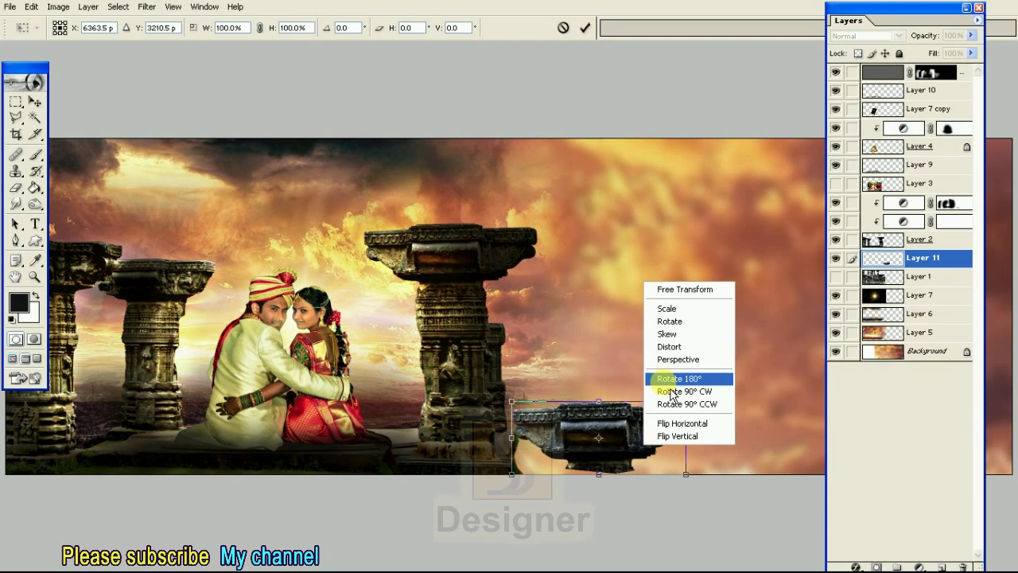
pyautogui.click(670, 387)
pyautogui.rightClick(643, 433)
pyautogui.click(666, 410)
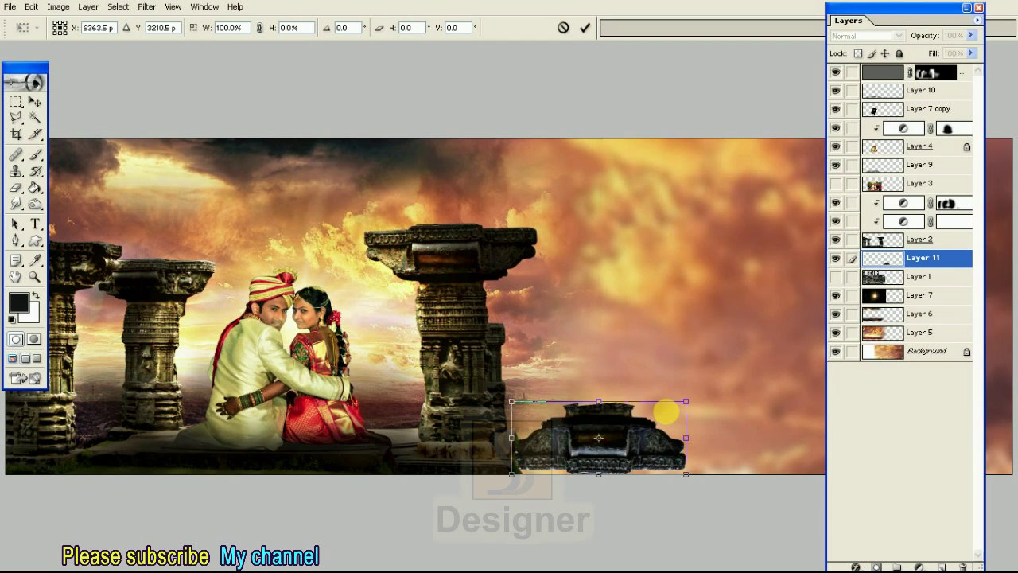
# - Position the piece at the pillar base and stretch it to about 178.7% width
pyautogui.moveTo(643, 448); pyautogui.dragTo(565, 469)
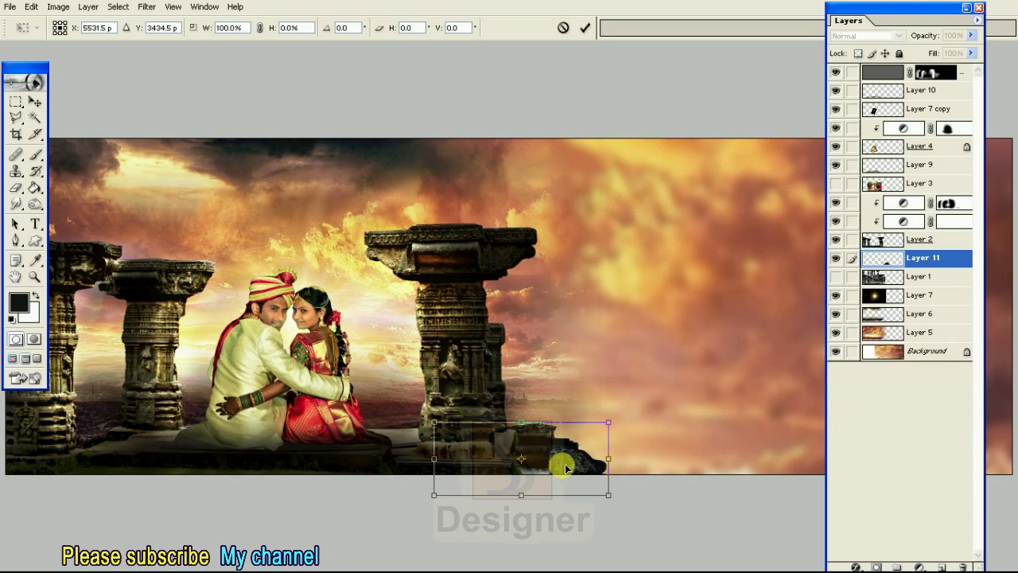
pyautogui.moveTo(609, 494); pyautogui.dragTo(650, 490)
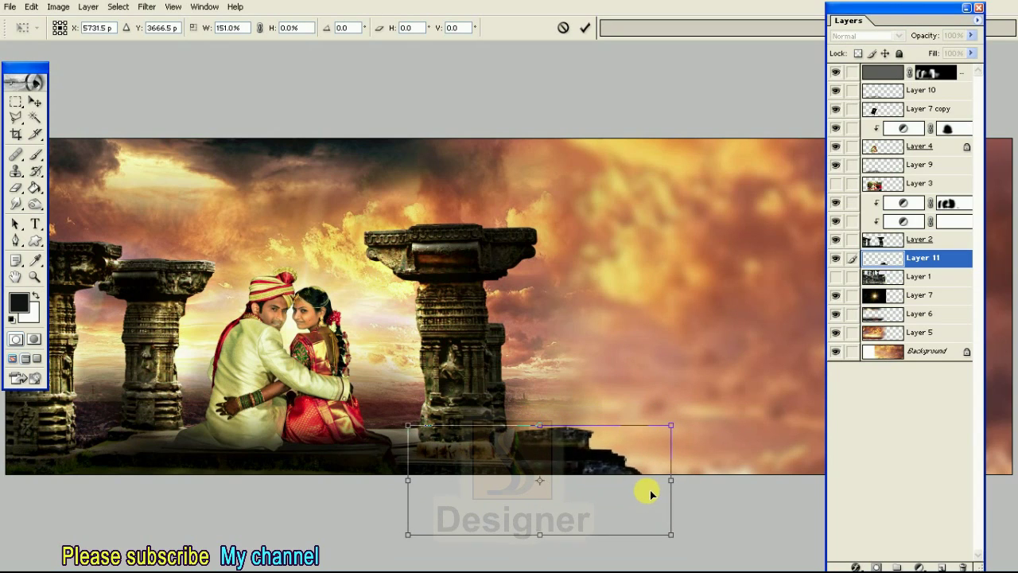
pyautogui.moveTo(672, 426); pyautogui.dragTo(699, 419)
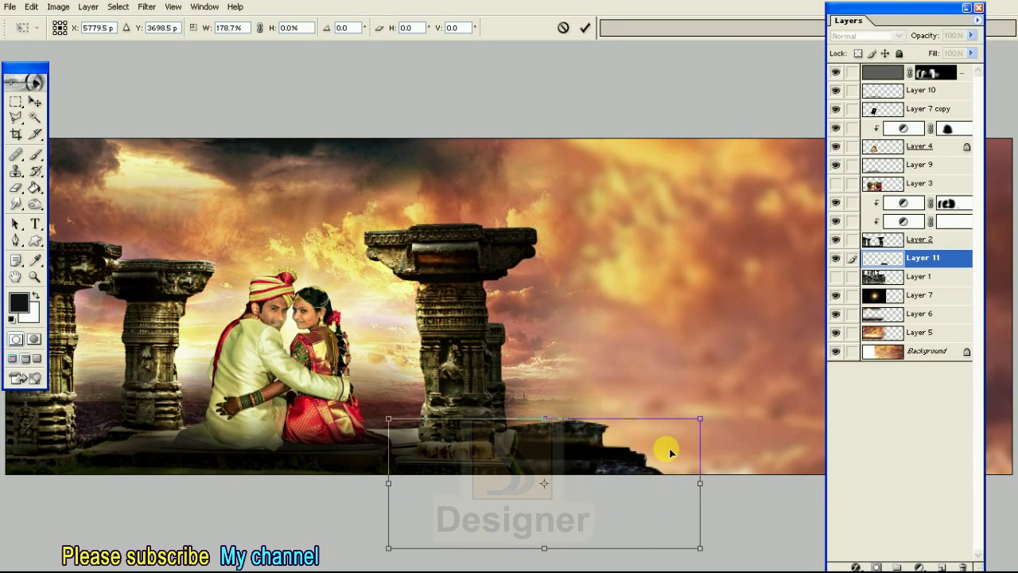
pyautogui.moveTo(670, 452); pyautogui.dragTo(672, 455)
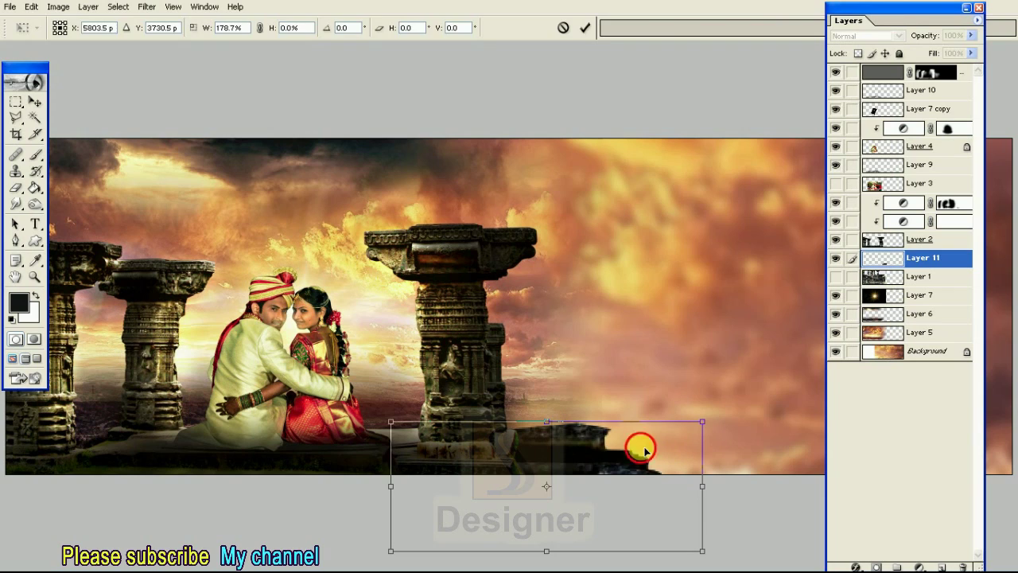
pyautogui.press('Return')
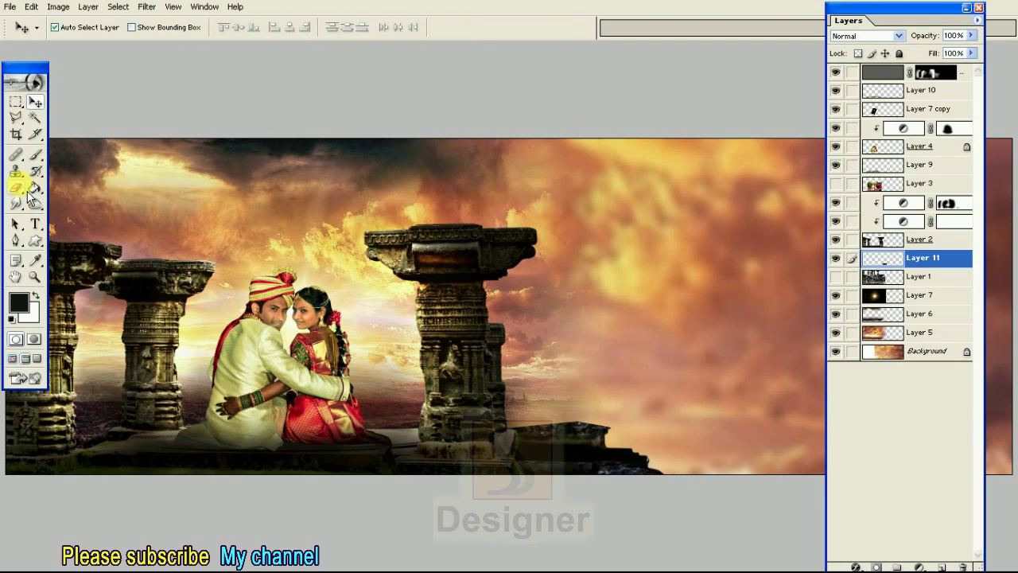
pyautogui.click(29, 191)
pyautogui.click(79, 186)
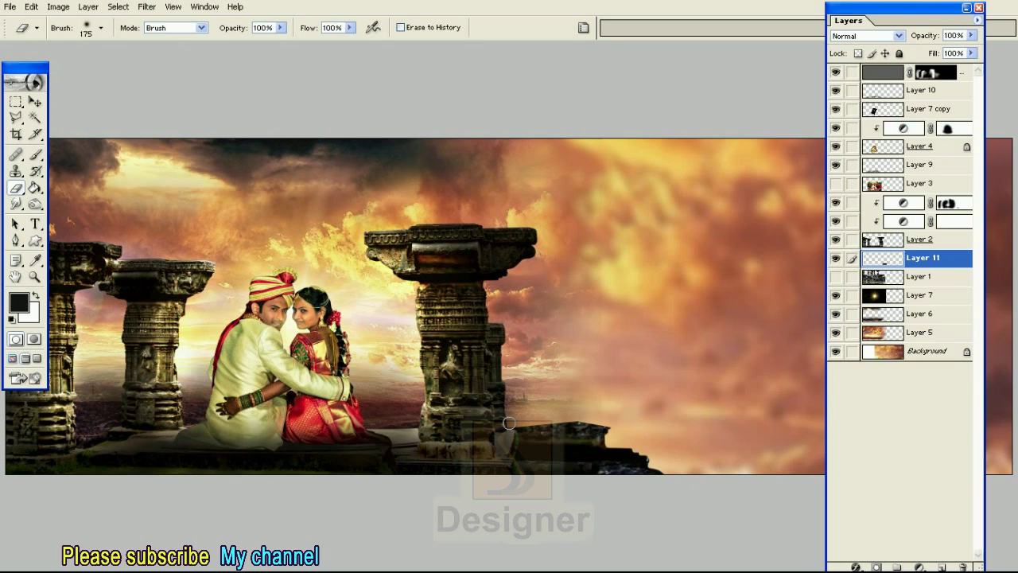
# - Erase the ledge's hard top edge and rocky edge, enlarging the eraser to 300
pyautogui.moveTo(509, 425); pyautogui.dragTo(615, 426)
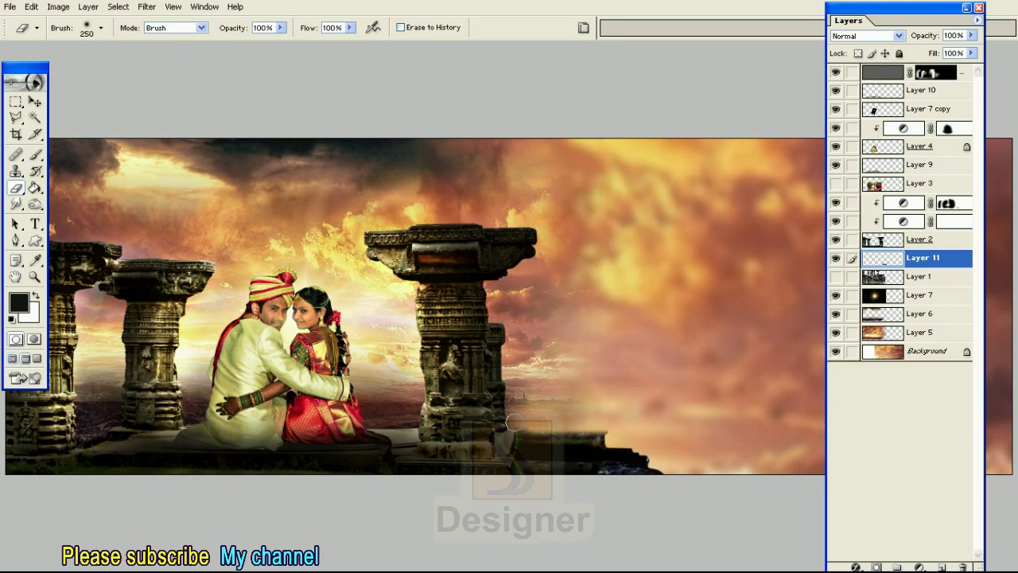
pyautogui.press(']')
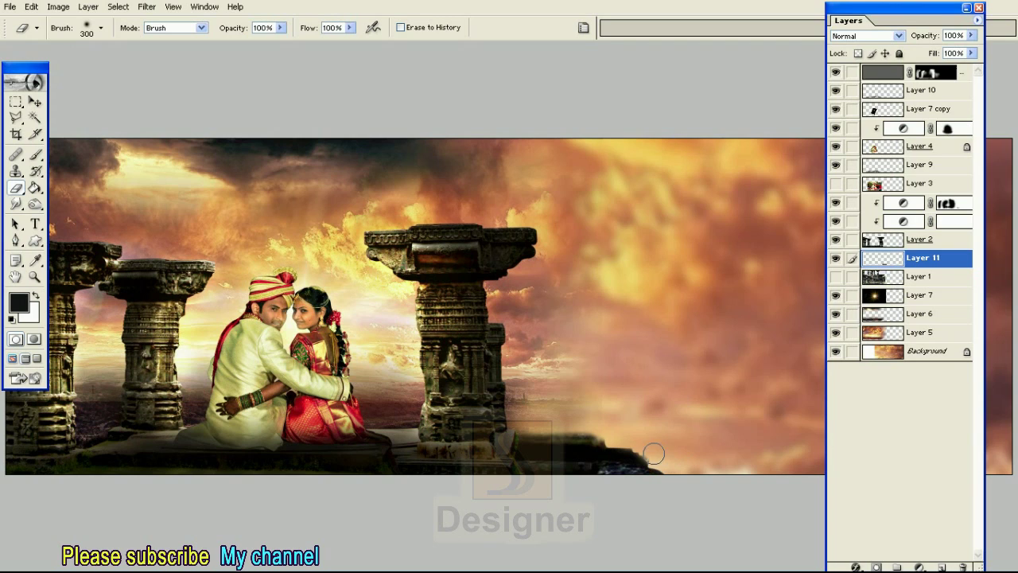
pyautogui.moveTo(674, 464); pyautogui.dragTo(689, 472)
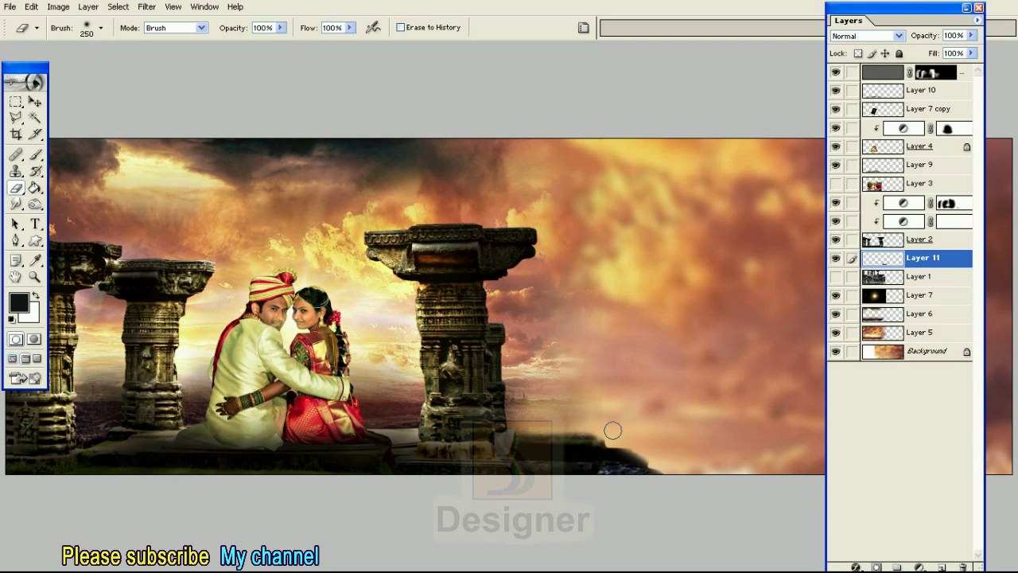
# - Preview the zoomed-in spread full screen on black, then bring the layers list back
pyautogui.hotkey('ctrl', '-')
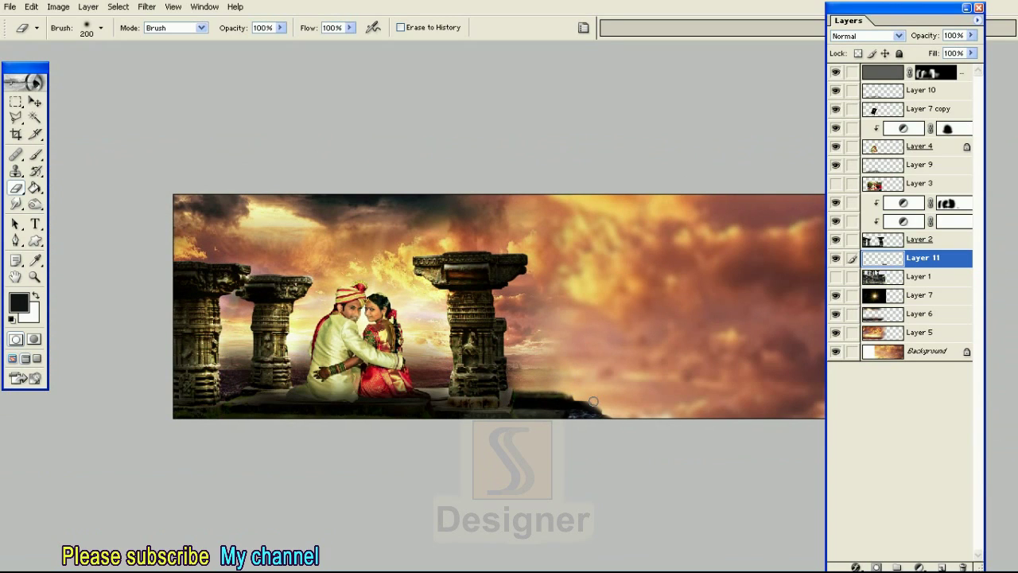
pyautogui.press('F7')
pyautogui.press('f')
pyautogui.press('v')
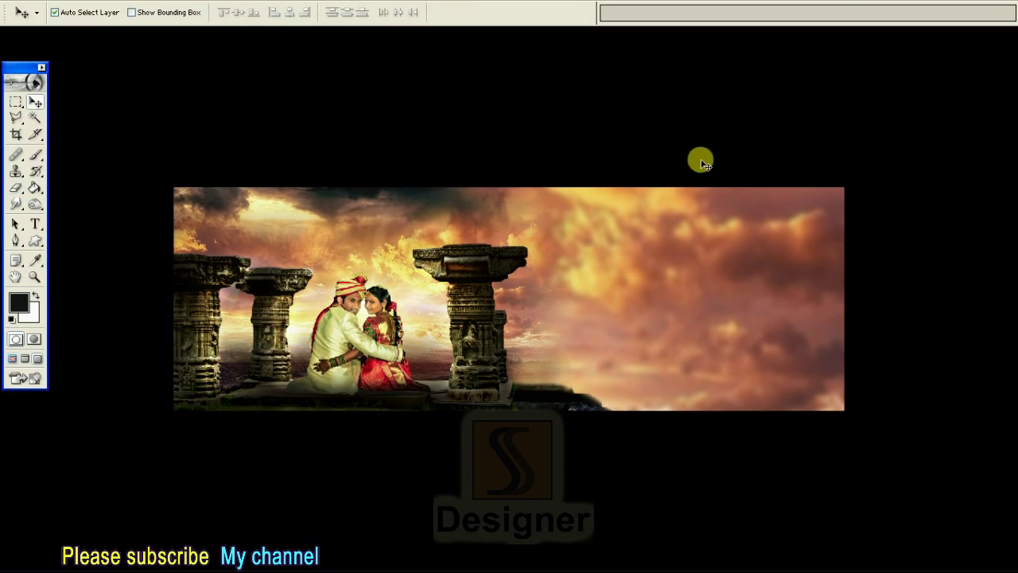
pyautogui.press('Tab')
pyautogui.hotkey('ctrl', '+')
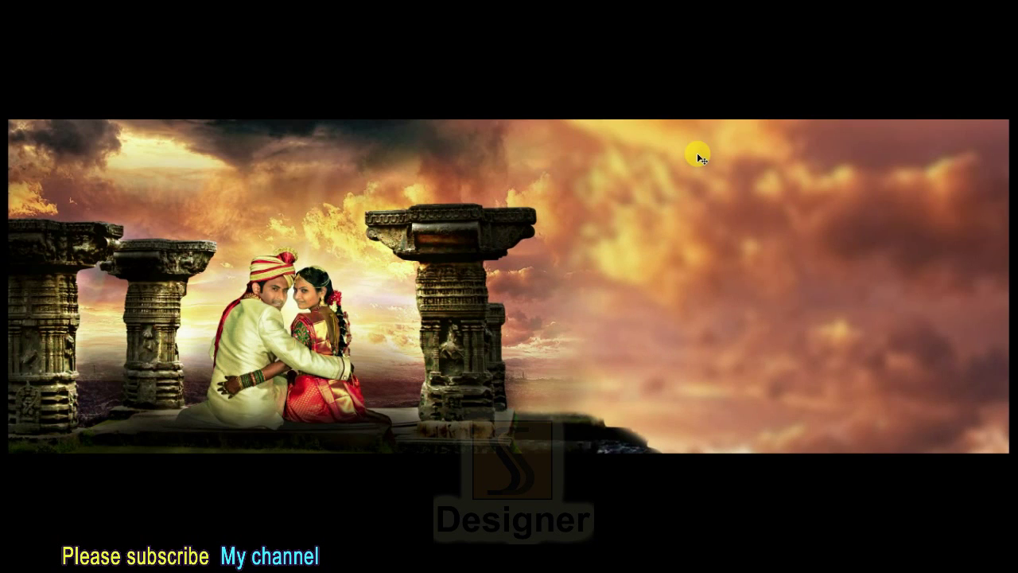
pyautogui.hotkey('ctrl', '+')
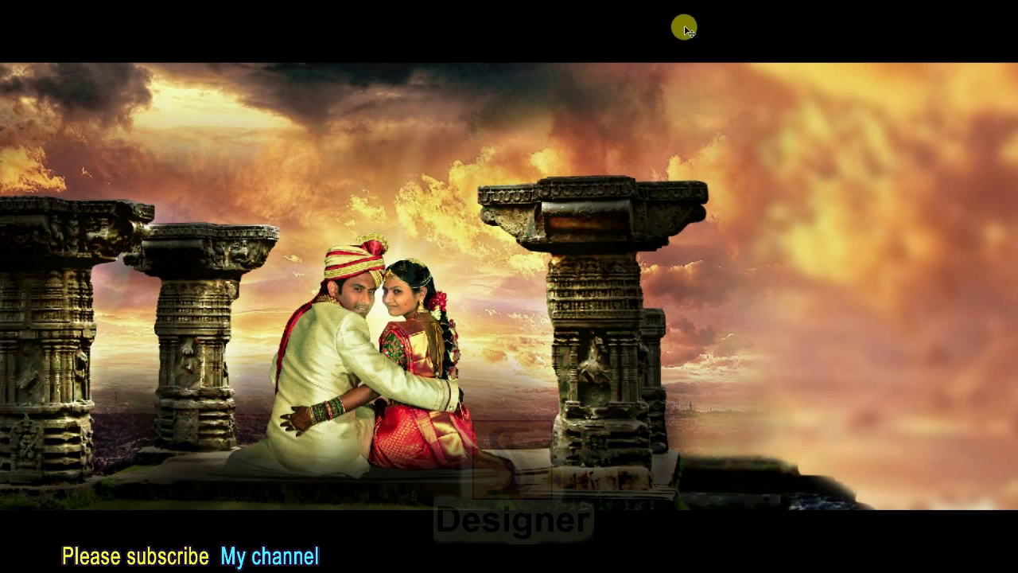
pyautogui.press('Tab')
pyautogui.press('Tab')
pyautogui.press('F7')
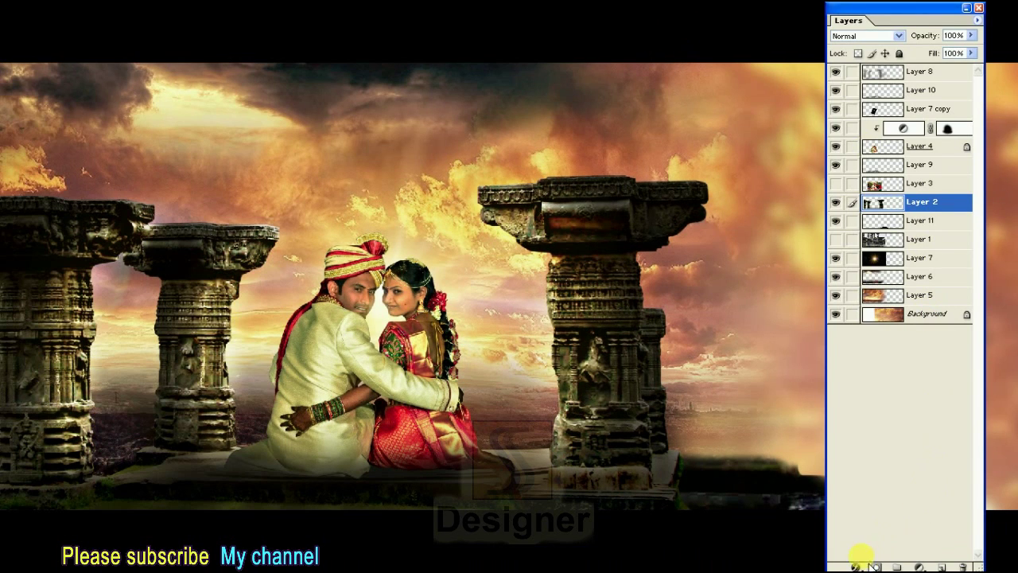
# - Enable Inner Glow in Layer 2's Blending Options, widened to about 117 px in Normal mode
pyautogui.click(857, 566)
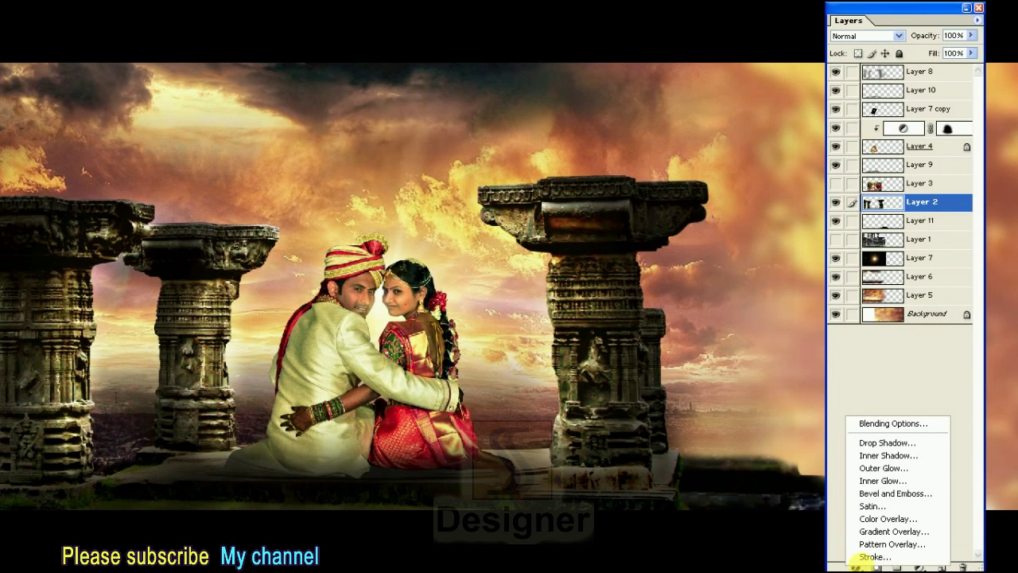
pyautogui.click(888, 433)
pyautogui.moveTo(560, 145); pyautogui.dragTo(636, 10)
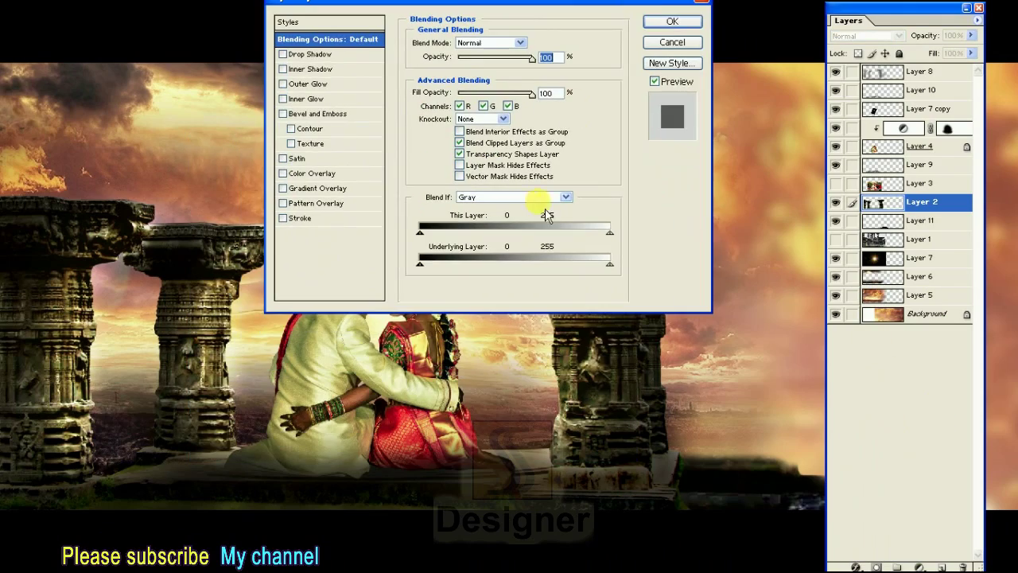
pyautogui.moveTo(437, 14)
pyautogui.mouseDown()
pyautogui.moveTo(370, 343)
pyautogui.moveTo(398, 355)
pyautogui.mouseUp()
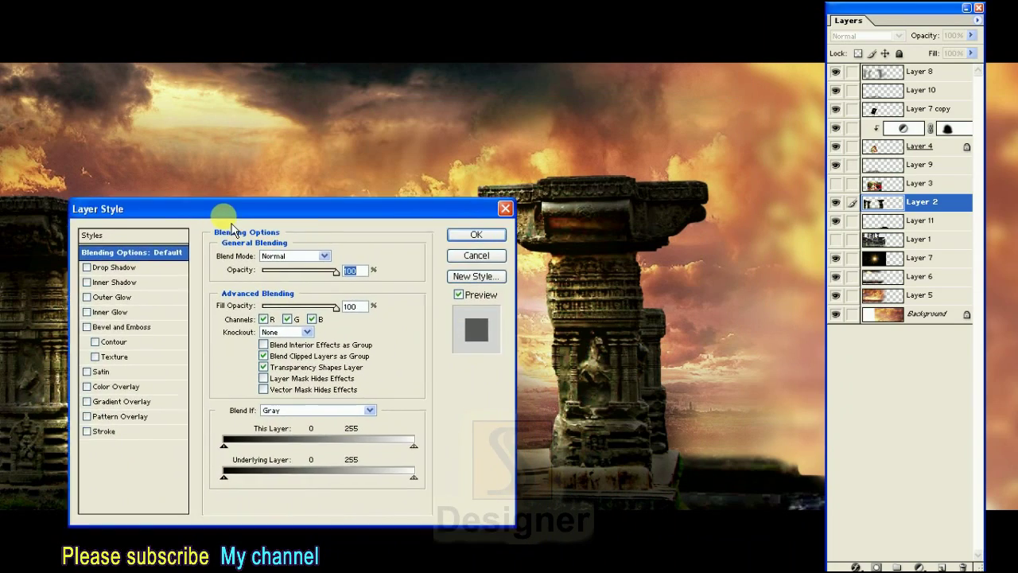
pyautogui.moveTo(397, 355); pyautogui.dragTo(186, 205)
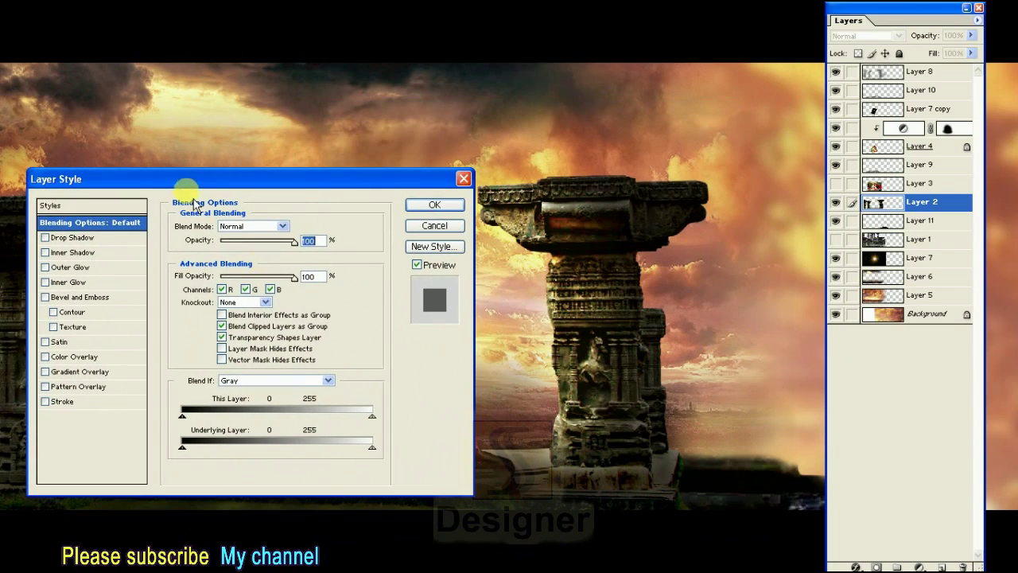
pyautogui.click(67, 282)
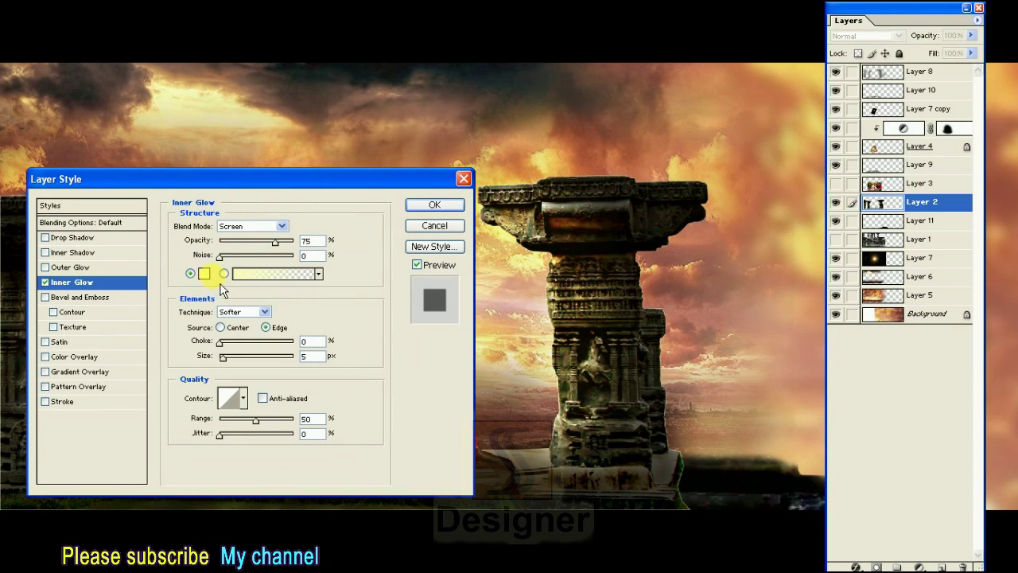
pyautogui.moveTo(232, 368); pyautogui.dragTo(248, 367)
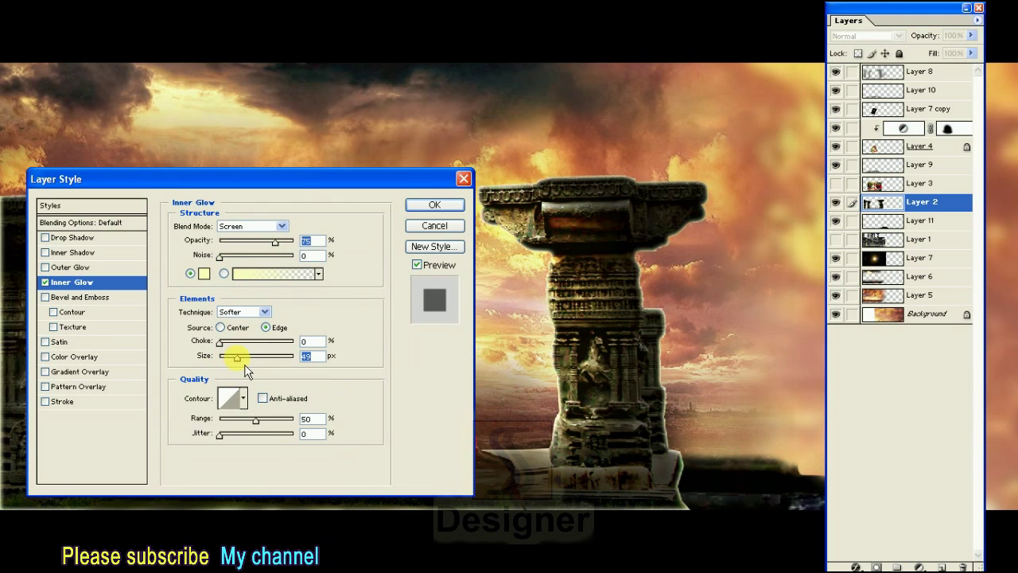
pyautogui.moveTo(249, 365); pyautogui.dragTo(263, 365)
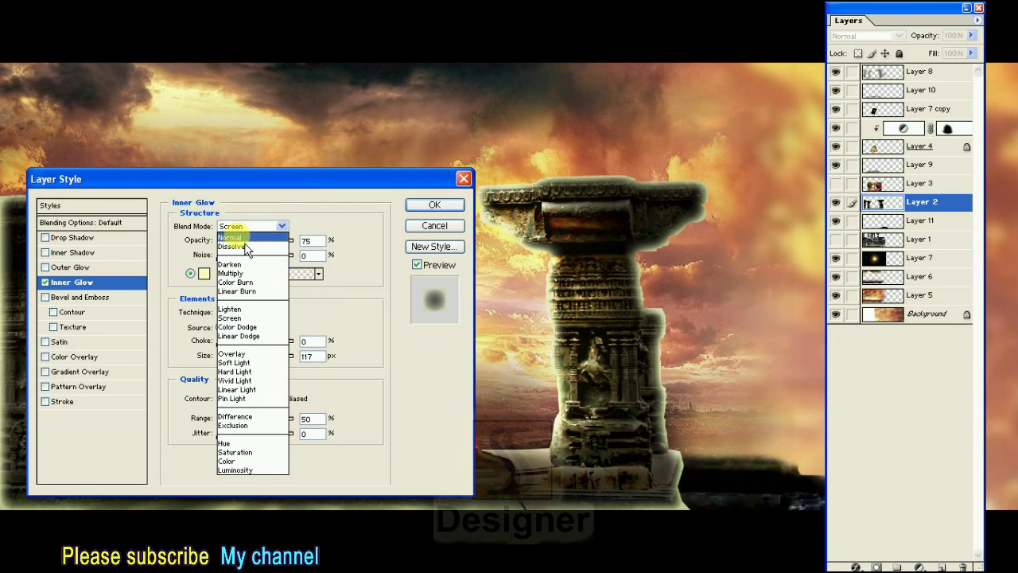
pyautogui.click(245, 239)
# - Set the inner glow colour to muted gold D7C265 and its blend mode to Overlay
pyautogui.click(208, 278)
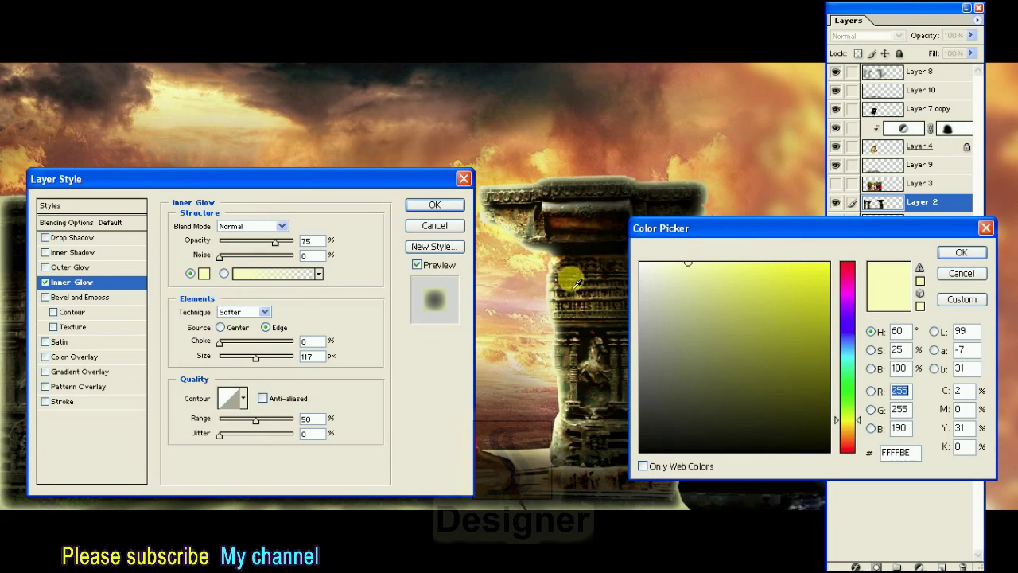
pyautogui.click(528, 268)
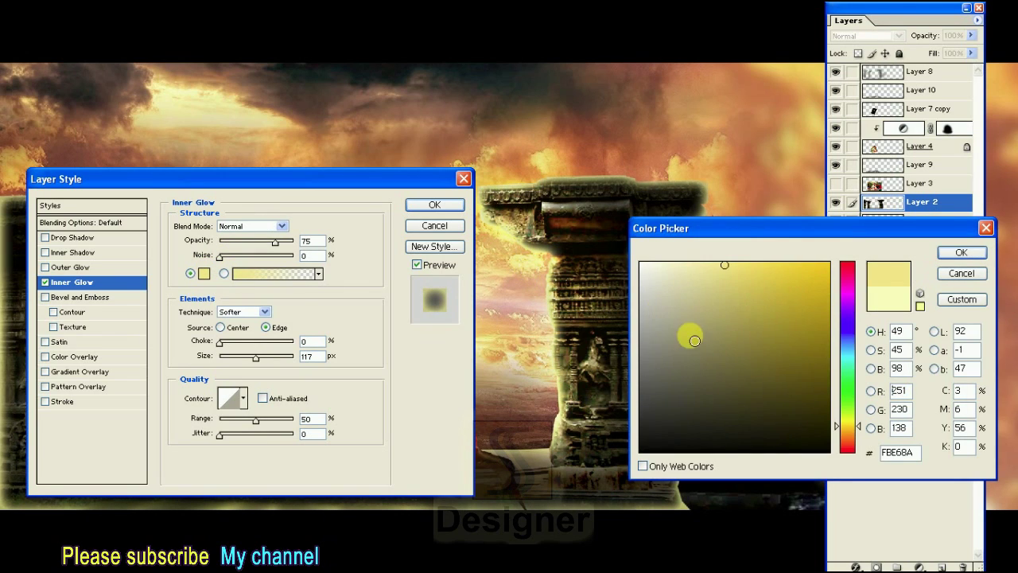
pyautogui.moveTo(725, 267)
pyautogui.mouseDown()
pyautogui.moveTo(723, 287)
pyautogui.moveTo(737, 292)
pyautogui.mouseUp()
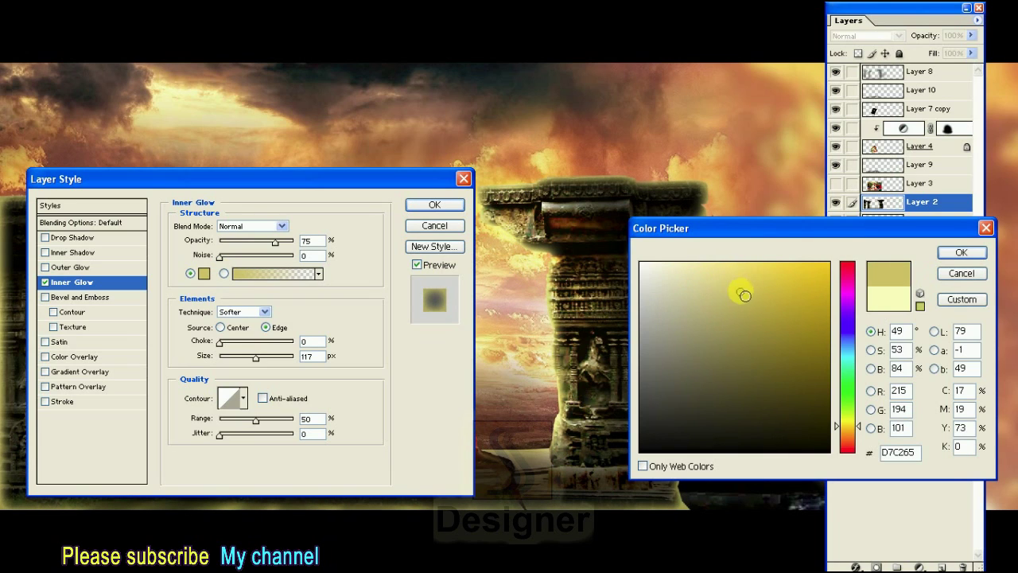
pyautogui.click(961, 253)
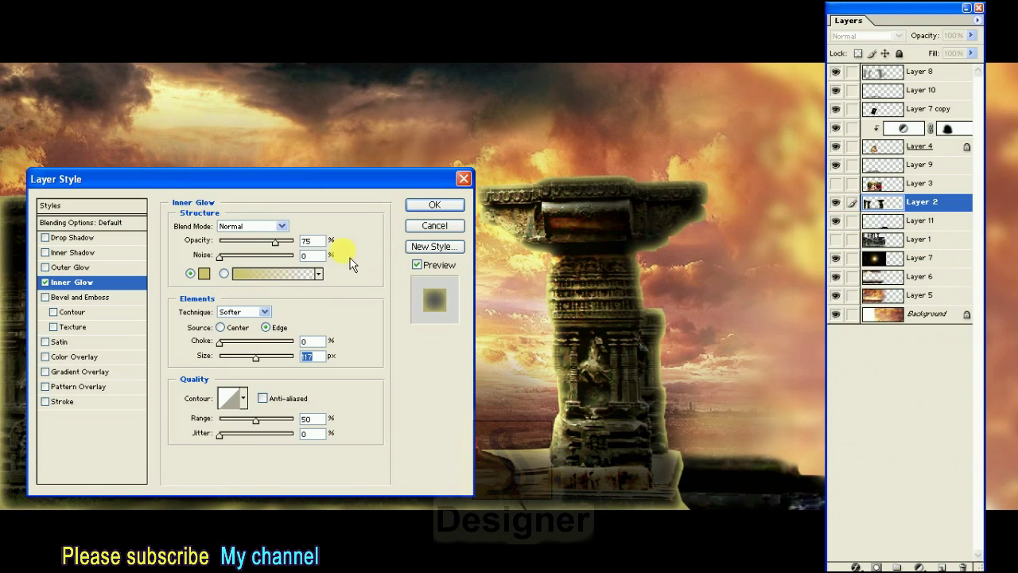
pyautogui.click(260, 230)
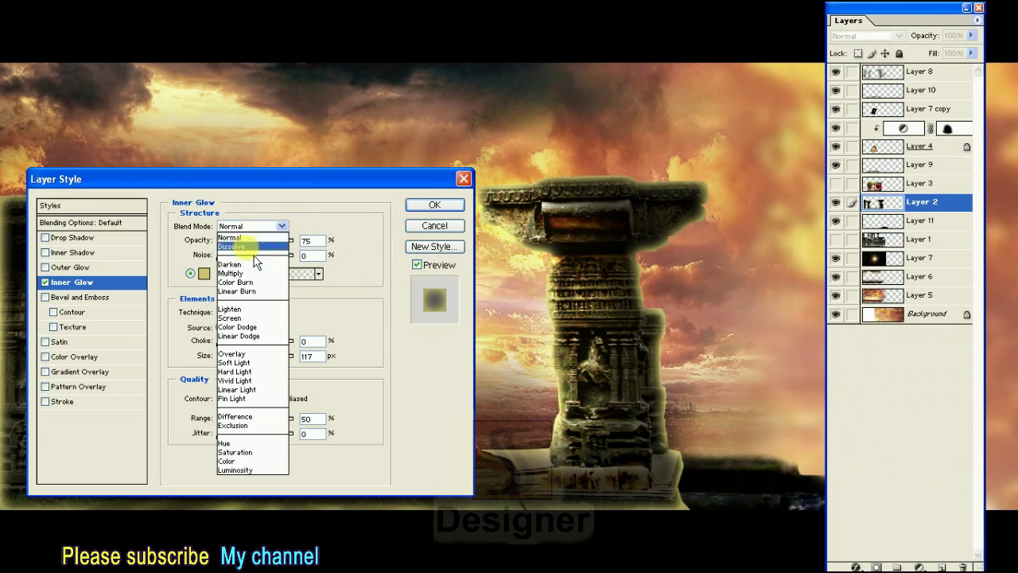
pyautogui.click(259, 365)
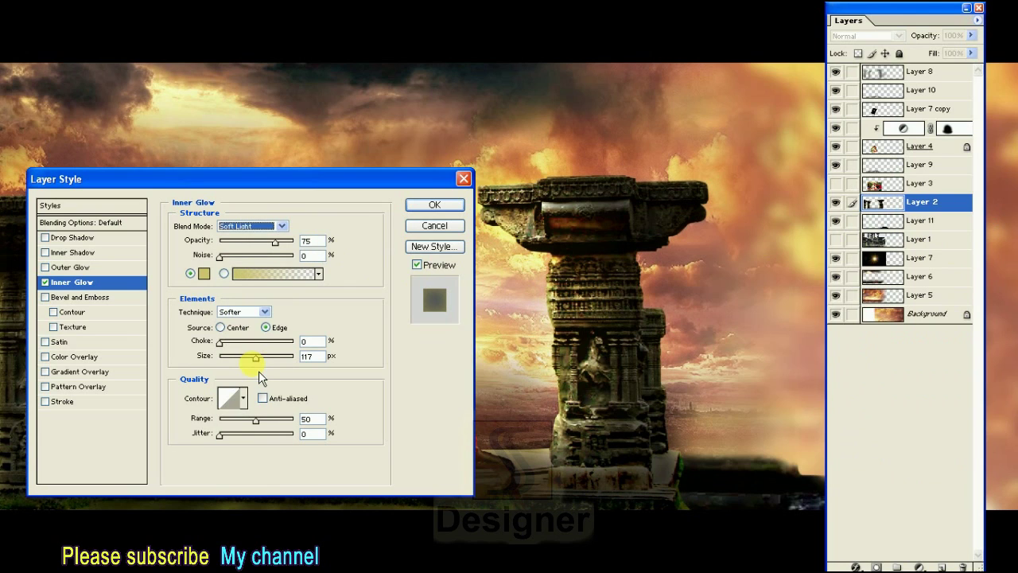
pyautogui.doubleClick(426, 271)
pyautogui.click(266, 229)
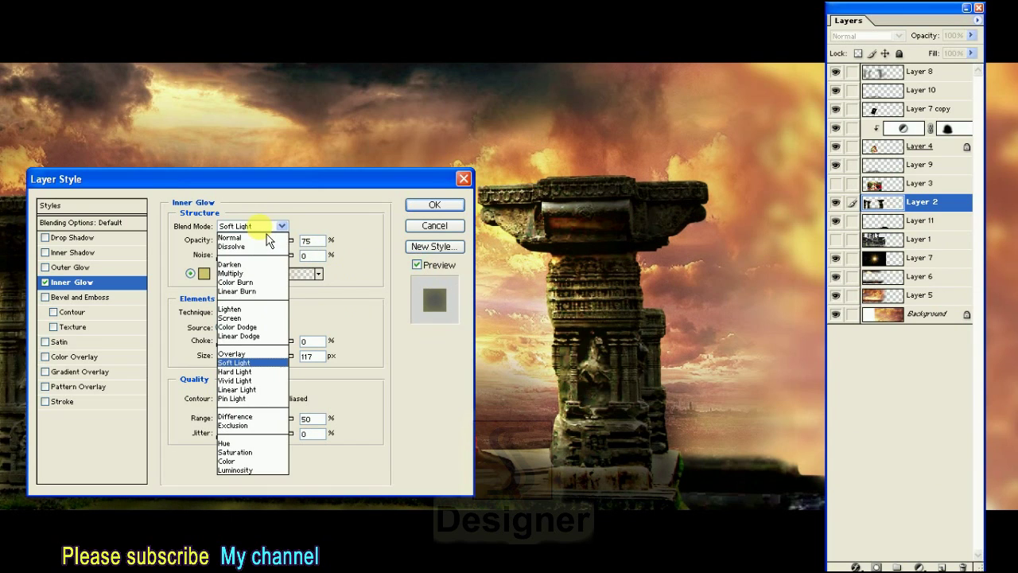
pyautogui.click(239, 372)
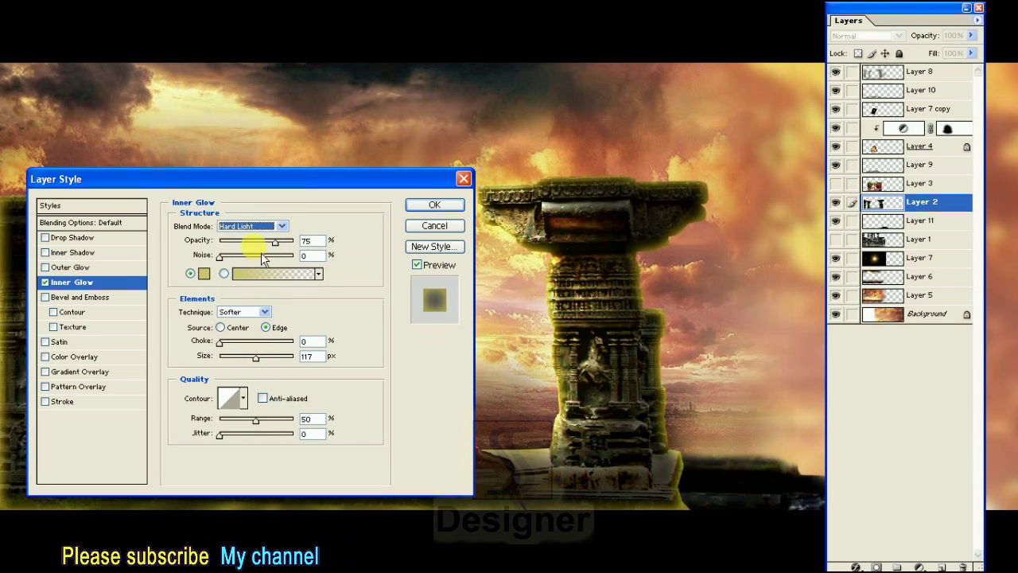
pyautogui.click(259, 229)
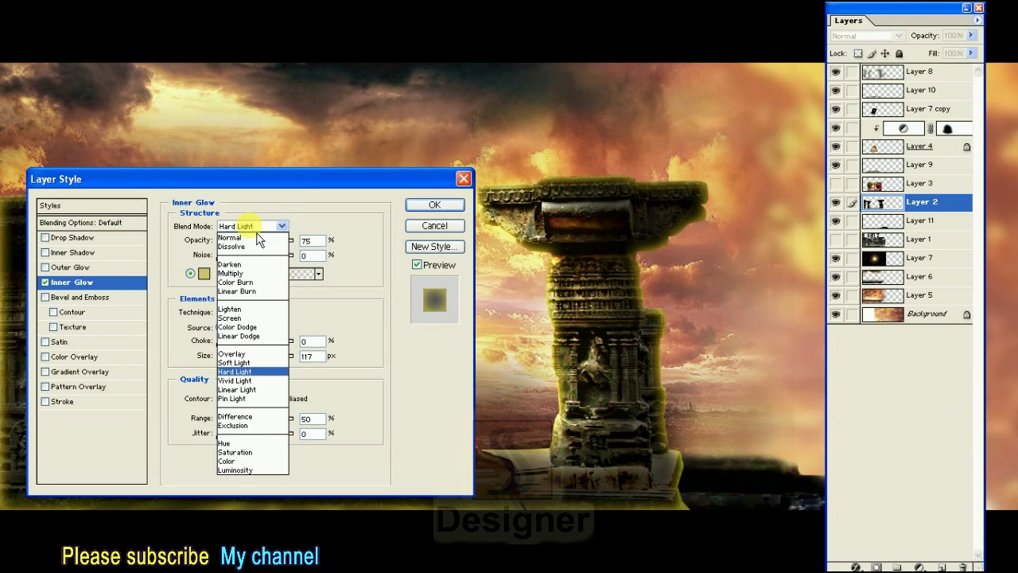
pyautogui.click(238, 353)
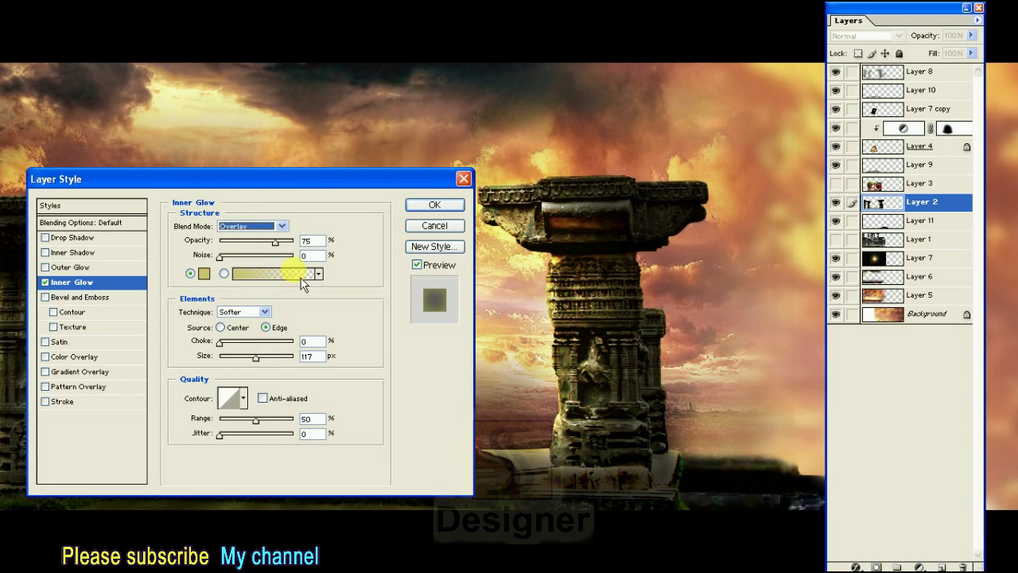
# - Compare the preview, raise the glow opacity to 100%, and confirm the inner glow
pyautogui.click(419, 265)
pyautogui.click(418, 266)
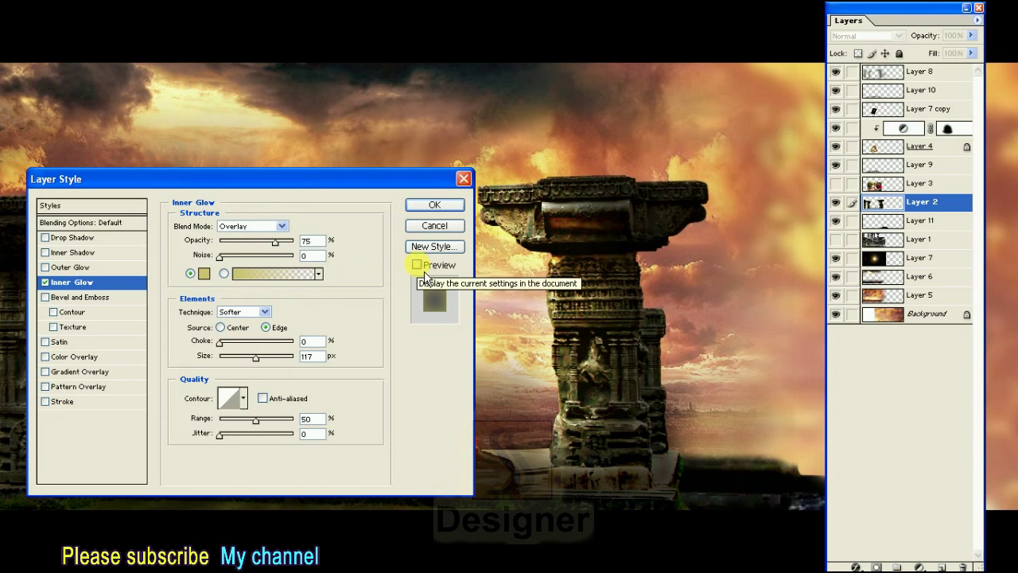
pyautogui.click(424, 271)
pyautogui.click(425, 271)
pyautogui.click(425, 270)
pyautogui.click(425, 271)
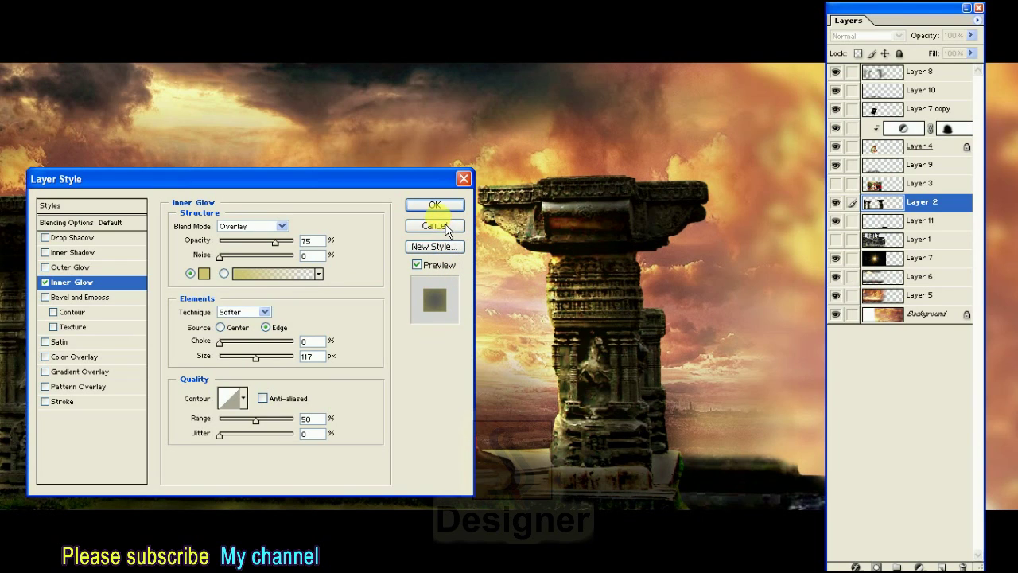
pyautogui.moveTo(293, 252); pyautogui.dragTo(347, 255)
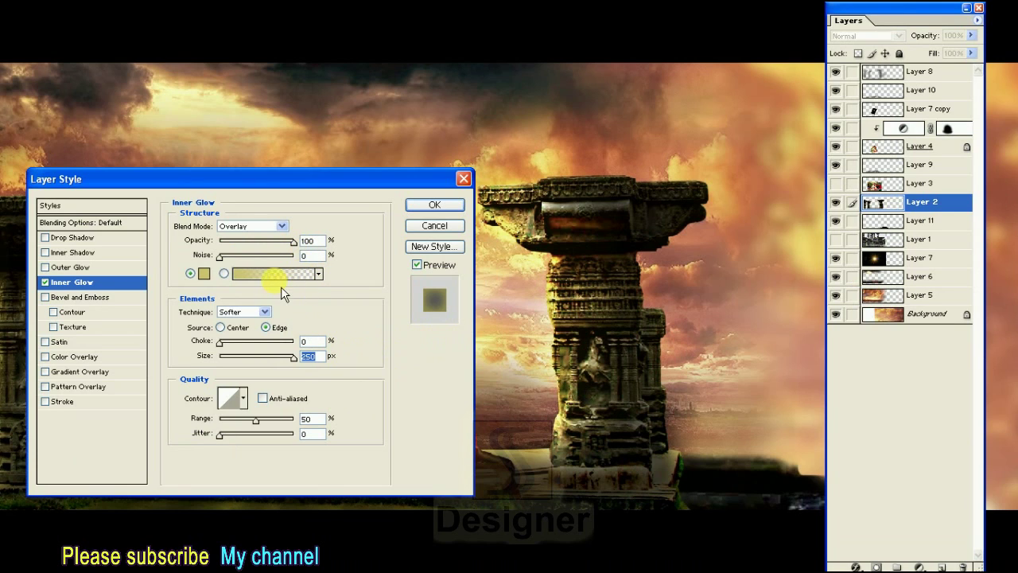
pyautogui.click(434, 205)
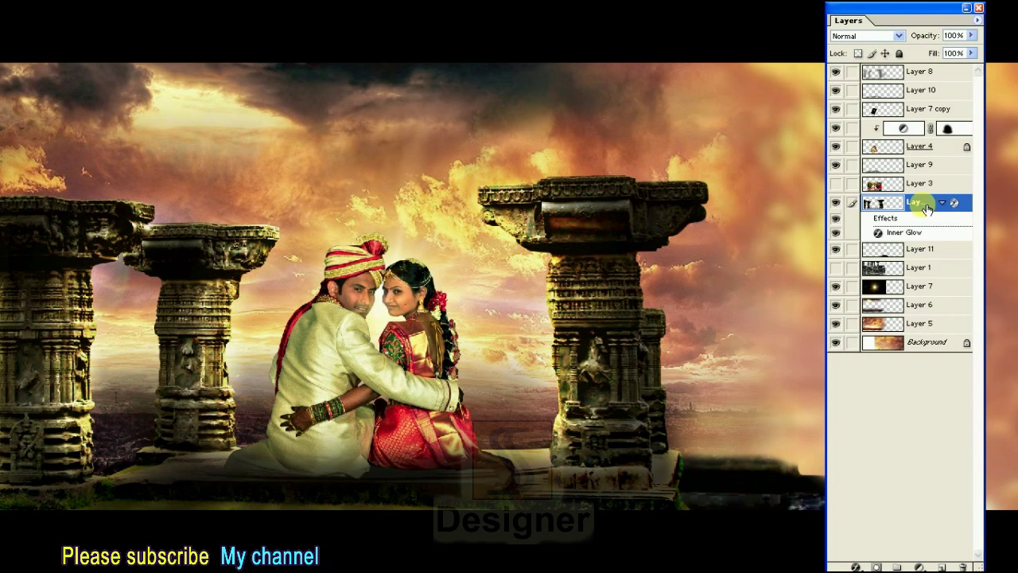
# - Duplicate the glowing Layer 2 twice
pyautogui.click(977, 20)
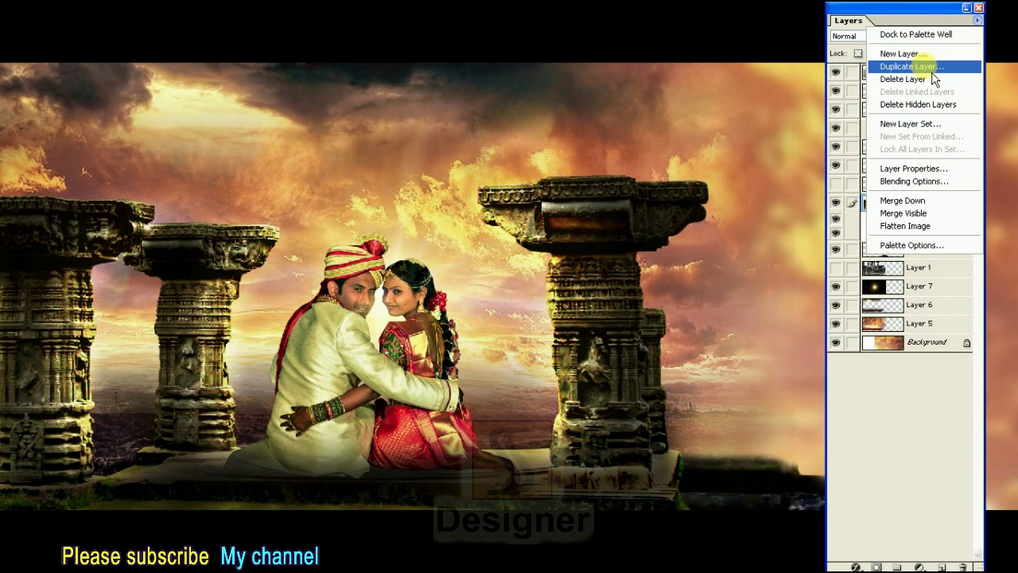
pyautogui.click(915, 67)
pyautogui.click(631, 240)
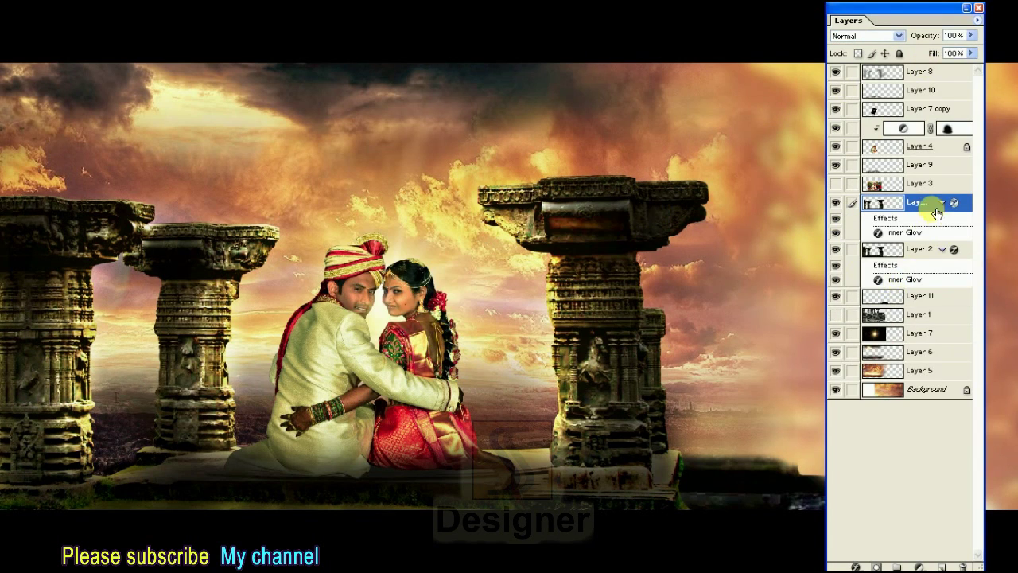
pyautogui.click(977, 20)
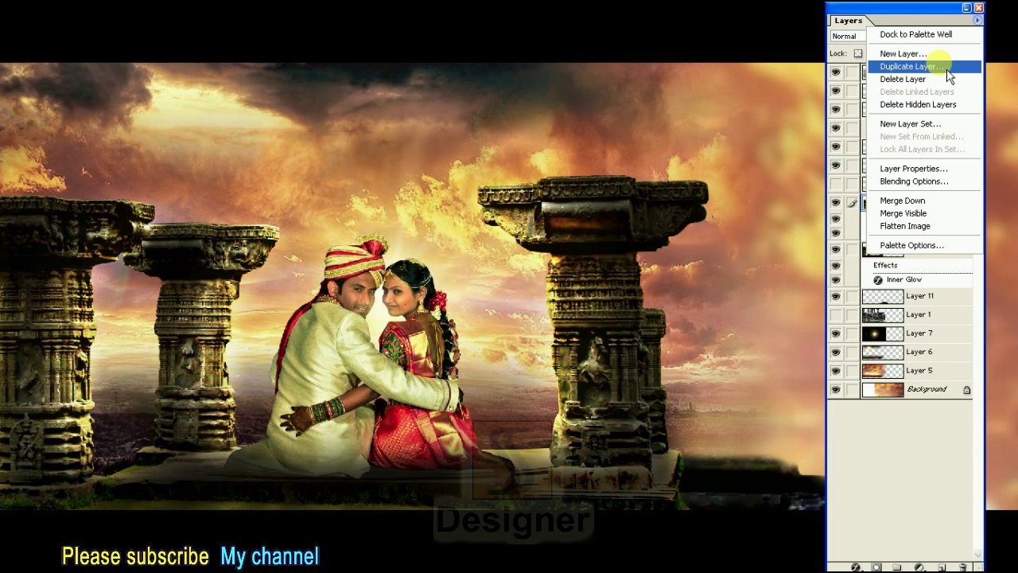
pyautogui.click(914, 67)
pyautogui.click(628, 240)
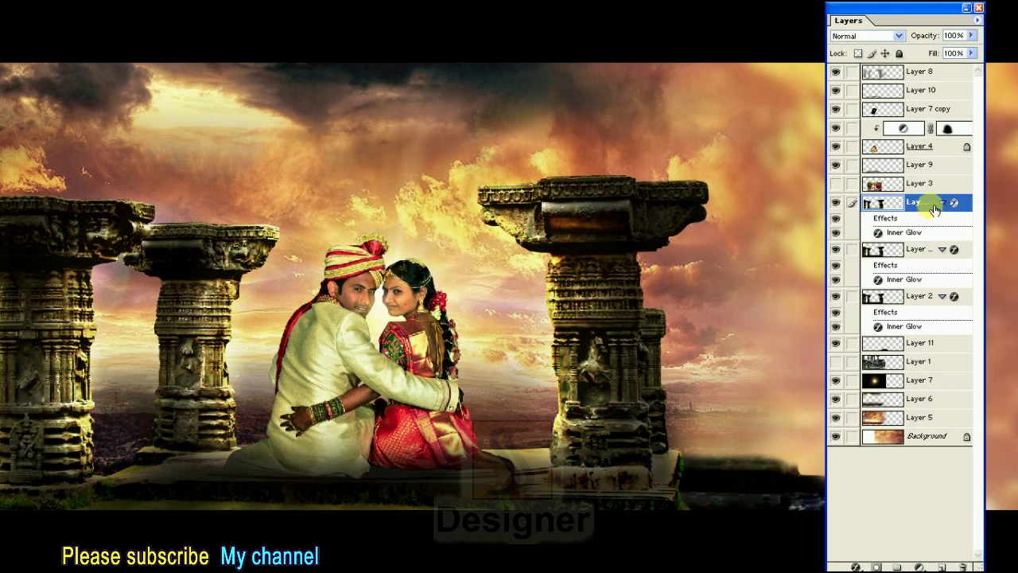
# - Set one copy to 48% opacity, link the other, and merge the linked copies
pyautogui.click(972, 35)
pyautogui.moveTo(970, 49); pyautogui.dragTo(933, 50)
pyautogui.click(852, 249)
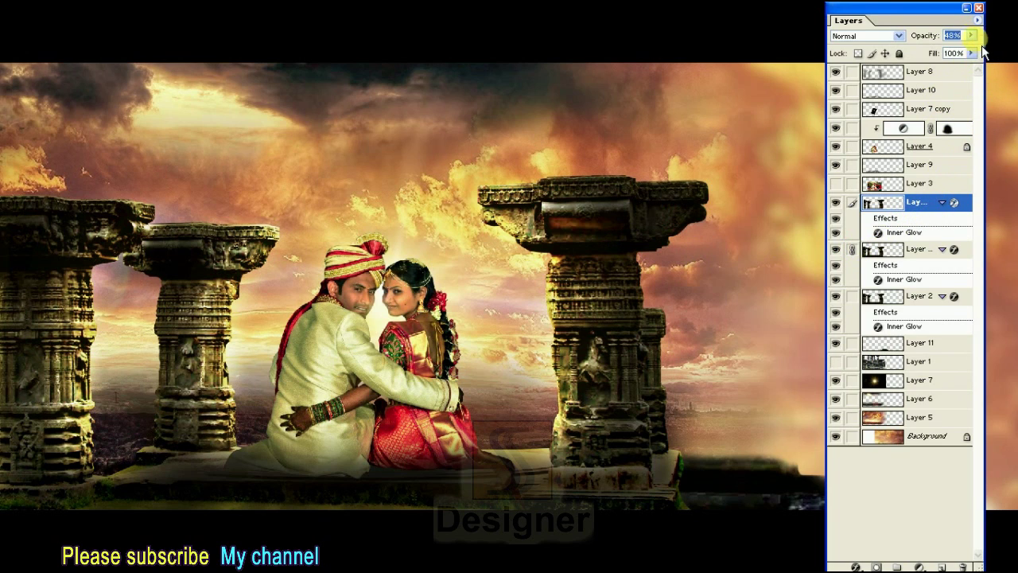
pyautogui.click(978, 20)
pyautogui.click(955, 215)
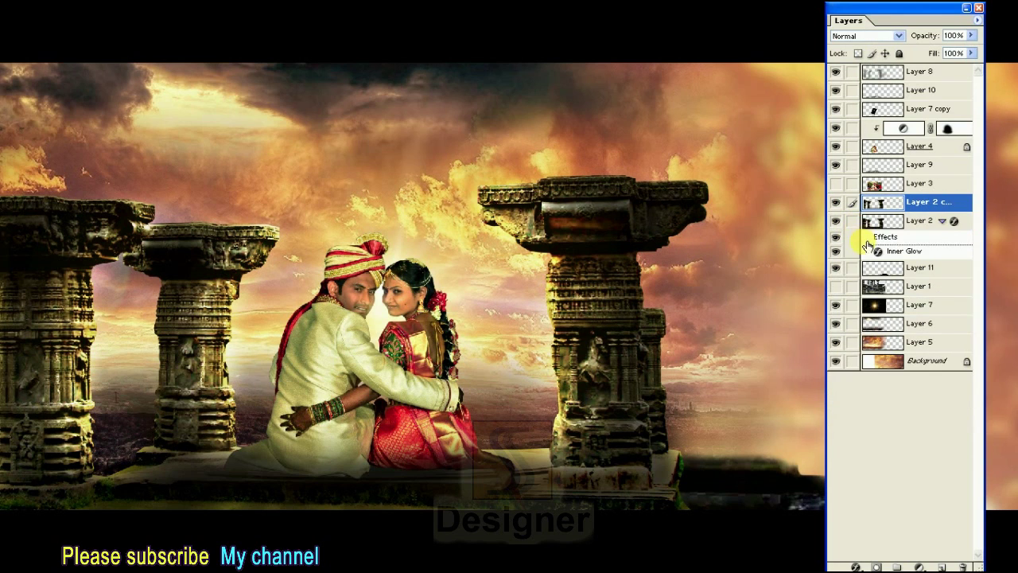
# - Delete Layer 2's Inner Glow effect, compare with the copy, and link all layers to Layer 2 copy
pyautogui.moveTo(883, 237); pyautogui.dragTo(964, 565)
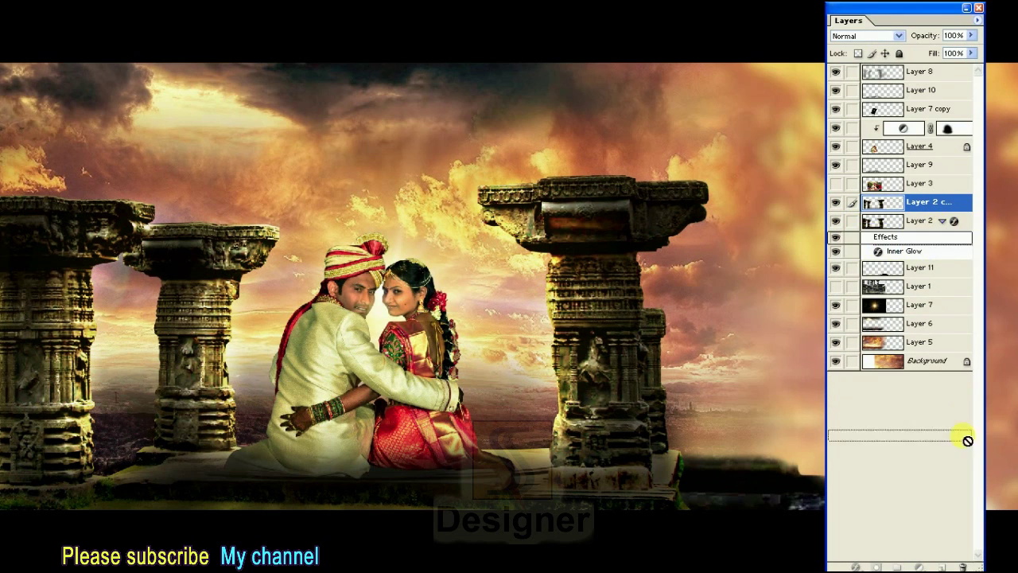
pyautogui.click(836, 202)
pyautogui.click(836, 202)
pyautogui.click(836, 202)
pyautogui.click(836, 202)
pyautogui.click(836, 202)
pyautogui.click(836, 202)
pyautogui.moveTo(858, 225); pyautogui.dragTo(890, 298)
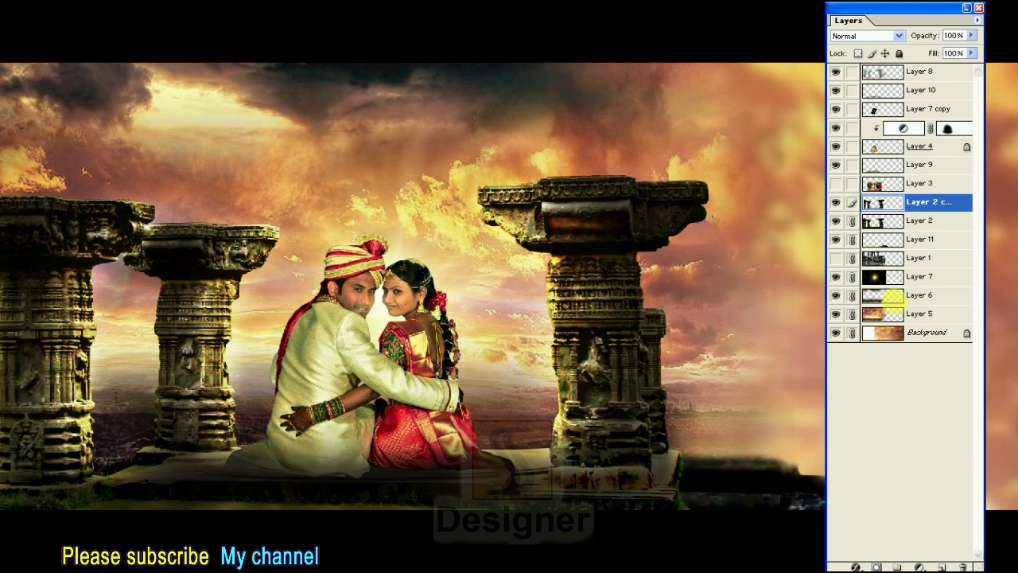
pyautogui.moveTo(851, 183); pyautogui.dragTo(852, 72)
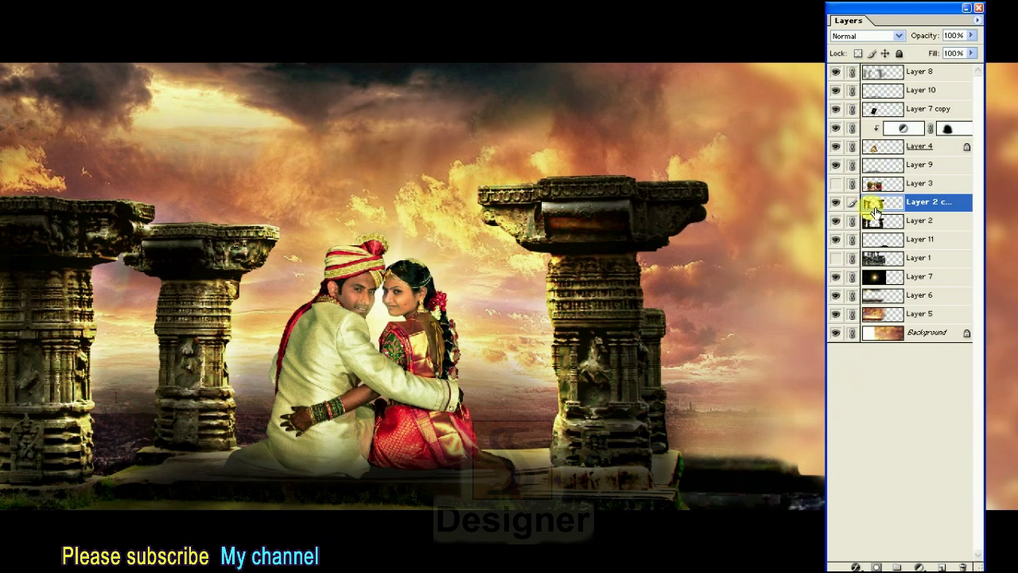
pyautogui.hotkey('alt', 'w')
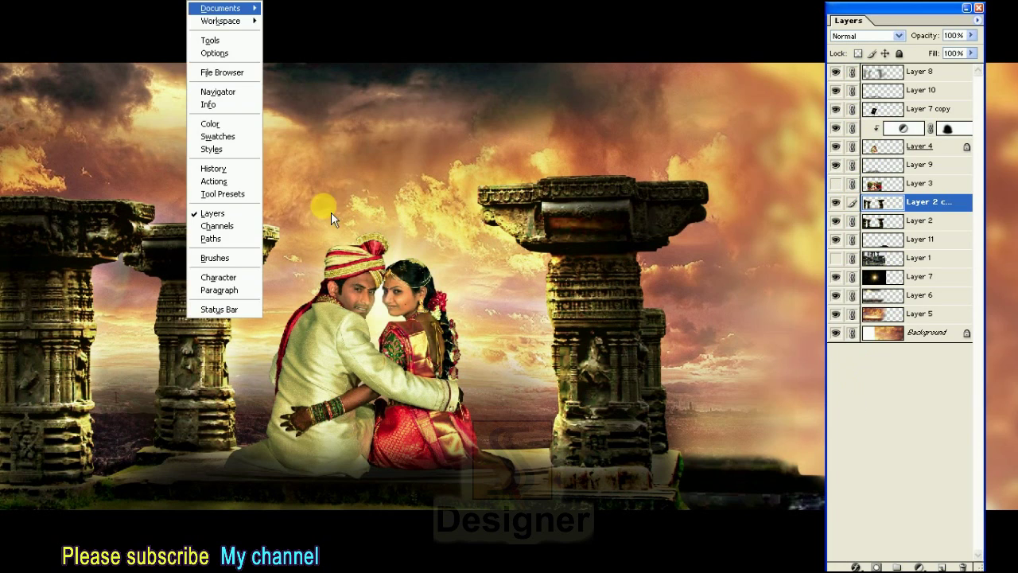
# - Select the Eraser and set its opacity and flow to 100%
pyautogui.press('t')
pyautogui.moveTo(15, 188); pyautogui.dragTo(68, 183)
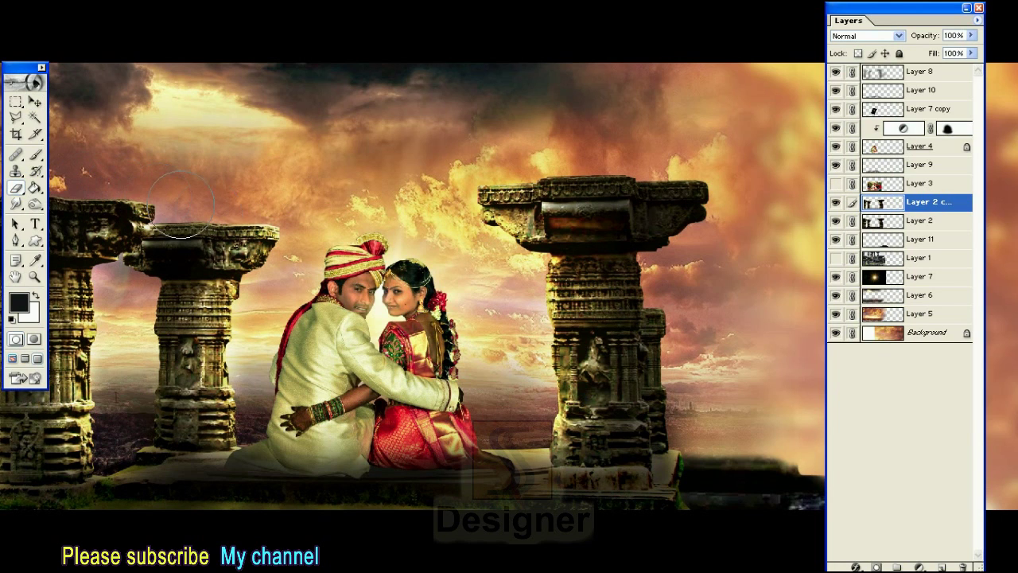
pyautogui.hotkey('alt', 'w')
pyautogui.press('o')
pyautogui.click(281, 13)
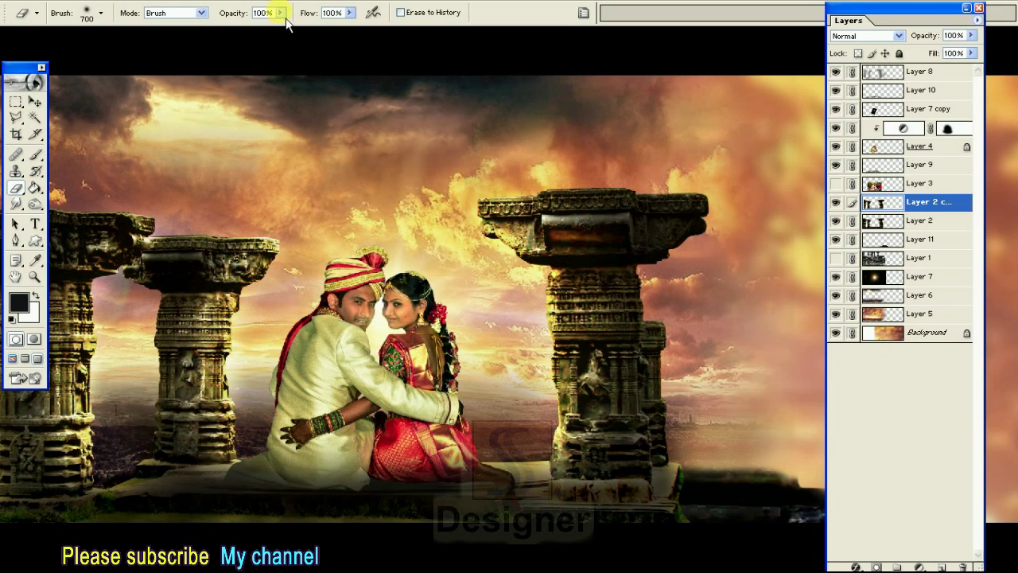
pyautogui.click(349, 13)
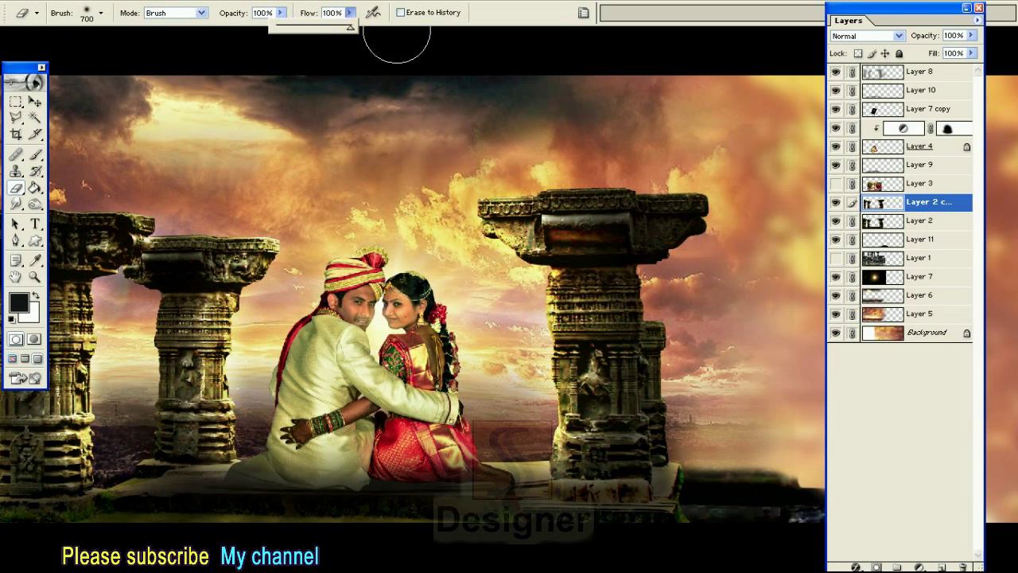
pyautogui.click(405, 45)
# - Zoom out to the whole spread and resize the eraser brush, settling at 800
pyautogui.hotkey('ctrl', '-')
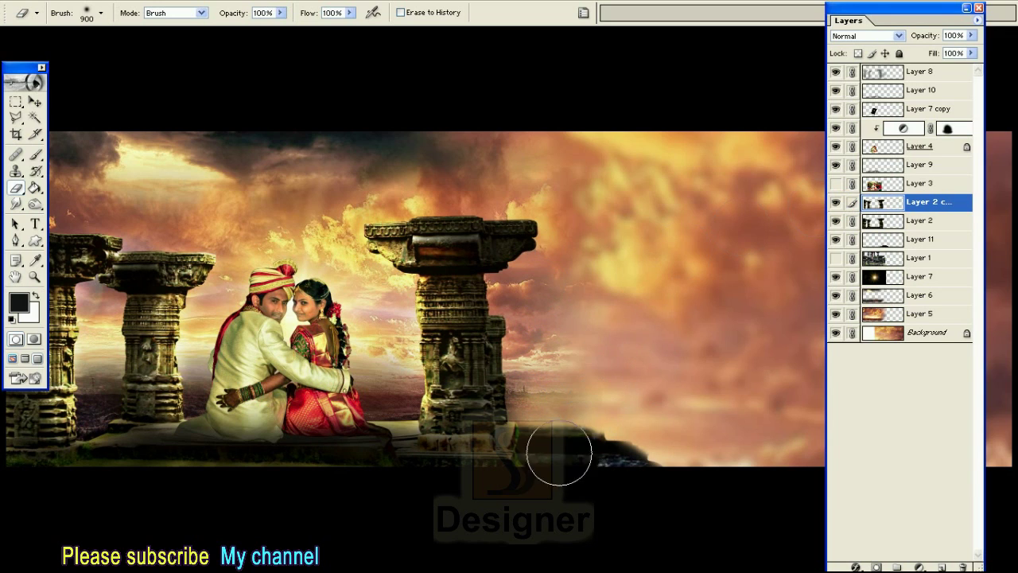
pyautogui.press(']')
pyautogui.press(']')
pyautogui.press(']')
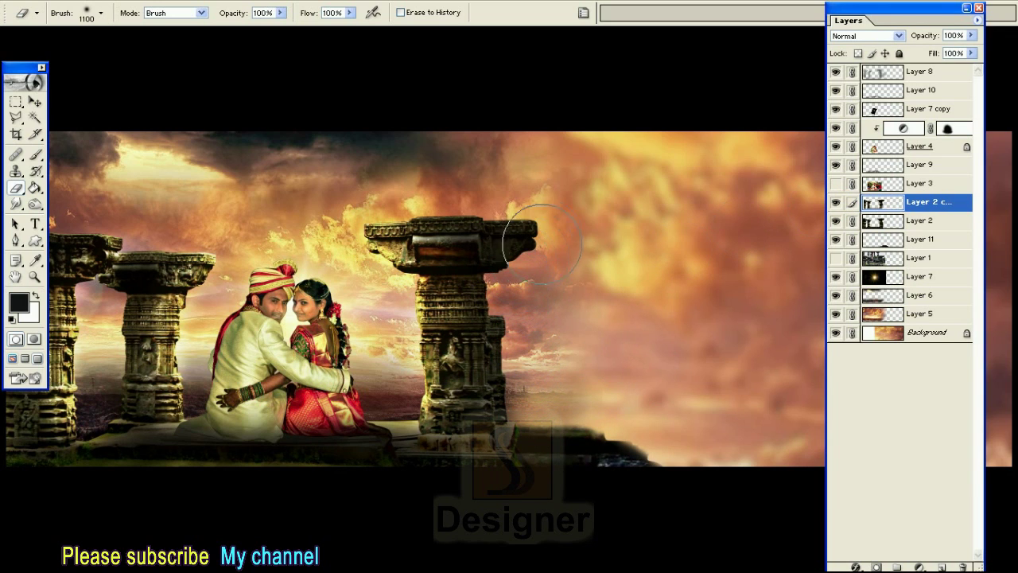
pyautogui.press('[')
pyautogui.press('[')
pyautogui.hotkey('ctrl', '-')
pyautogui.hotkey('ctrl', '-')
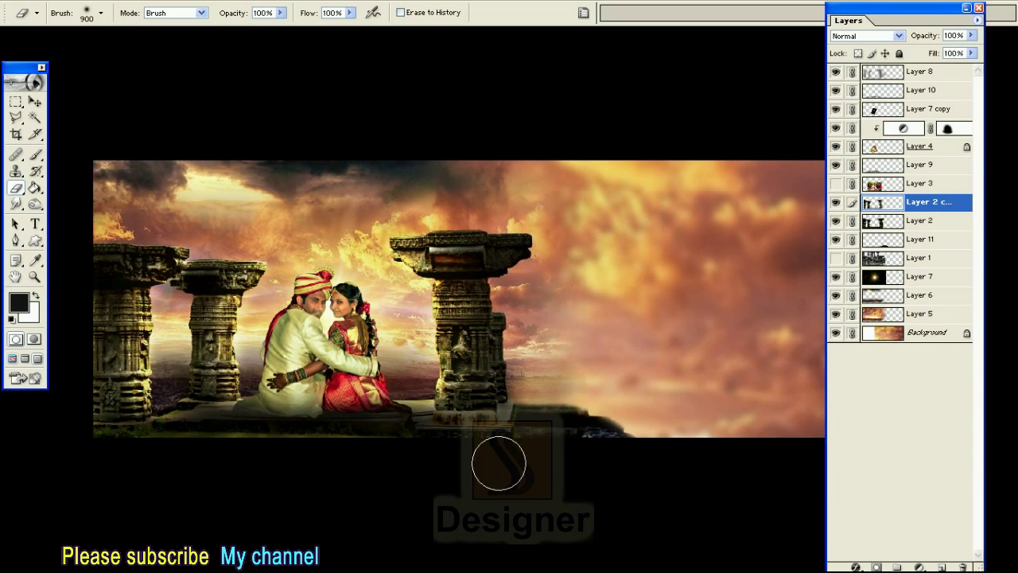
pyautogui.press(']')
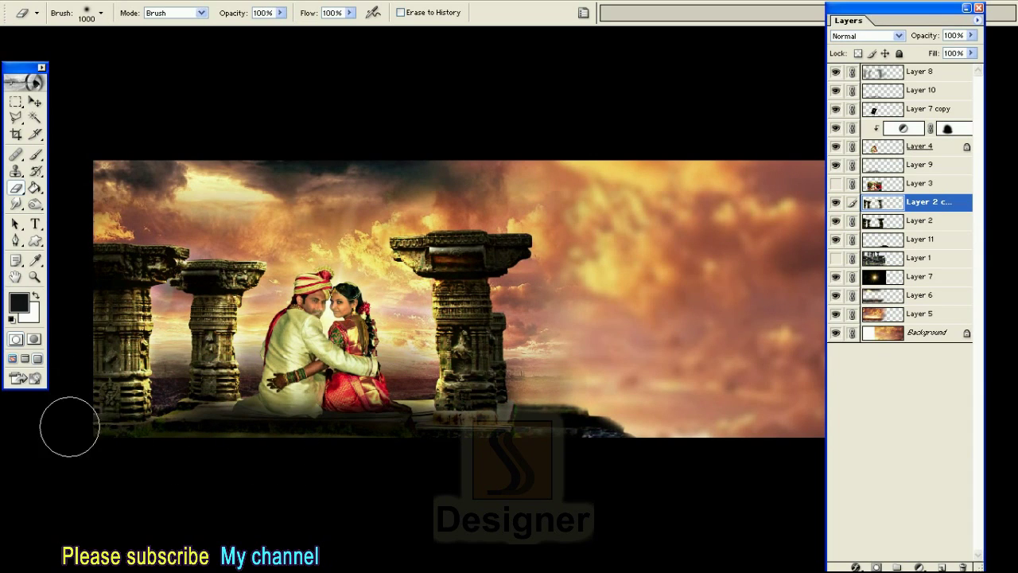
pyautogui.press('[')
pyautogui.press('[')
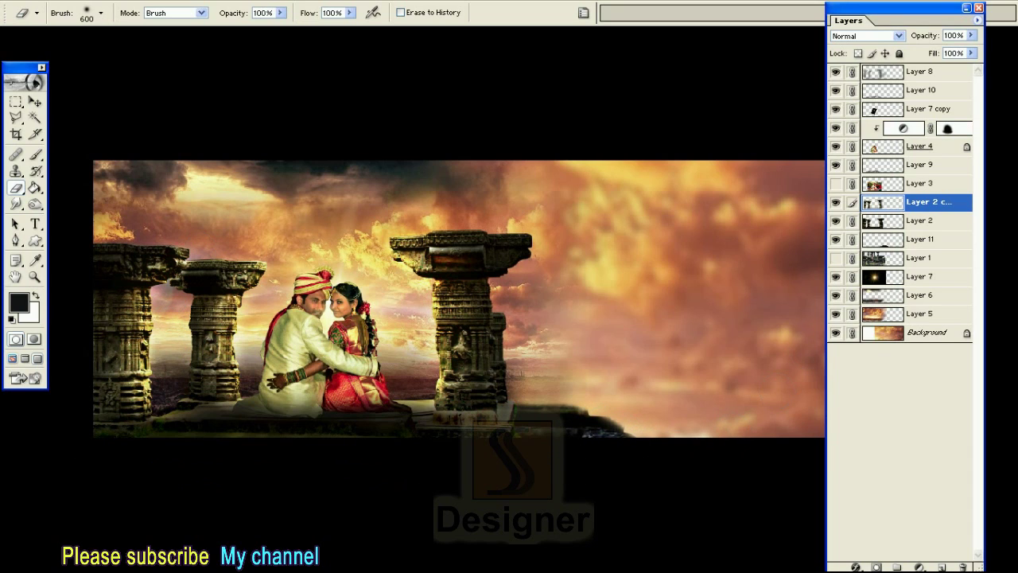
# - Compare the scene with the extra pillars layer (Layer 2 copy) shown and hidden, then select it
pyautogui.click(840, 204)
pyautogui.click(840, 205)
pyautogui.click(840, 204)
pyautogui.click(840, 205)
pyautogui.click(840, 204)
pyautogui.click(840, 204)
pyautogui.click(884, 206)
# - Zoom in and hide all panels to preview the spread full screen
pyautogui.keyDown('ctrl'); pyautogui.click(736, 273); pyautogui.keyUp('ctrl')
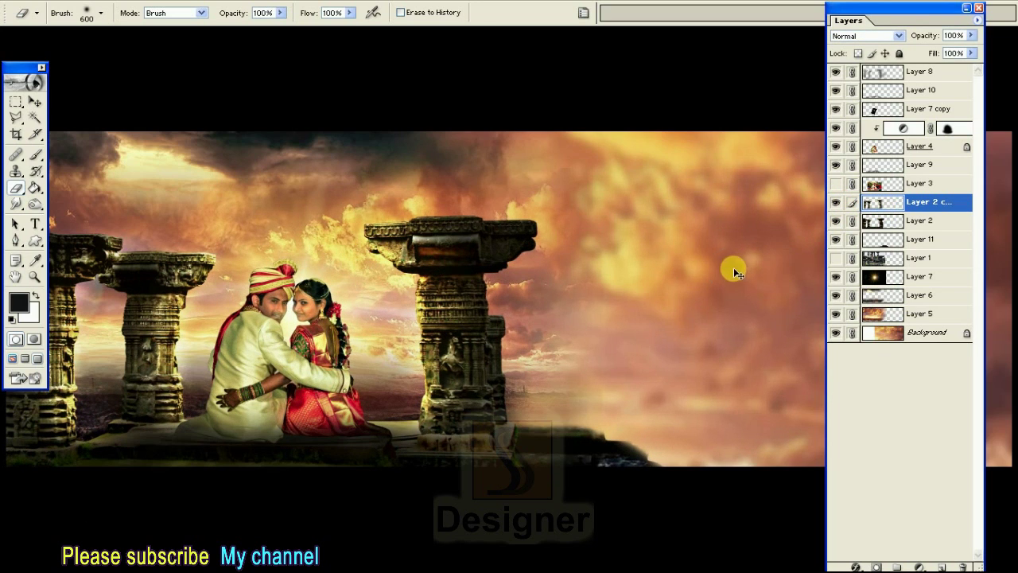
pyautogui.click(673, 282)
pyautogui.press('Tab')
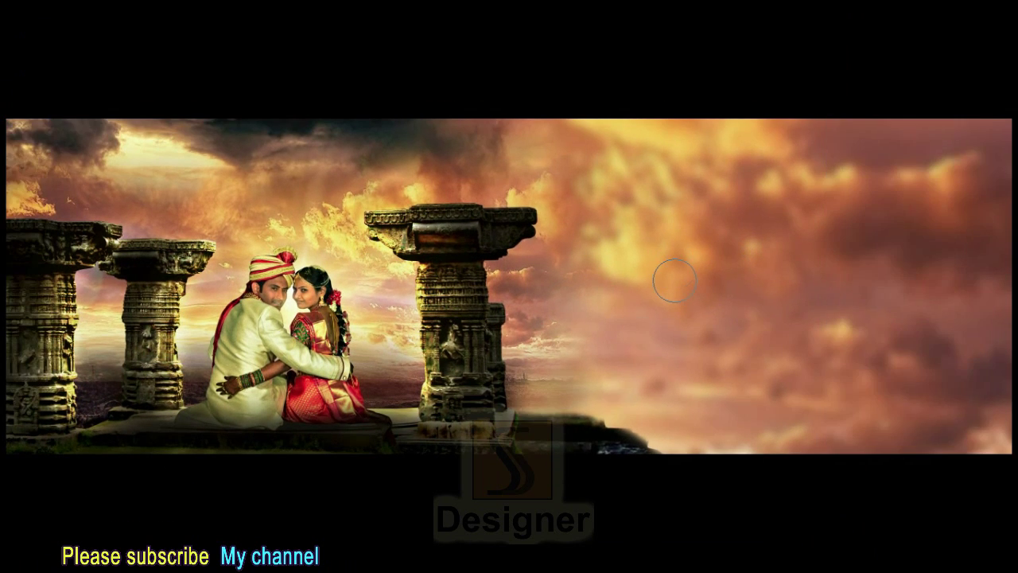
pyautogui.press('f')
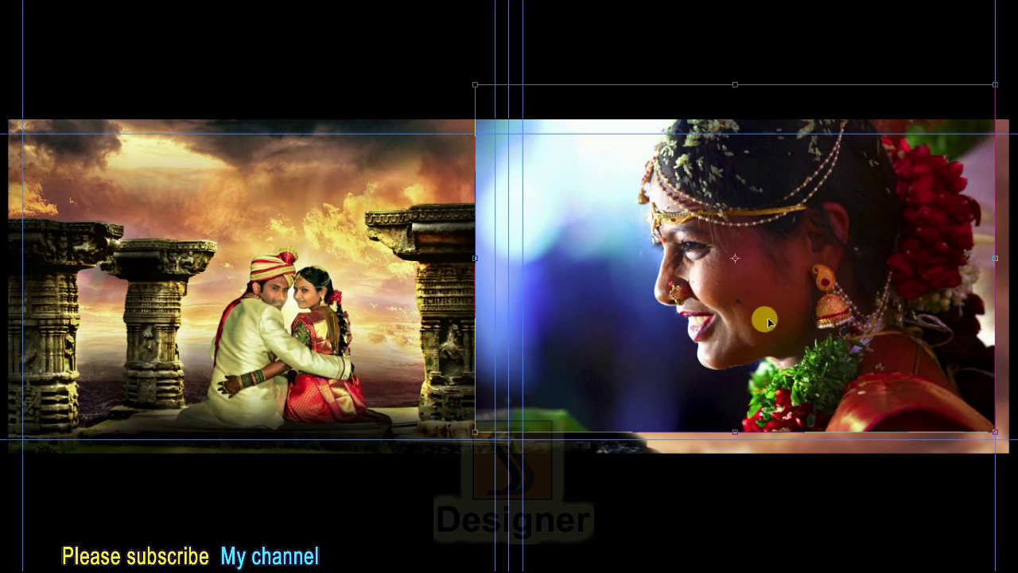
# - Move the bride close-up onto the right half, skew its top-left corner outward, and nudge it into place
pyautogui.moveTo(764, 318); pyautogui.dragTo(814, 326)
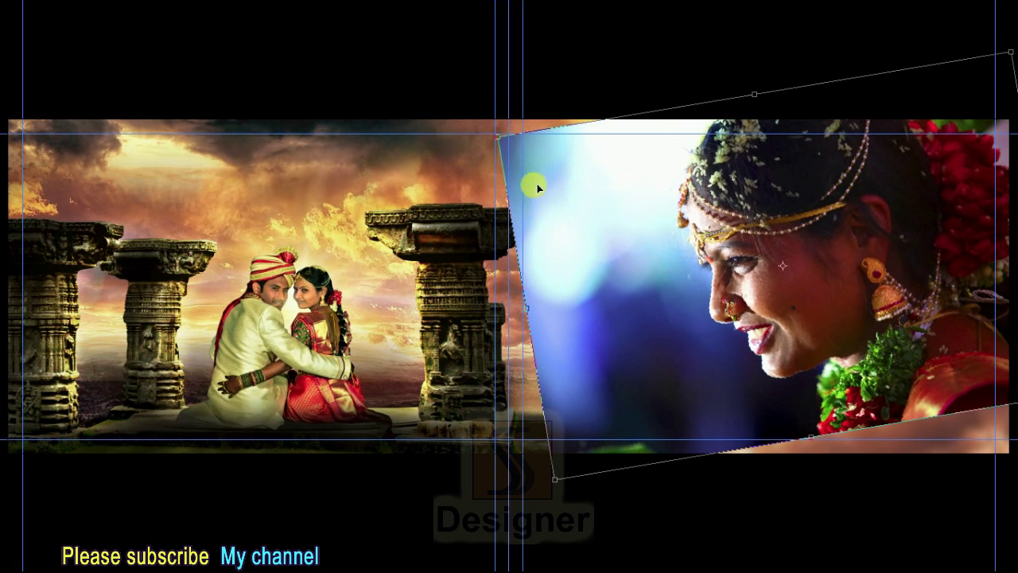
pyautogui.moveTo(501, 137); pyautogui.dragTo(437, 95)
pyautogui.hotkey('shift', 'Right')
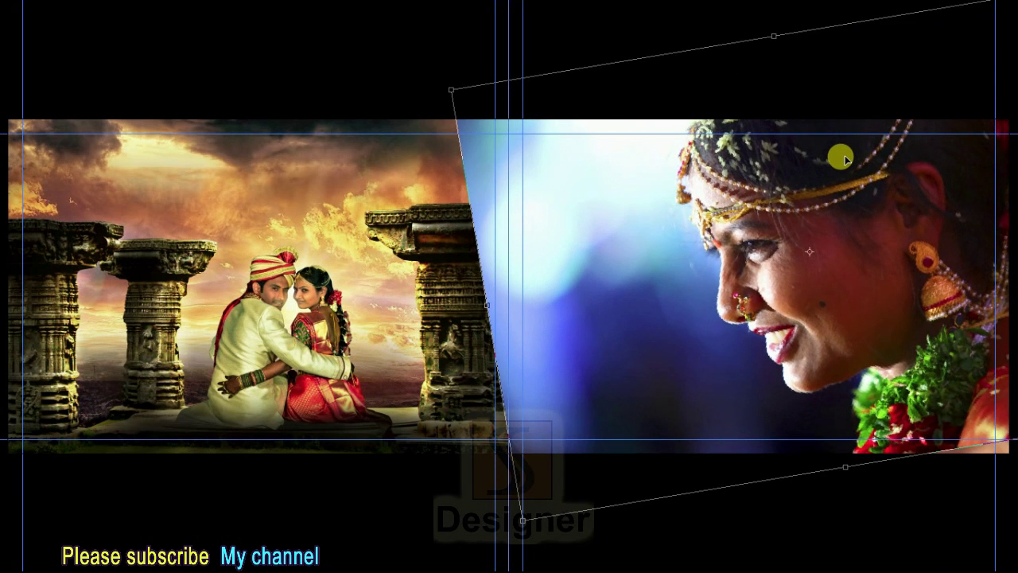
pyautogui.hotkey('shift', 'Right')
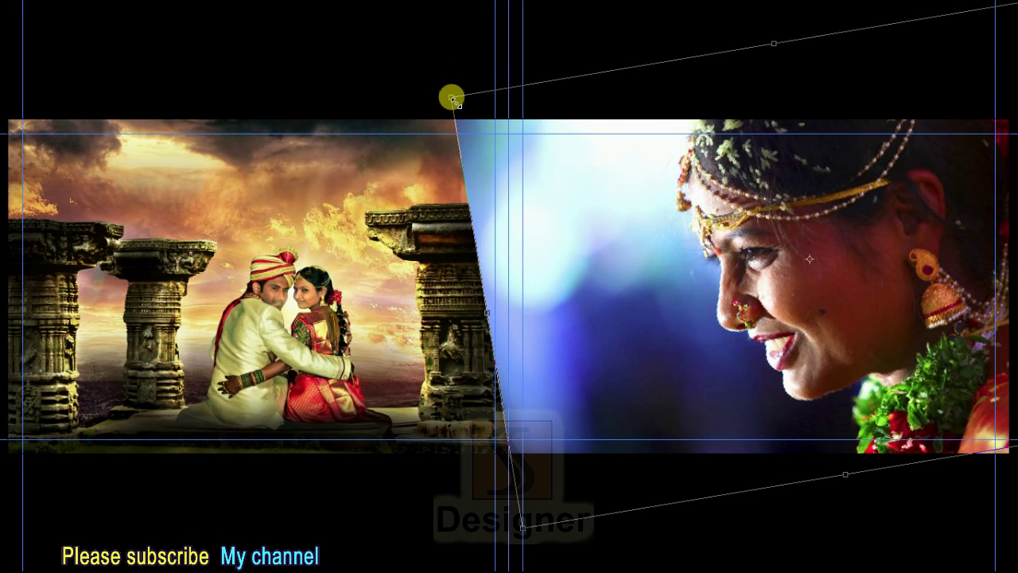
pyautogui.press('Down')
pyautogui.press('Down')
pyautogui.press('Down')
pyautogui.press('Down')
pyautogui.press('Down')
pyautogui.press('Down')
pyautogui.press('Down')
pyautogui.press('Down')
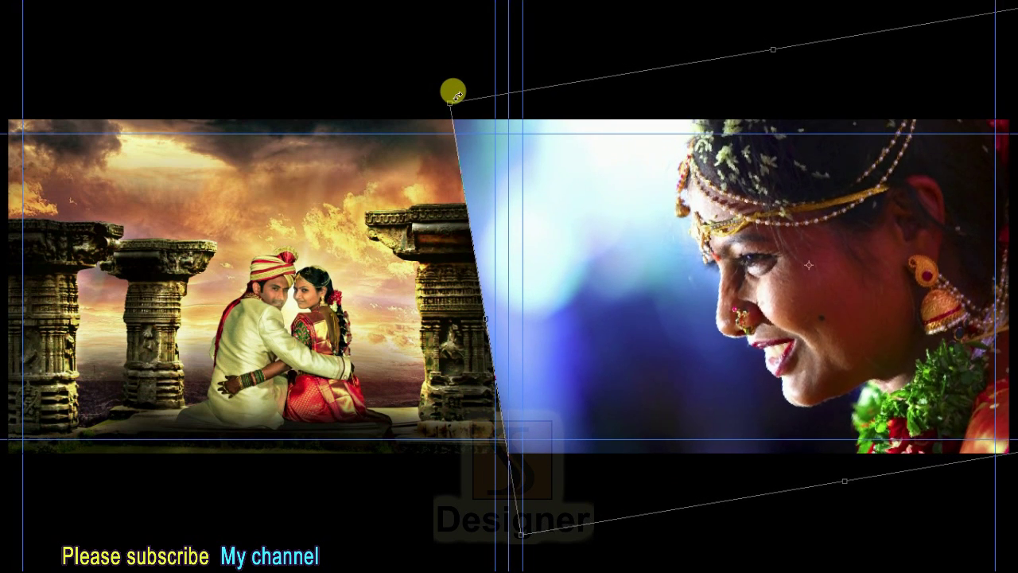
pyautogui.moveTo(674, 180)
pyautogui.mouseDown()
pyautogui.moveTo(761, 176)
pyautogui.moveTo(678, 180)
pyautogui.mouseUp()
pyautogui.hotkey('ctrl', 'z')
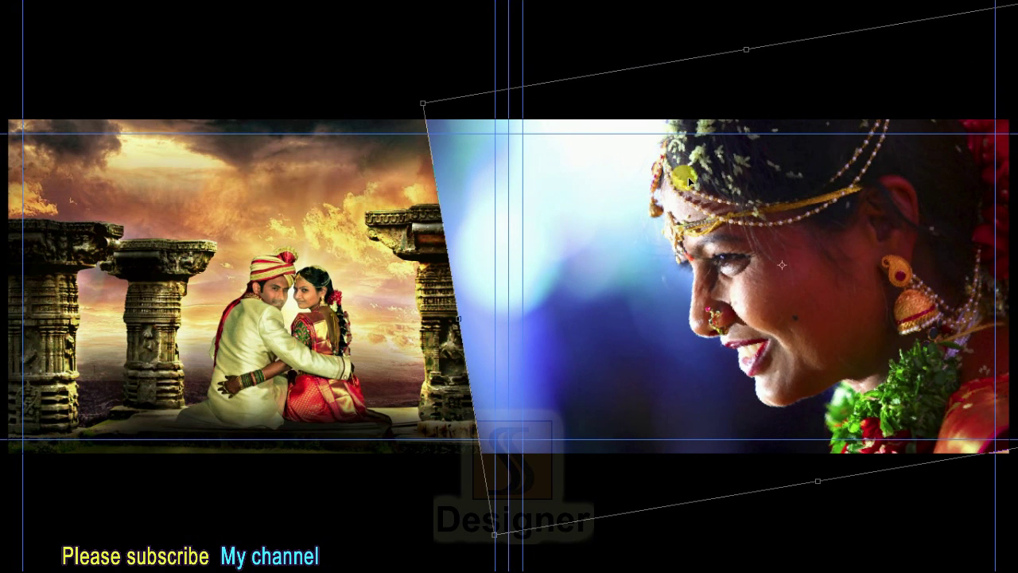
pyautogui.press('Up')
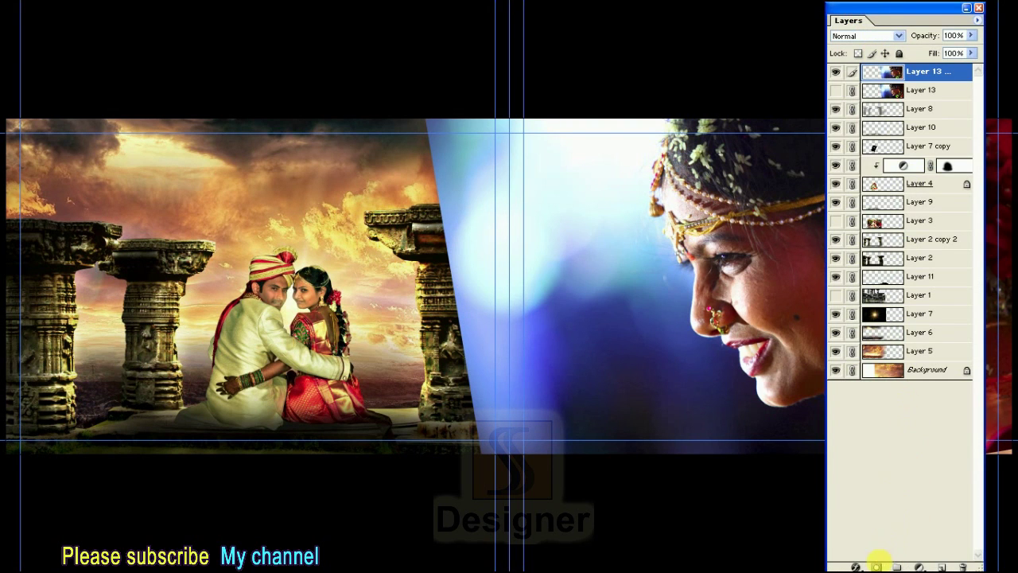
# - Add a mask to the bride layer, invert it to hide the photo, and choose the eraser
pyautogui.click(876, 566)
pyautogui.hotkey('ctrl', 'i')
pyautogui.press('Tab')
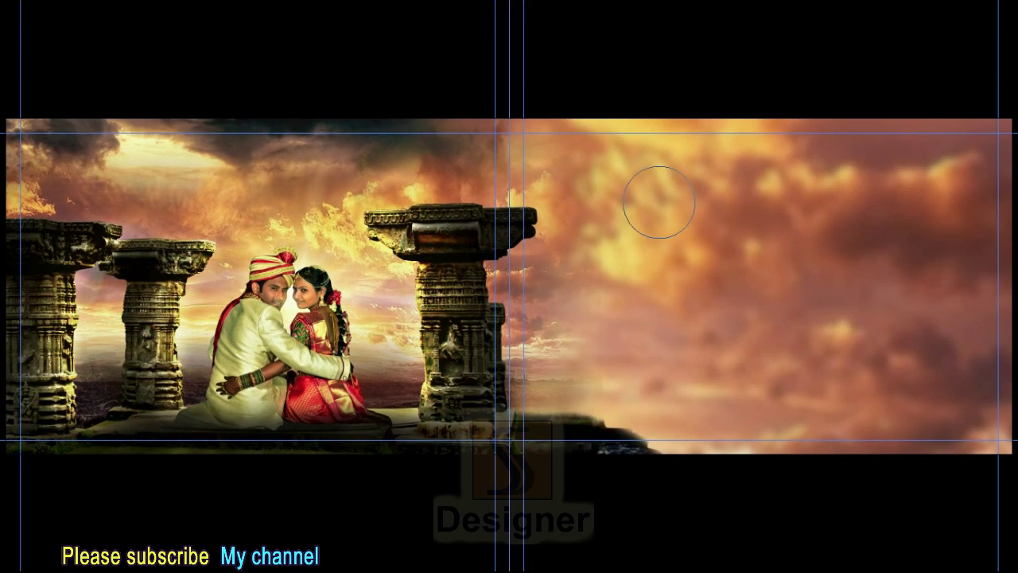
pyautogui.press('Tab')
pyautogui.rightClick(26, 189)
pyautogui.click(68, 184)
pyautogui.click(281, 13)
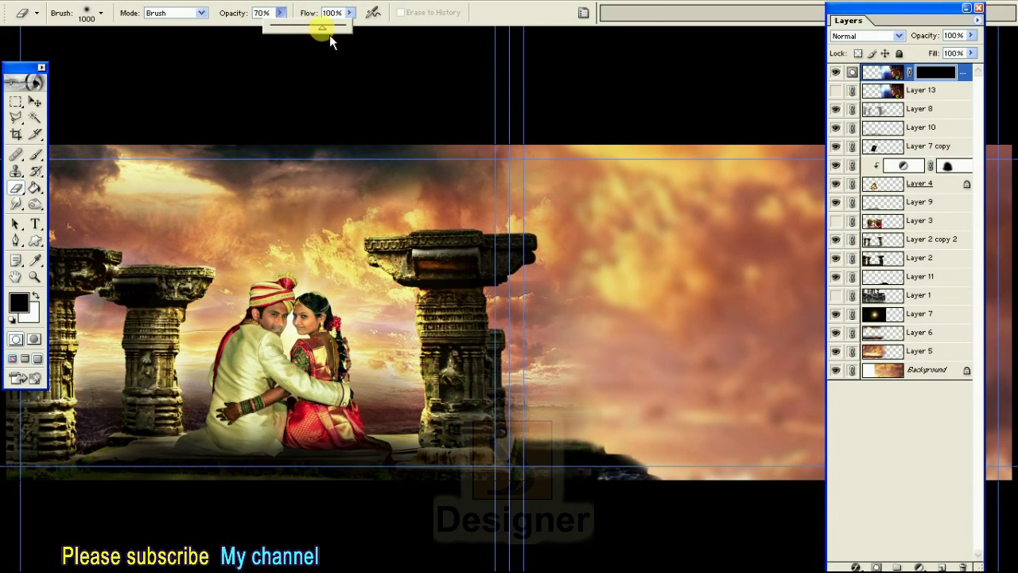
pyautogui.press('Return')
pyautogui.press('Tab')
pyautogui.press('Tab')
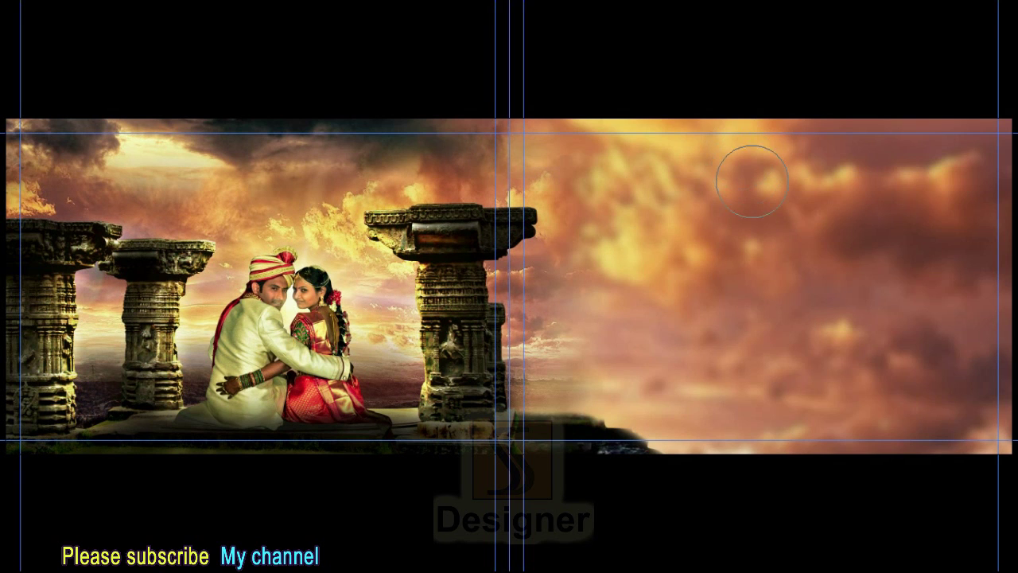
# - With a larger brush, reveal the bride's face, forehead, headpiece, cheek and necklace
pyautogui.press(']')
pyautogui.press(']')
pyautogui.press(']')
pyautogui.moveTo(811, 313); pyautogui.dragTo(777, 325)
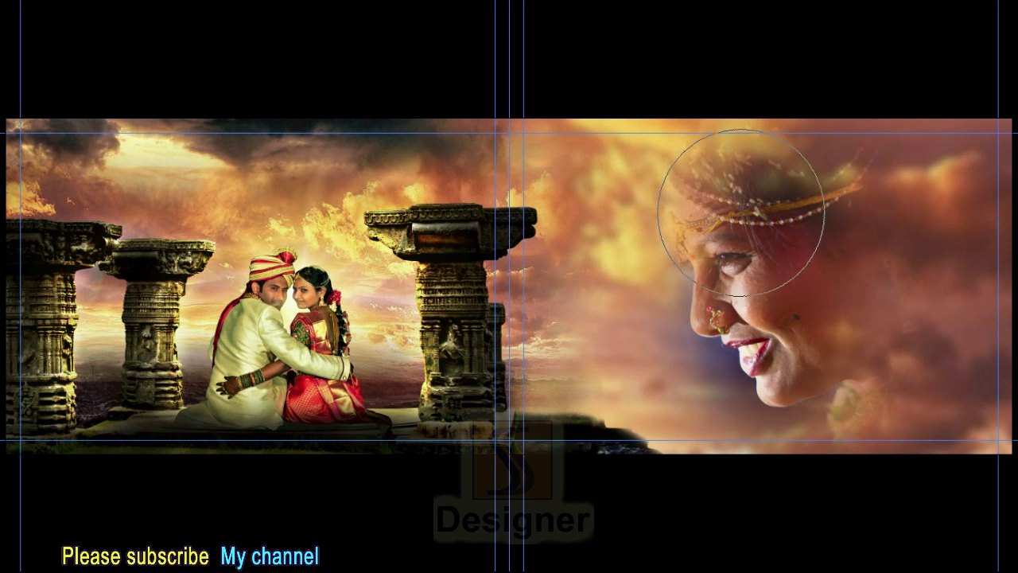
pyautogui.moveTo(761, 223); pyautogui.dragTo(739, 203)
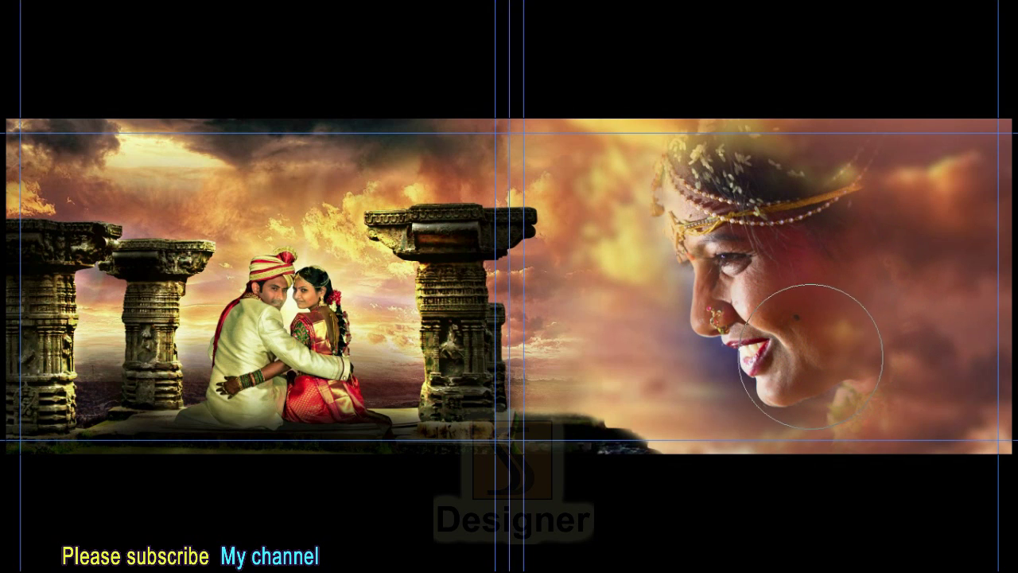
pyautogui.moveTo(819, 329)
pyautogui.mouseDown()
pyautogui.moveTo(801, 291)
pyautogui.moveTo(751, 280)
pyautogui.mouseUp()
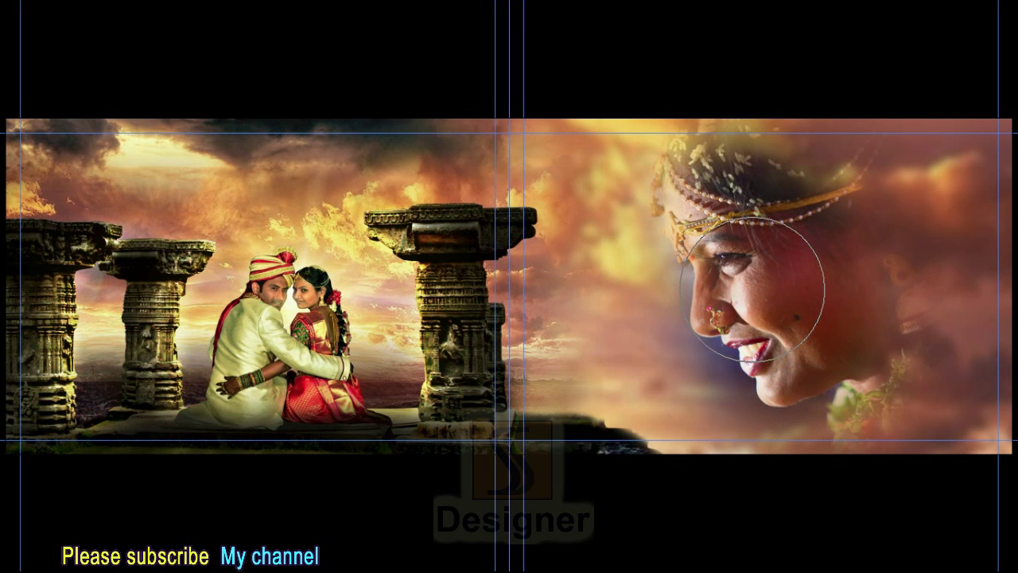
# - Lower brush opacity to 22%, softly reveal the earring and necklace, then view the whole composition
pyautogui.press('Tab')
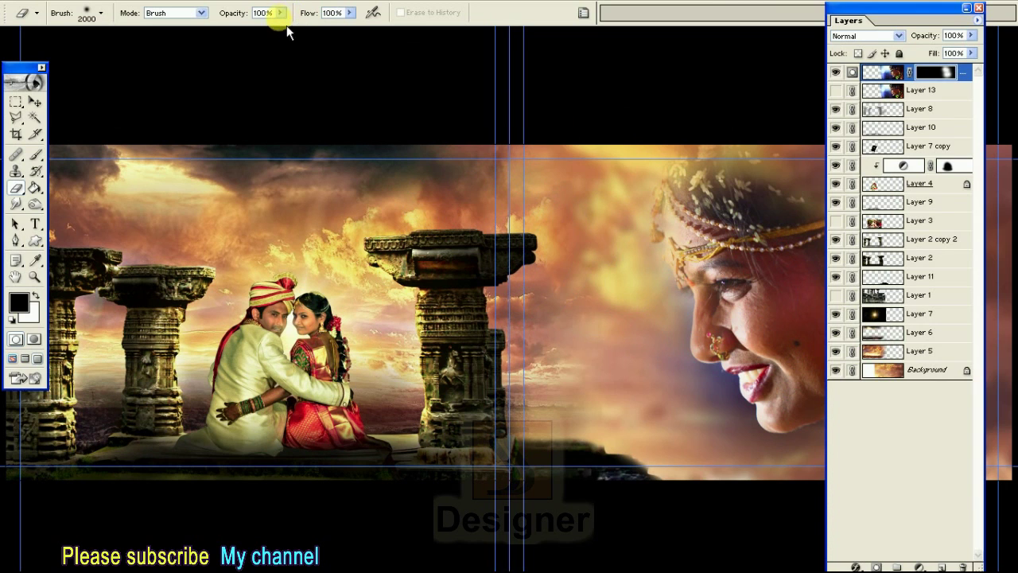
pyautogui.click(281, 13)
pyautogui.moveTo(239, 34); pyautogui.dragTo(229, 34)
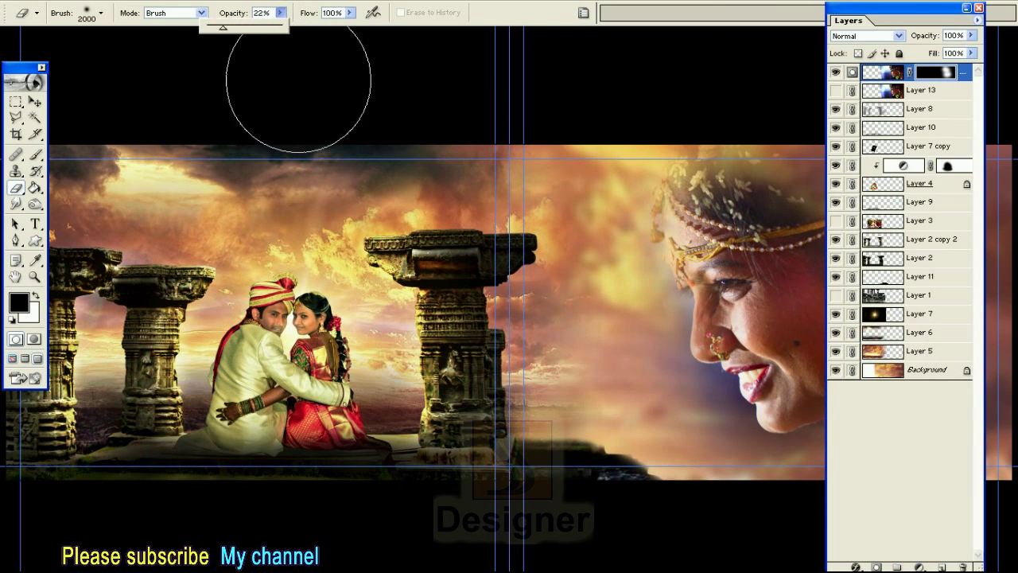
pyautogui.press('Tab')
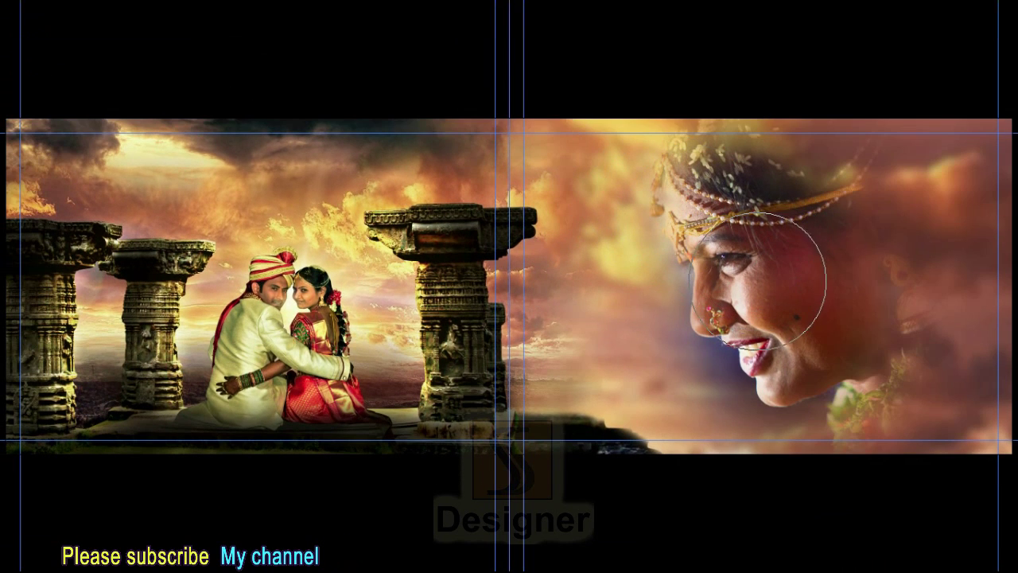
pyautogui.moveTo(904, 253)
pyautogui.mouseDown()
pyautogui.moveTo(909, 289)
pyautogui.moveTo(881, 363)
pyautogui.moveTo(875, 238)
pyautogui.moveTo(796, 151)
pyautogui.moveTo(764, 95)
pyautogui.moveTo(650, 136)
pyautogui.moveTo(779, 316)
pyautogui.moveTo(806, 421)
pyautogui.moveTo(829, 432)
pyautogui.moveTo(933, 361)
pyautogui.moveTo(891, 228)
pyautogui.moveTo(680, 195)
pyautogui.moveTo(680, 139)
pyautogui.moveTo(710, 317)
pyautogui.mouseUp()
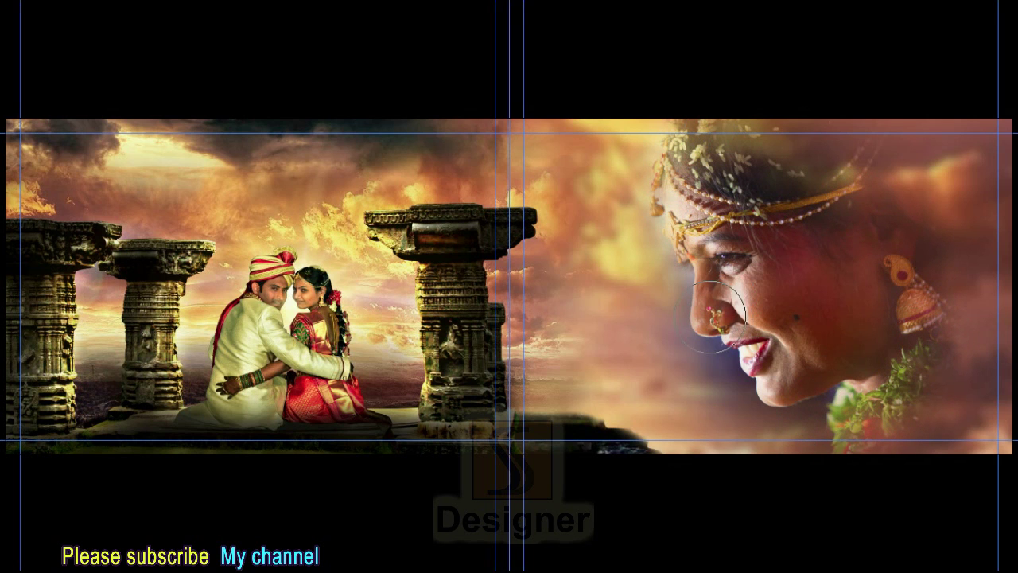
pyautogui.press('Tab')
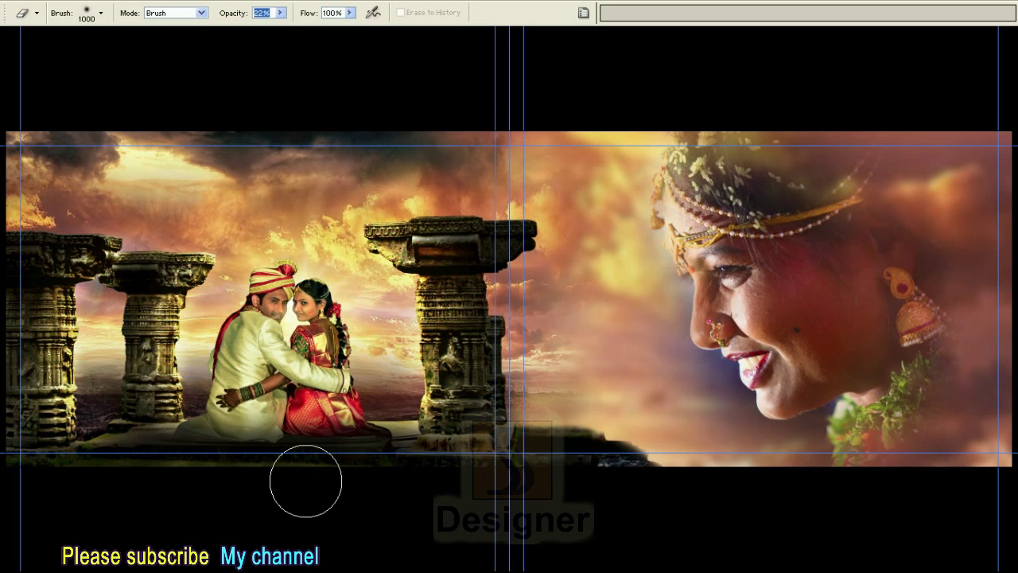
pyautogui.press('Tab')
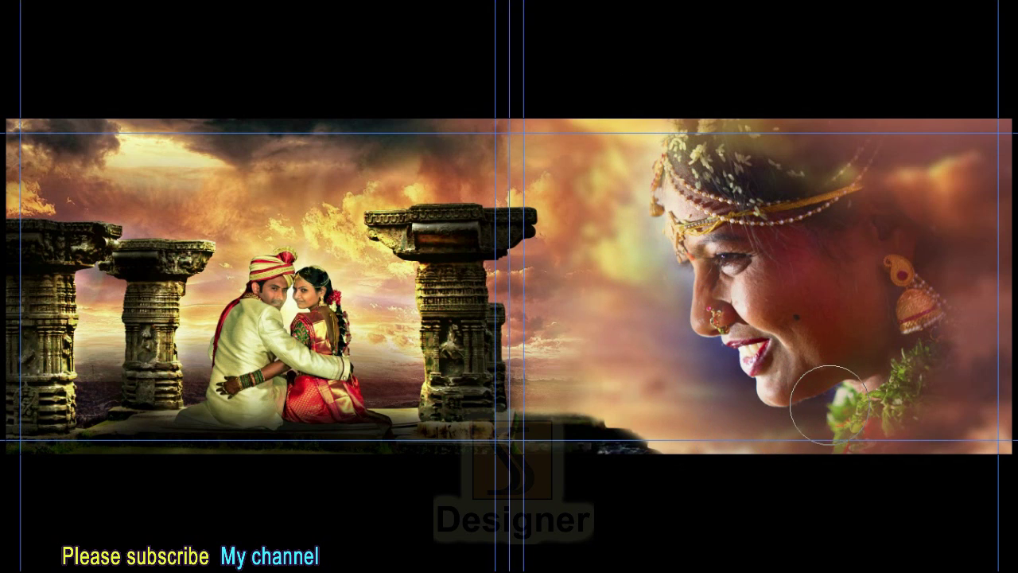
pyautogui.press('[')
pyautogui.press('[')
pyautogui.press('[')
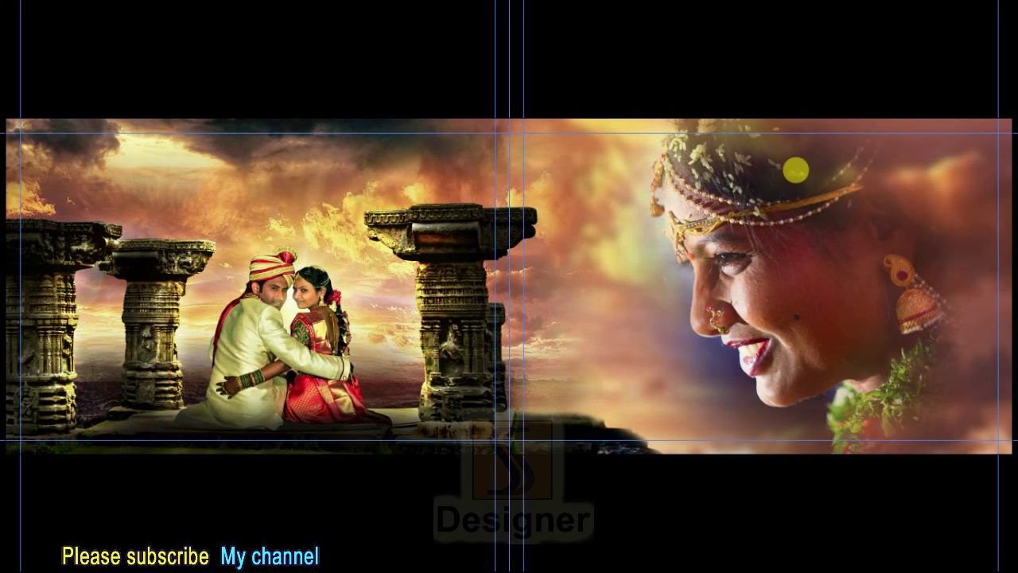
pyautogui.press('F7')
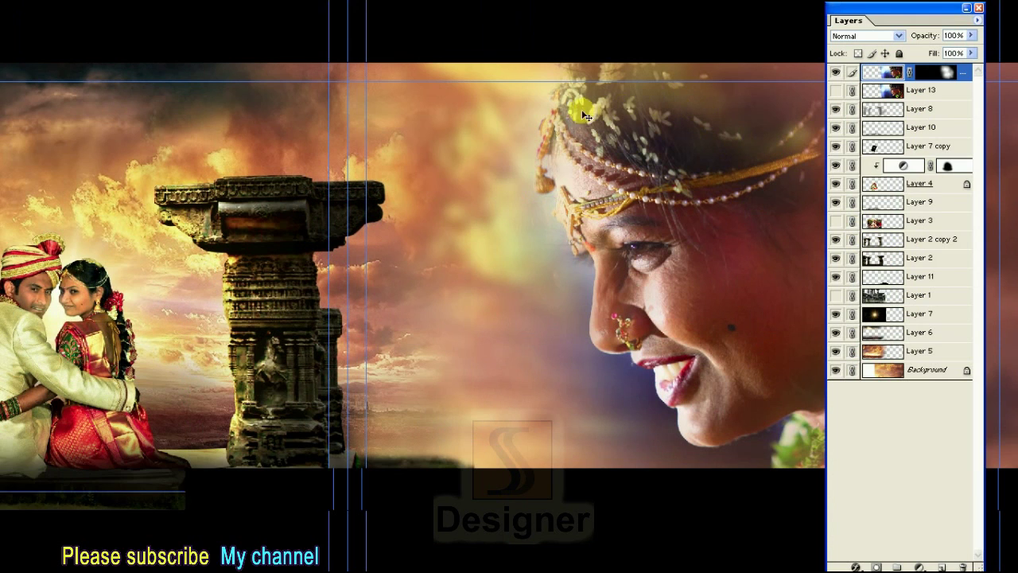
pyautogui.hotkey('ctrl', '-')
pyautogui.press('Tab')
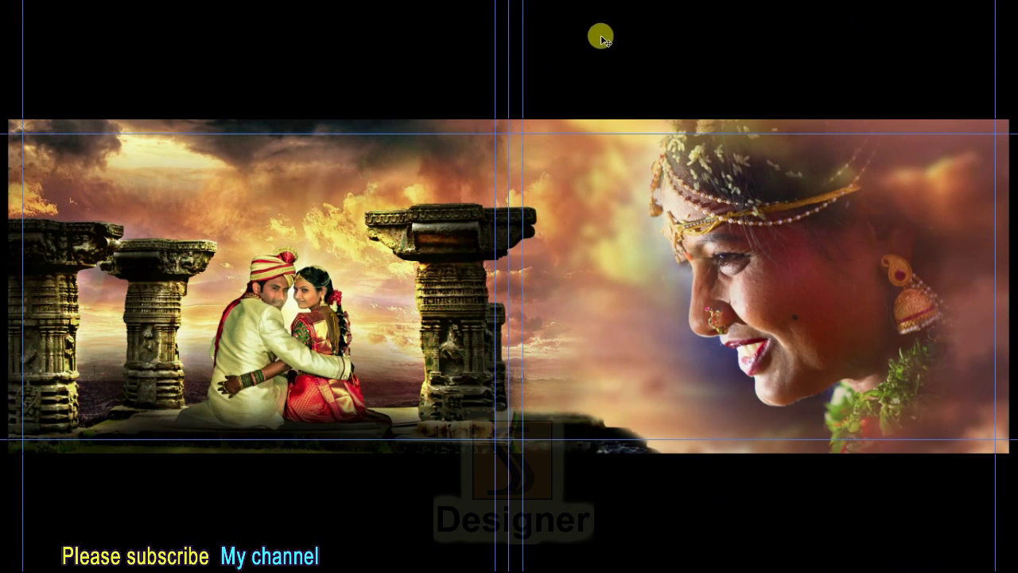
# - Warm the midtones with Color Balance set to +19, +14, -37
pyautogui.press('f')
pyautogui.press('f')
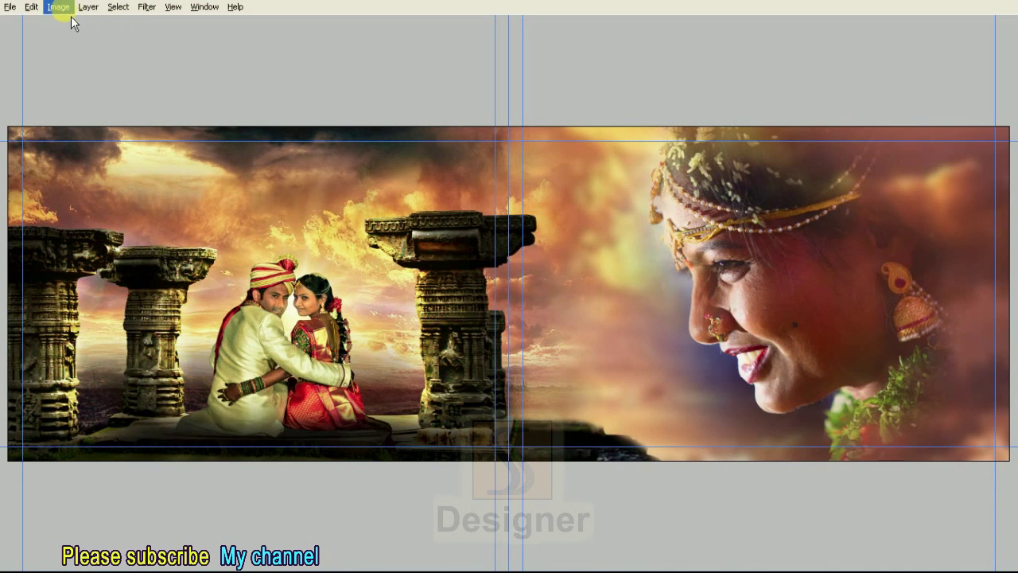
pyautogui.click(60, 8)
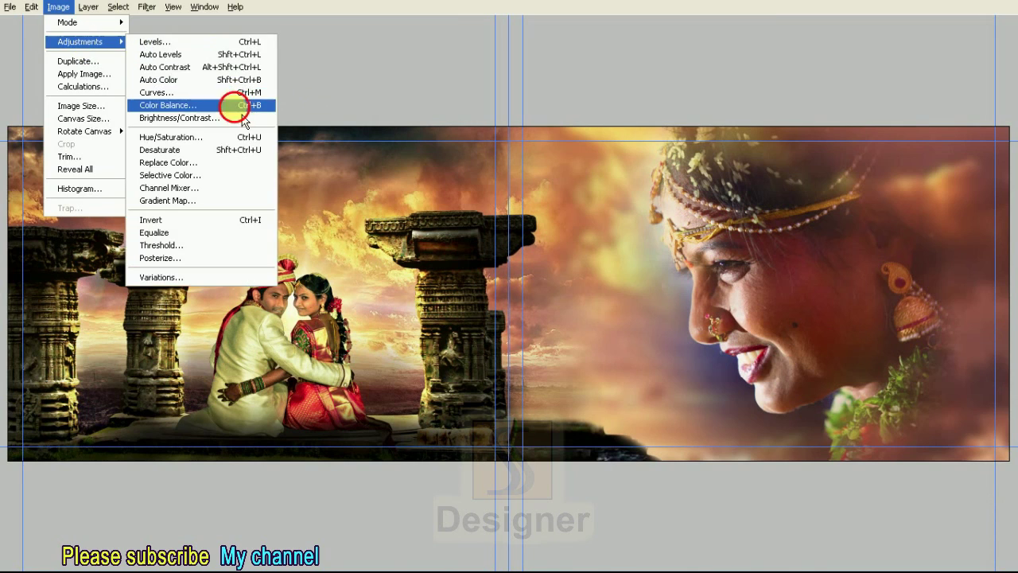
pyautogui.moveTo(79, 41)
pyautogui.click(232, 102)
pyautogui.moveTo(618, 18); pyautogui.dragTo(543, 13)
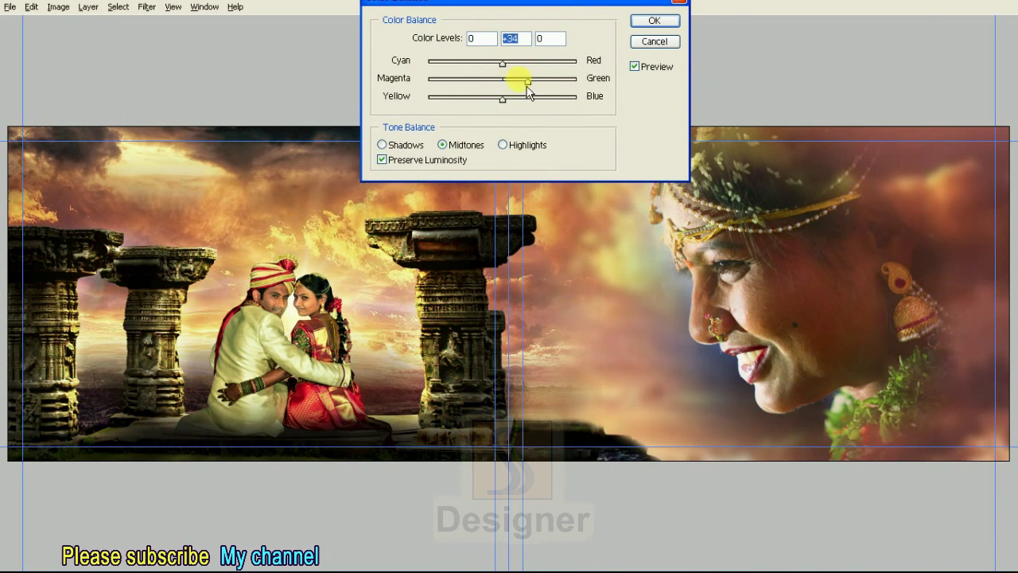
pyautogui.moveTo(527, 87); pyautogui.dragTo(514, 74)
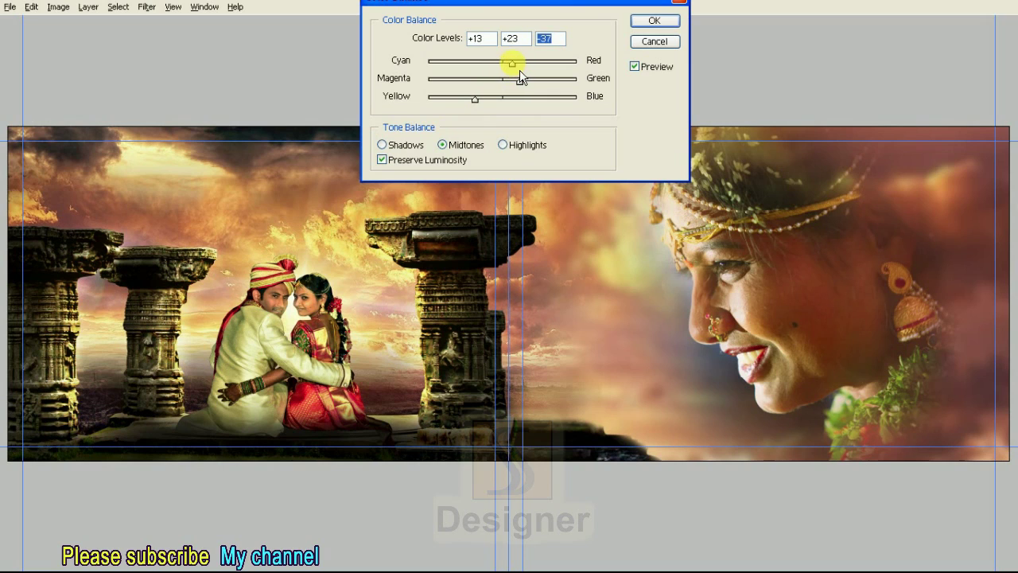
pyautogui.press('Tab')
pyautogui.moveTo(519, 90); pyautogui.dragTo(521, 90)
pyautogui.click(654, 21)
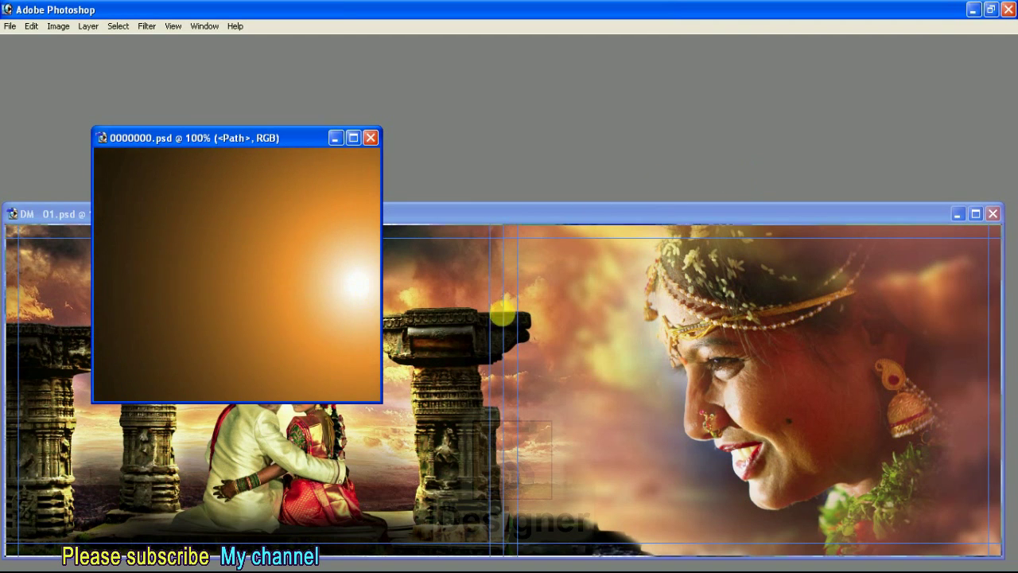
# - Move the lens flare onto the bride's earring and scale it to fit
pyautogui.click(905, 422)
pyautogui.press('f')
pyautogui.press('f')
pyautogui.click(929, 408)
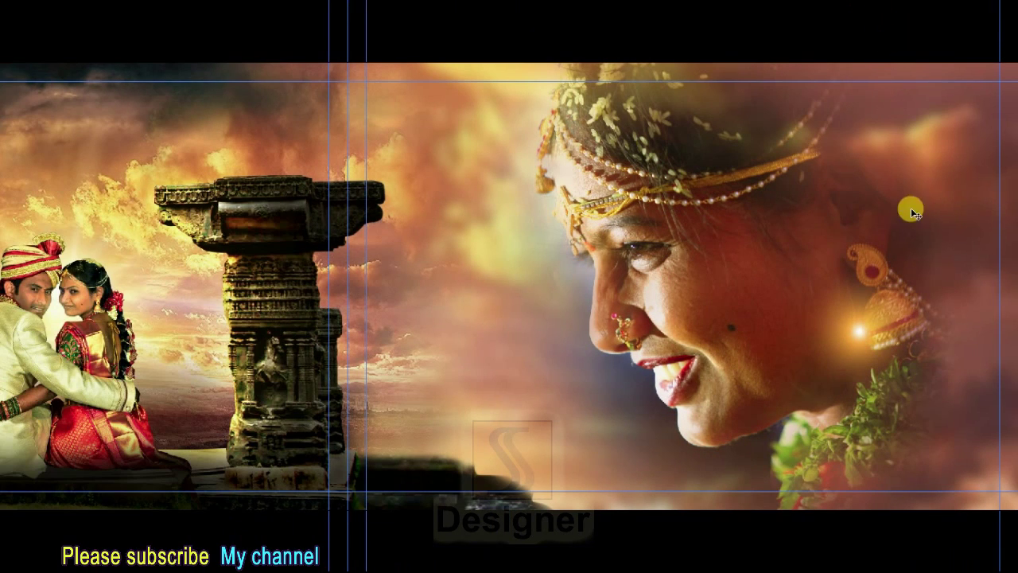
pyautogui.moveTo(893, 298); pyautogui.dragTo(919, 254)
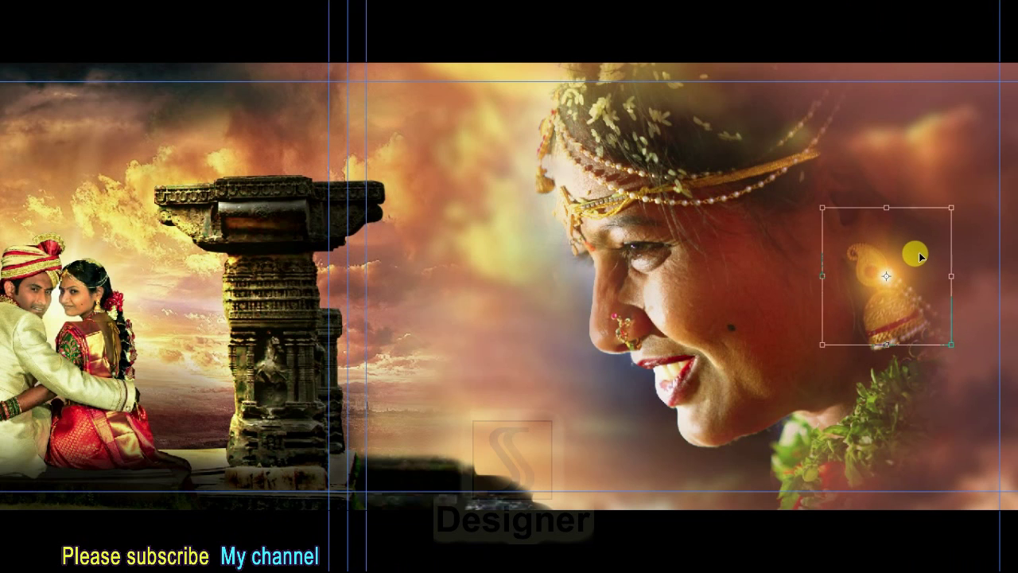
pyautogui.moveTo(823, 210); pyautogui.dragTo(705, 141)
pyautogui.moveTo(946, 229); pyautogui.dragTo(943, 229)
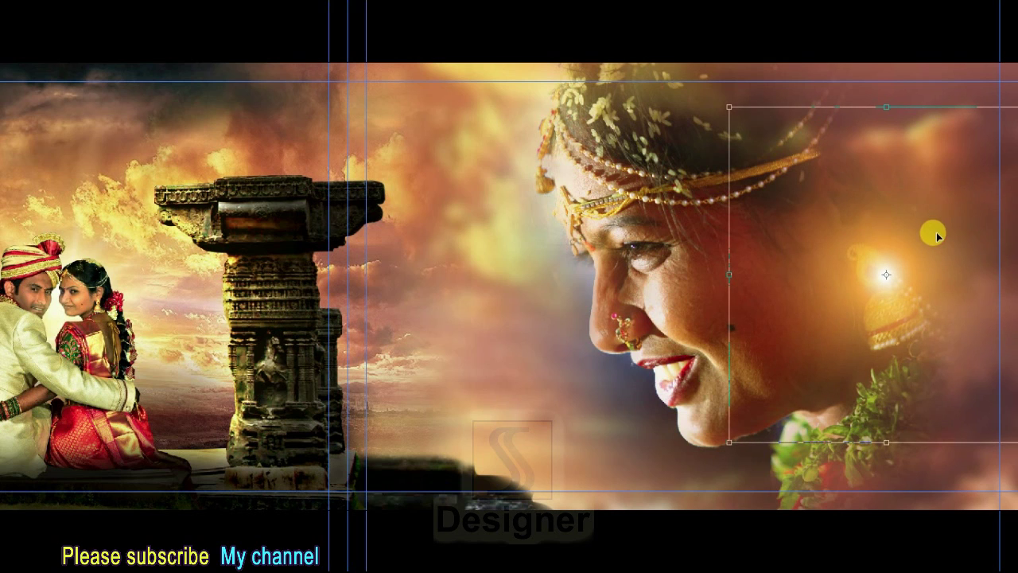
pyautogui.moveTo(731, 107); pyautogui.dragTo(736, 113)
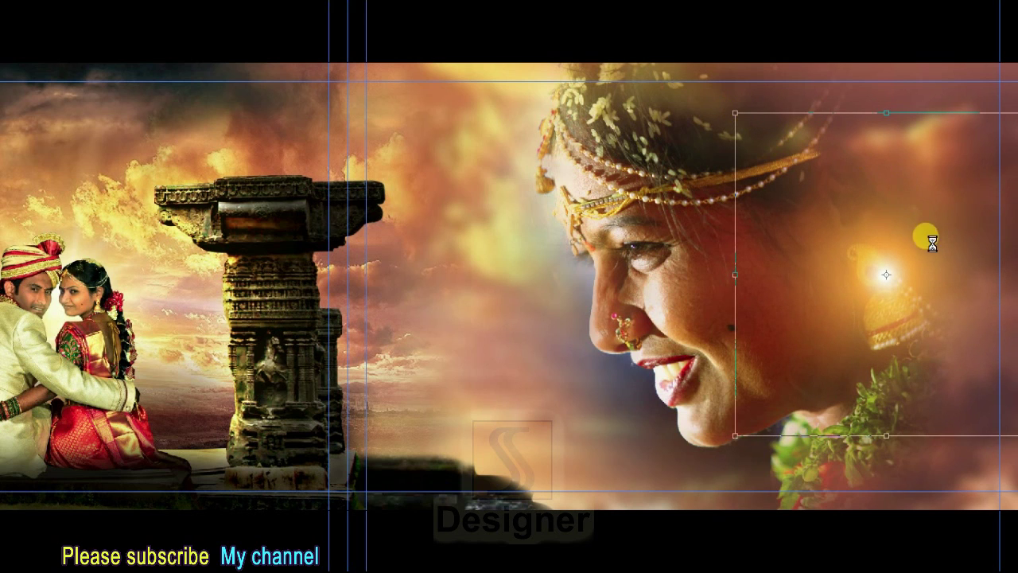
# - Lower the flare layer's opacity to 73%
pyautogui.press('F7')
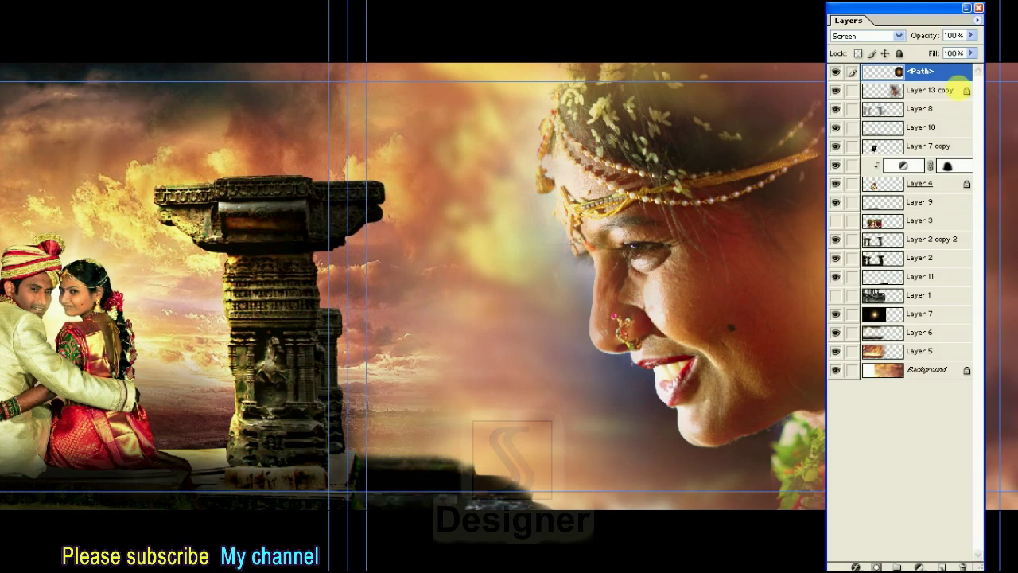
pyautogui.click(970, 35)
pyautogui.moveTo(931, 10); pyautogui.dragTo(544, 10)
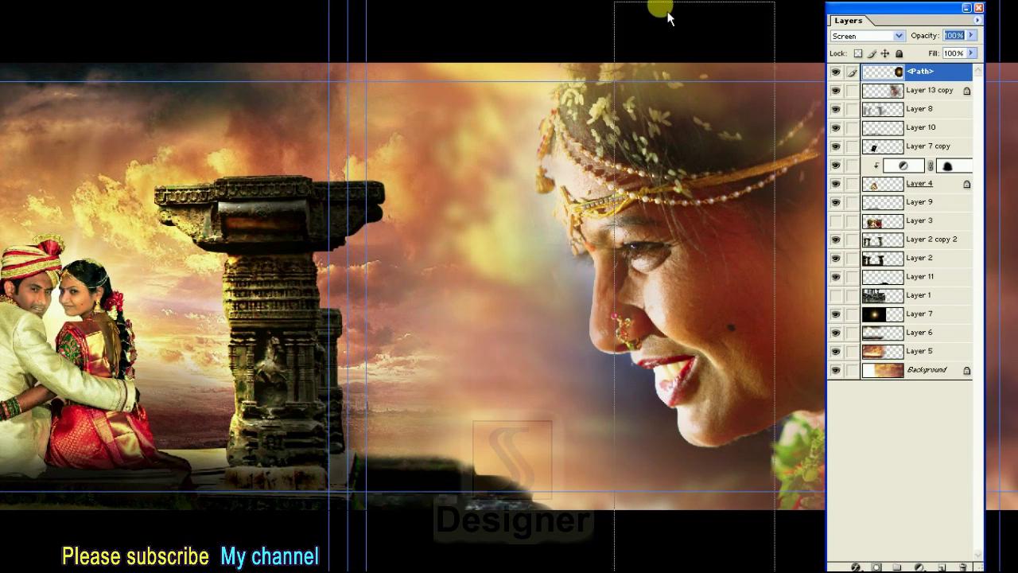
pyautogui.moveTo(584, 36)
pyautogui.mouseDown()
pyautogui.moveTo(578, 65)
pyautogui.moveTo(573, 58)
pyautogui.mouseUp()
pyautogui.click(670, 40)
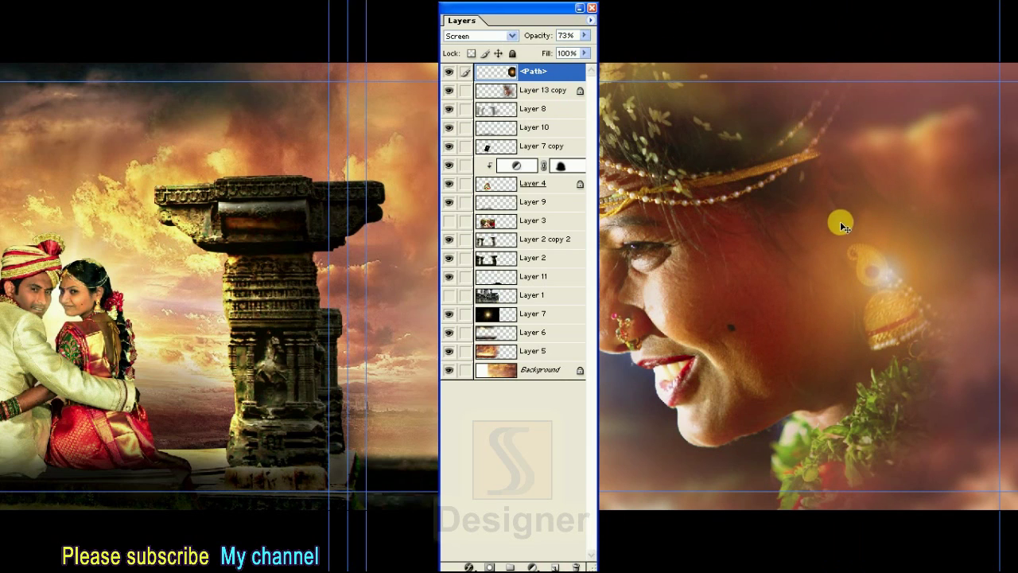
# - Duplicate the glow layer, move the copy toward the bride's chin, and set it to 100% opacity
pyautogui.hotkey('ctrl', 'j')
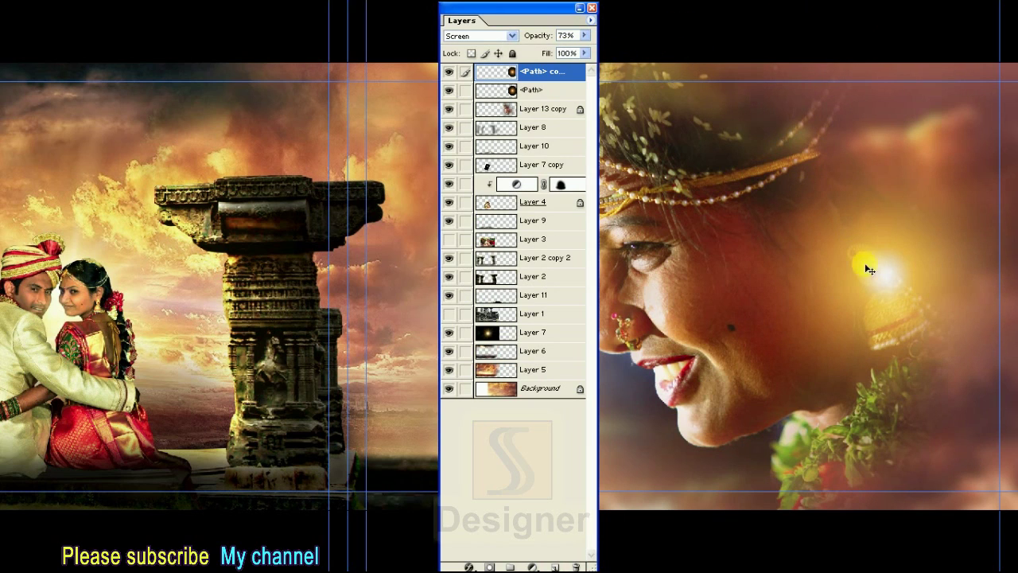
pyautogui.moveTo(882, 276); pyautogui.dragTo(686, 406)
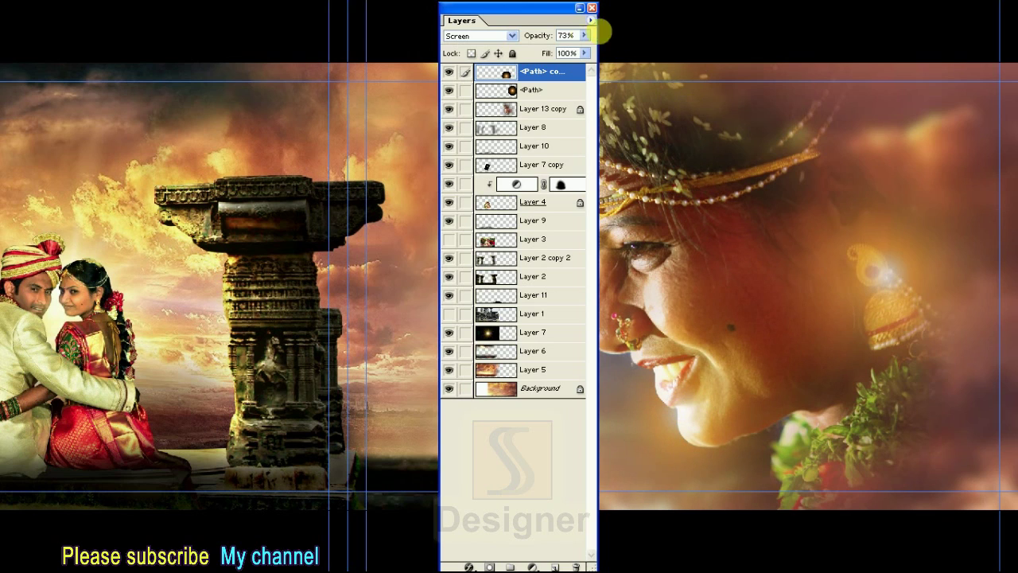
pyautogui.moveTo(583, 35); pyautogui.dragTo(621, 43)
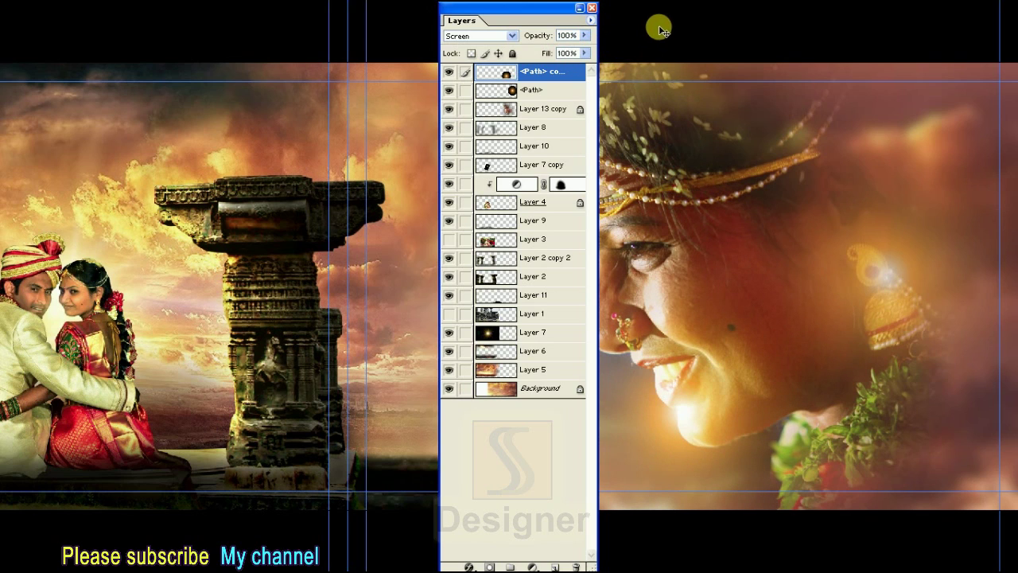
pyautogui.press('F7')
# - Free Transform the copied glow onto the bride's forehead and resize it
pyautogui.hotkey('ctrl', 't')
pyautogui.moveTo(732, 420)
pyautogui.mouseDown()
pyautogui.moveTo(829, 304)
pyautogui.moveTo(812, 112)
pyautogui.moveTo(829, 103)
pyautogui.moveTo(849, 163)
pyautogui.moveTo(709, 78)
pyautogui.moveTo(890, 71)
pyautogui.moveTo(687, 36)
pyautogui.moveTo(602, 85)
pyautogui.moveTo(603, 132)
pyautogui.moveTo(604, 113)
pyautogui.moveTo(538, 196)
pyautogui.moveTo(625, 128)
pyautogui.moveTo(604, 127)
pyautogui.mouseUp()
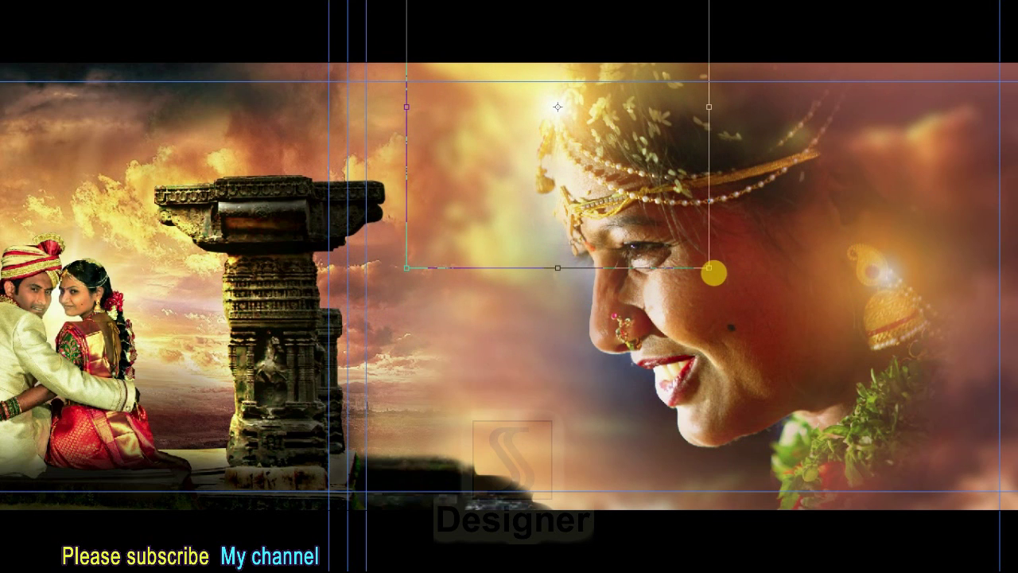
pyautogui.moveTo(710, 269); pyautogui.dragTo(747, 299)
pyautogui.moveTo(684, 220)
pyautogui.mouseDown()
pyautogui.moveTo(699, 204)
pyautogui.moveTo(618, 159)
pyautogui.moveTo(544, 152)
pyautogui.moveTo(671, 164)
pyautogui.moveTo(858, 425)
pyautogui.moveTo(969, 528)
pyautogui.mouseUp()
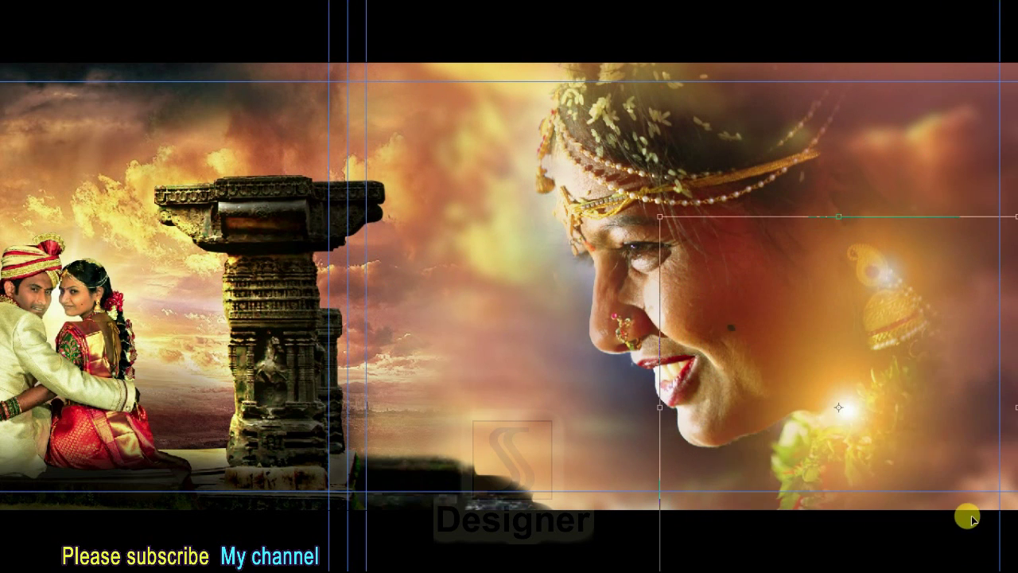
pyautogui.moveTo(904, 395)
pyautogui.mouseDown()
pyautogui.moveTo(966, 425)
pyautogui.moveTo(939, 438)
pyautogui.moveTo(893, 357)
pyautogui.moveTo(901, 307)
pyautogui.moveTo(841, 472)
pyautogui.moveTo(780, 438)
pyautogui.moveTo(852, 443)
pyautogui.moveTo(454, 255)
pyautogui.moveTo(541, 350)
pyautogui.moveTo(530, 255)
pyautogui.moveTo(561, 239)
pyautogui.moveTo(584, 358)
pyautogui.moveTo(745, 422)
pyautogui.moveTo(559, 354)
pyautogui.mouseUp()
pyautogui.hotkey('ctrl', '-')
pyautogui.moveTo(686, 411)
pyautogui.mouseDown()
pyautogui.moveTo(850, 148)
pyautogui.moveTo(759, 148)
pyautogui.moveTo(814, 141)
pyautogui.moveTo(753, 118)
pyautogui.moveTo(686, 114)
pyautogui.moveTo(652, 151)
pyautogui.moveTo(766, 152)
pyautogui.moveTo(741, 111)
pyautogui.moveTo(655, 229)
pyautogui.moveTo(686, 236)
pyautogui.moveTo(674, 211)
pyautogui.moveTo(688, 211)
pyautogui.mouseUp()
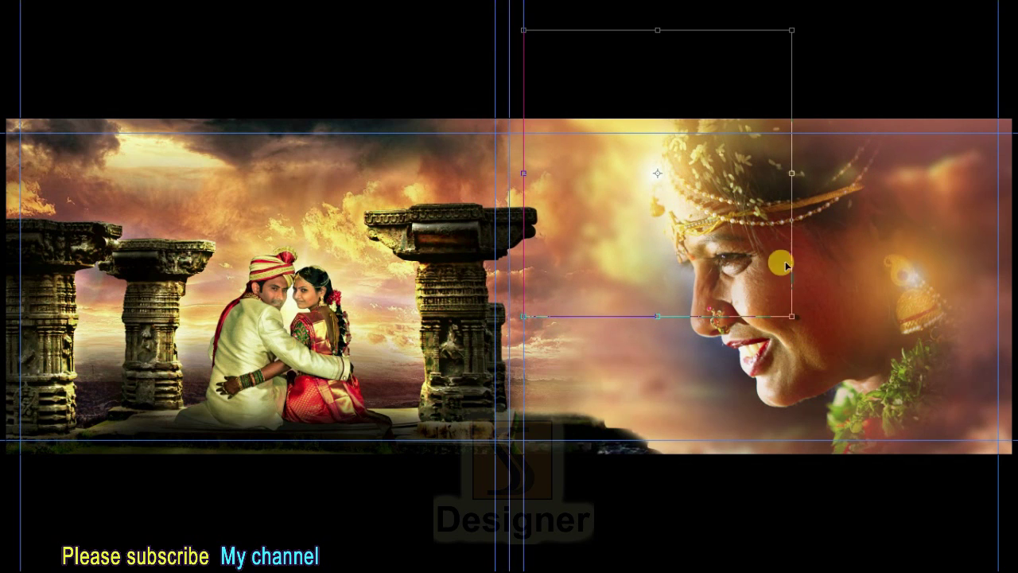
pyautogui.moveTo(790, 315); pyautogui.dragTo(738, 250)
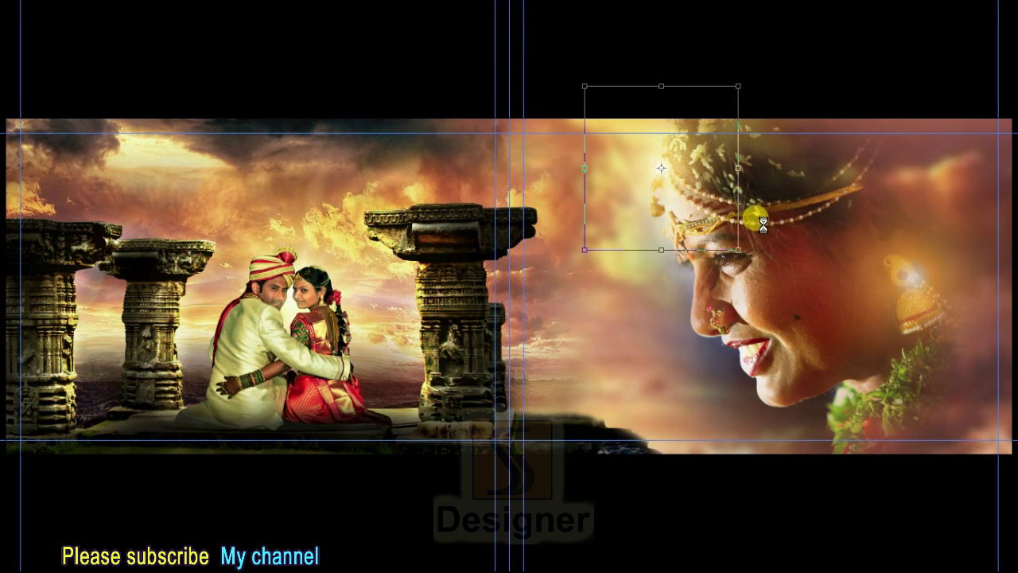
pyautogui.press('Return')
# - Set the glow to 48% opacity, merge it down, switch to Screen mode, and link the layers
pyautogui.press('F7')
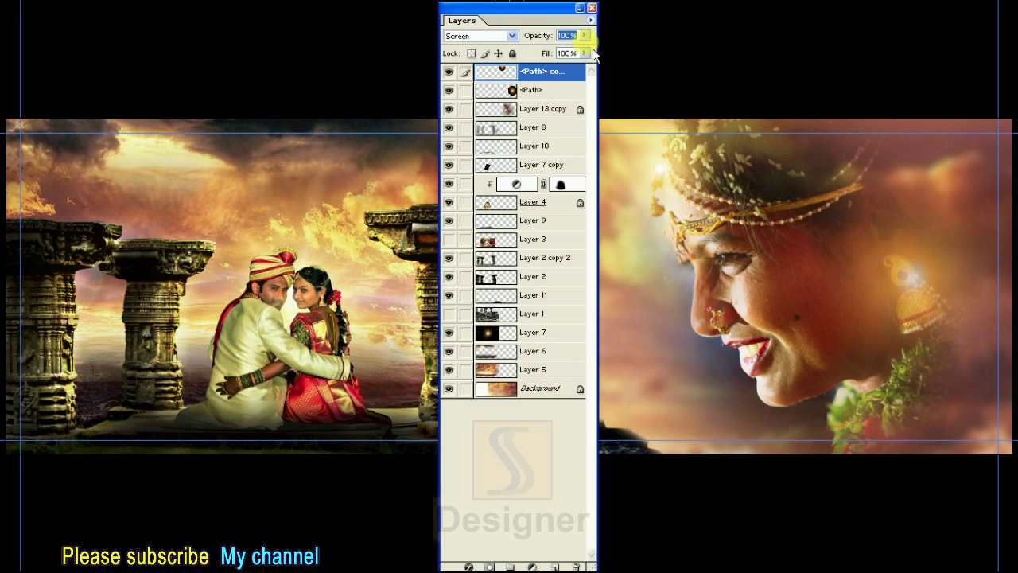
pyautogui.moveTo(552, 58); pyautogui.dragTo(553, 56)
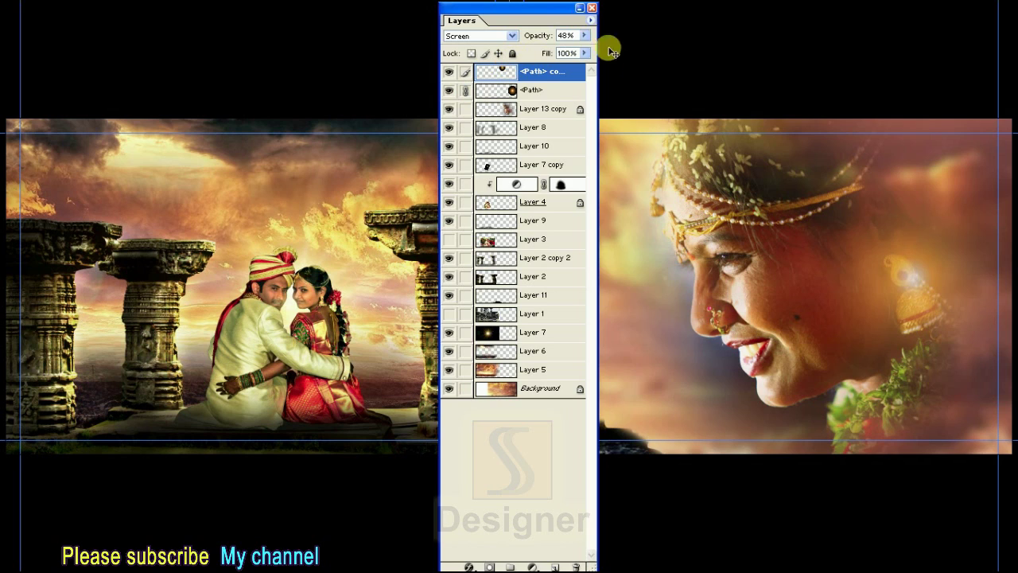
pyautogui.click(589, 20)
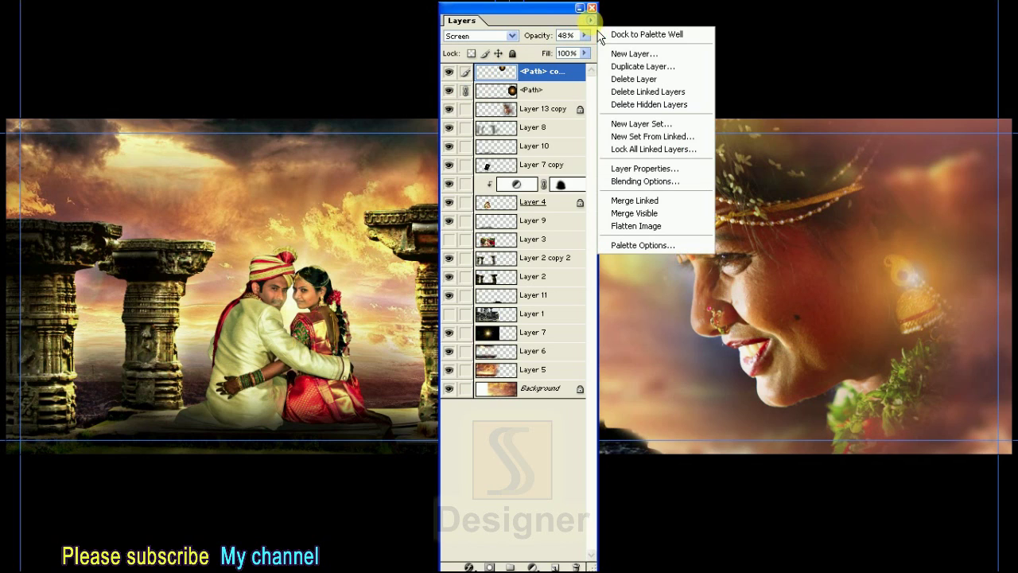
pyautogui.click(656, 226)
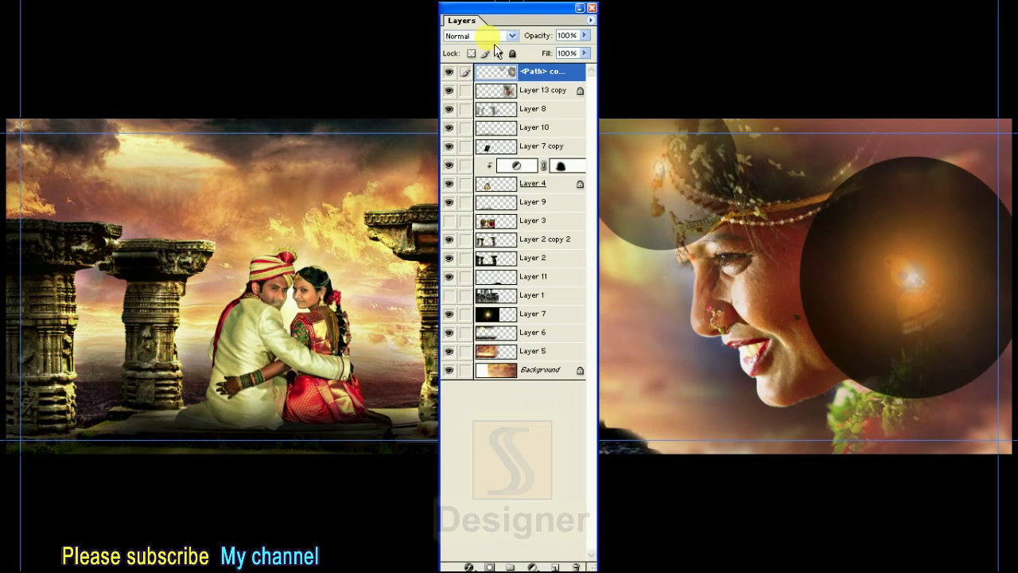
pyautogui.click(490, 36)
pyautogui.click(474, 129)
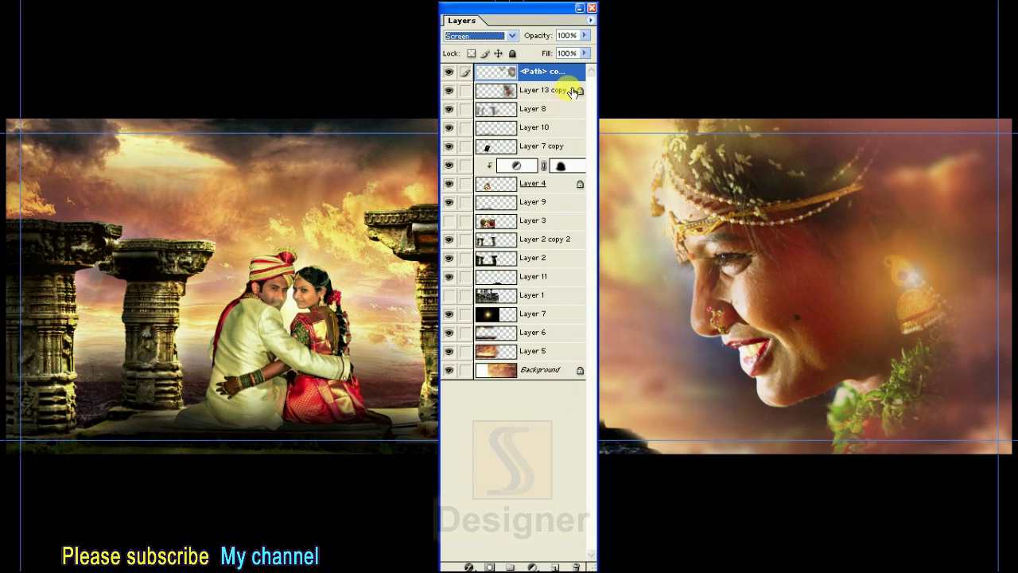
pyautogui.moveTo(475, 94); pyautogui.dragTo(467, 321)
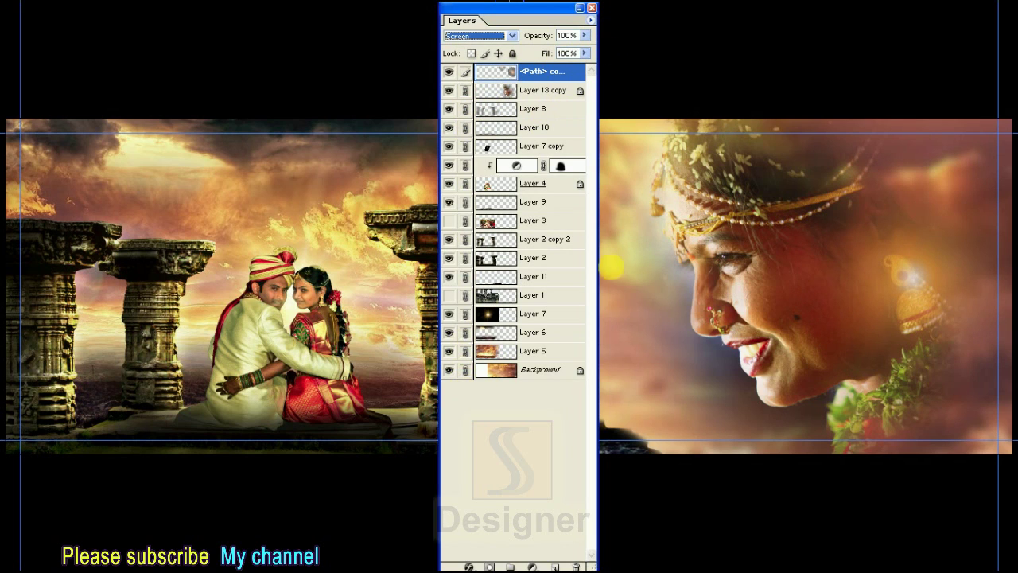
pyautogui.press('Tab')
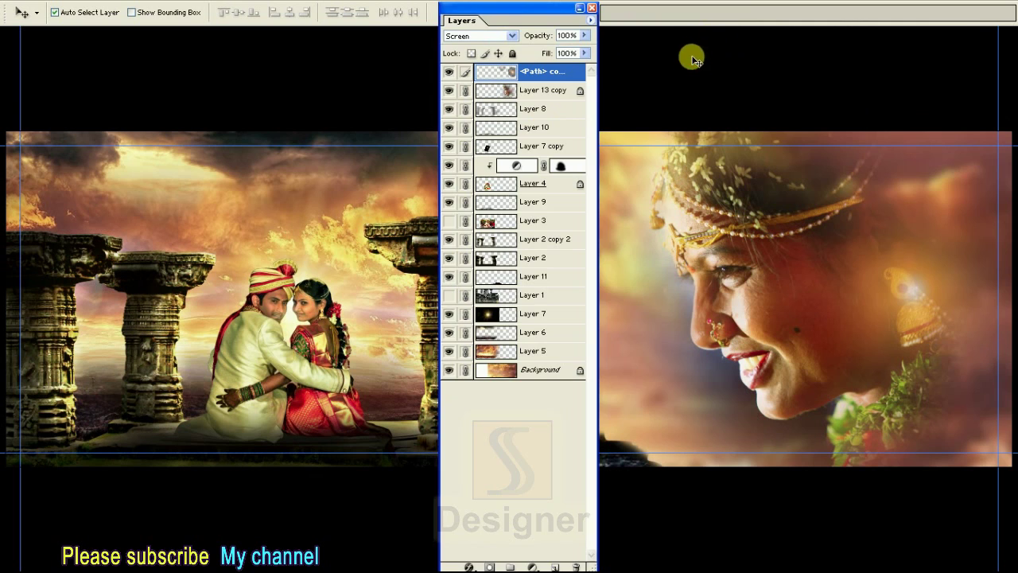
# - Zoom around the spread with guides hidden (Ctrl+H), then show the guides and restore the toolbox
pyautogui.press('Tab')
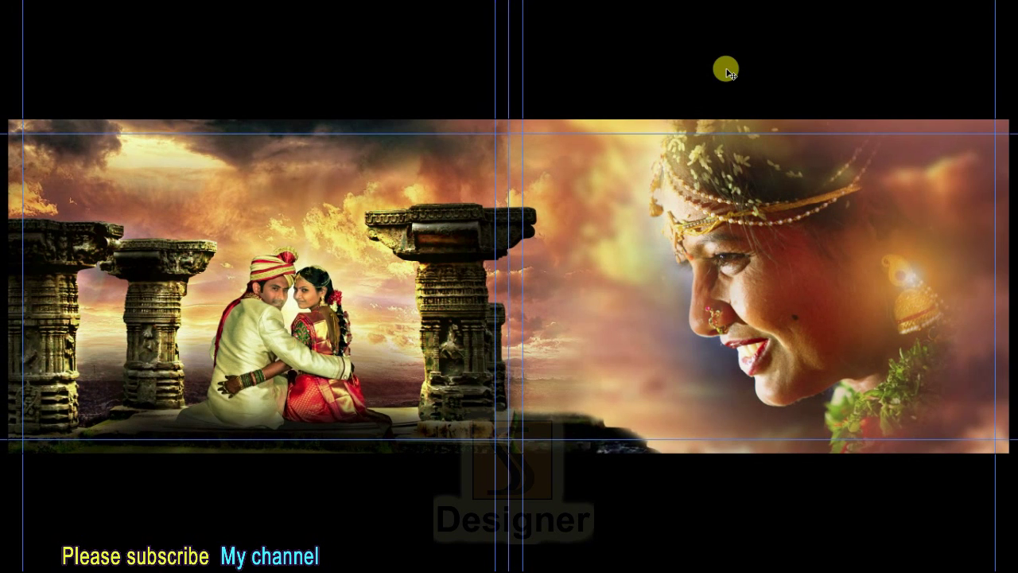
pyautogui.hotkey('ctrl', '+')
pyautogui.hotkey('ctrl', '-')
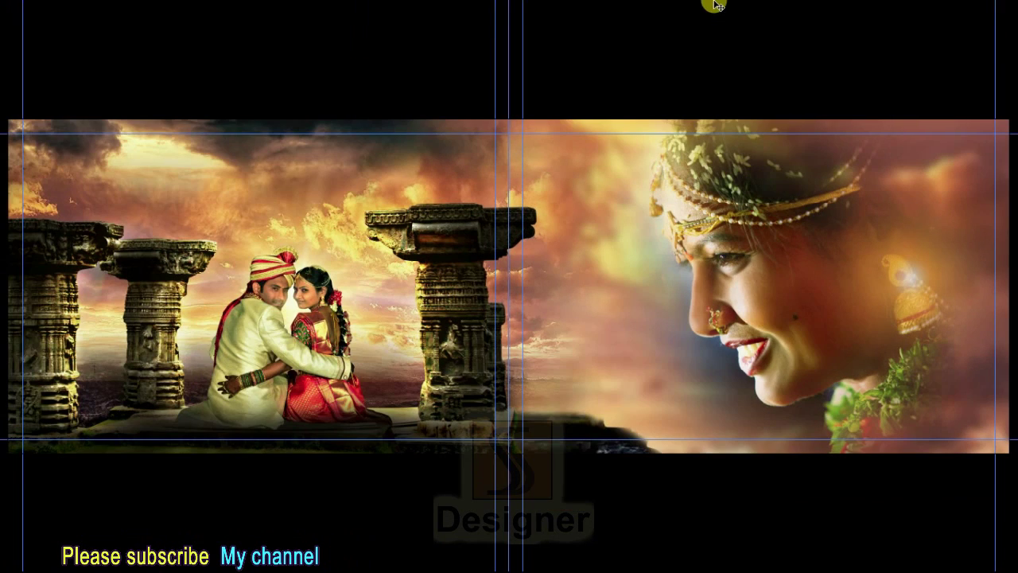
pyautogui.hotkey('ctrl', 'h')
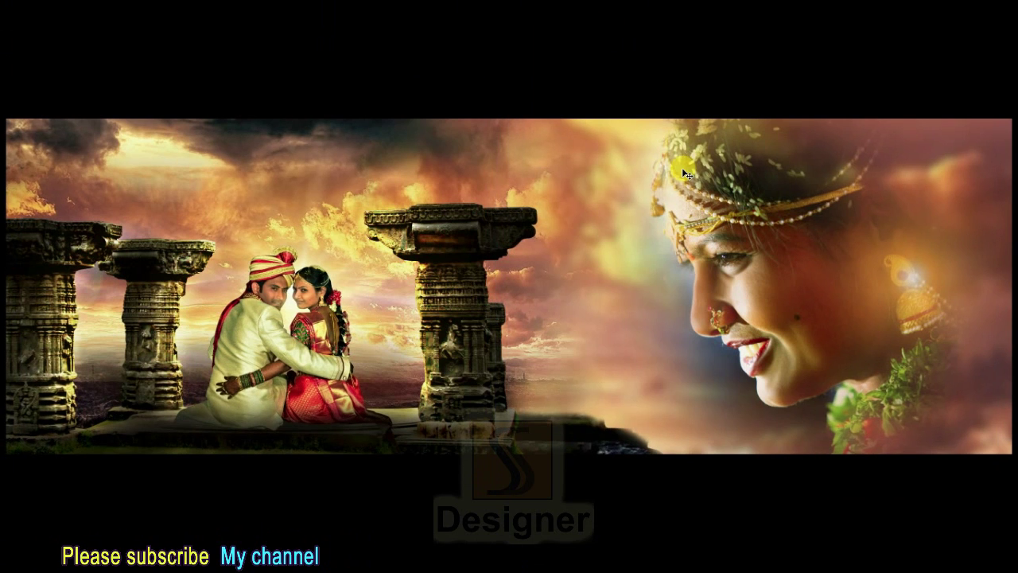
pyautogui.hotkey('ctrl', '+')
pyautogui.hscroll(3, 688, 192)
pyautogui.hotkey('ctrl', 'h')
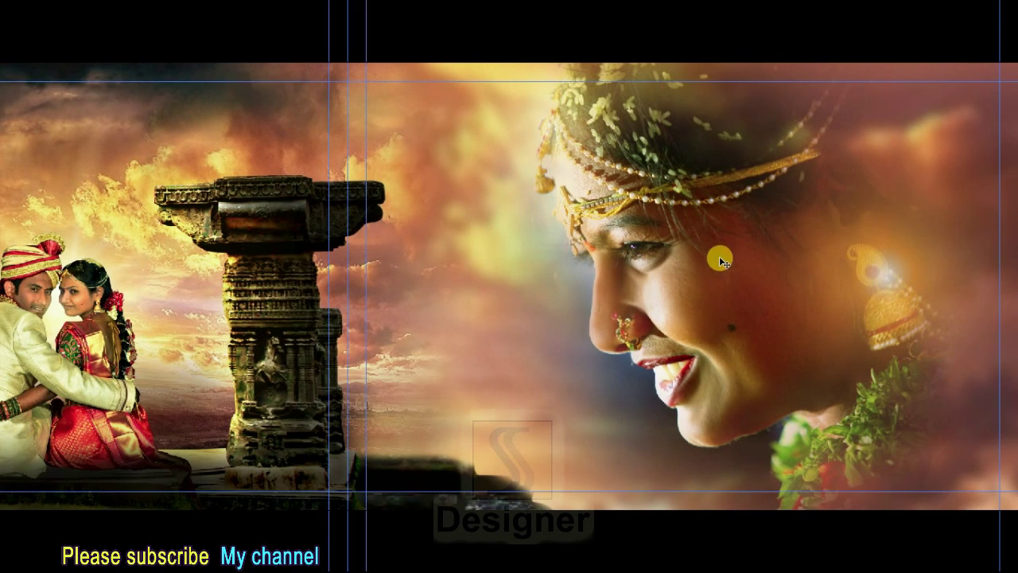
pyautogui.hotkey('ctrl', '+')
pyautogui.hotkey('ctrl', '-')
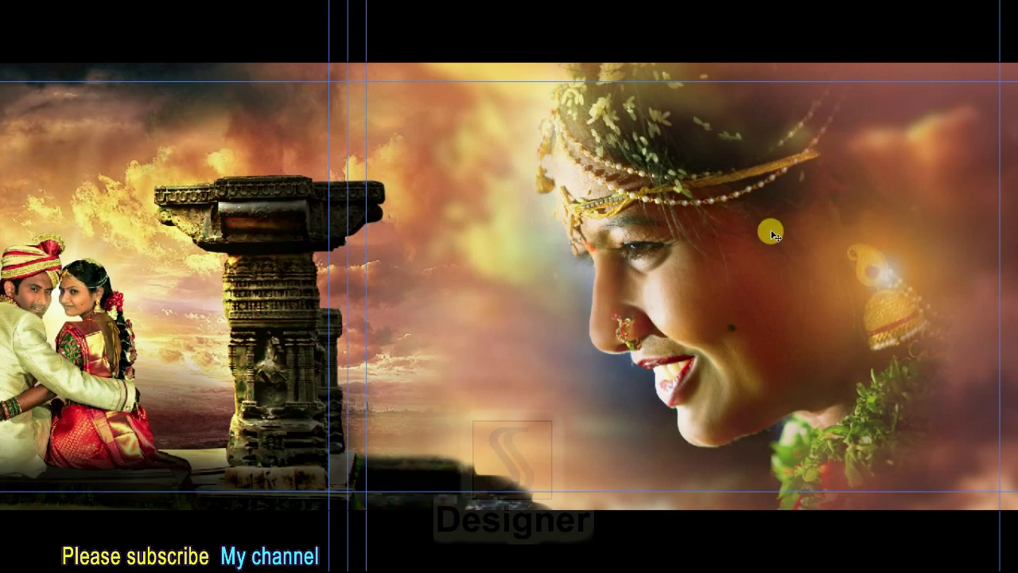
pyautogui.press('Tab')
pyautogui.click(16, 104)
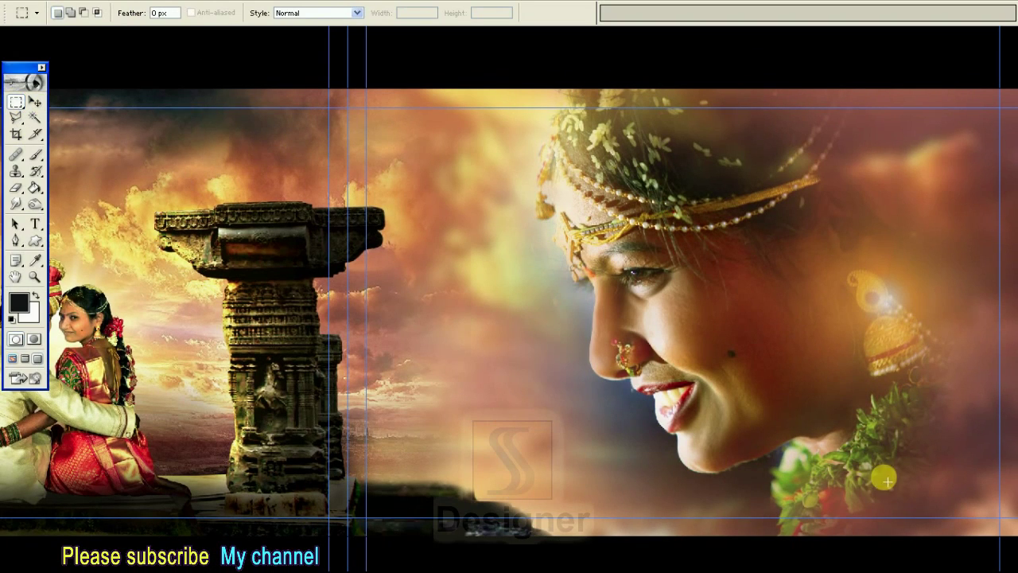
# - Marquee a rectangle over the bride's garland at lower right and fill it with white on Layer 12
pyautogui.rightClick(24, 108)
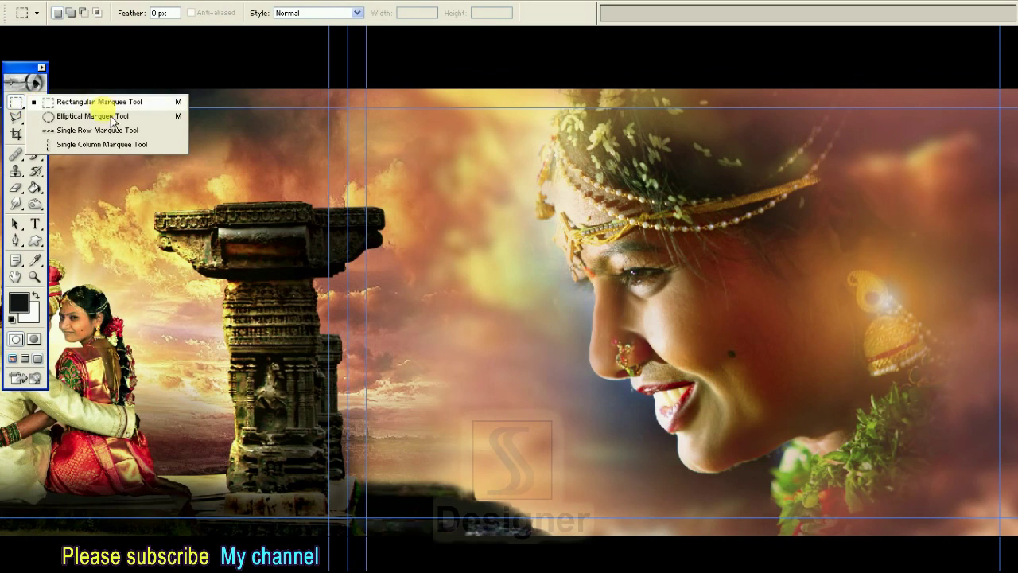
pyautogui.click(93, 102)
pyautogui.moveTo(899, 471); pyautogui.dragTo(769, 506)
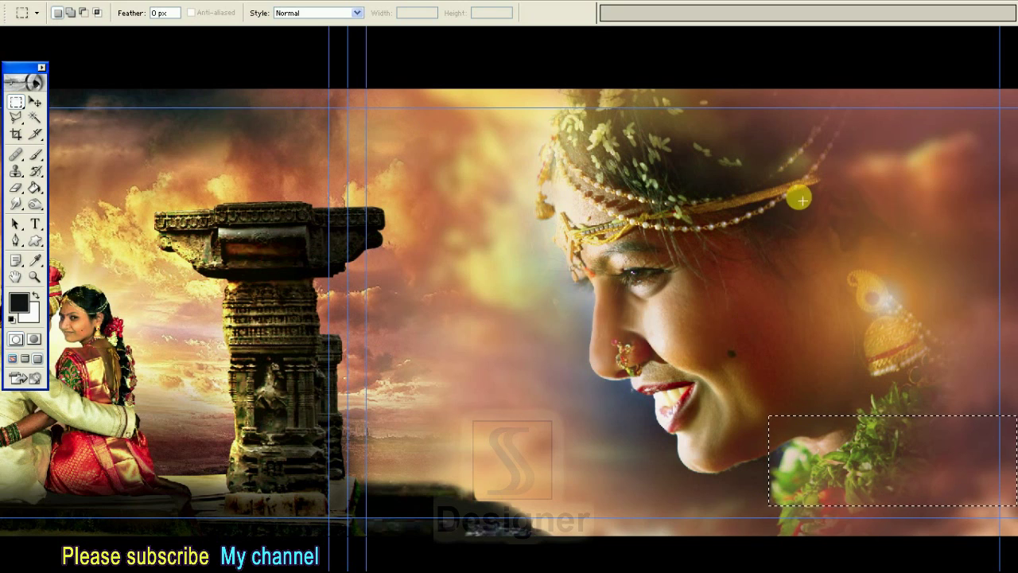
pyautogui.press('F7')
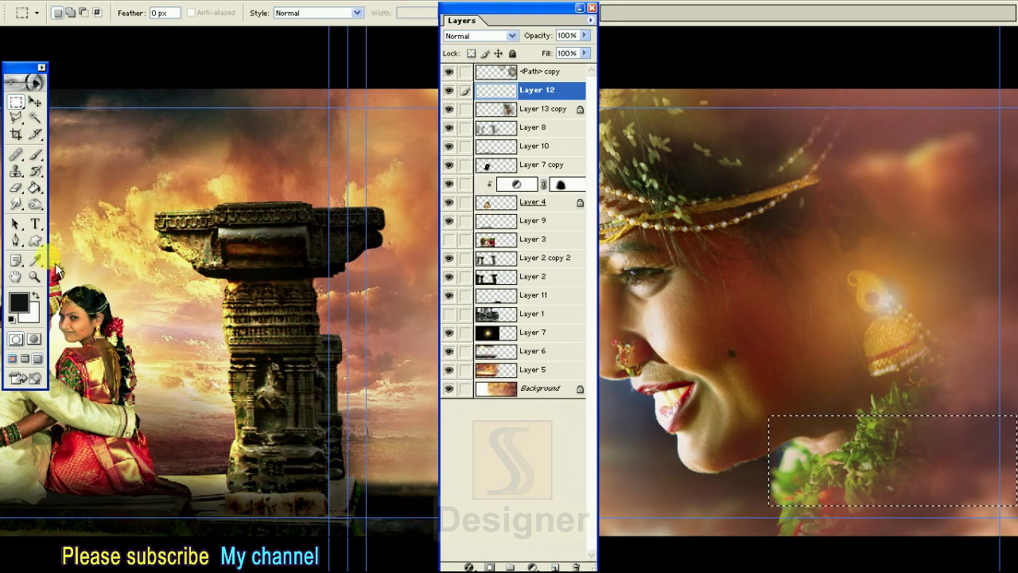
pyautogui.click(35, 189)
pyautogui.click(19, 303)
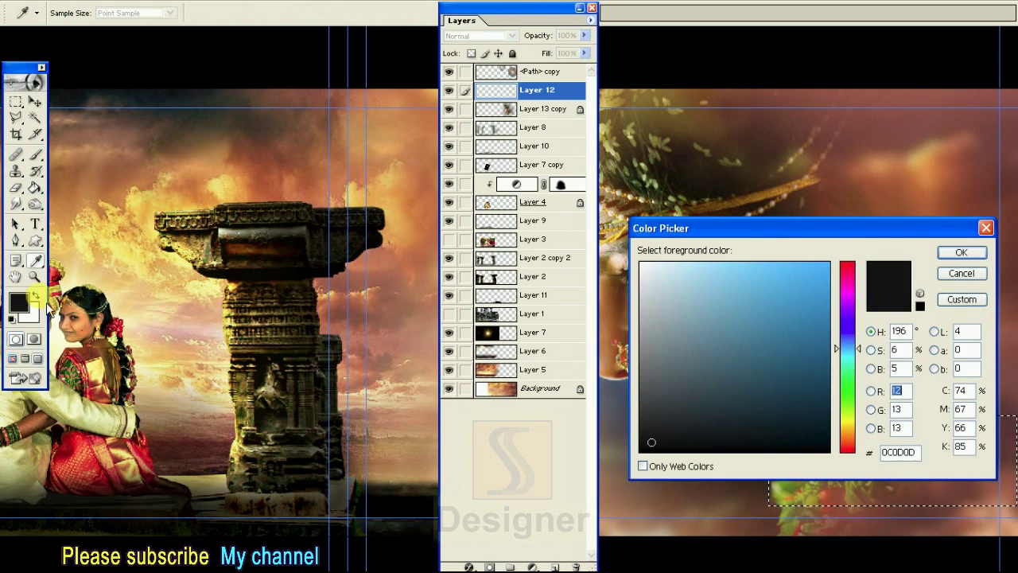
pyautogui.moveTo(653, 332); pyautogui.dragTo(641, 264)
pyautogui.press('Return')
pyautogui.click(863, 455)
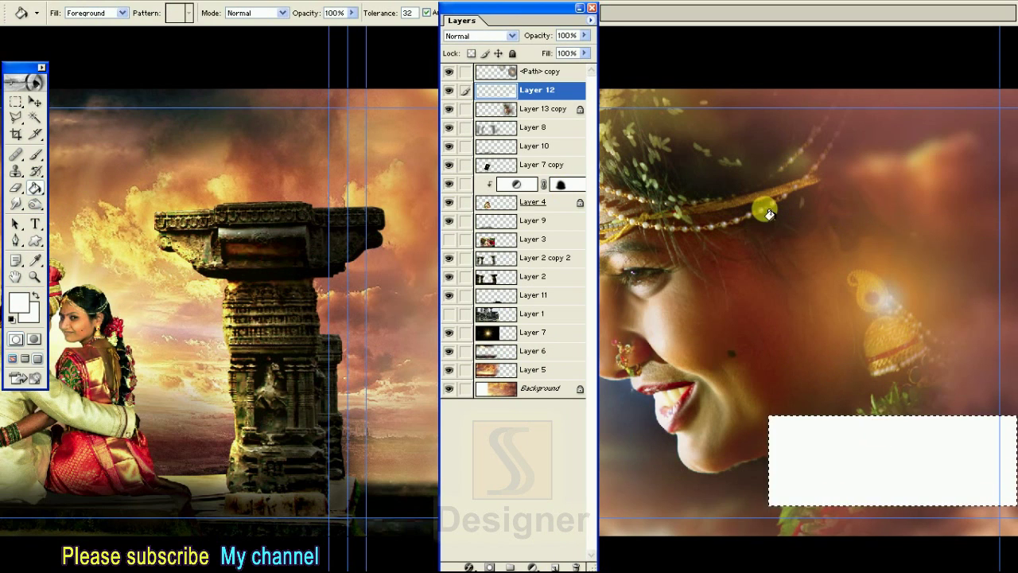
# - Deselect and lower Layer 12's opacity to 24%
pyautogui.press('F7')
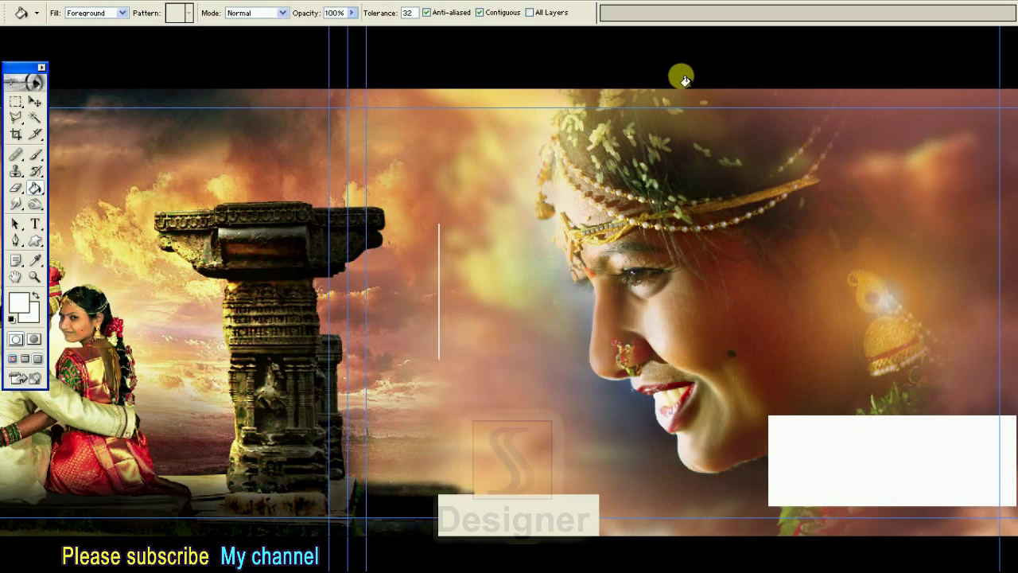
pyautogui.press('v')
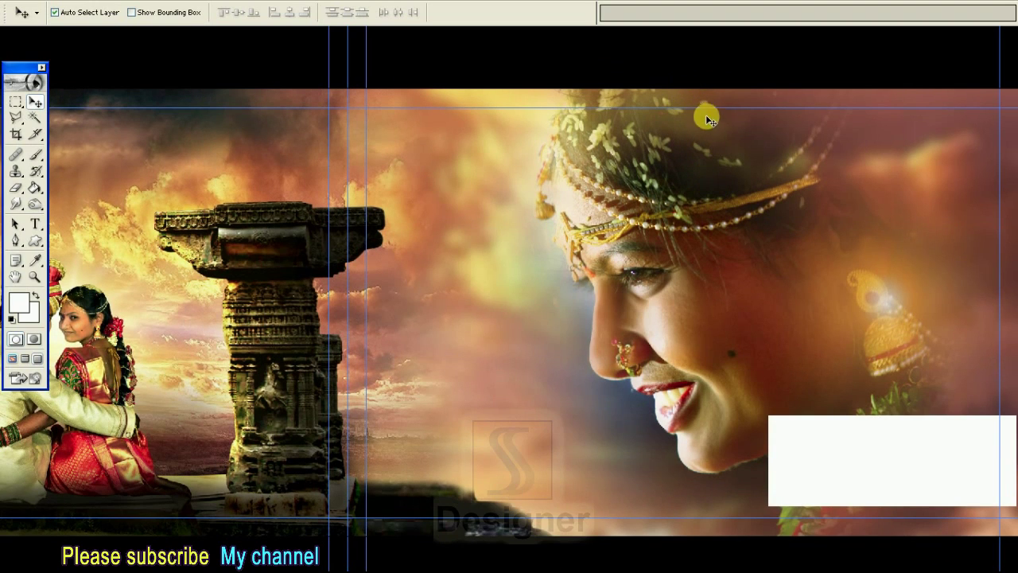
pyautogui.press('F7')
pyautogui.moveTo(586, 35); pyautogui.dragTo(540, 50)
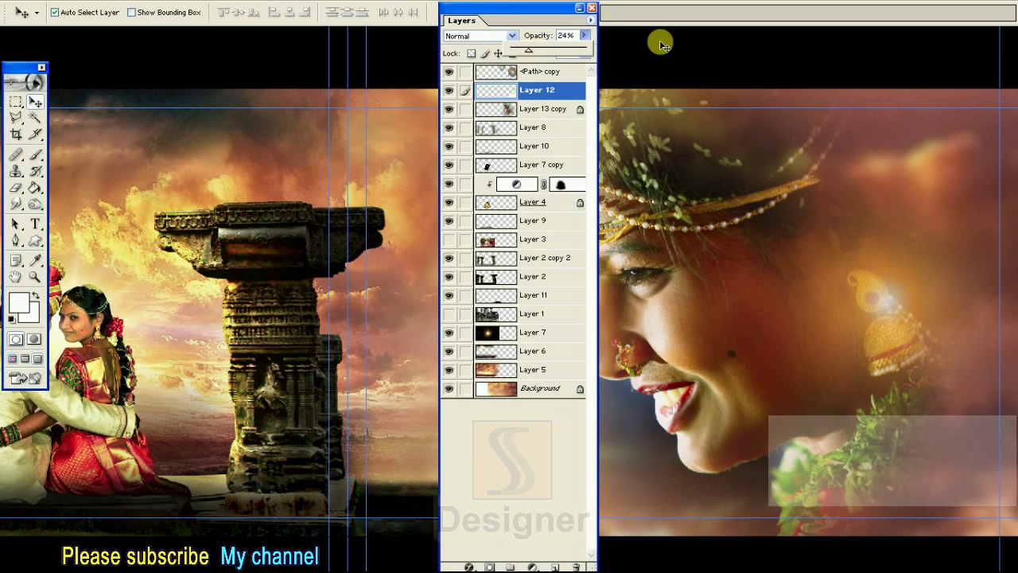
pyautogui.press('Tab')
pyautogui.scroll(2, 799, 206)
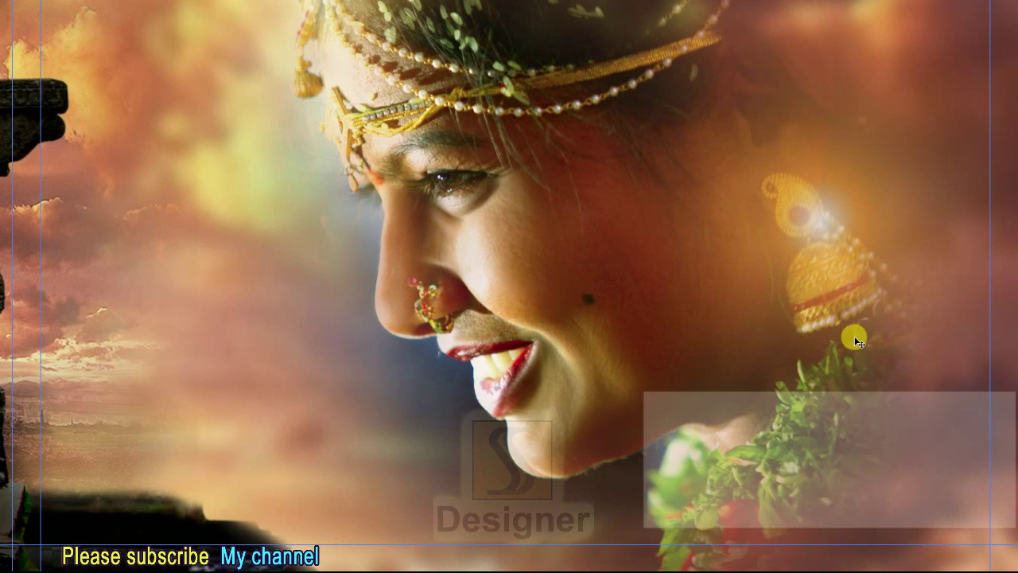
# - Shift the box right, copy its right strip to a new layer, and marquee a photo area inside it
pyautogui.moveTo(890, 450); pyautogui.dragTo(918, 440)
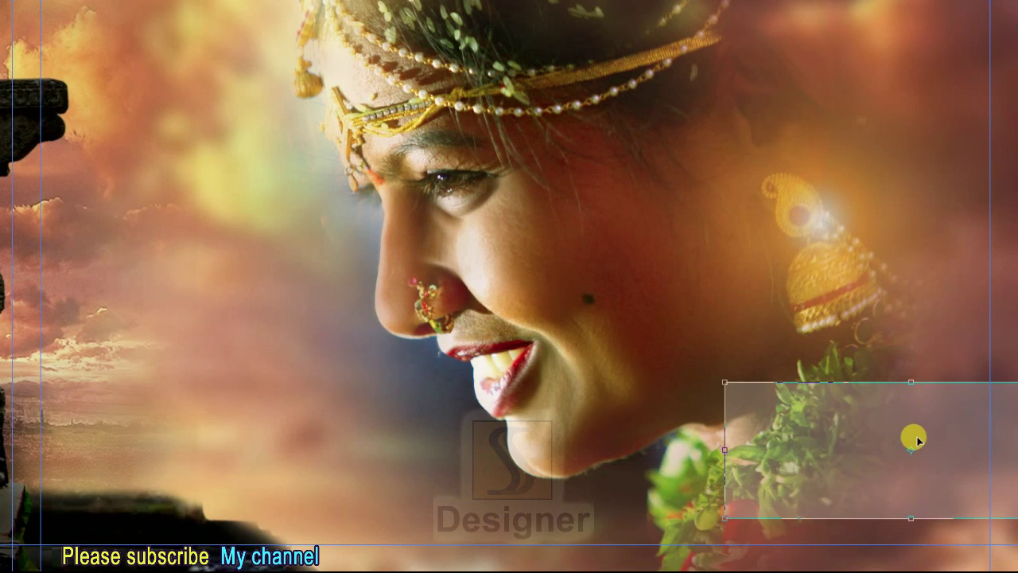
pyautogui.scroll(2, 918, 369)
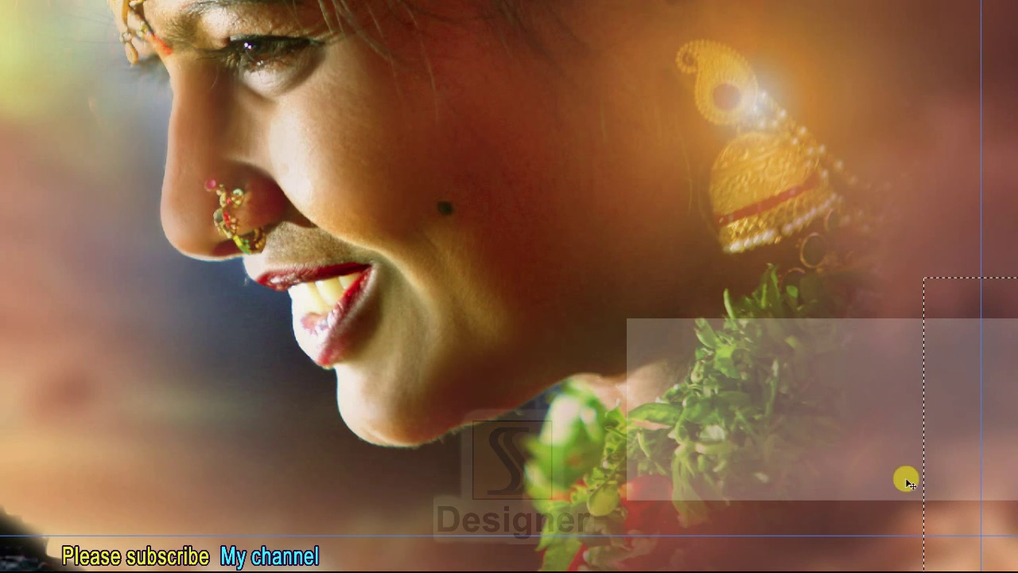
pyautogui.hotkey('ctrl', 'j')
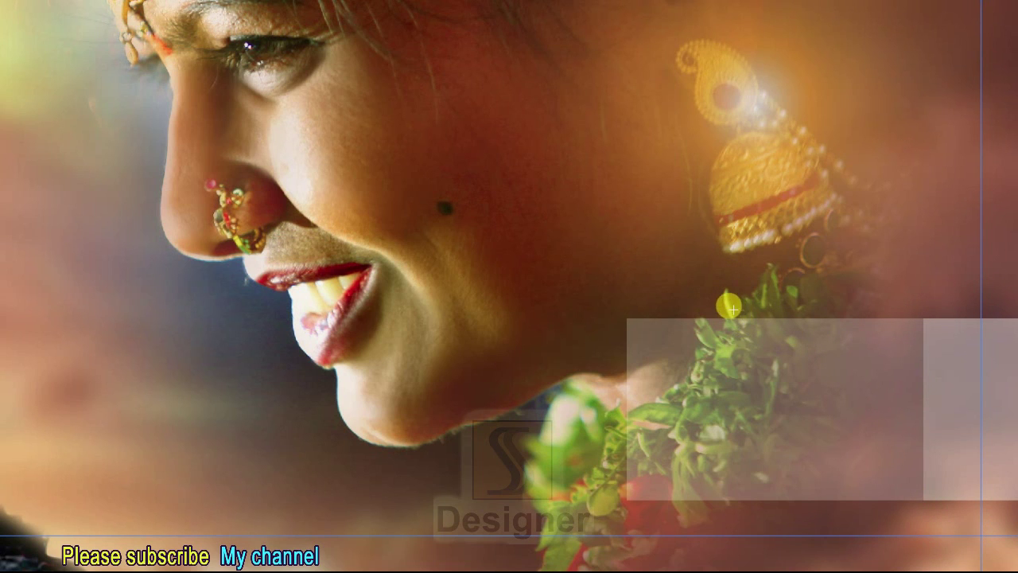
pyautogui.moveTo(725, 302); pyautogui.dragTo(842, 475)
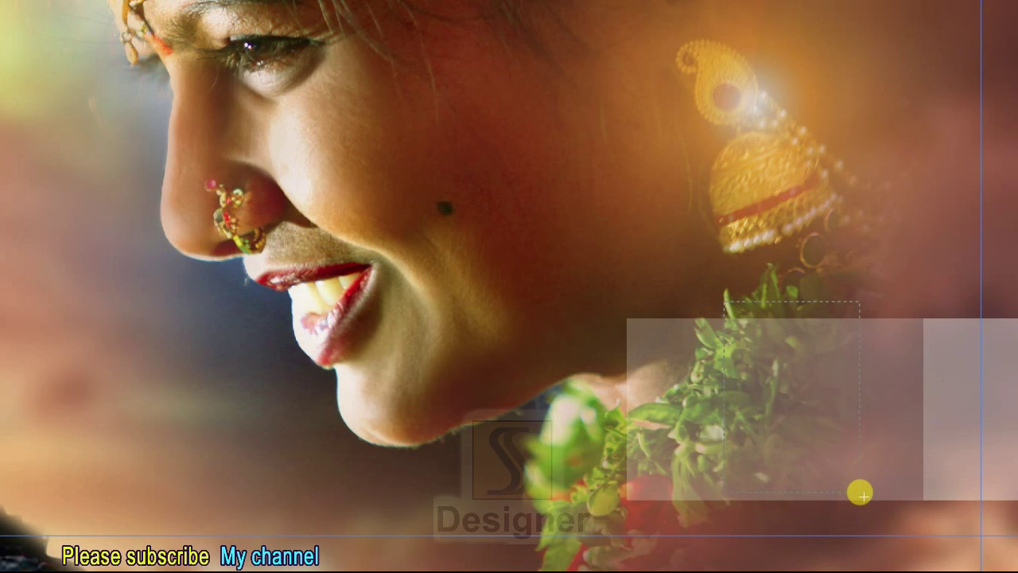
pyautogui.moveTo(859, 496); pyautogui.dragTo(860, 493)
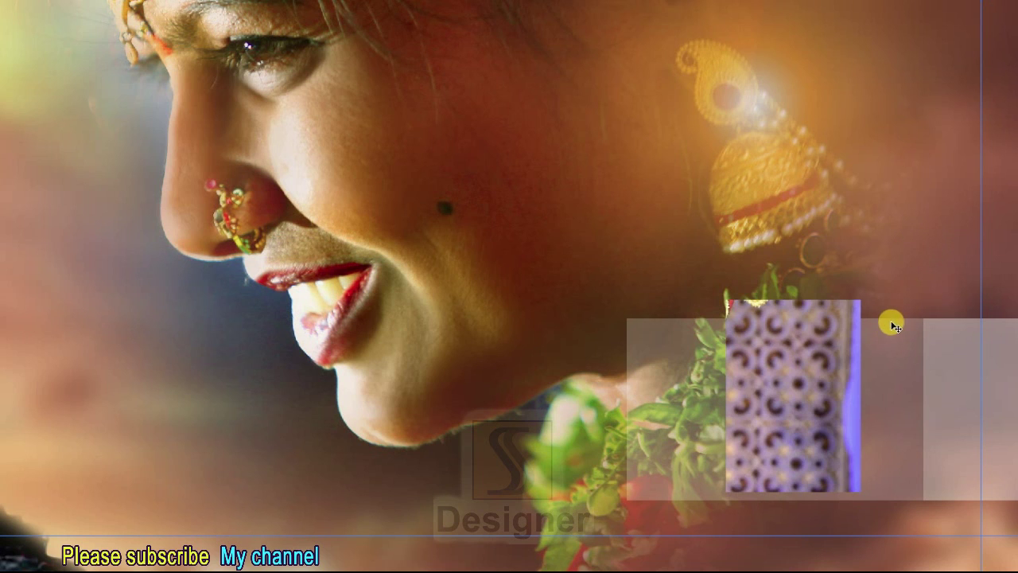
# - Rotate the pasted groom portrait 90° clockwise, then scale and straighten it to fit the frame
pyautogui.hotkey('ctrl', 't')
pyautogui.rightClick(852, 291)
pyautogui.click(917, 413)
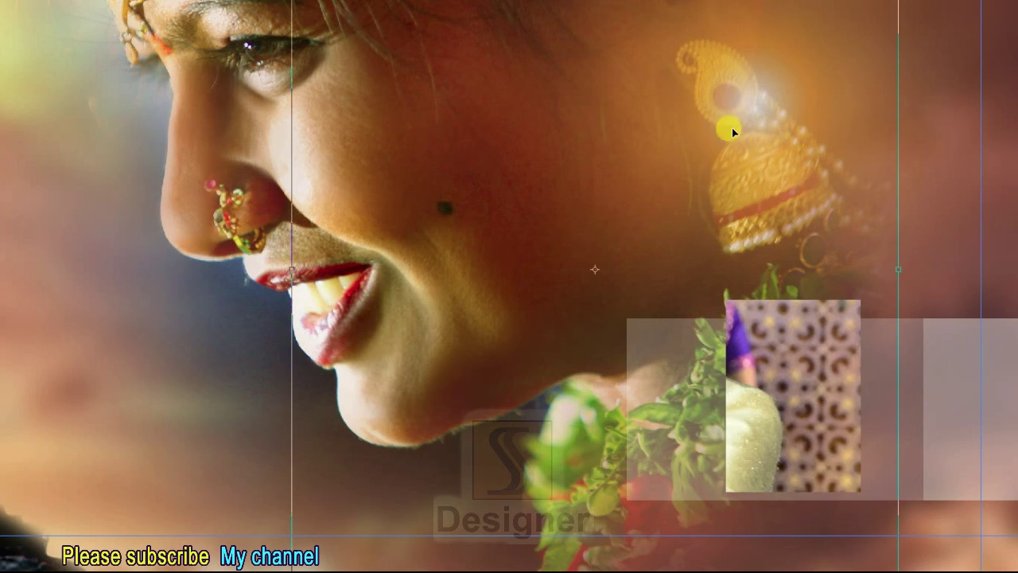
pyautogui.moveTo(382, 56)
pyautogui.mouseDown()
pyautogui.moveTo(618, 103)
pyautogui.moveTo(645, 147)
pyautogui.mouseUp()
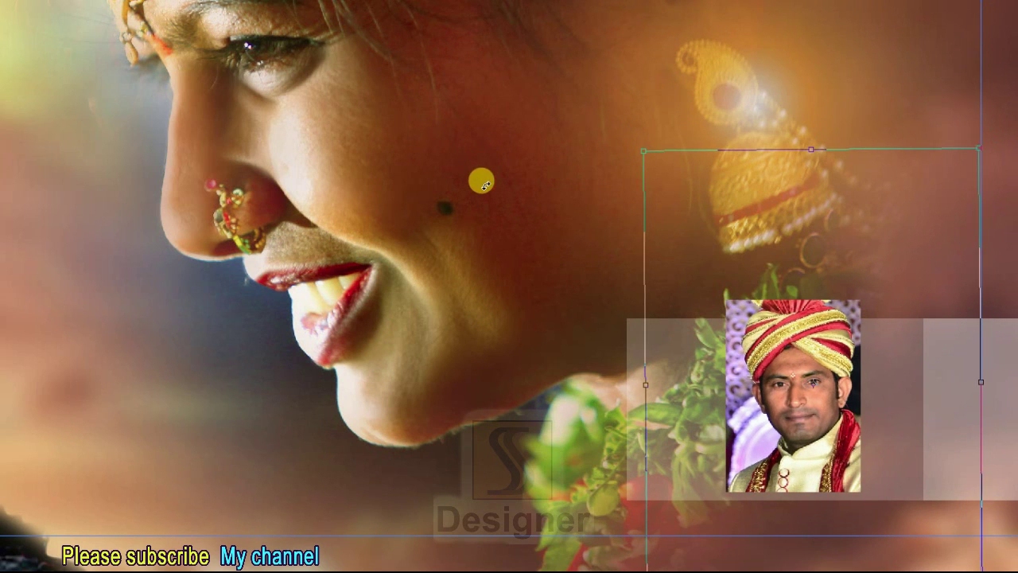
pyautogui.moveTo(480, 175); pyautogui.dragTo(478, 186)
pyautogui.moveTo(958, 150); pyautogui.dragTo(964, 148)
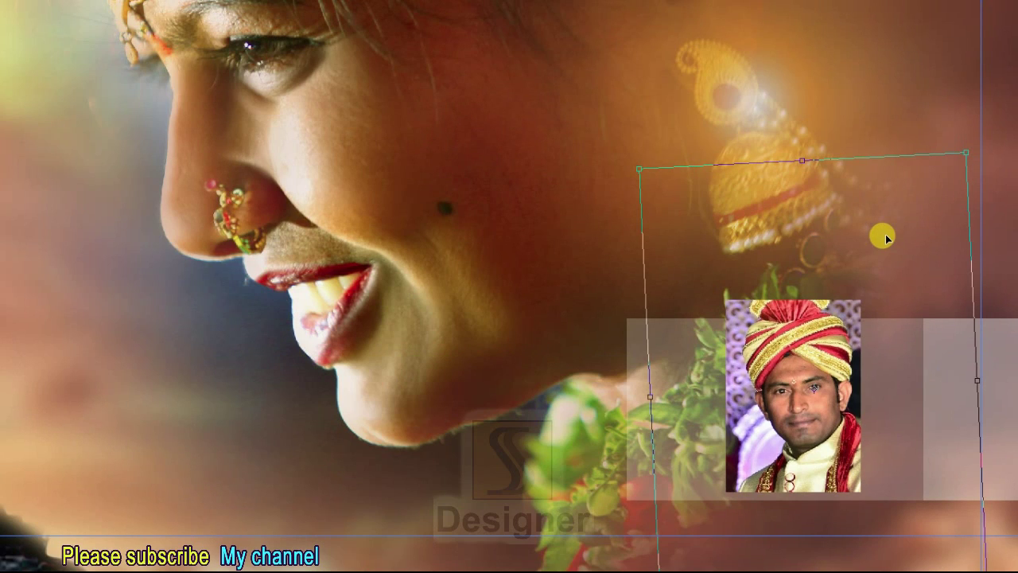
pyautogui.press('Return')
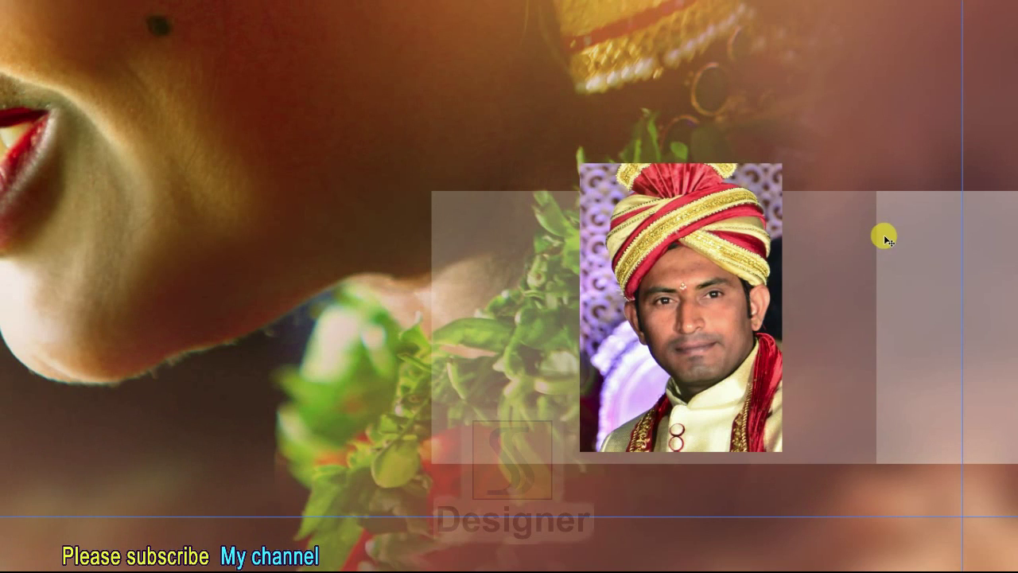
# - Load the saved frame selection and add a new empty layer
pyautogui.hotkey('alt', 's')
pyautogui.press('o')
pyautogui.press('Return')
pyautogui.hotkey('ctrl', 'shift', 'n')
pyautogui.press('Return')
# - Fill the frame selection with a near-black foreground colour
pyautogui.hotkey('alt', 'w')
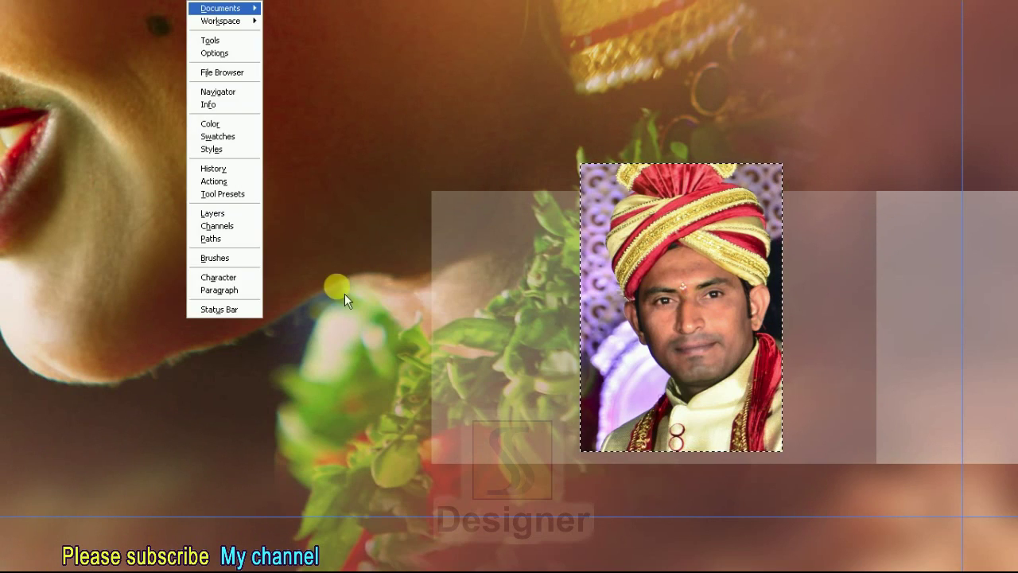
pyautogui.press('t')
pyautogui.click(18, 302)
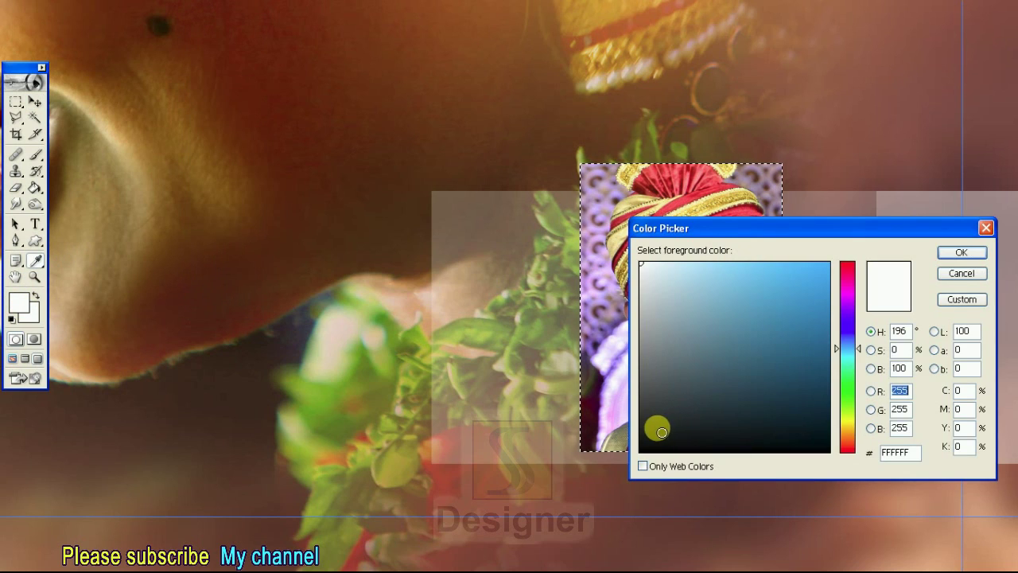
pyautogui.click(661, 431)
pyautogui.press('Return')
pyautogui.hotkey('alt', 'BackSpace')
# - Shrink the selection slightly inside the dark box
pyautogui.hotkey('alt', 's')
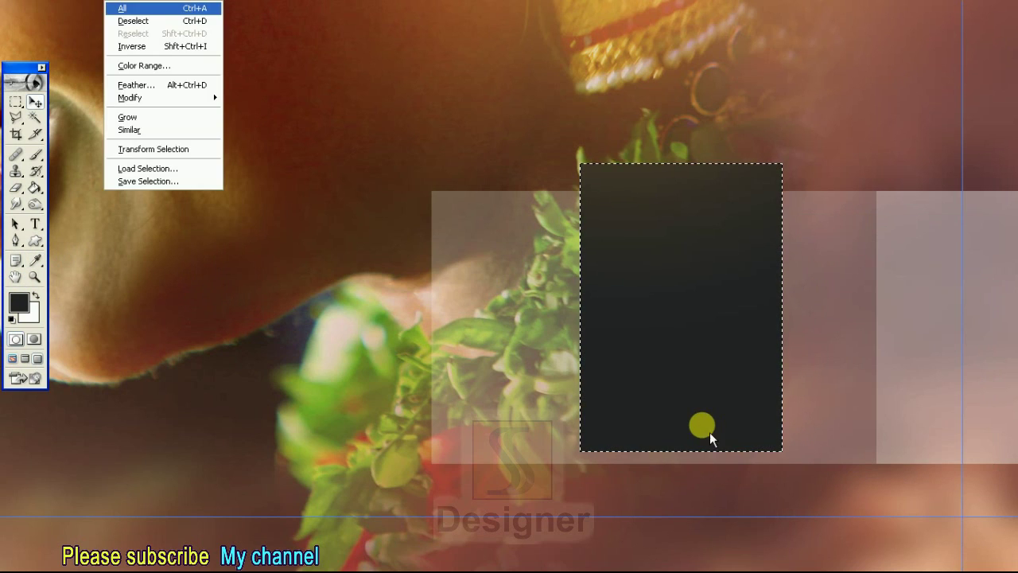
pyautogui.press('t')
pyautogui.moveTo(788, 456); pyautogui.dragTo(770, 457)
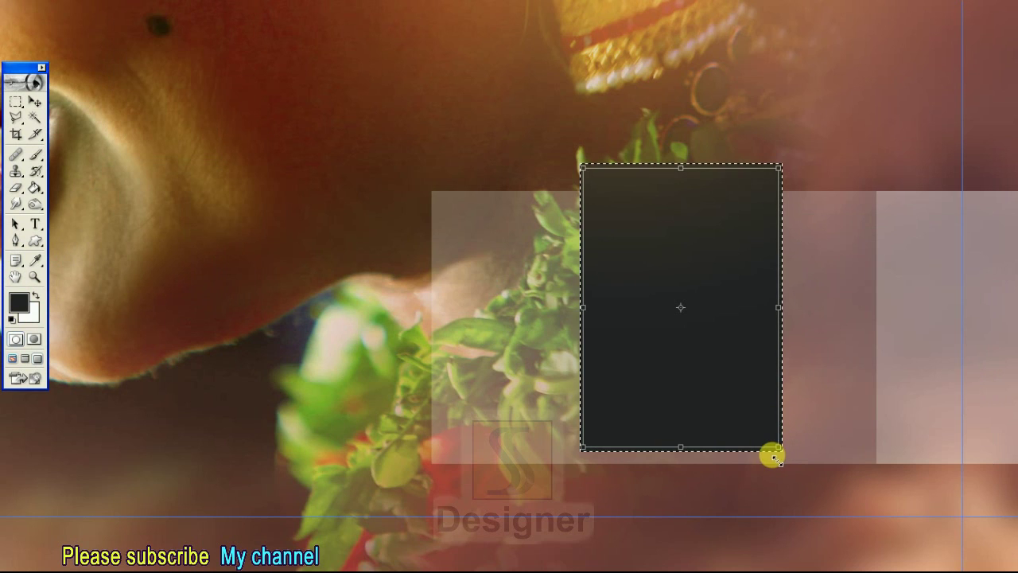
pyautogui.press('Return')
# - Erase the dark fill with a small eraser to reveal the groom portrait
pyautogui.press('e')
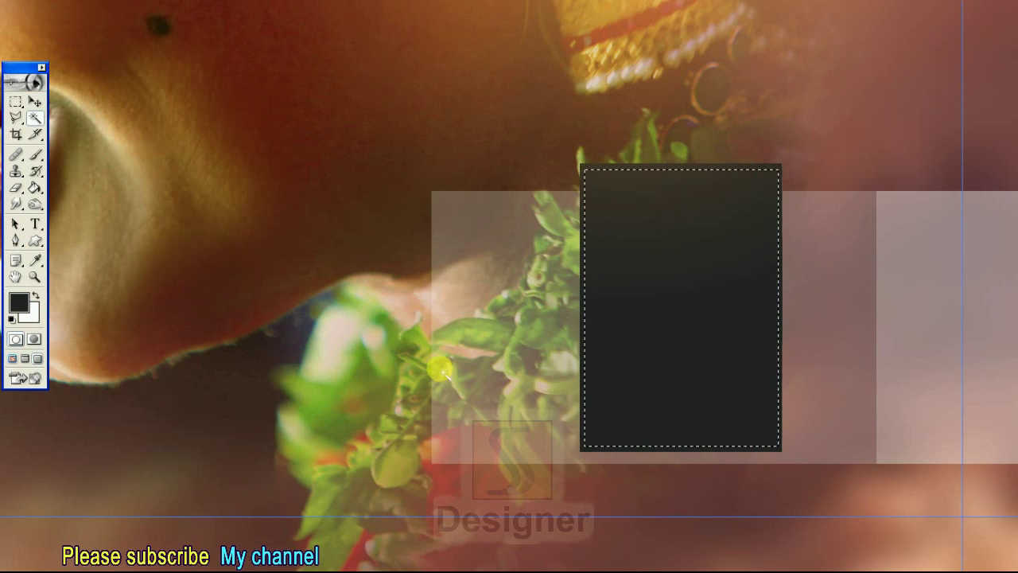
pyautogui.press('[')
pyautogui.press('[')
pyautogui.press('[')
pyautogui.press('[')
pyautogui.press('[')
pyautogui.press('super')
pyautogui.press('Escape')
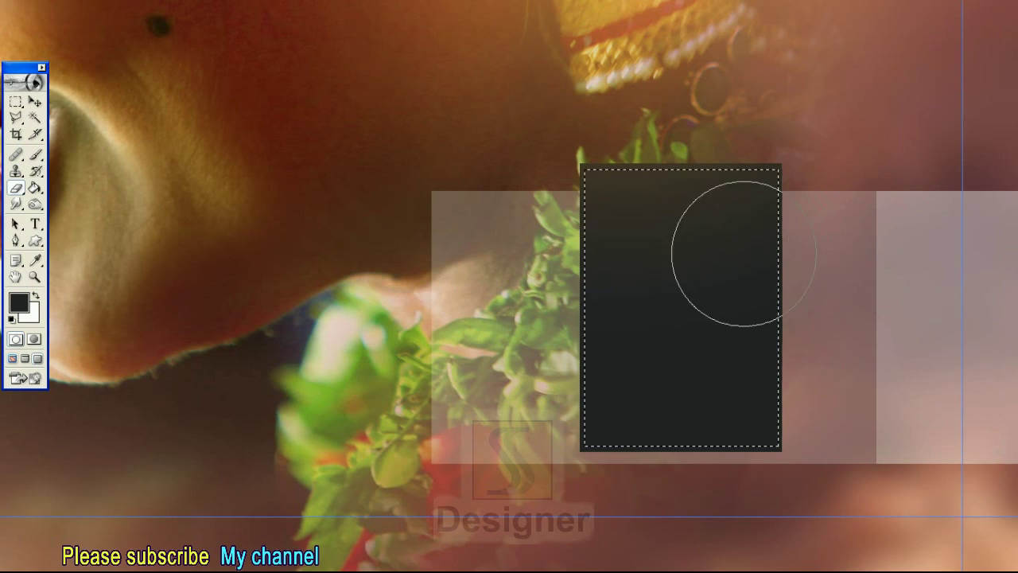
pyautogui.moveTo(674, 241)
pyautogui.mouseDown()
pyautogui.moveTo(675, 337)
pyautogui.moveTo(687, 329)
pyautogui.mouseUp()
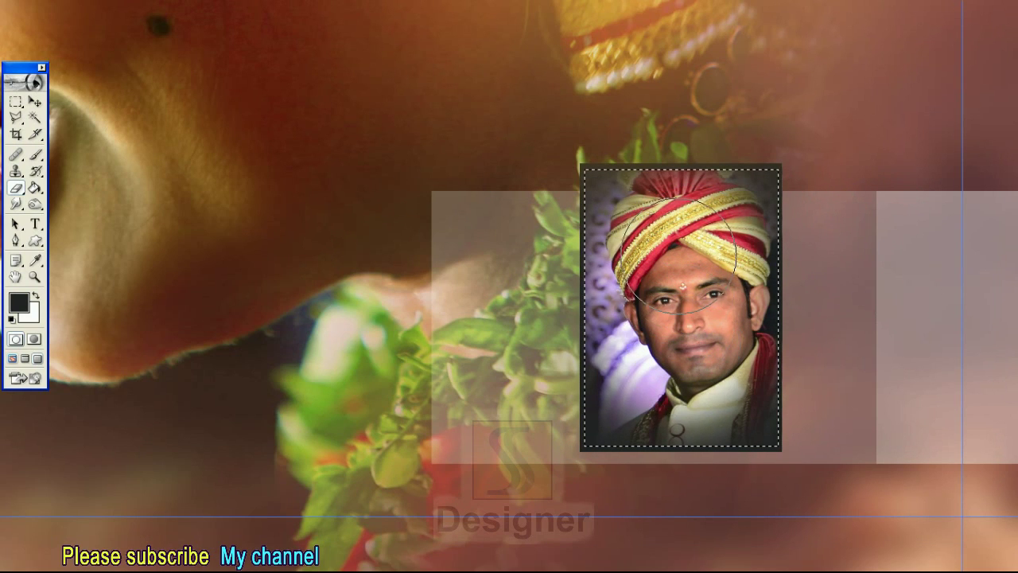
# - Deselect, brush over the turban on the masked layer, and hide the panels
pyautogui.hotkey('ctrl', 'd')
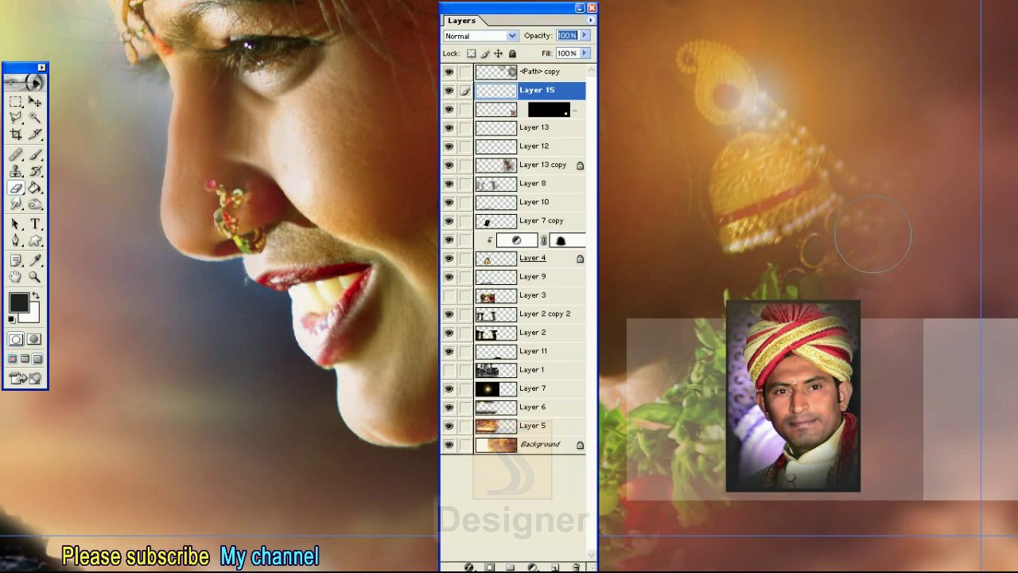
pyautogui.click(540, 149)
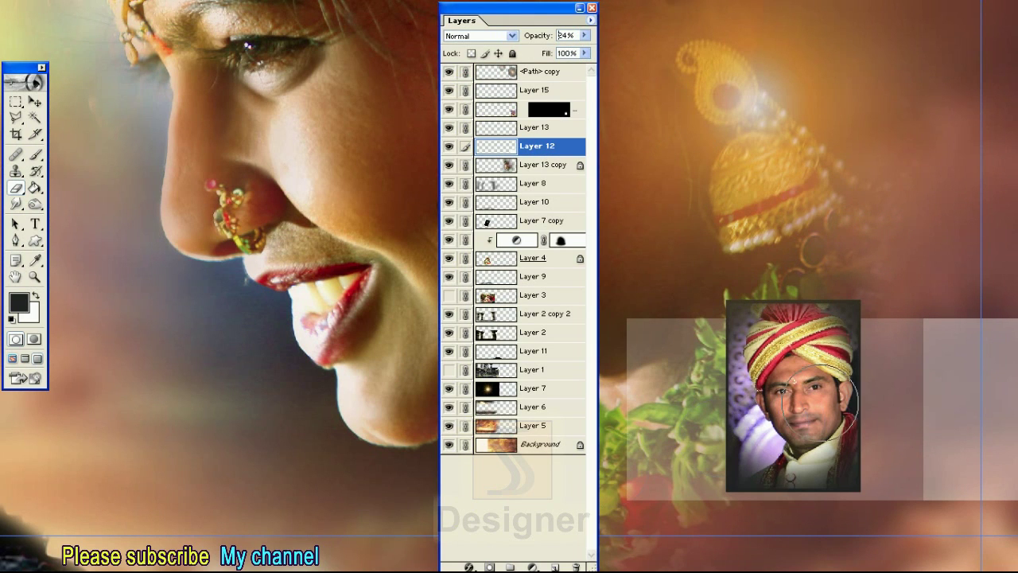
pyautogui.click(499, 111)
pyautogui.click(770, 320)
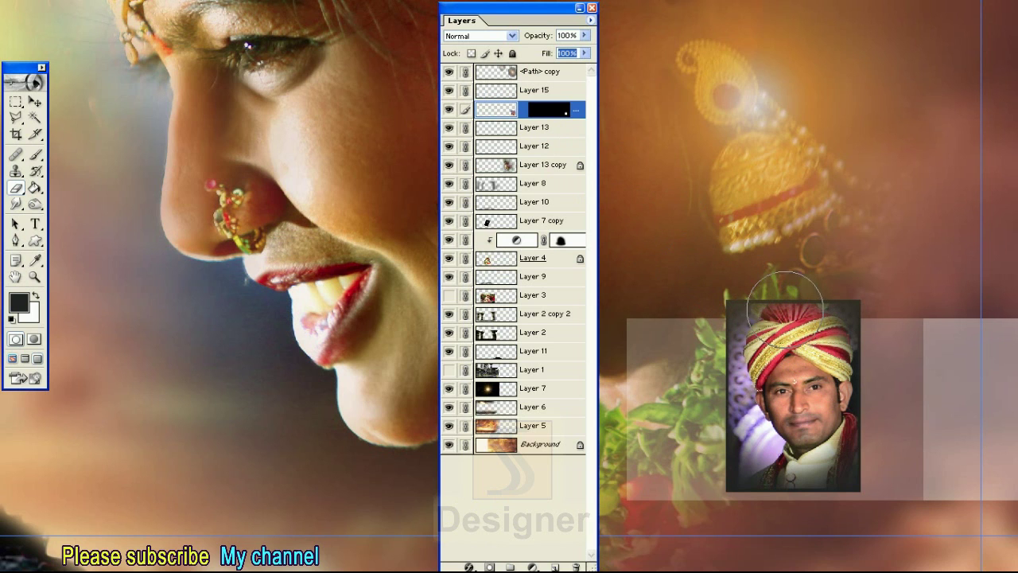
pyautogui.press('Tab')
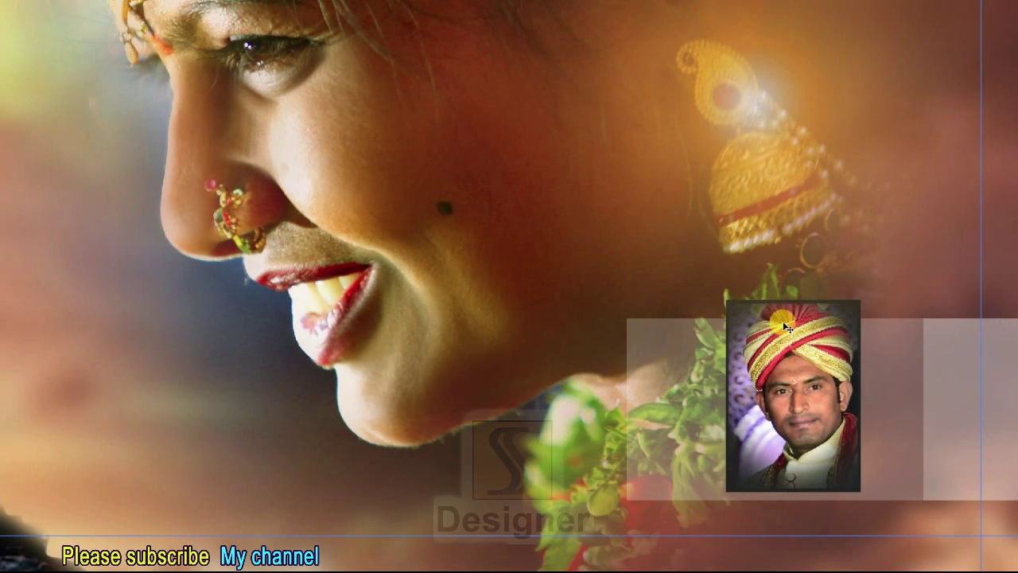
# - Zoom in on the groom photo and fade the last effect with Edit > Fade
pyautogui.hotkey('ctrl', '+')
pyautogui.hotkey('alt', 't')
pyautogui.press('Escape')
pyautogui.hotkey('ctrl', 'shift', 'f')
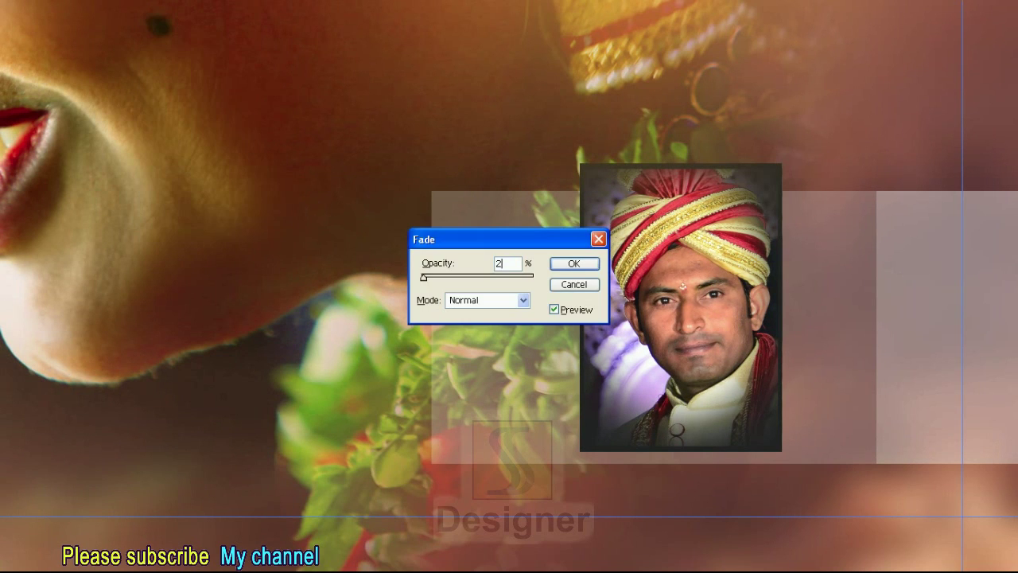
pyautogui.press('Return')
# - Apply a More Red colour variation to the groom portrait
pyautogui.hotkey('alt', 'i')
pyautogui.press('a')
pyautogui.press('n')
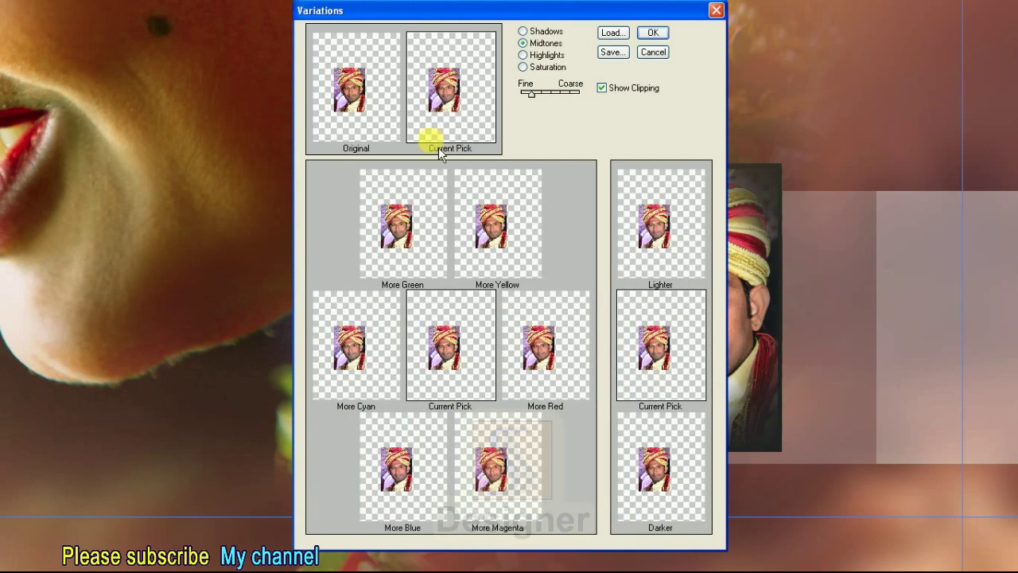
pyautogui.moveTo(401, 10); pyautogui.dragTo(286, 15)
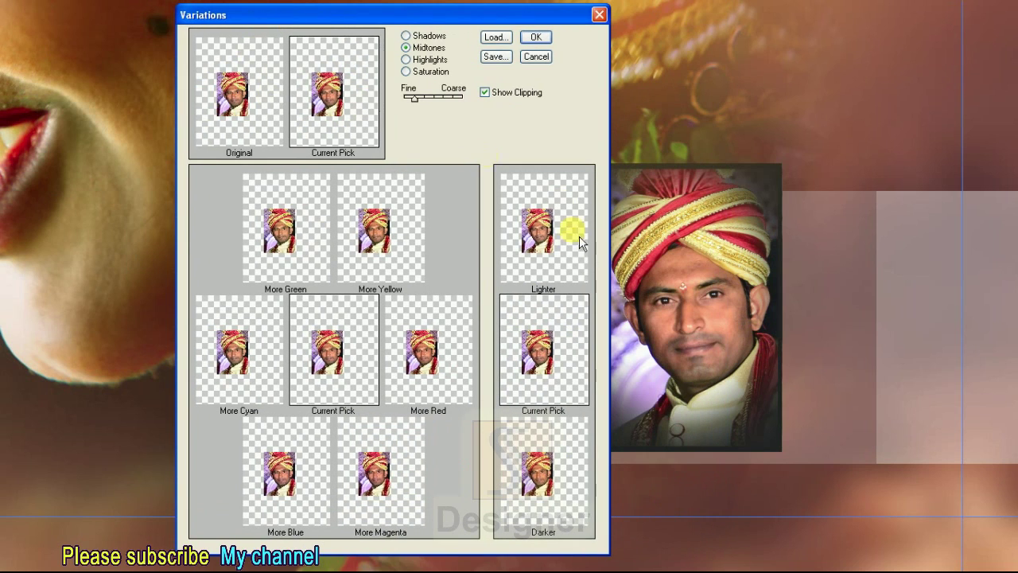
pyautogui.click(440, 319)
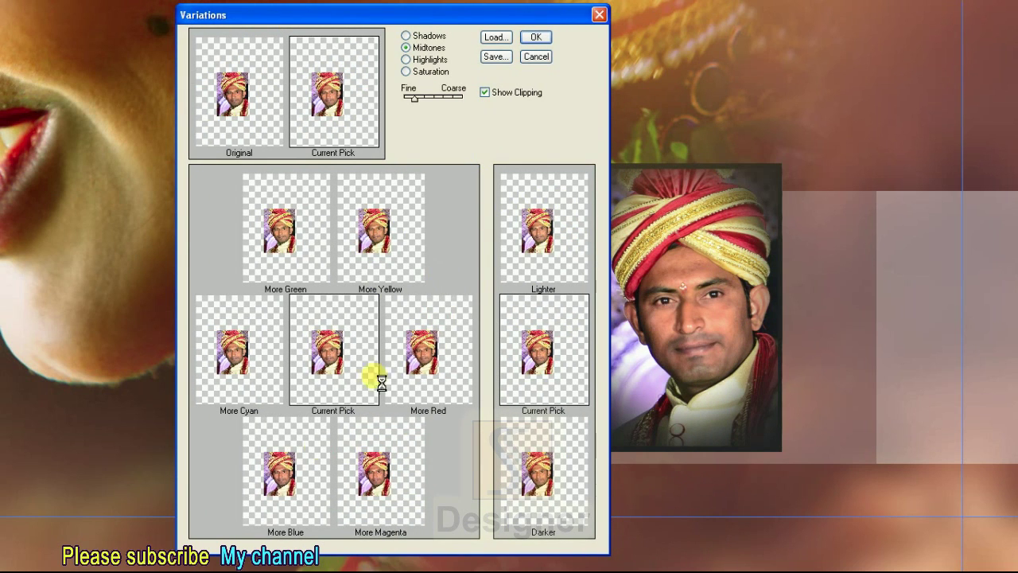
pyautogui.click(536, 37)
# - Lower brightness by 4 and apply a Color Balance adjustment
pyautogui.hotkey('alt', 'i')
pyautogui.write('ac-4')
pyautogui.press('Return')
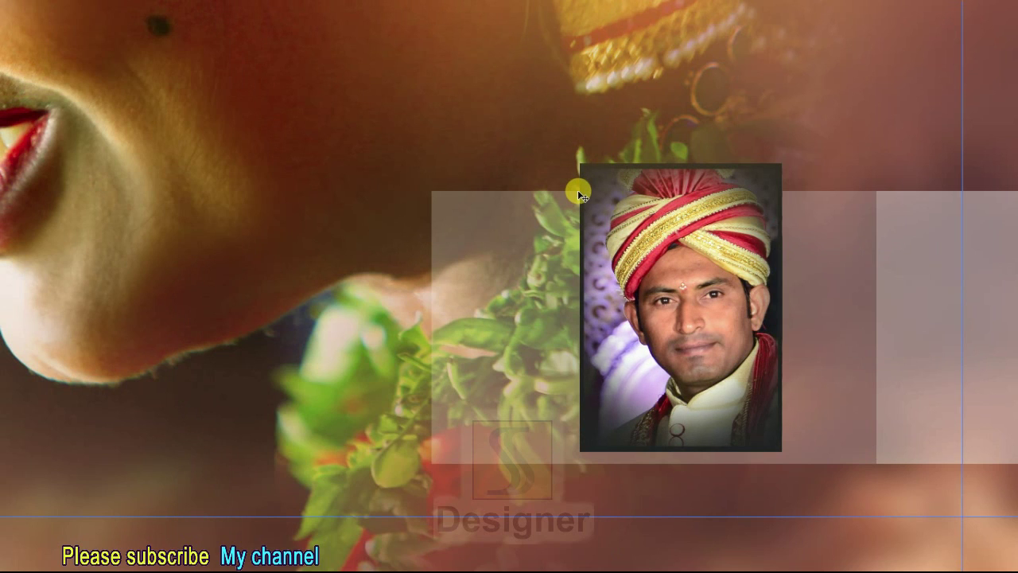
pyautogui.hotkey('ctrl', 'b')
pyautogui.write('+10')
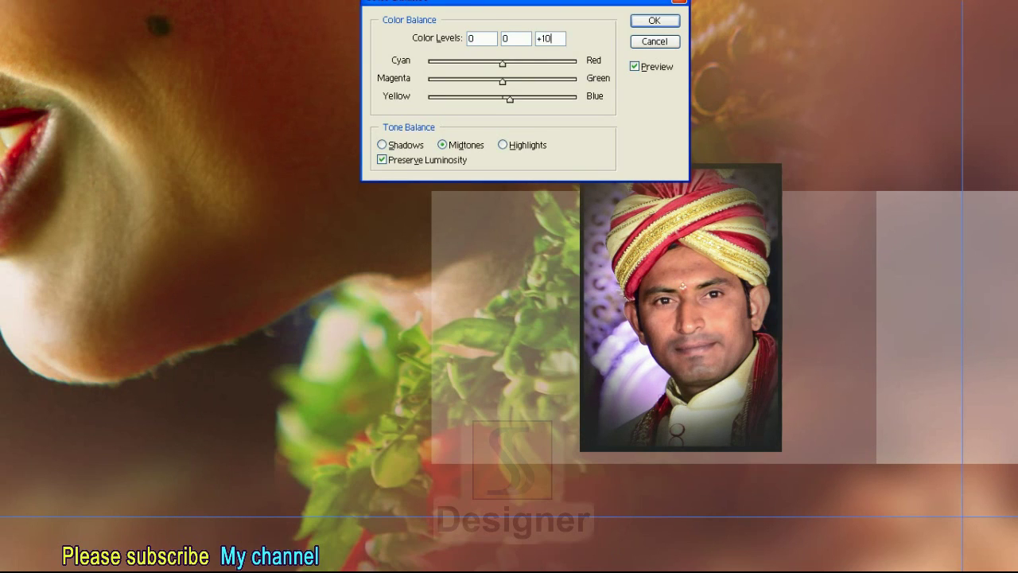
pyautogui.press('Return')
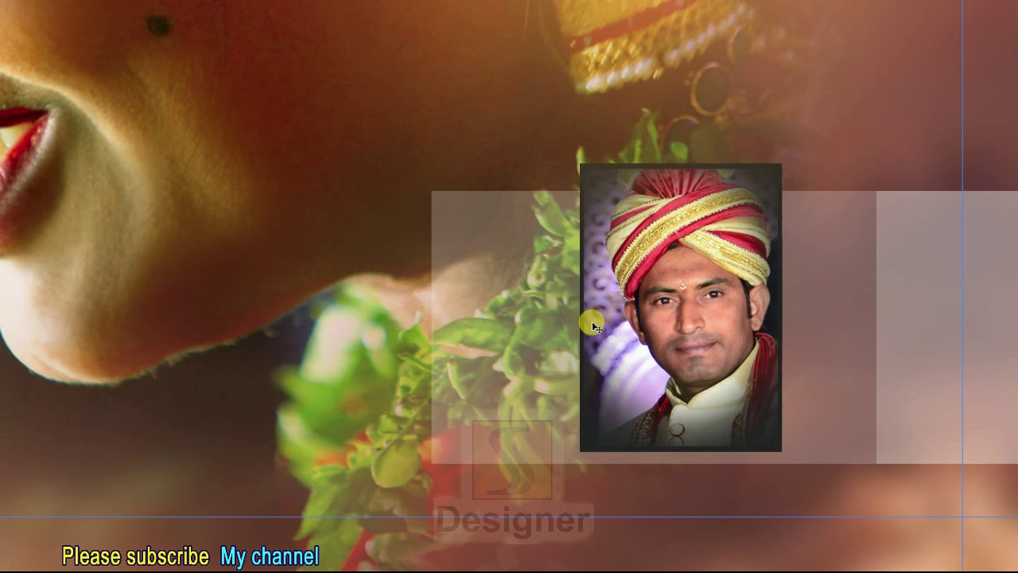
# - Add a new empty layer and bring up the Brush presets picker
pyautogui.hotkey('ctrl', 'shift', 'n')
pyautogui.press('Return')
pyautogui.press('b')
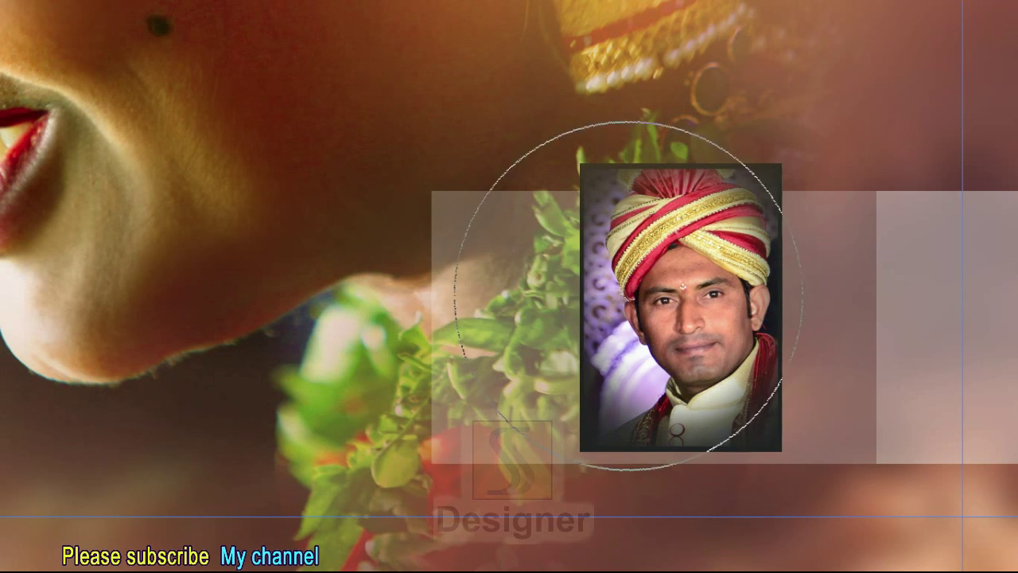
pyautogui.rightClick(627, 286)
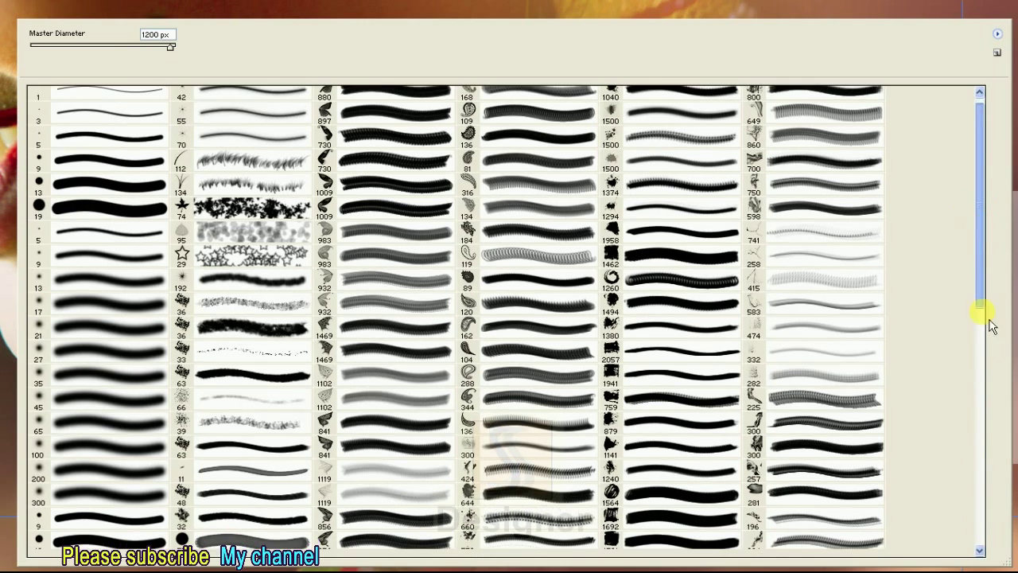
# - Pick the paisley brush, shrink it, and stamp a paisley beside the groom photo
pyautogui.moveTo(991, 318); pyautogui.dragTo(985, 525)
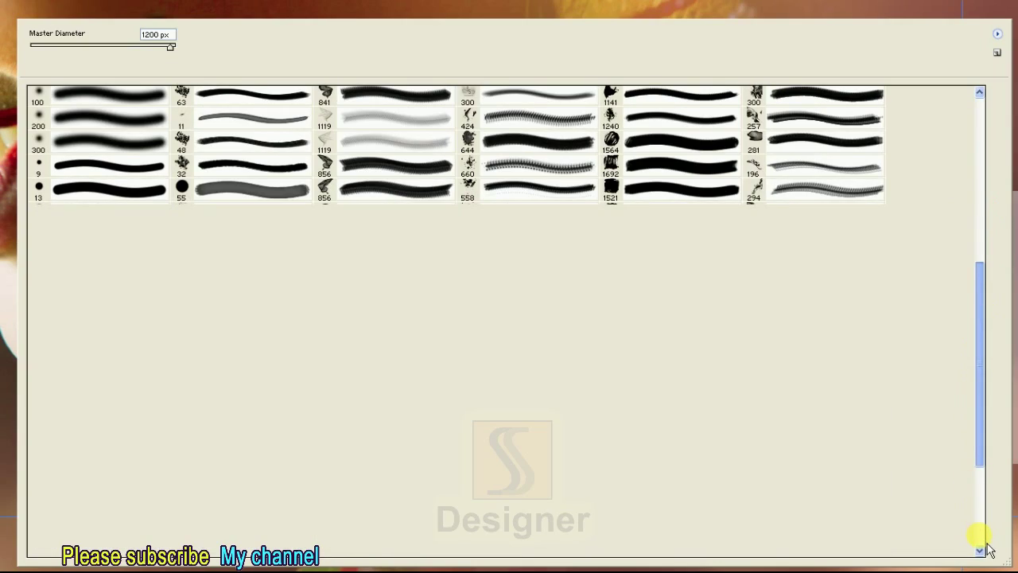
pyautogui.click(980, 549)
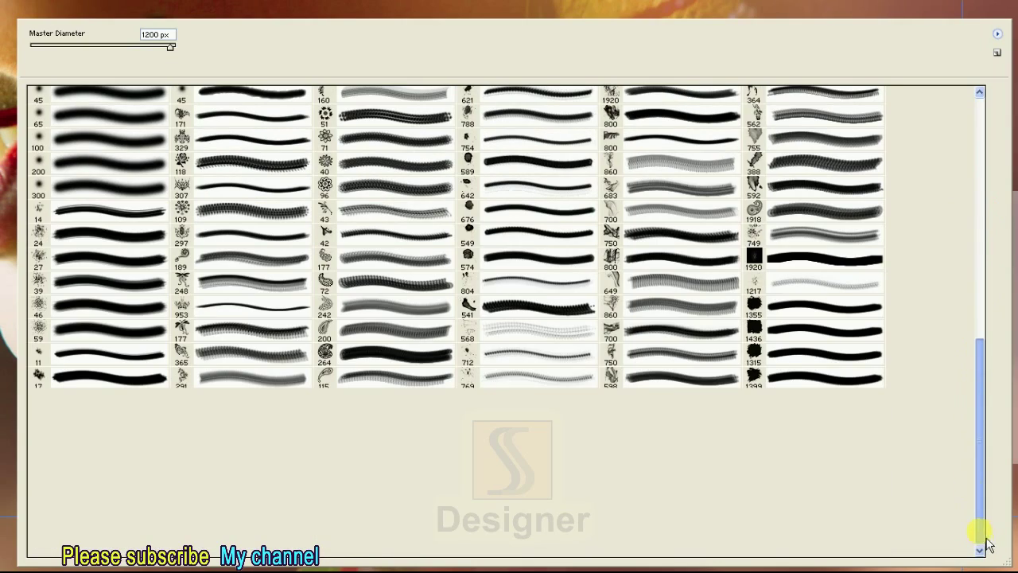
pyautogui.doubleClick(790, 223)
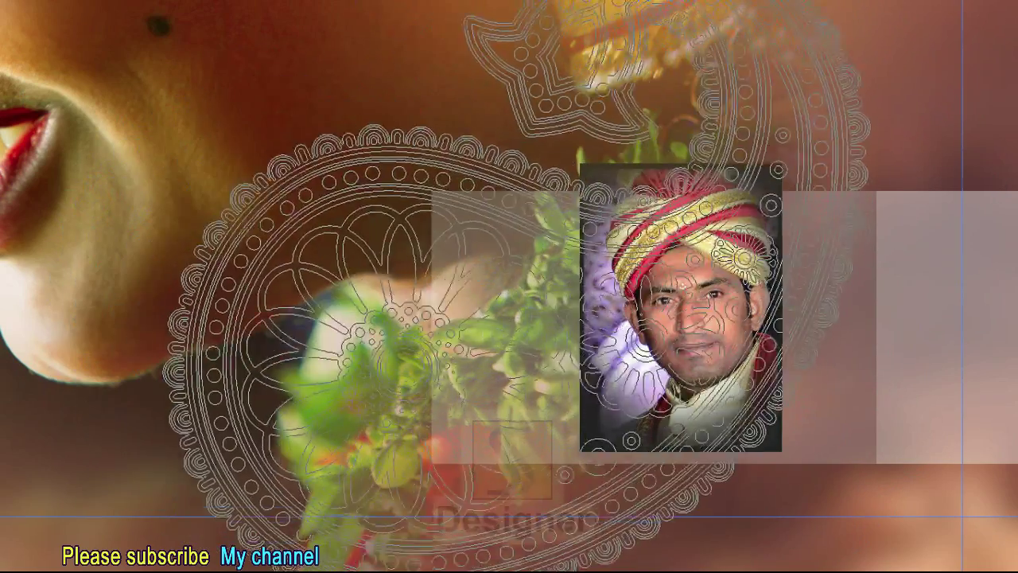
pyautogui.press('[')
pyautogui.press('[')
pyautogui.press('[')
pyautogui.click(461, 342)
# - Rotate and position the paisley, then send it behind the groom photo
pyautogui.hotkey('ctrl', 't')
pyautogui.moveTo(653, 386)
pyautogui.mouseDown()
pyautogui.moveTo(700, 323)
pyautogui.moveTo(559, 383)
pyautogui.mouseUp()
pyautogui.moveTo(551, 339)
pyautogui.mouseDown()
pyautogui.moveTo(620, 330)
pyautogui.moveTo(691, 348)
pyautogui.moveTo(739, 336)
pyautogui.mouseUp()
pyautogui.moveTo(652, 454); pyautogui.dragTo(746, 438)
pyautogui.press('Return')
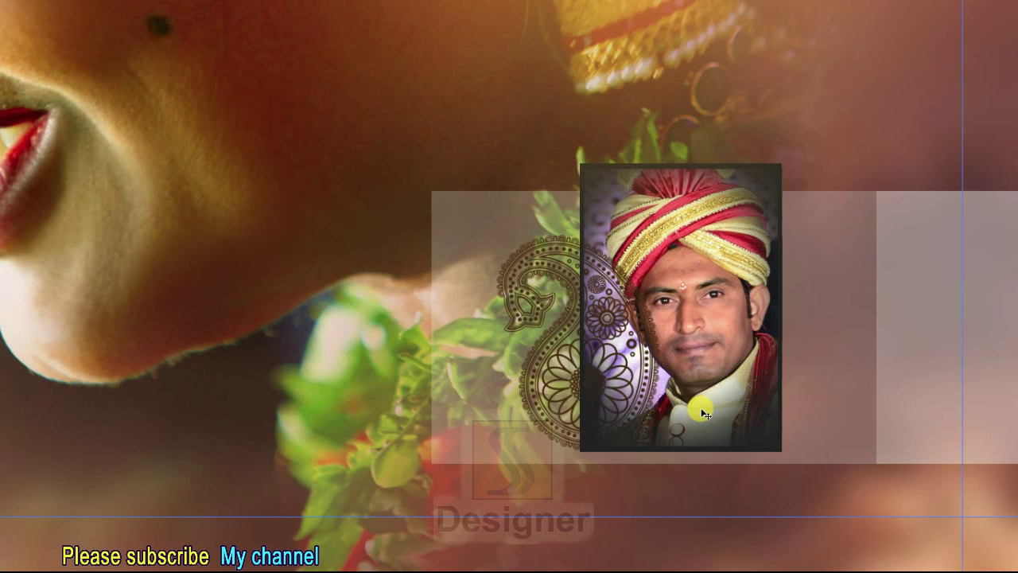
pyautogui.hotkey('ctrl', '[')
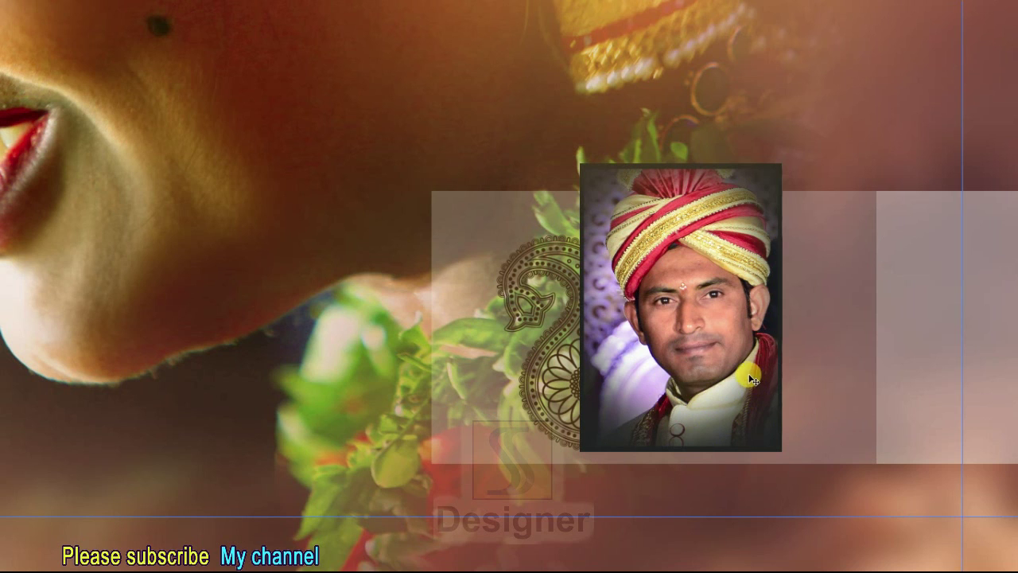
# - Flip a paisley copy horizontally, then move and enlarge it onto the right panel
pyautogui.hotkey('ctrl', 't')
pyautogui.rightClick(586, 334)
pyautogui.click(625, 477)
pyautogui.moveTo(881, 407); pyautogui.dragTo(912, 421)
pyautogui.moveTo(823, 284)
pyautogui.mouseDown()
pyautogui.moveTo(752, 239)
pyautogui.moveTo(681, 288)
pyautogui.mouseUp()
pyautogui.moveTo(906, 340); pyautogui.dragTo(901, 337)
pyautogui.press('Return')
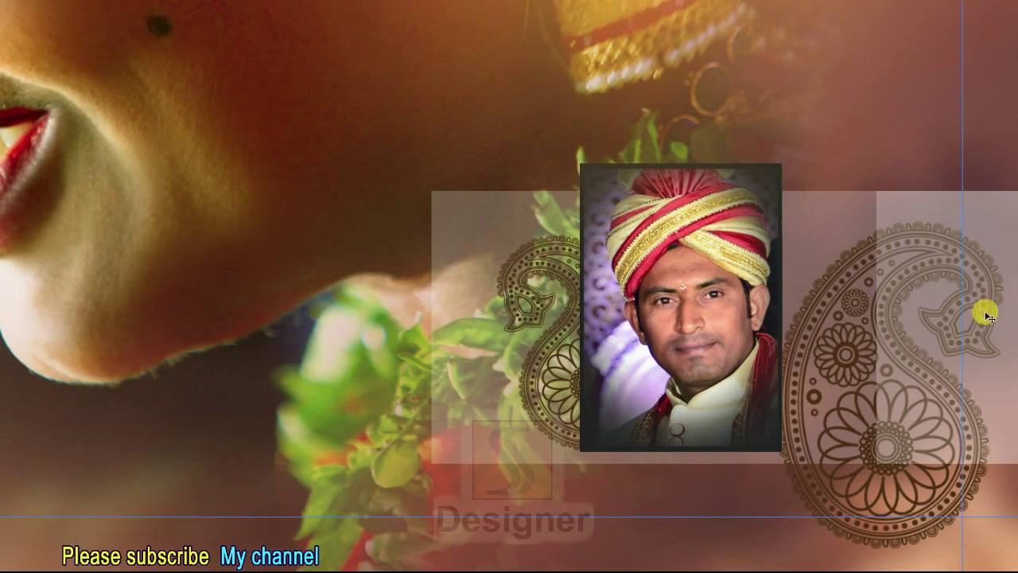
pyautogui.press('F7')
# - Pick layers from the canvas, toggling the <Path> copy glow off and on
pyautogui.rightClick(938, 221)
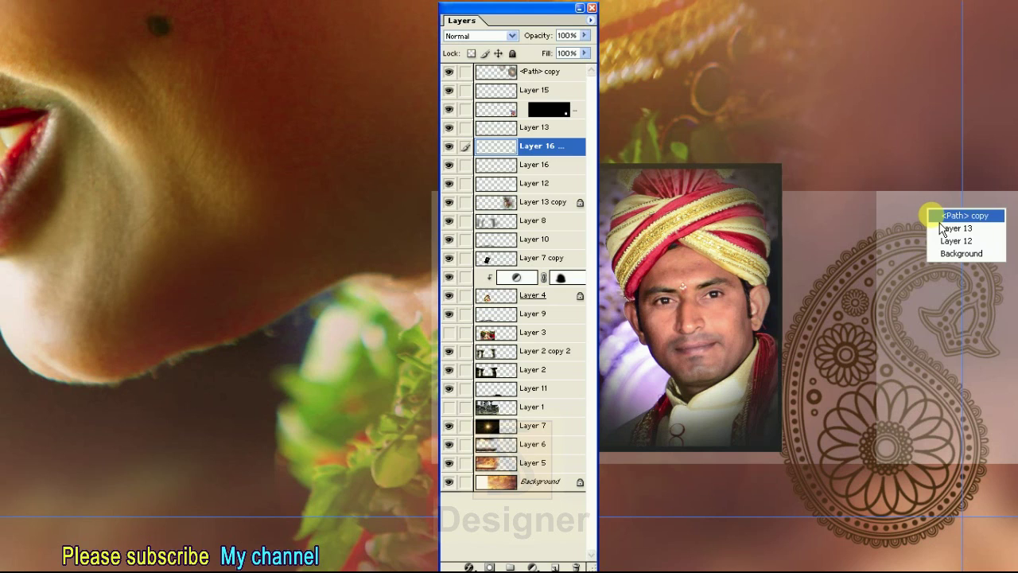
pyautogui.click(942, 215)
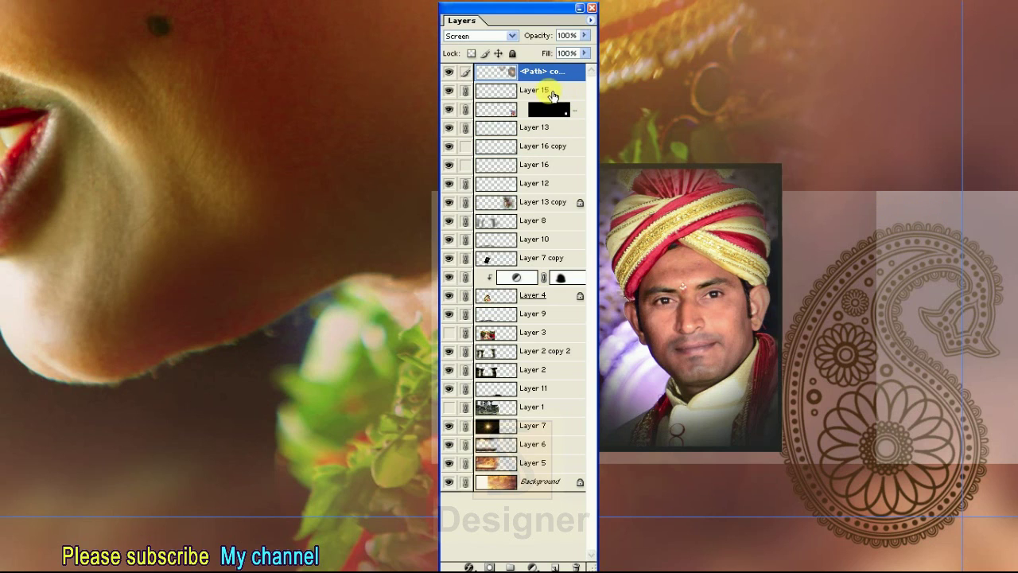
pyautogui.click(453, 72)
pyautogui.click(945, 224)
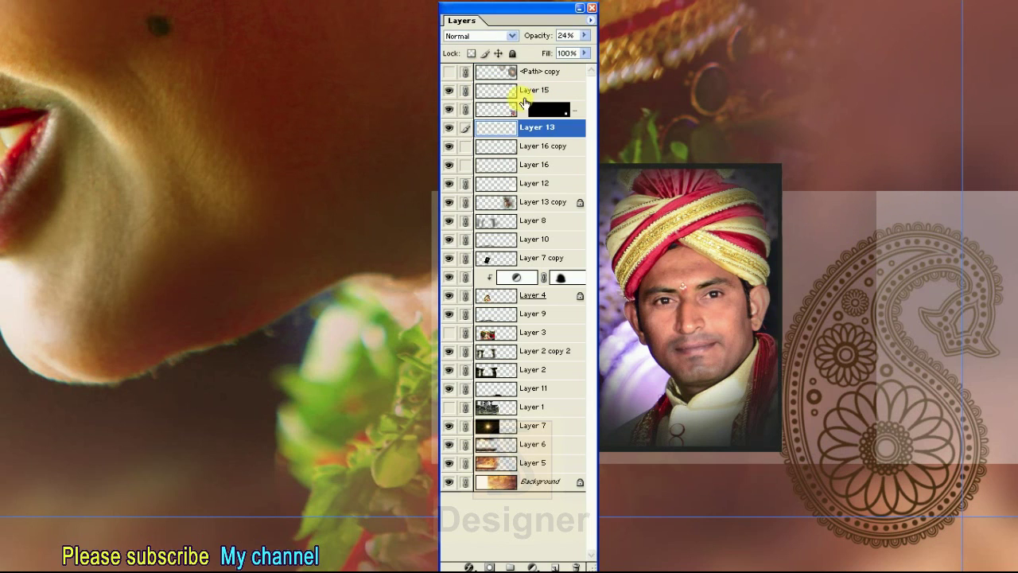
pyautogui.click(457, 73)
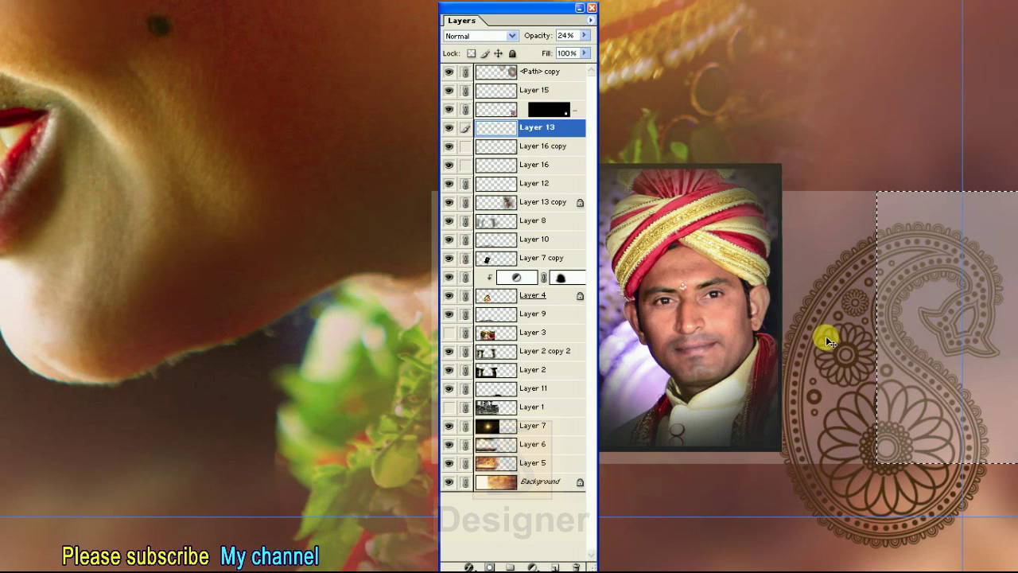
pyautogui.click(449, 145)
pyautogui.click(448, 146)
pyautogui.click(488, 148)
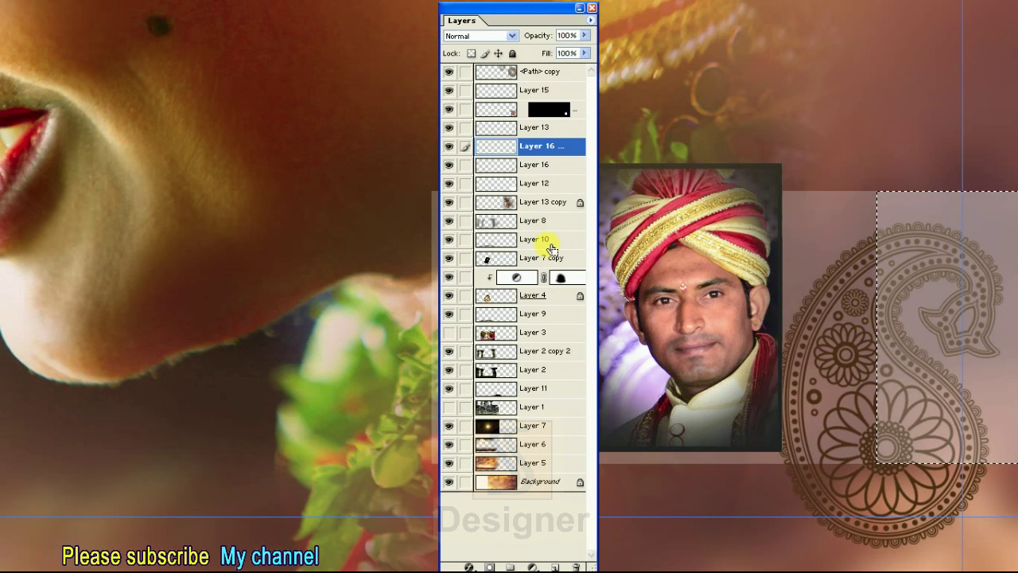
# - Delete the Layer 16 copy layer and reselect Layer 13
pyautogui.hotkey('ctrl', 'j')
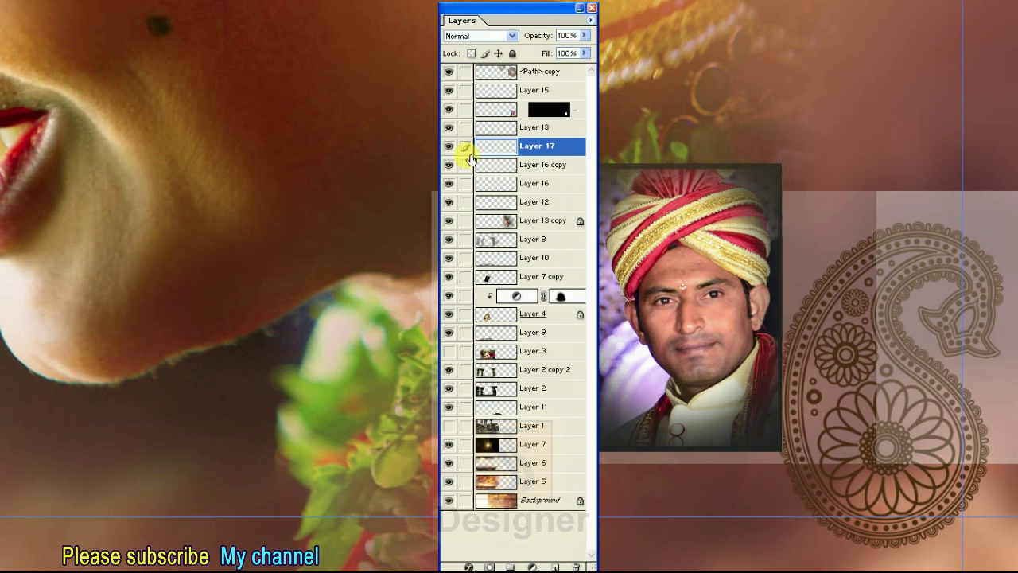
pyautogui.click(491, 164)
pyautogui.hotkey('alt', 'l')
pyautogui.press('d')
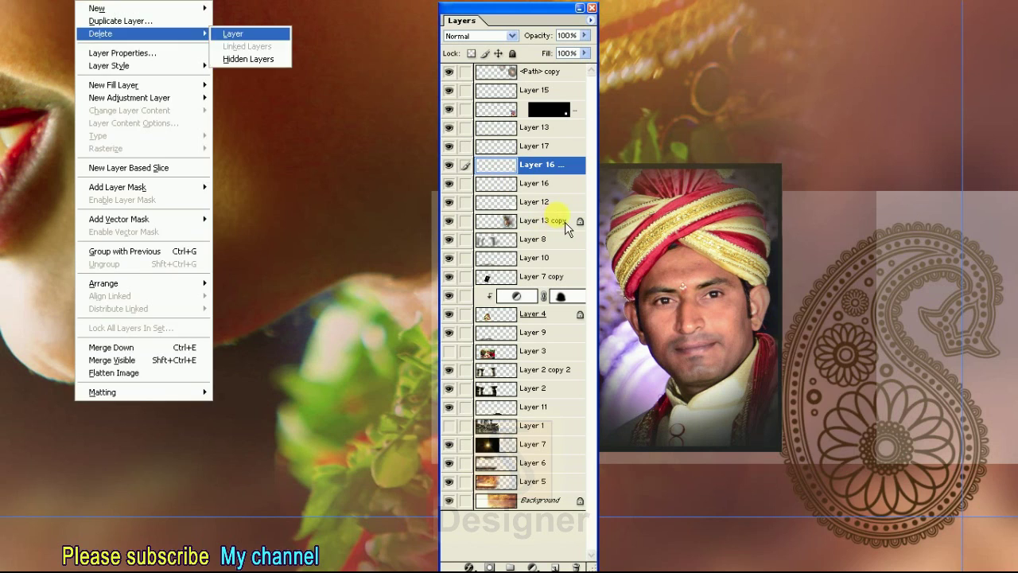
pyautogui.press('Return')
pyautogui.click(492, 128)
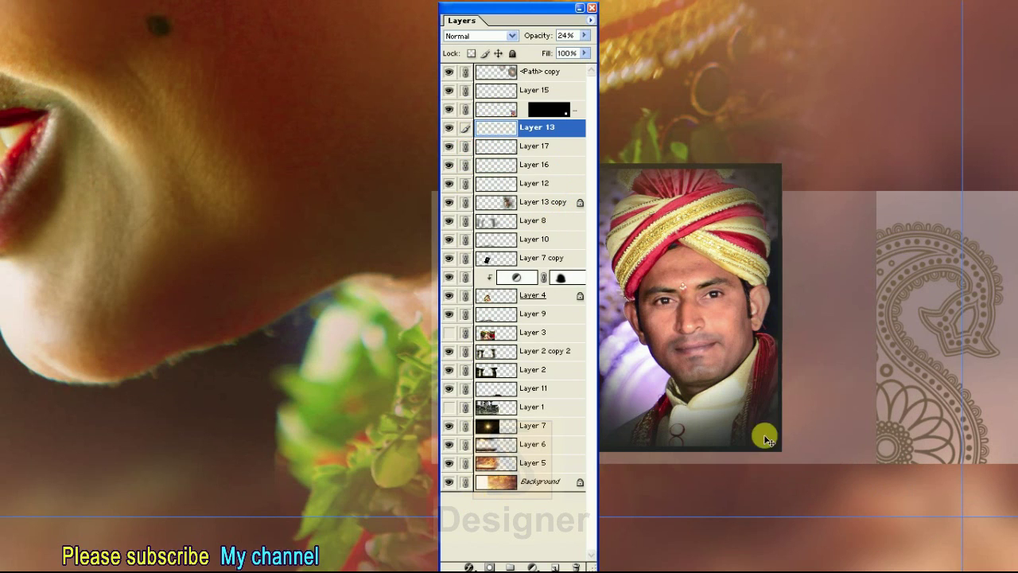
# - Zoom in on the groom portrait and show the Layers panel
pyautogui.press('Tab')
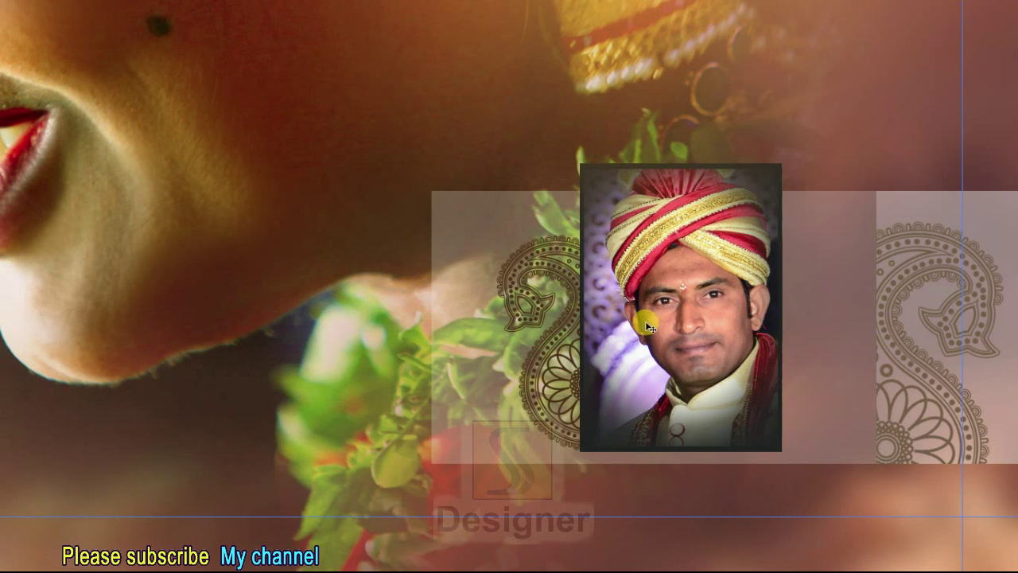
pyautogui.hotkey('ctrl', '+')
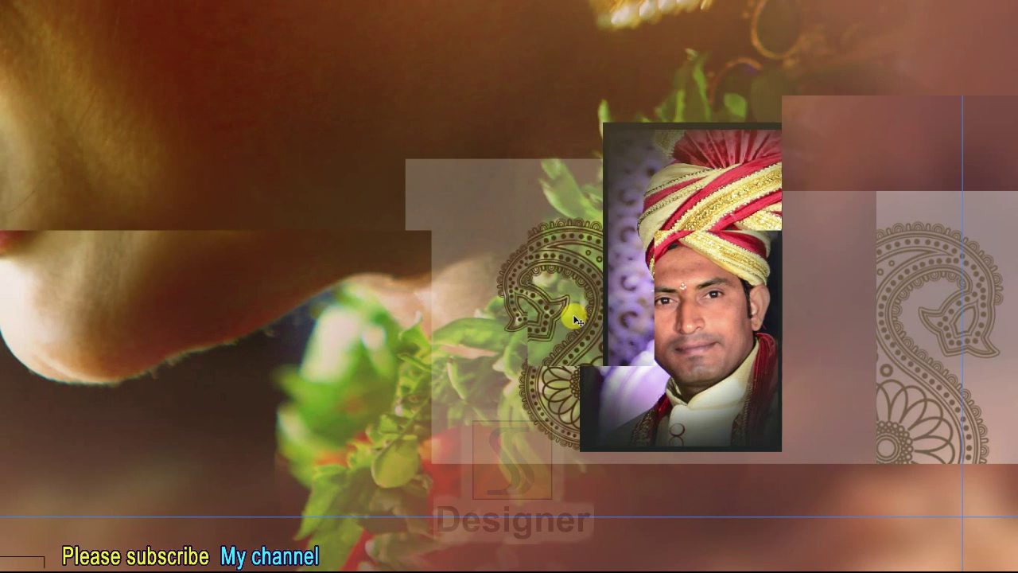
pyautogui.press('F7')
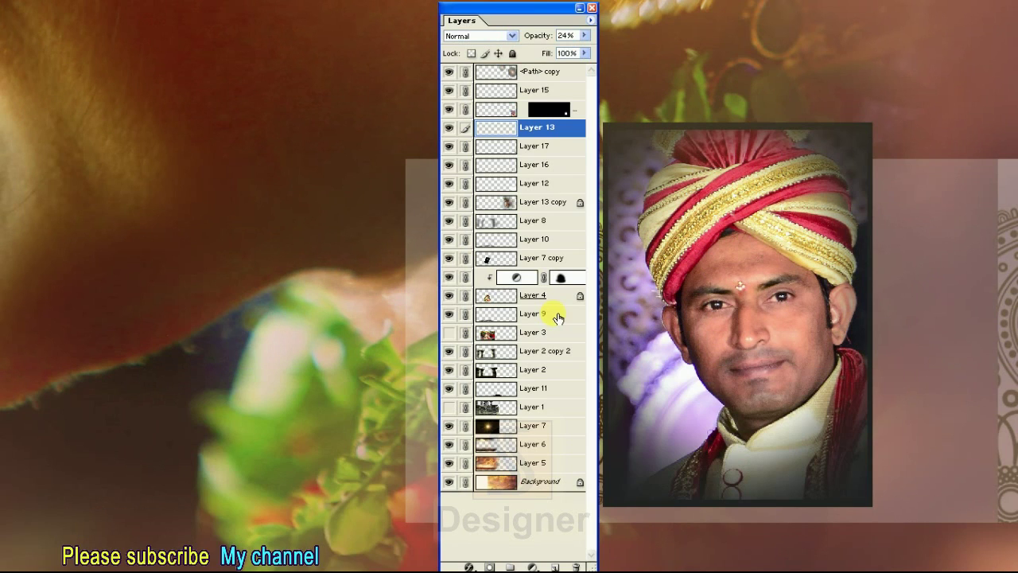
# - Move the Layers panel aside and hide the <Path> copy layer
pyautogui.moveTo(508, 18); pyautogui.dragTo(280, 18)
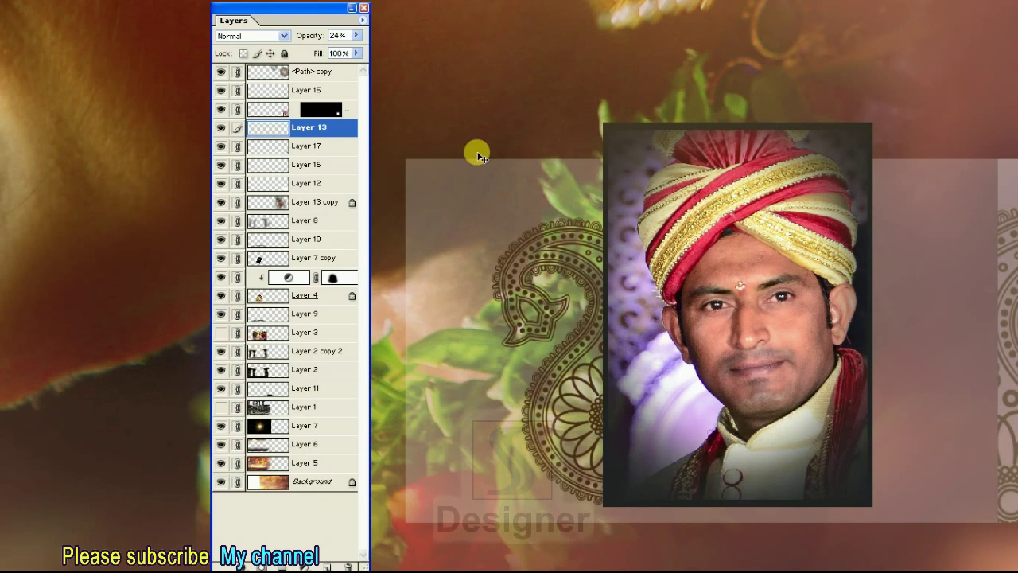
pyautogui.rightClick(557, 318)
pyautogui.click(581, 321)
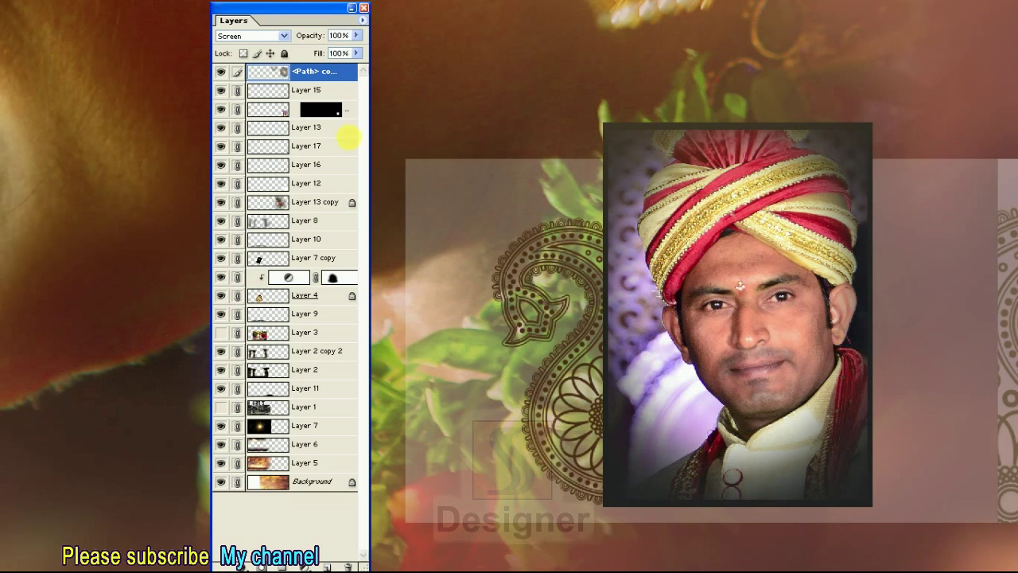
pyautogui.click(222, 71)
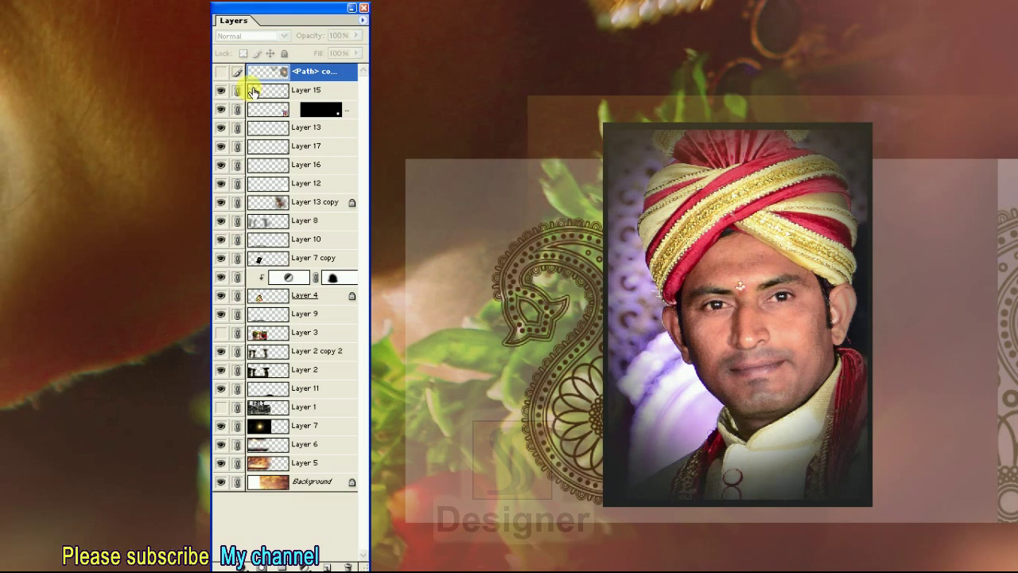
# - Select Layer 16 and cycle its blend modes, settling on Overlay
pyautogui.rightClick(553, 310)
pyautogui.click(569, 329)
pyautogui.click(222, 165)
pyautogui.click(222, 164)
pyautogui.hotkey('shift', '+')
pyautogui.hotkey('shift', '+')
pyautogui.hotkey('shift', '+')
pyautogui.hotkey('shift', '+')
pyautogui.hotkey('shift', '+')
pyautogui.hotkey('shift', '+')
pyautogui.hotkey('shift', '+')
pyautogui.hotkey('shift', '+')
pyautogui.hotkey('shift', '+')
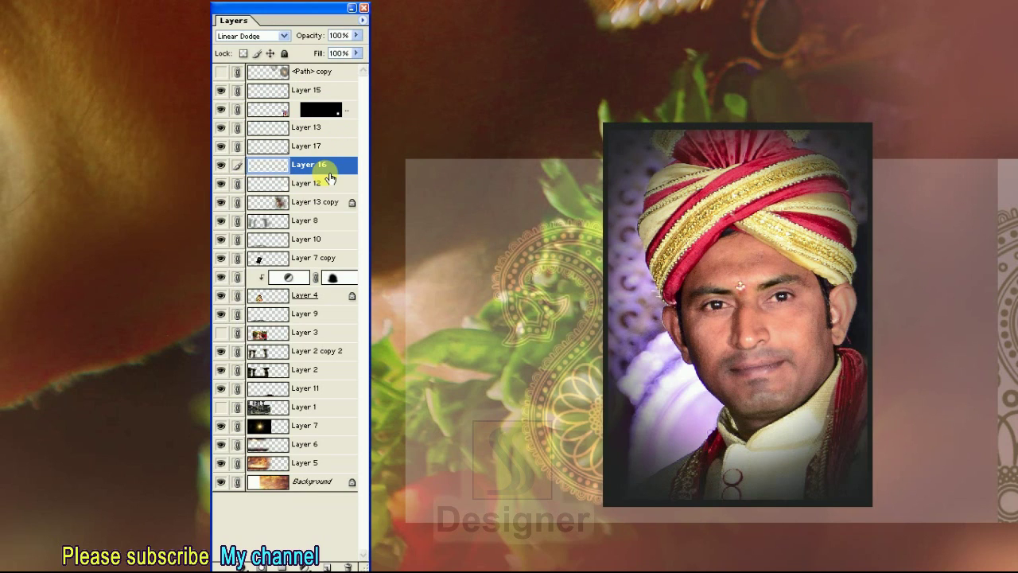
pyautogui.hotkey('shift', '+')
pyautogui.hotkey('shift', '+')
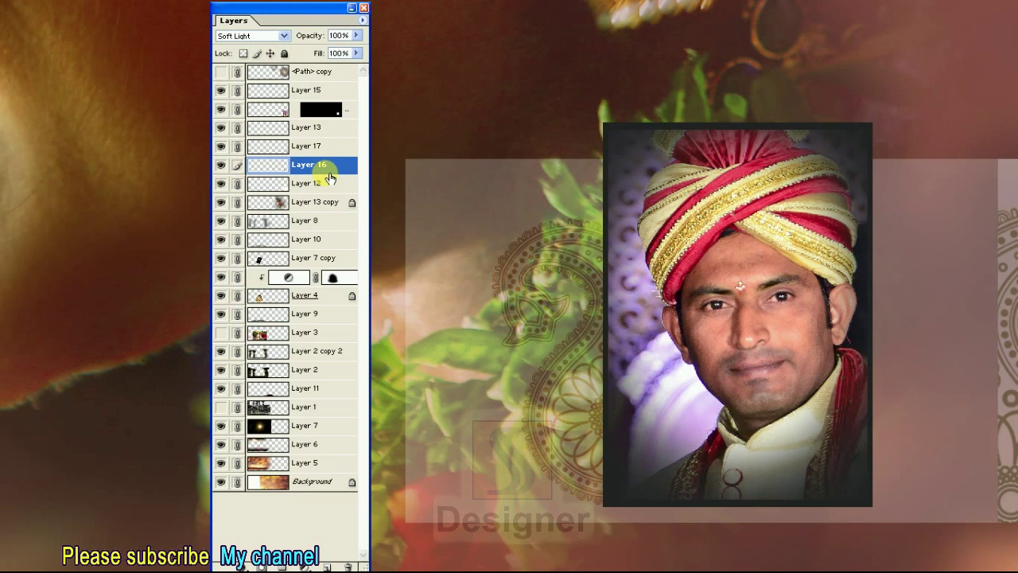
pyautogui.hotkey('shift', '-')
pyautogui.hotkey('shift', '-')
pyautogui.hotkey('shift', '+')
pyautogui.hotkey('shift', '-')
pyautogui.hotkey('shift', '+')
pyautogui.hotkey('shift', '+')
pyautogui.hotkey('shift', '-')
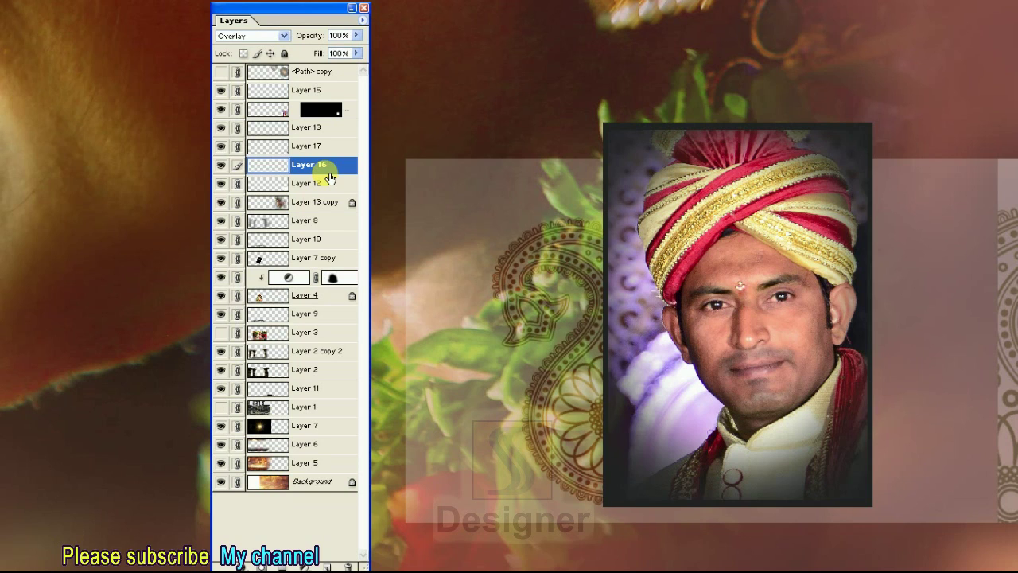
pyautogui.hotkey('shift', '-')
pyautogui.hotkey('shift', '-')
pyautogui.hotkey('shift', '+')
pyautogui.hotkey('shift', '+')
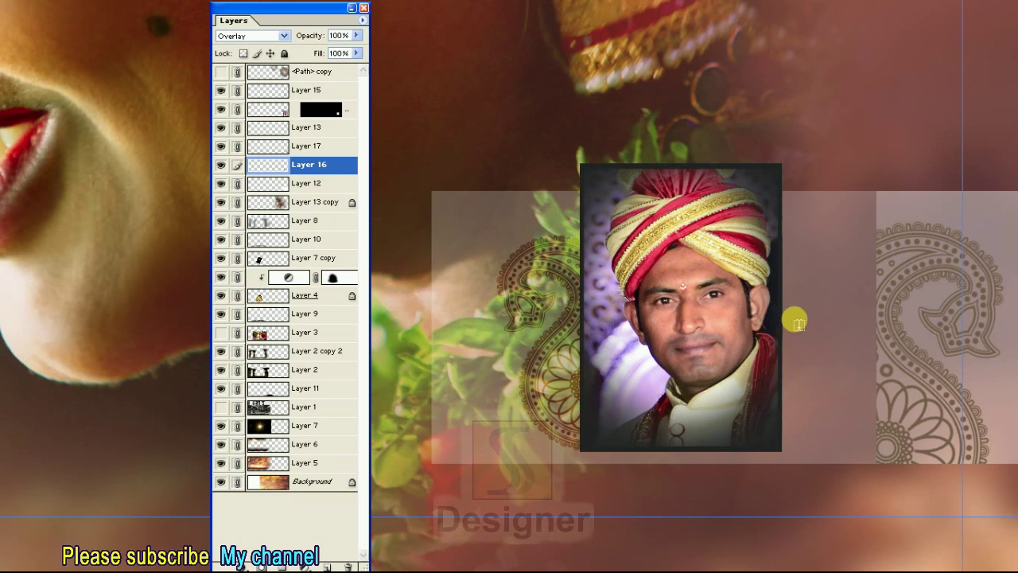
# - Type the 'Happy Wedding' text beside the portrait at font size 8
pyautogui.click(839, 368)
pyautogui.write('Ha')
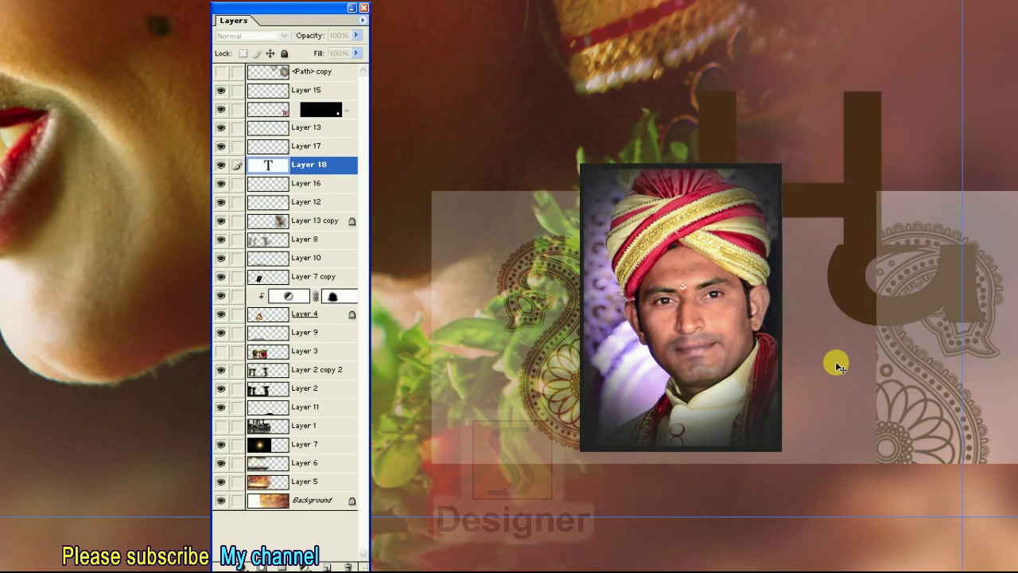
pyautogui.write('pp')
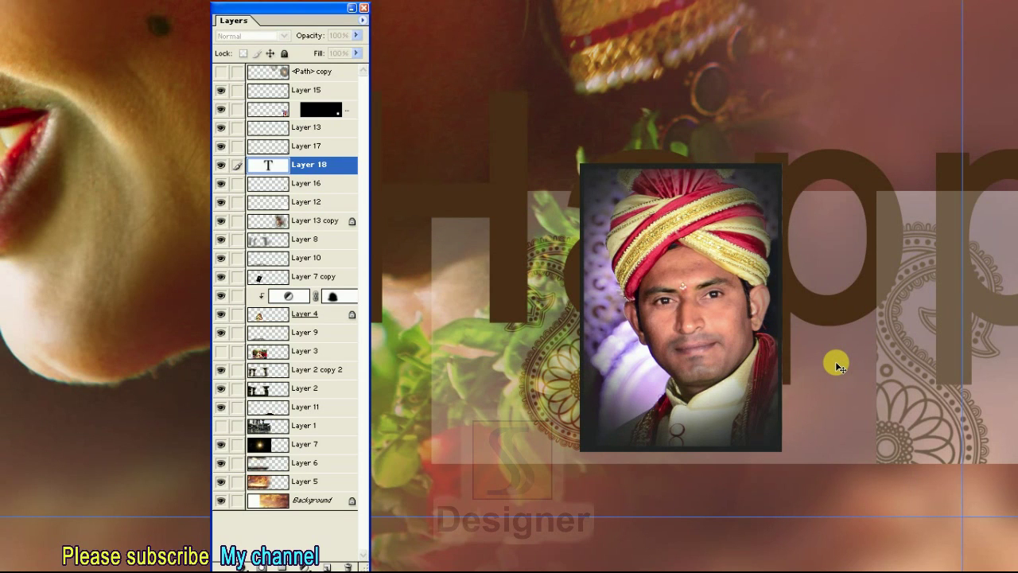
pyautogui.write('y We')
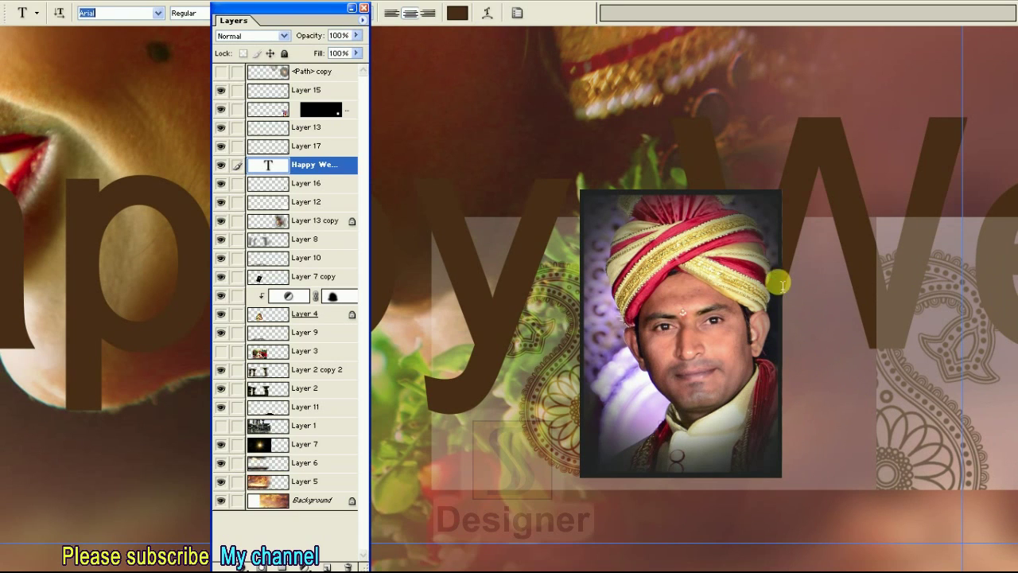
pyautogui.press('F7')
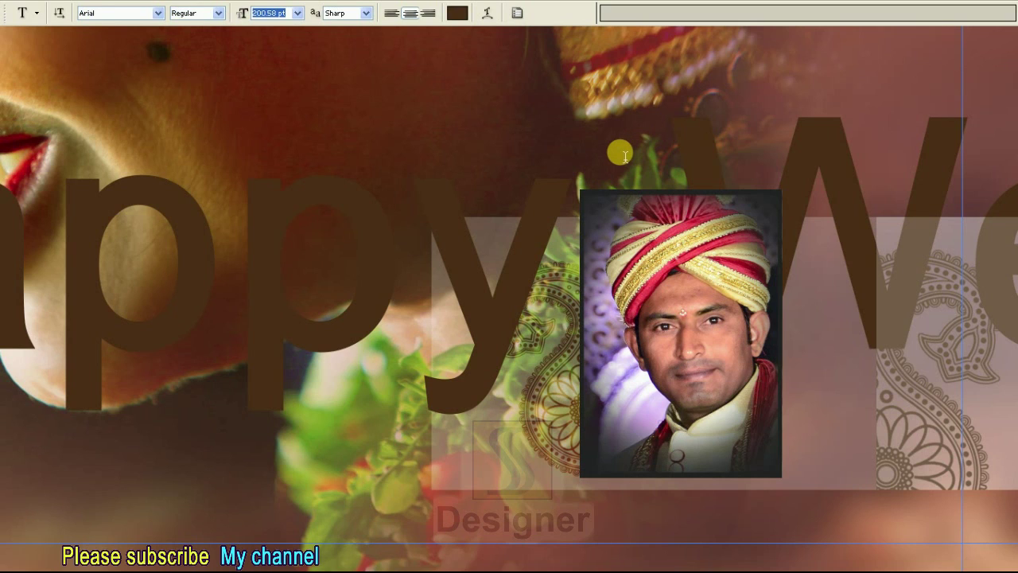
pyautogui.write('8')
pyautogui.press('Return')
pyautogui.press('v')
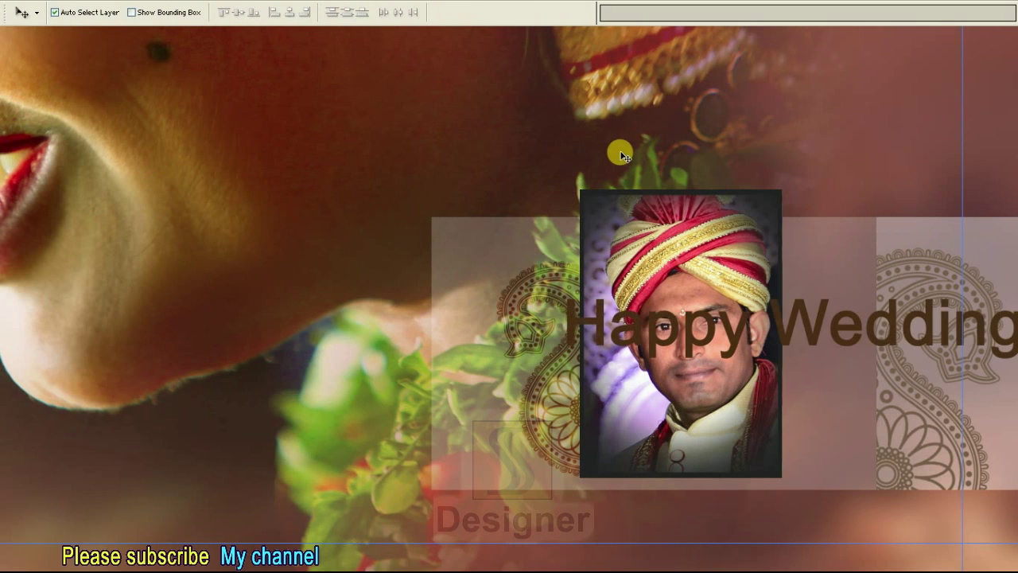
# - Edit the 'Happy Wedding' text into two lines and commit it
pyautogui.press('t')
pyautogui.click(762, 332)
pyautogui.hotkey('shift', 'End')
pyautogui.press('Delete')
pyautogui.hotkey('ctrl', 't')
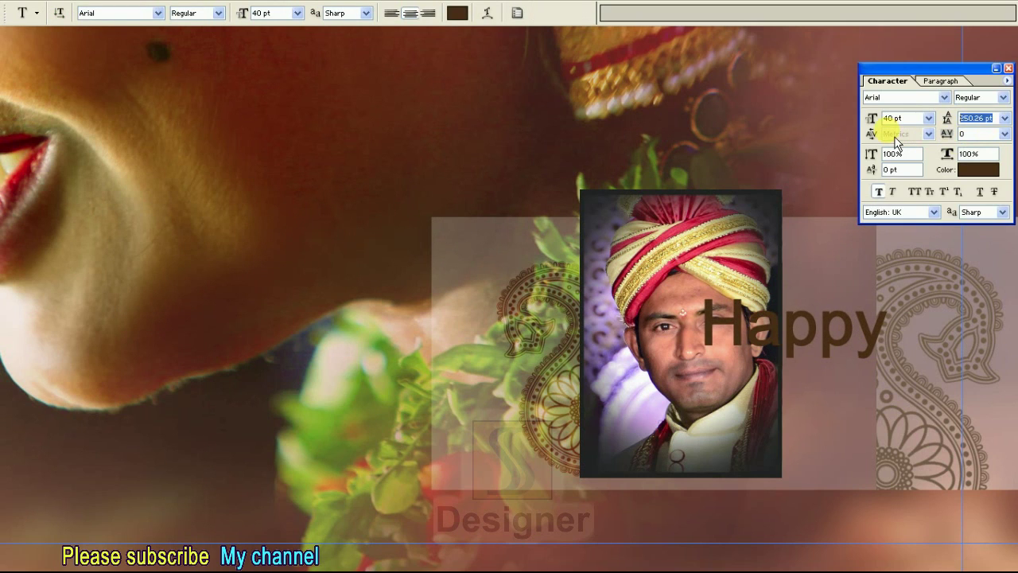
pyautogui.press('Escape')
pyautogui.press('Tab')
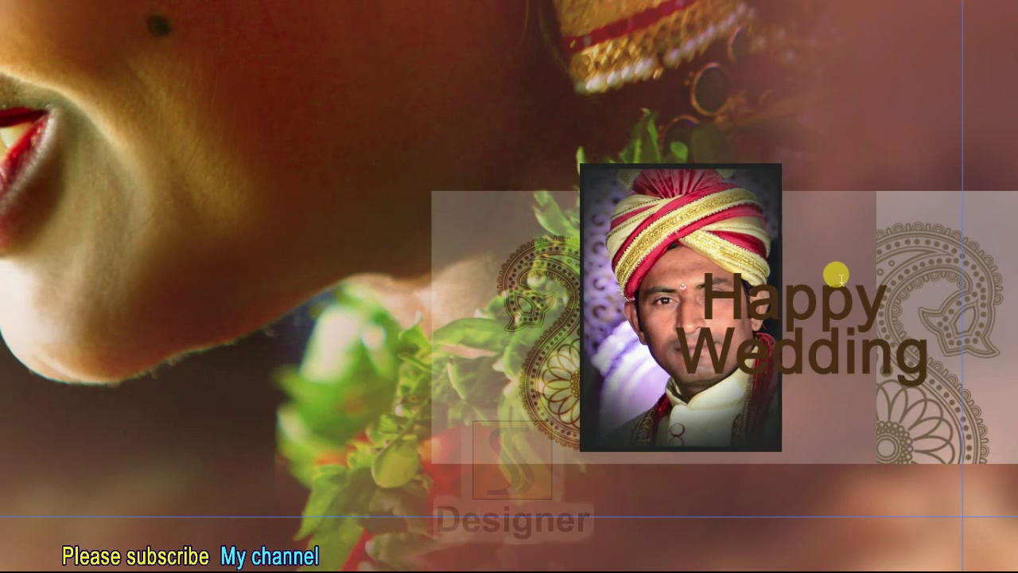
# - Move the title right and up, colour it white, and nudge it into place
pyautogui.hotkey('ctrl', 't')
pyautogui.moveTo(873, 329); pyautogui.dragTo(912, 332)
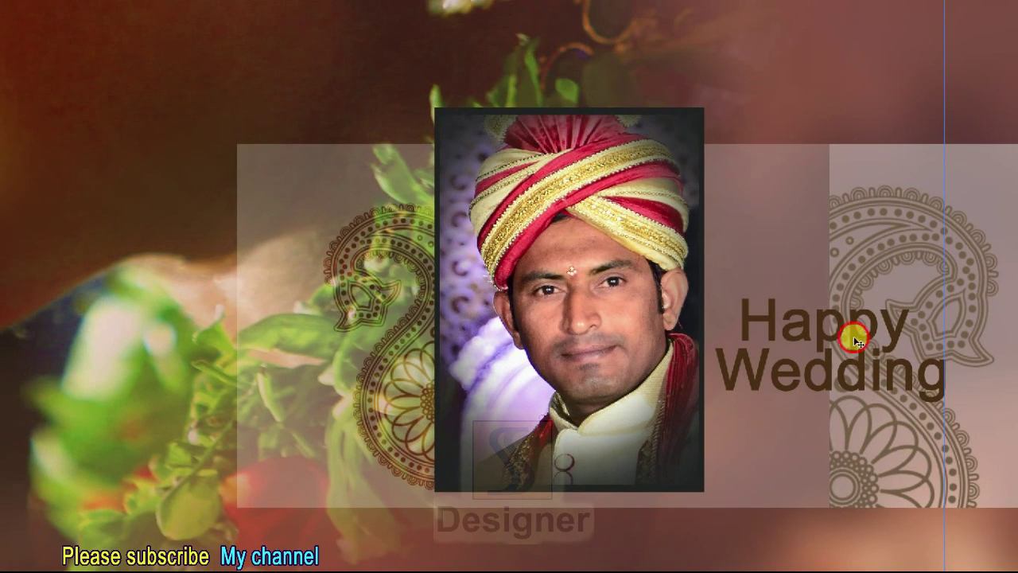
pyautogui.moveTo(855, 340); pyautogui.dragTo(850, 304)
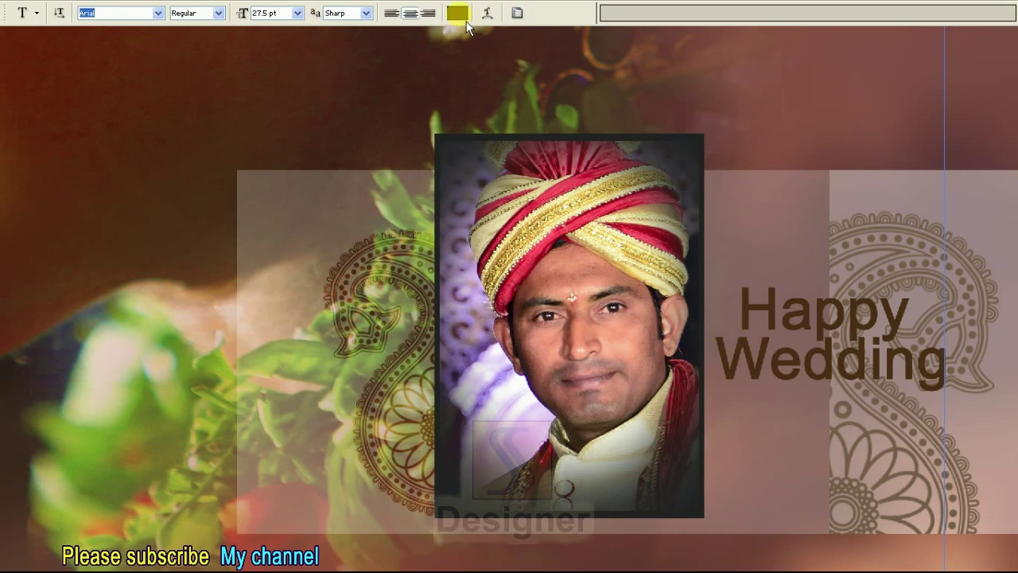
pyautogui.click(457, 13)
pyautogui.click(645, 256)
pyautogui.click(962, 252)
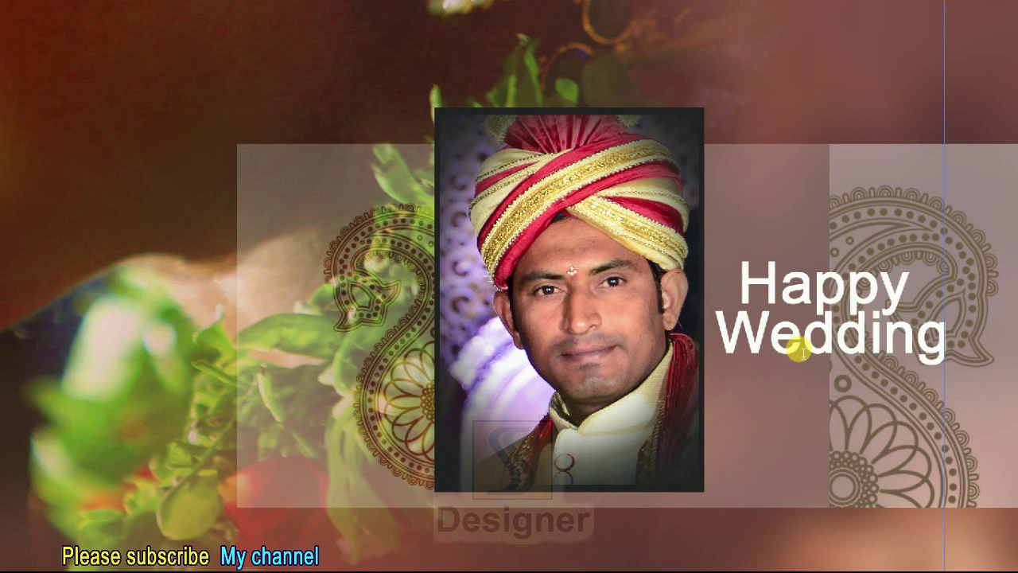
pyautogui.moveTo(798, 348); pyautogui.dragTo(803, 355)
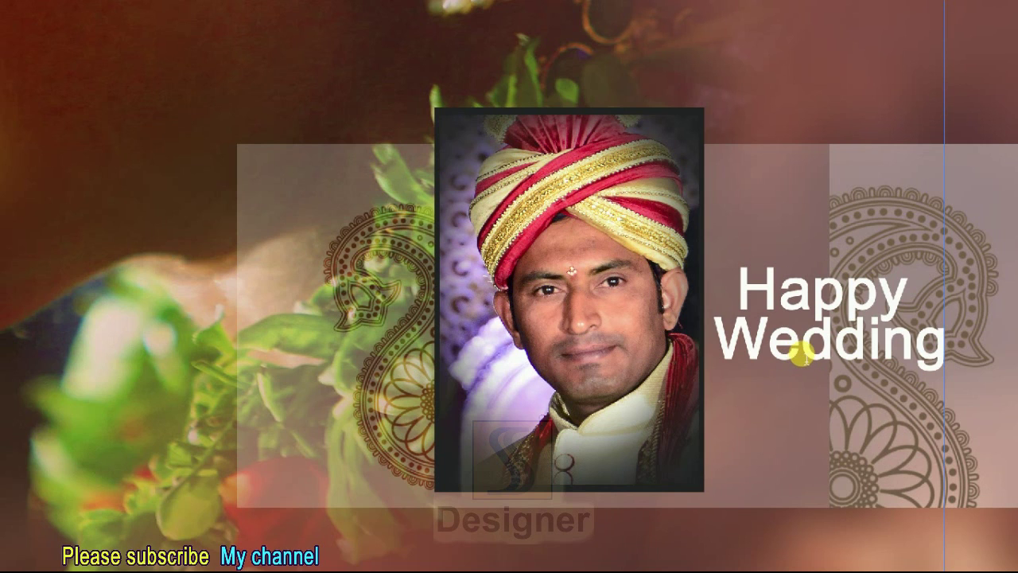
pyautogui.doubleClick(797, 348)
# - Drag the lens-flare glow from 0000000.psd onto the spread above the title
pyautogui.click(781, 344)
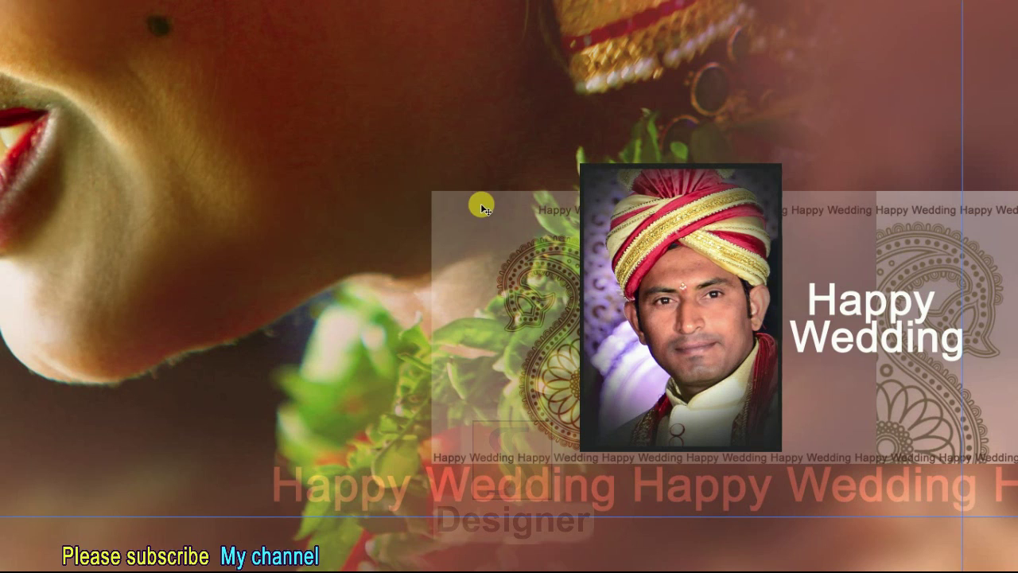
pyautogui.press('super')
pyautogui.press('Escape')
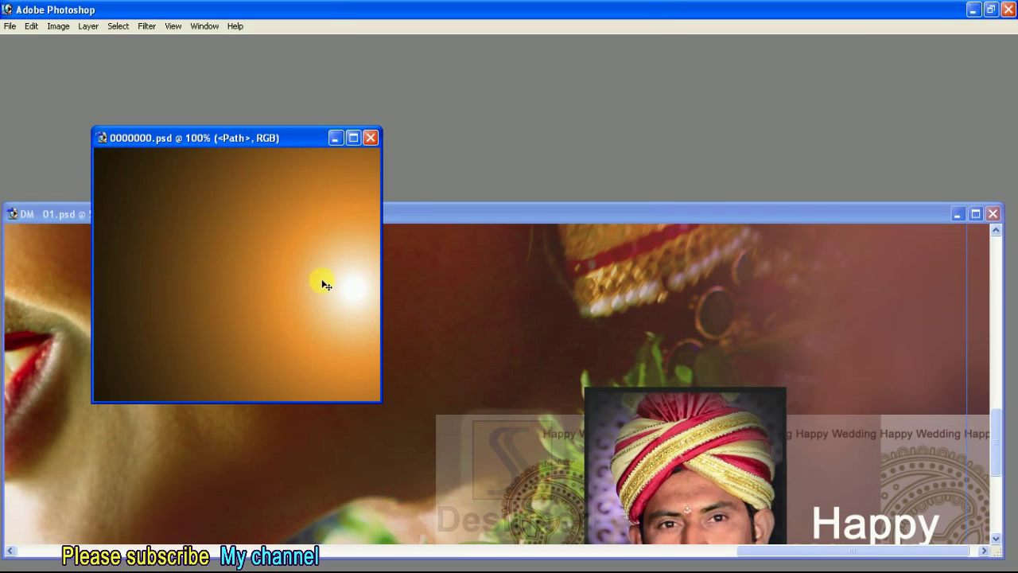
pyautogui.moveTo(325, 280); pyautogui.dragTo(831, 440)
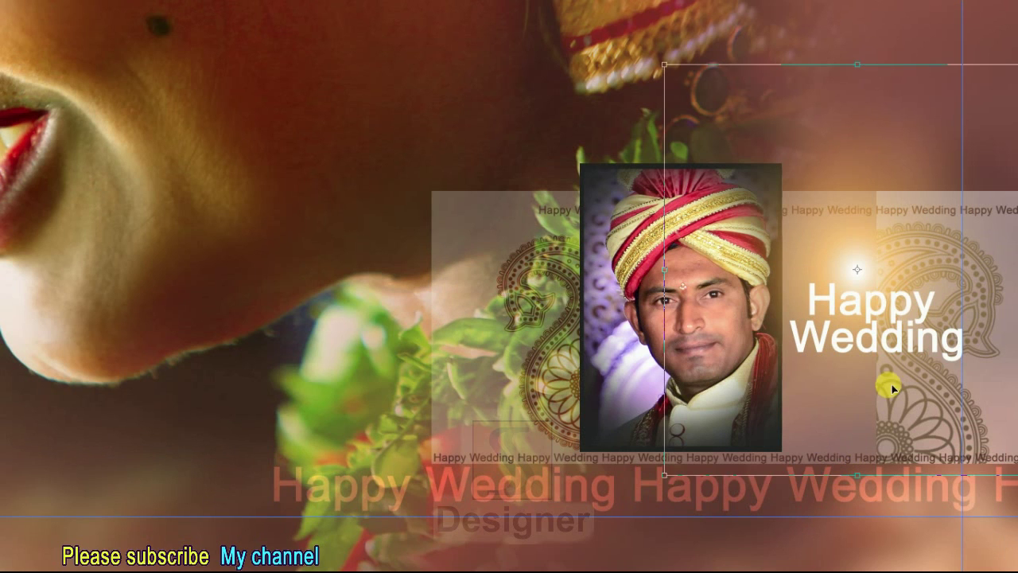
# - Scale the glow down onto the portrait's lower-right corner, then view the whole spread
pyautogui.moveTo(888, 382); pyautogui.dragTo(832, 437)
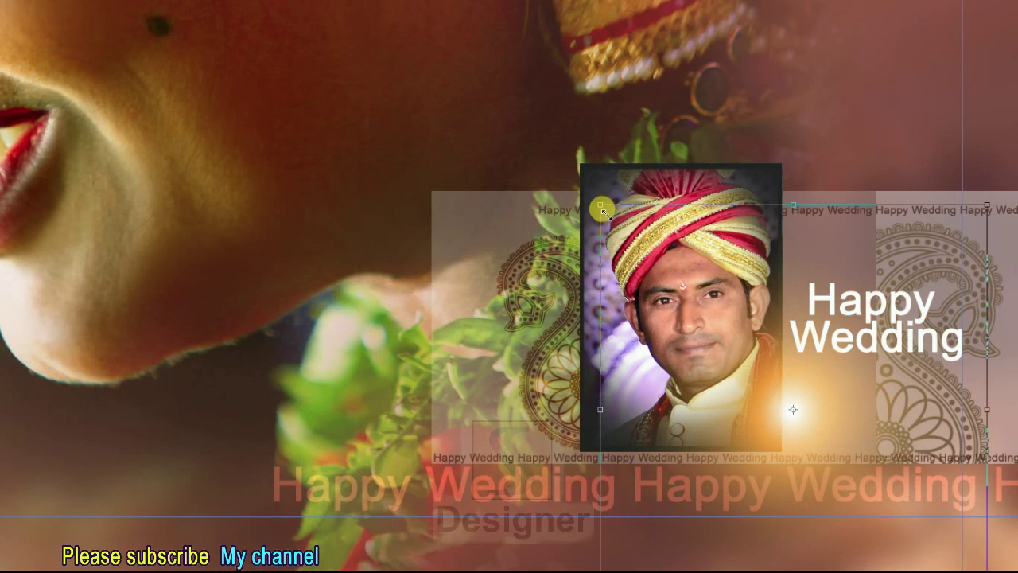
pyautogui.moveTo(603, 210); pyautogui.dragTo(672, 294)
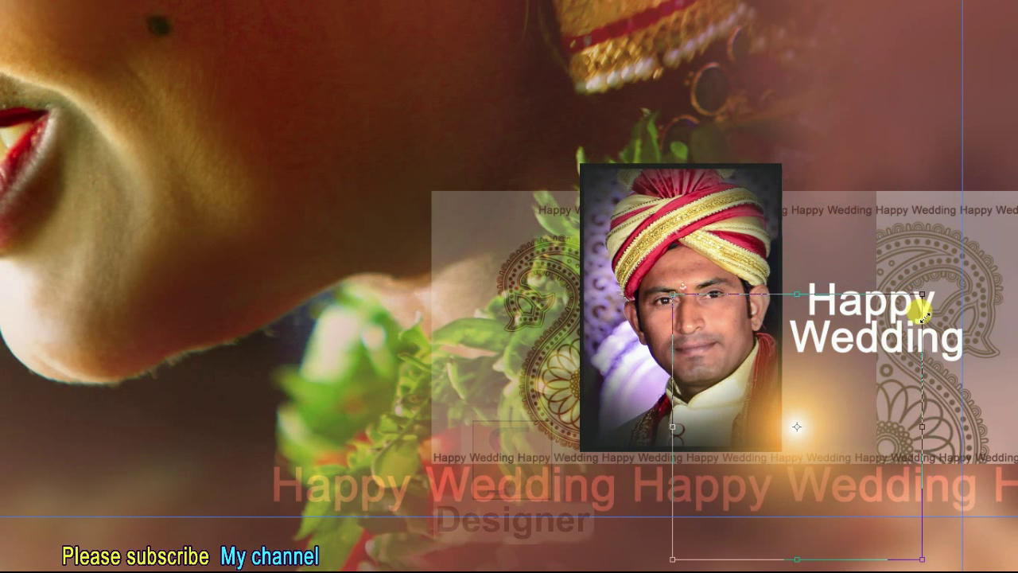
pyautogui.moveTo(923, 314); pyautogui.dragTo(859, 364)
pyautogui.press('Return')
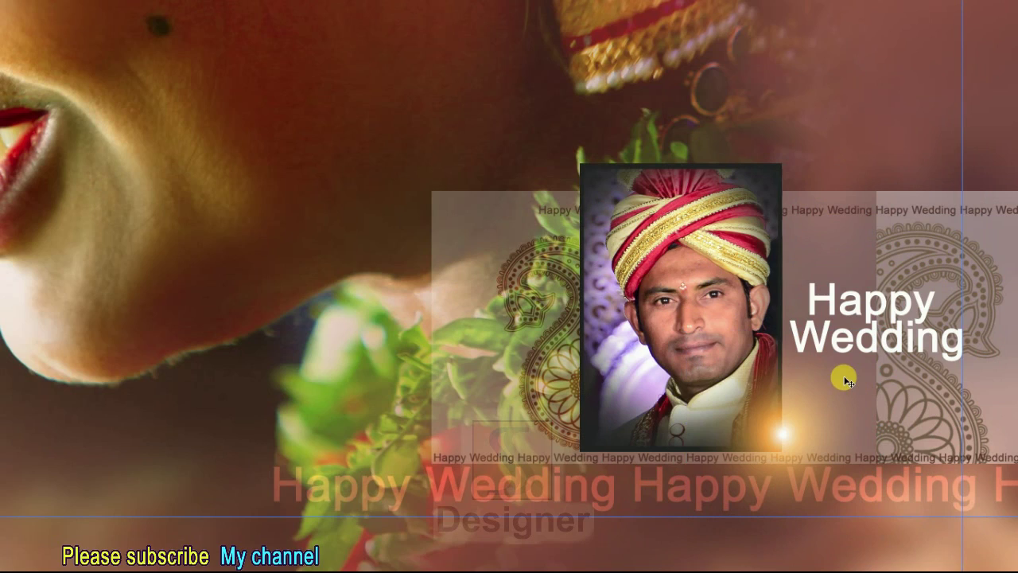
pyautogui.hotkey('ctrl', '0')
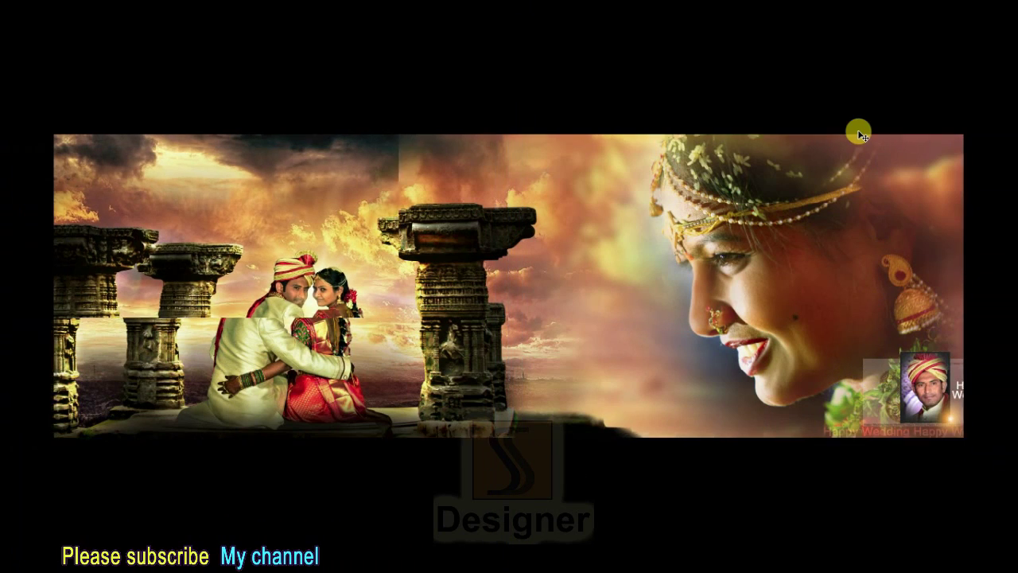